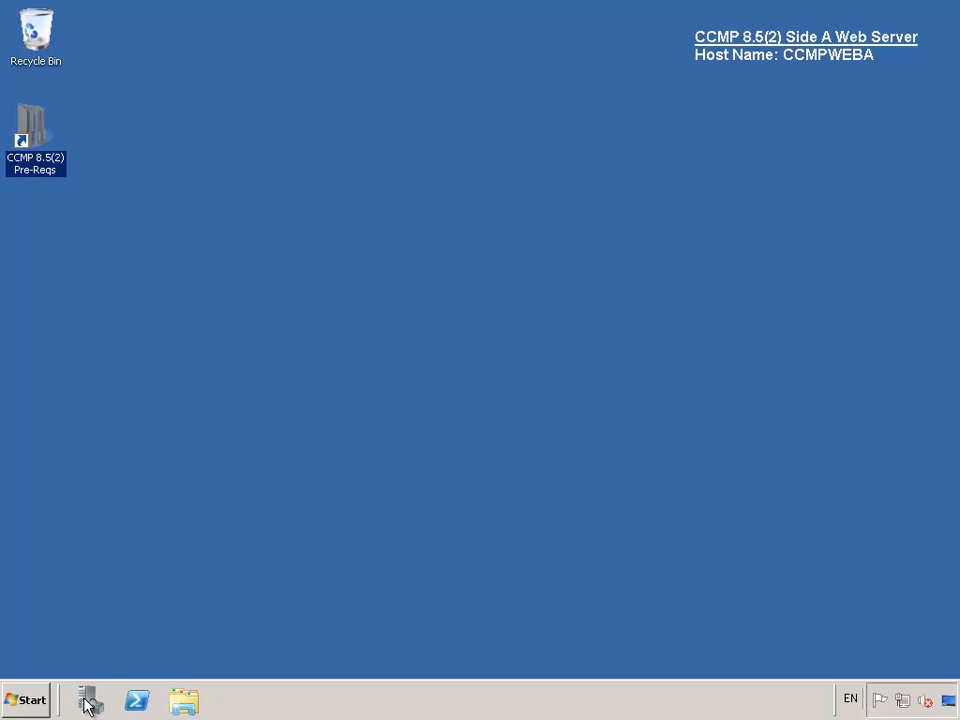
# - Launch the Add Roles Wizard from Server Manager's Roles node and pass the introduction
pyautogui.click(88, 701)
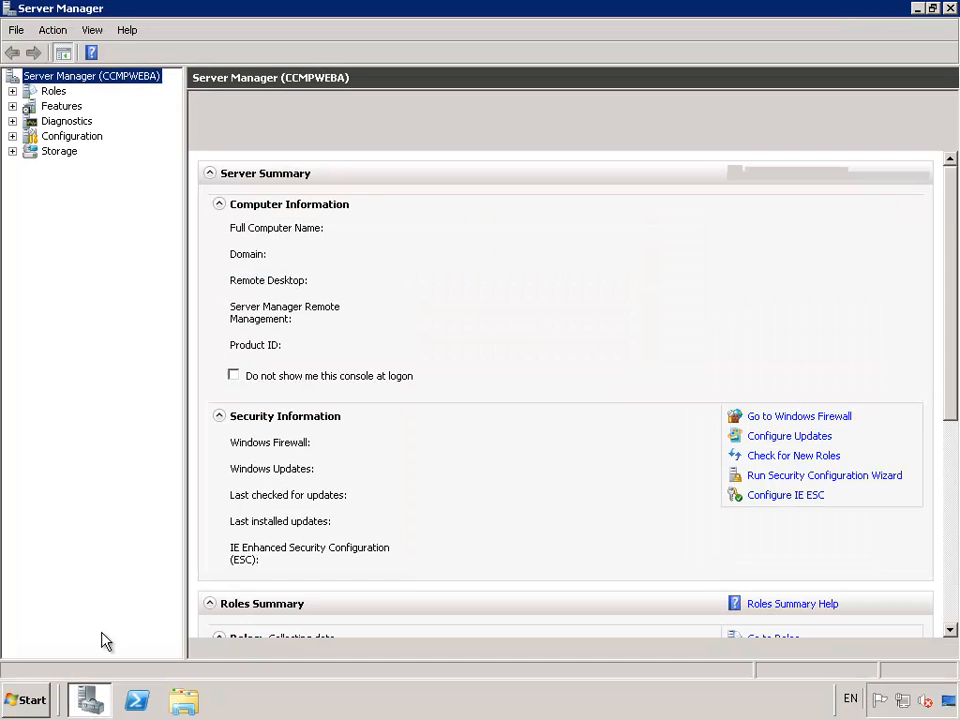
pyautogui.rightClick(56, 92)
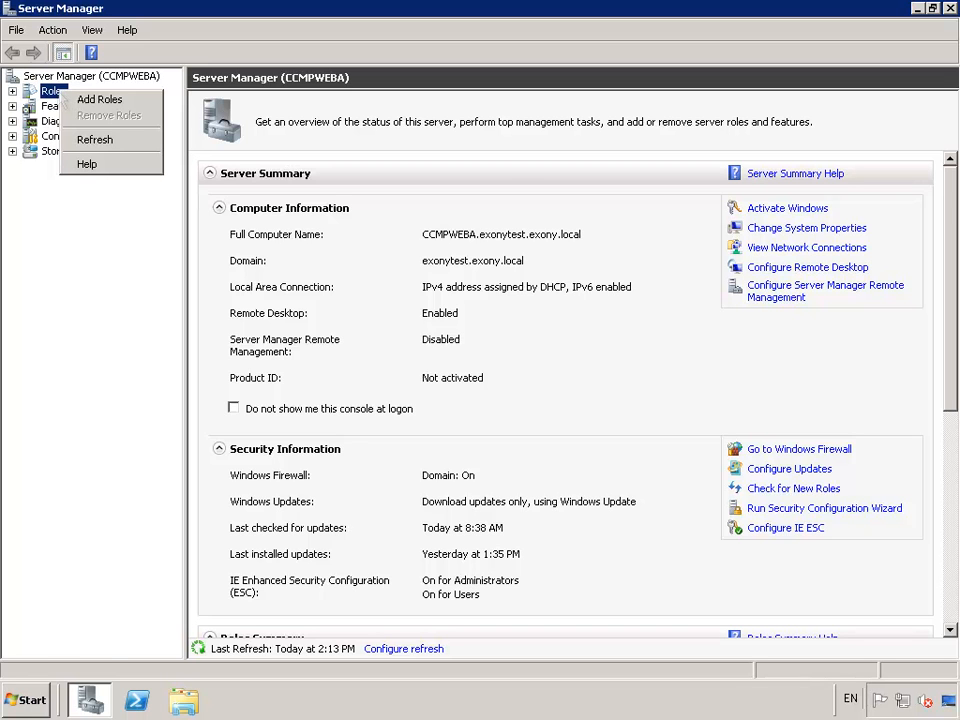
pyautogui.click(88, 100)
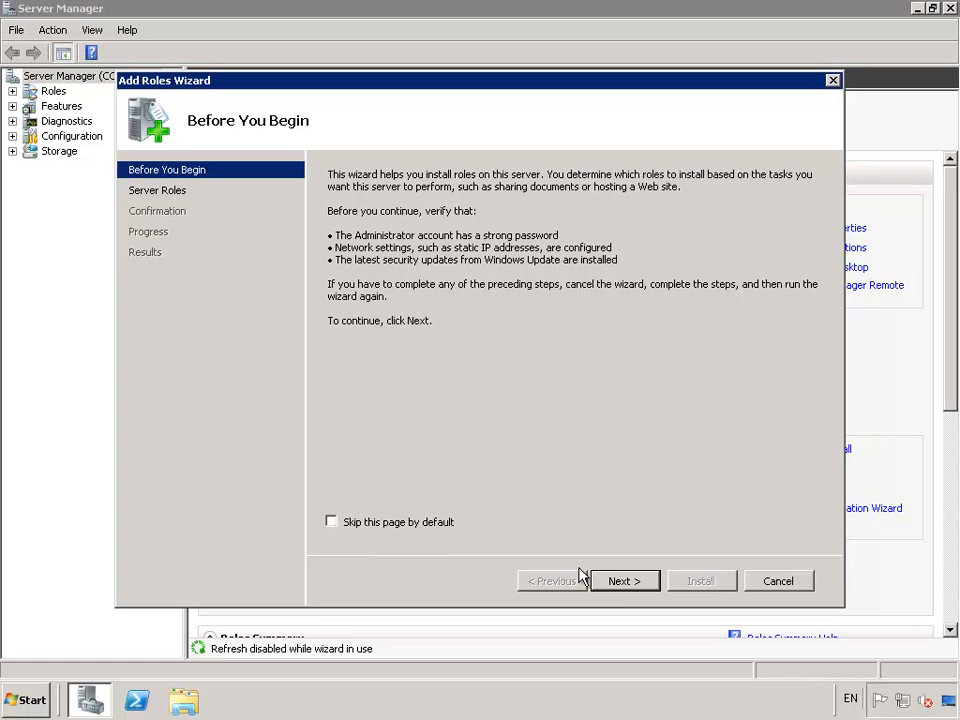
pyautogui.click(623, 581)
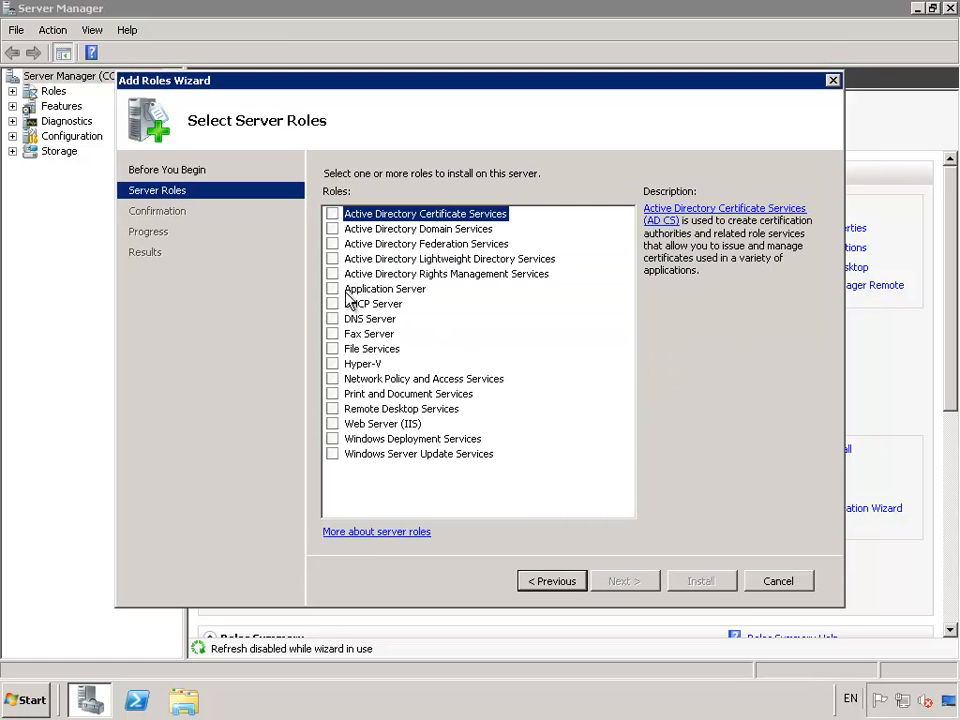
# - Select Application Server with its required .NET 3.5.1 features, then tick Web Server (IIS) Support
pyautogui.click(333, 289)
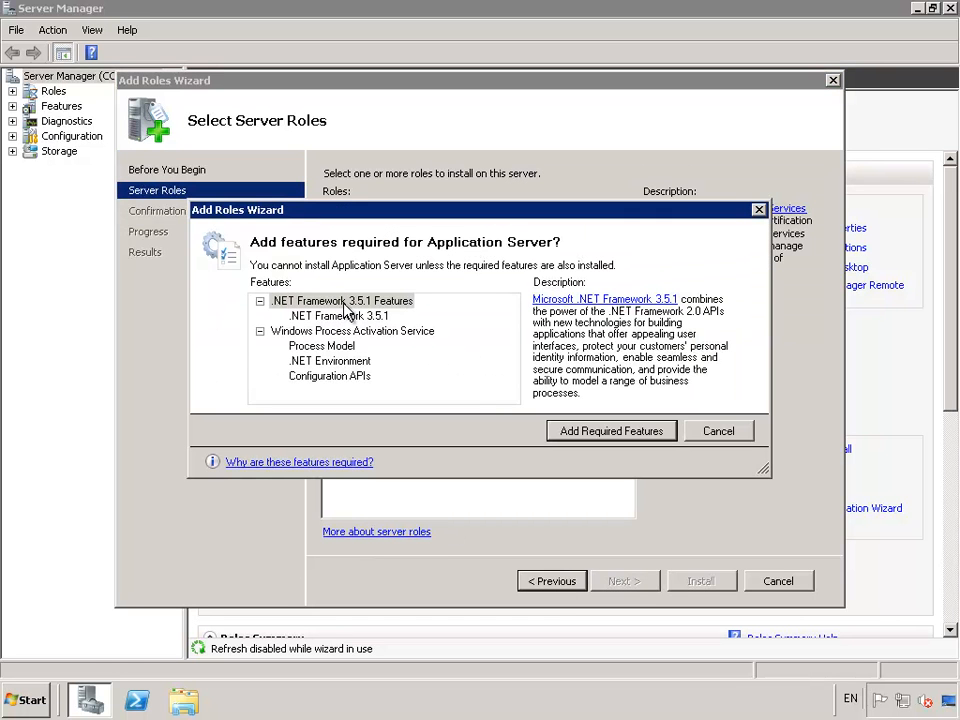
pyautogui.click(612, 431)
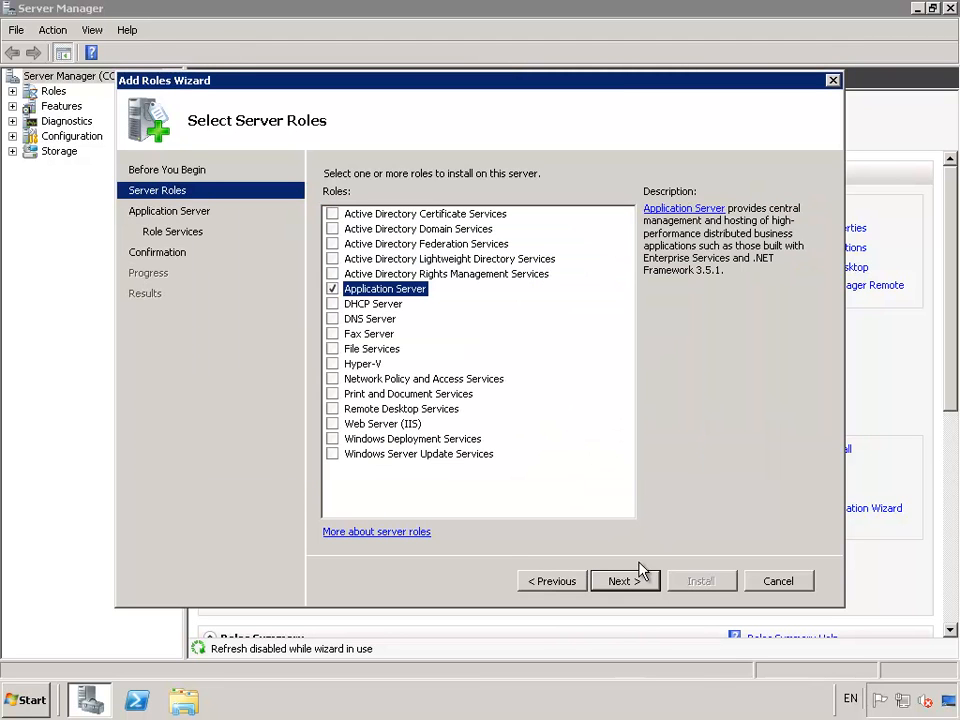
pyautogui.click(633, 582)
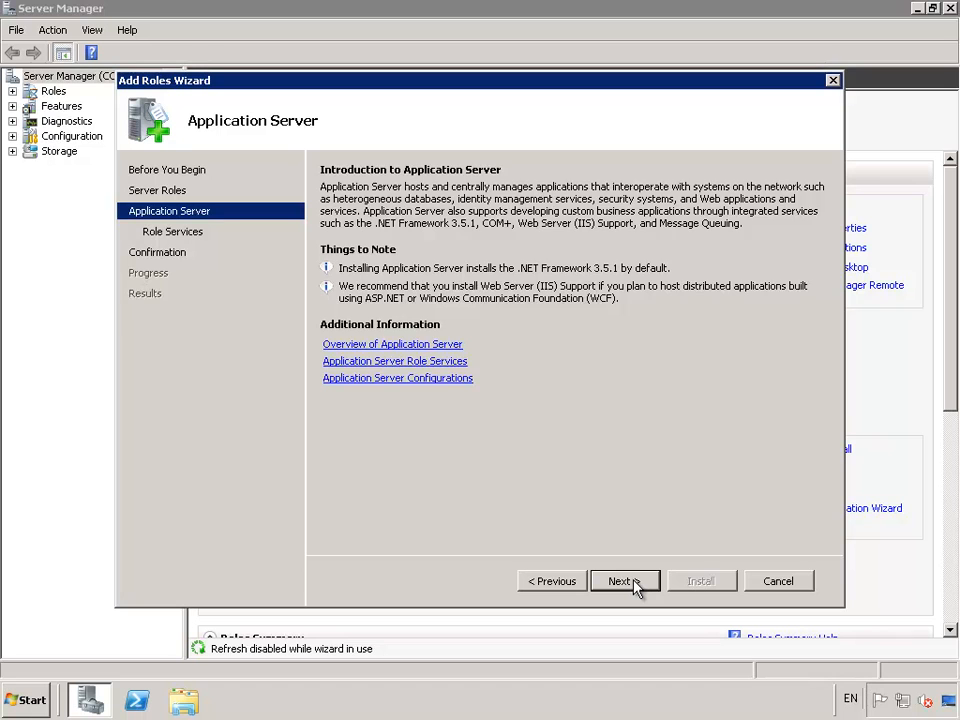
pyautogui.click(628, 581)
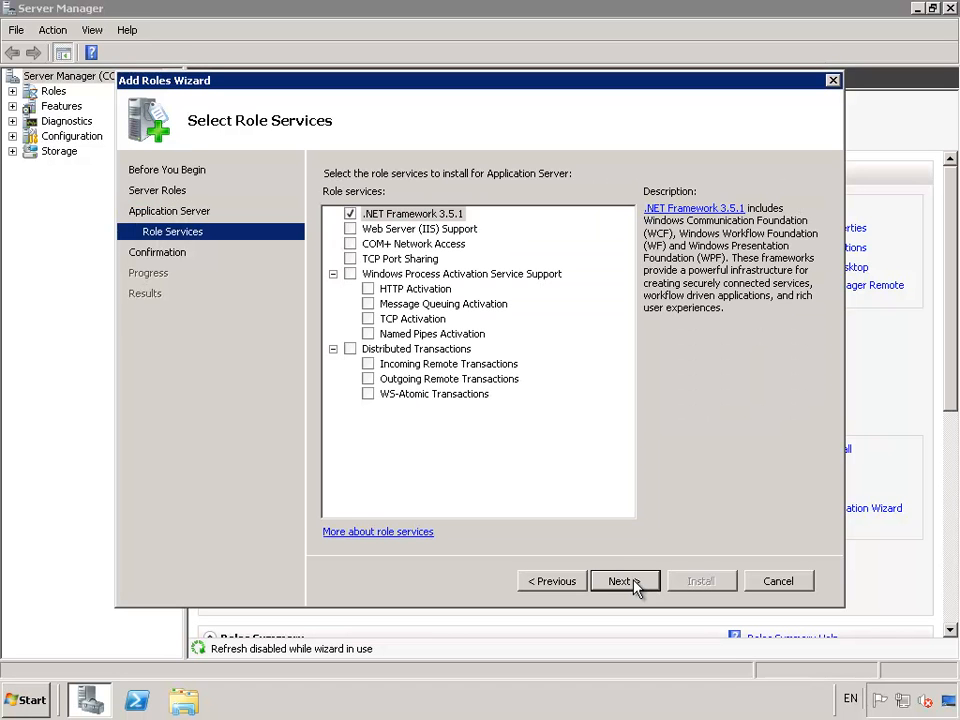
pyautogui.click(350, 229)
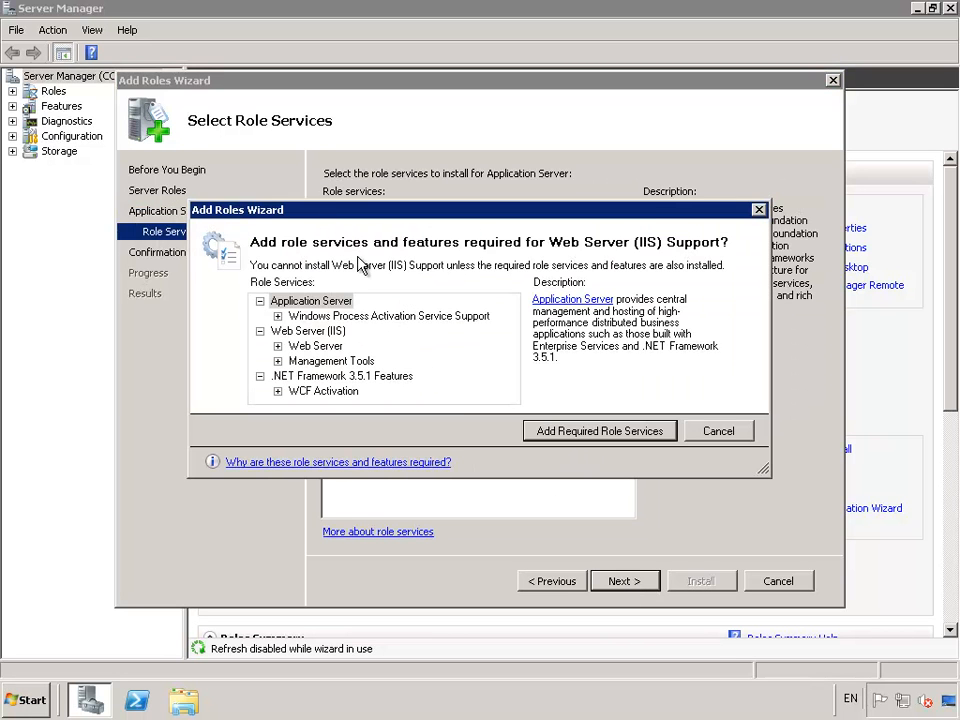
# - Accept the required Web Server role services and add IIS 6 Management Compatibility
pyautogui.click(600, 431)
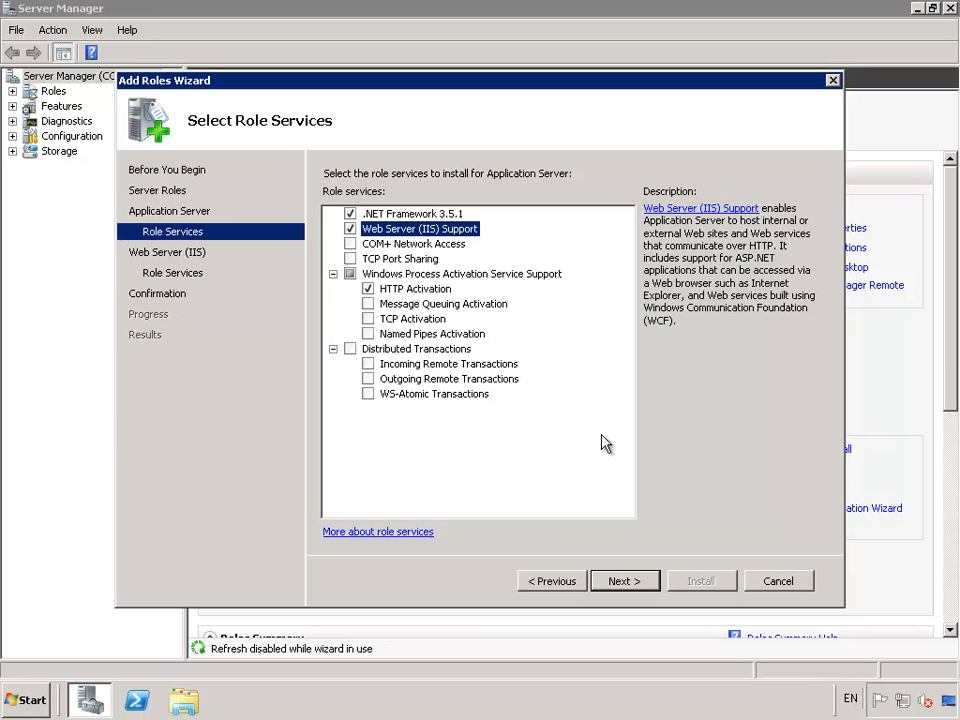
pyautogui.click(614, 581)
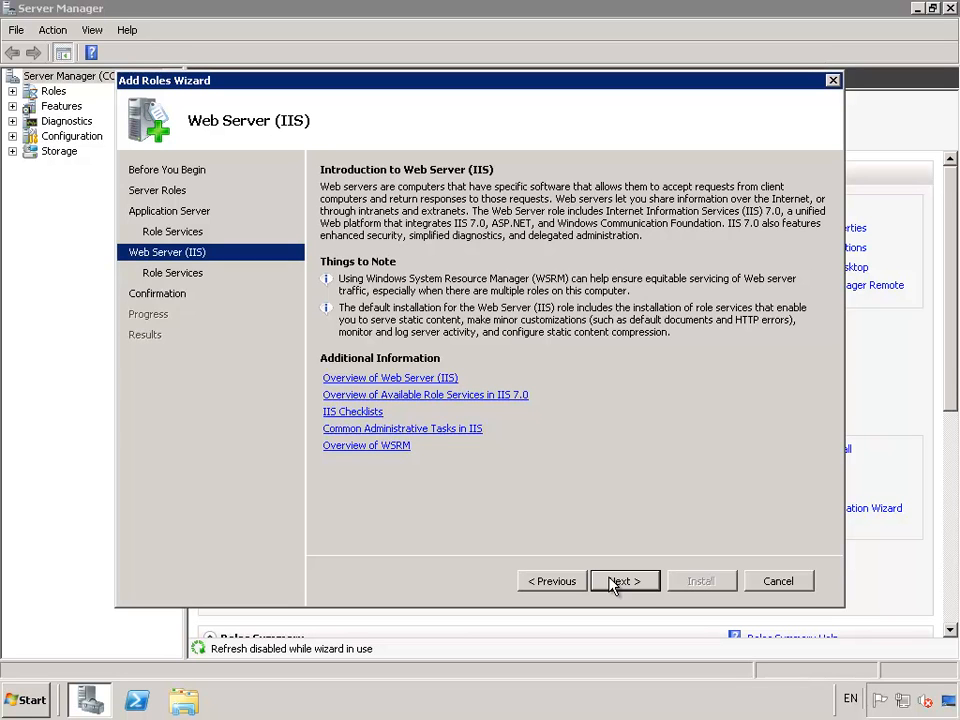
pyautogui.click(614, 581)
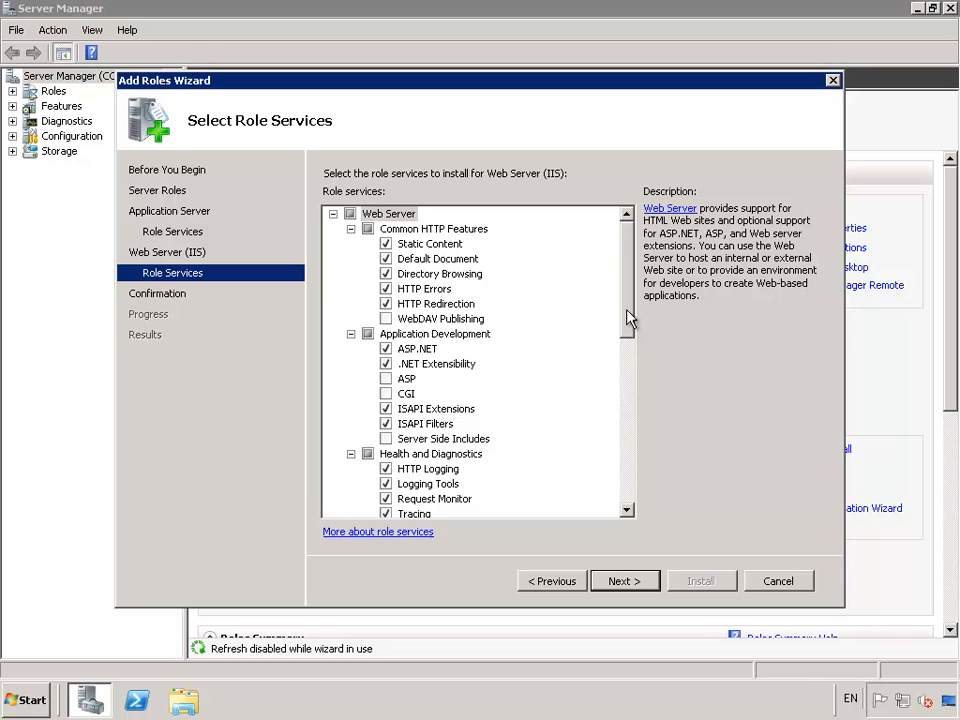
pyautogui.moveTo(628, 318); pyautogui.dragTo(624, 491)
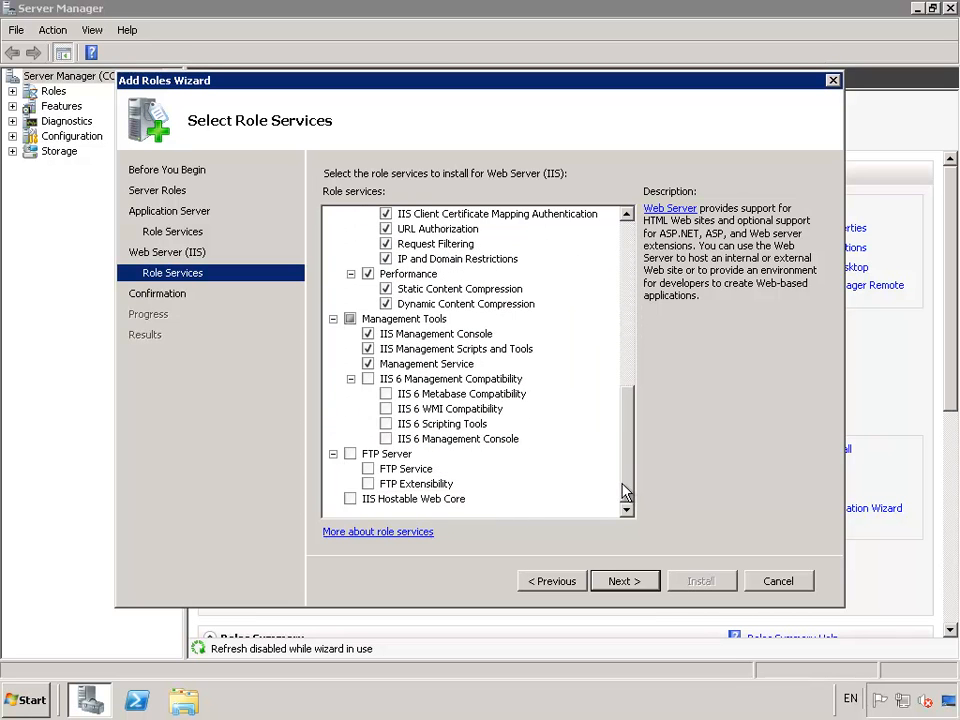
pyautogui.click(368, 379)
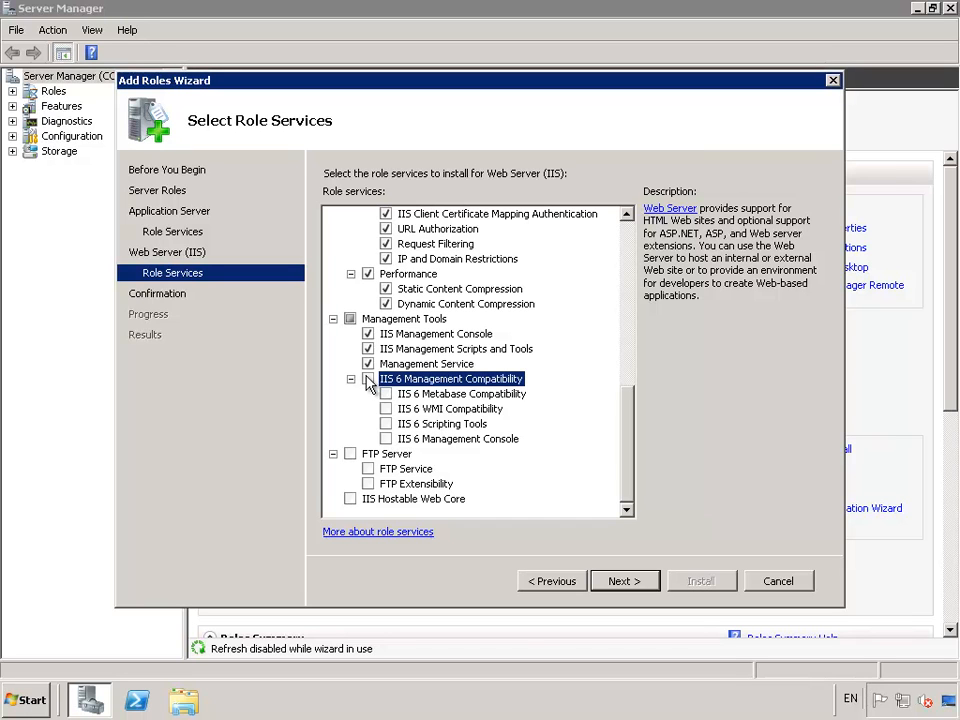
# - Install the Application Server and Web Server (IIS) roles, then close the wizard and Server Manager
pyautogui.click(632, 586)
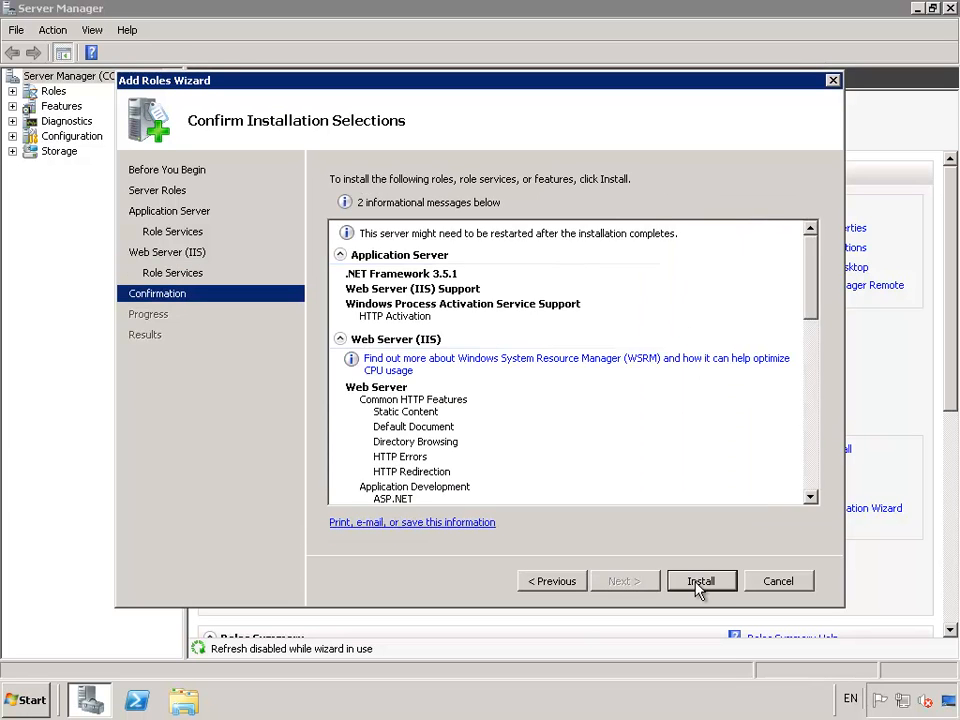
pyautogui.click(699, 582)
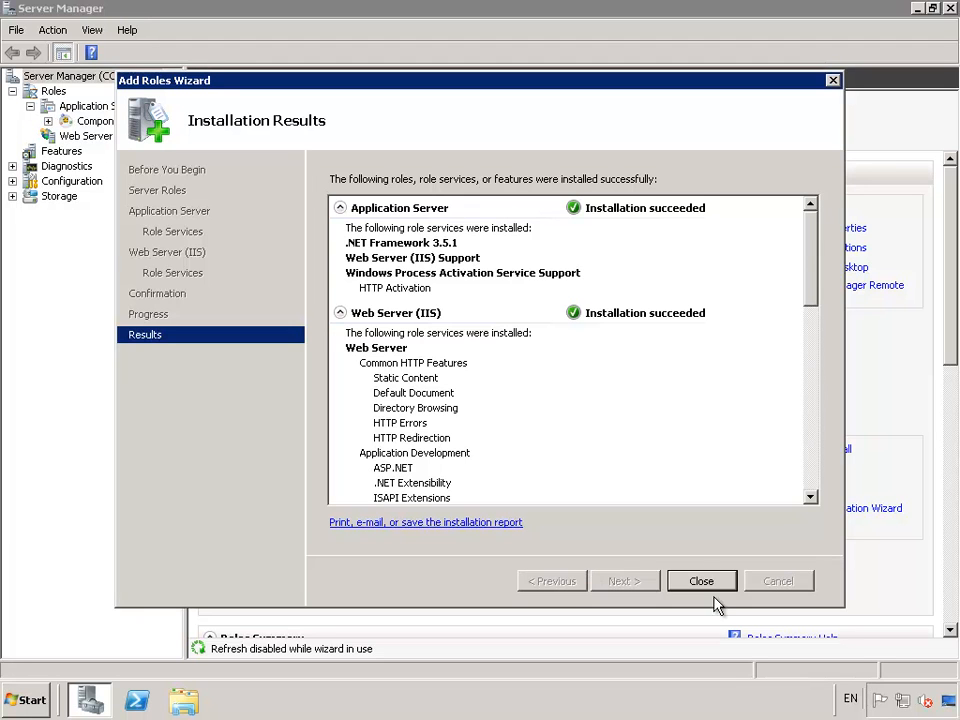
pyautogui.click(712, 580)
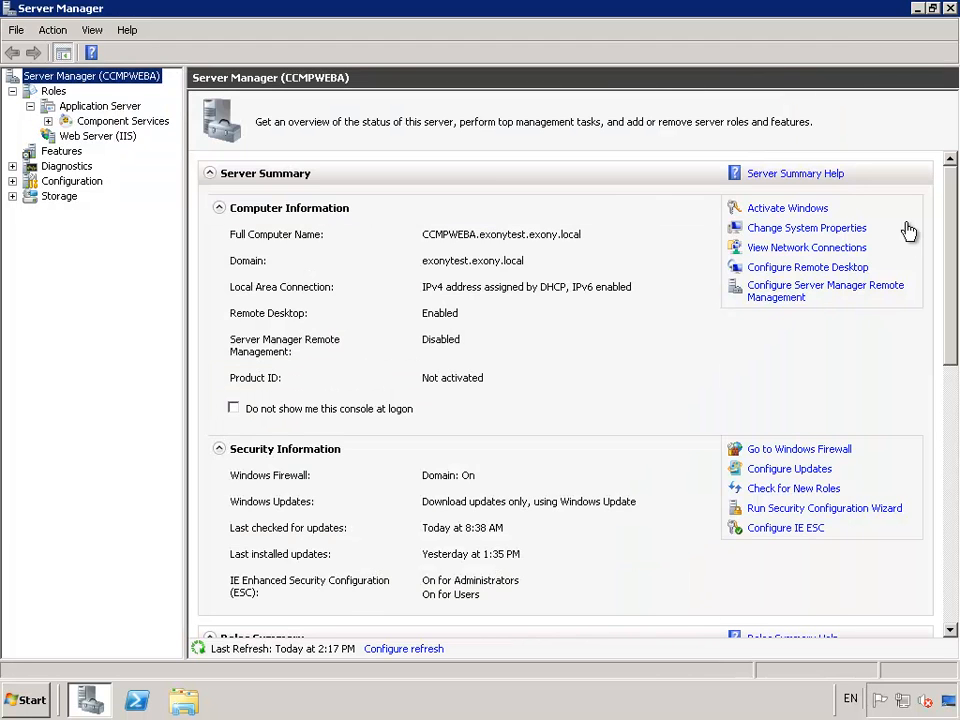
pyautogui.click(949, 10)
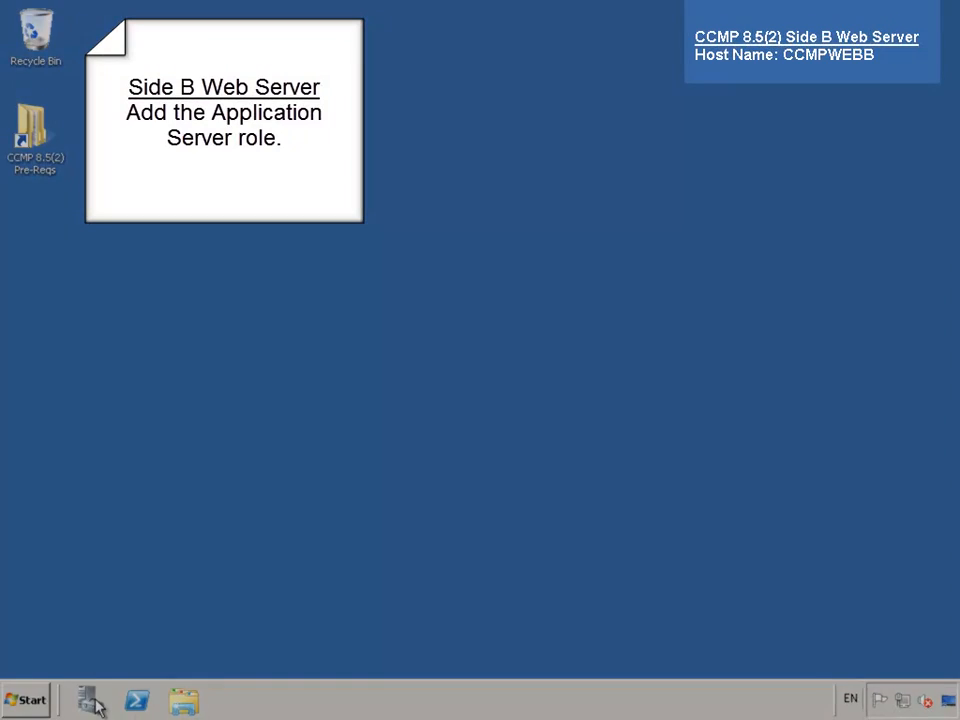
# - On CCMPWEBB, open the Add Roles Wizard and select the Application Server role
pyautogui.click(91, 702)
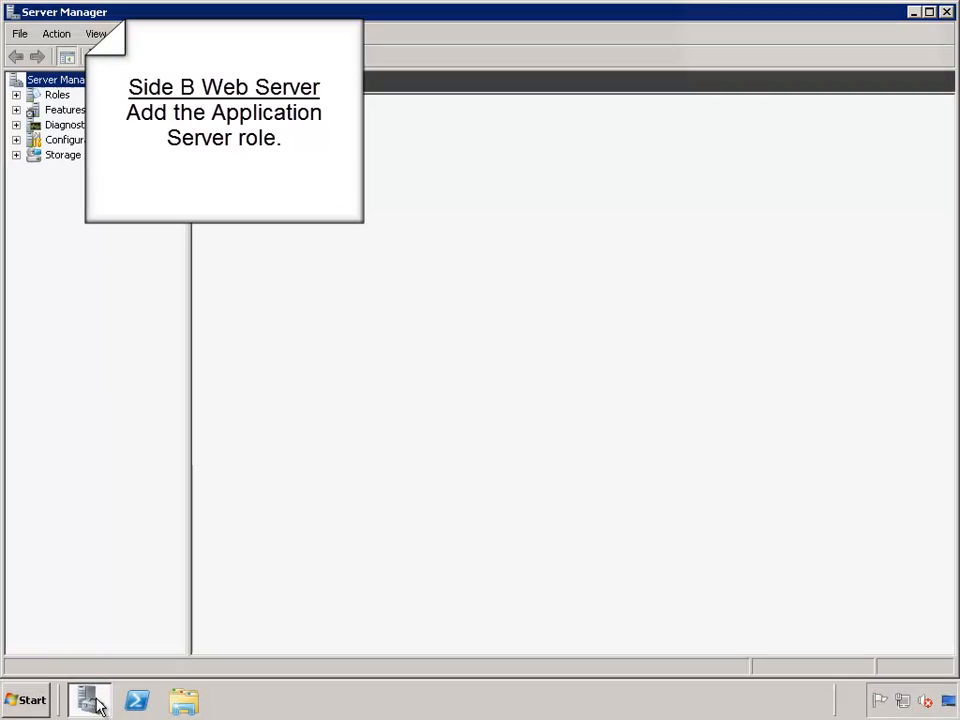
pyautogui.rightClick(56, 95)
pyautogui.click(96, 103)
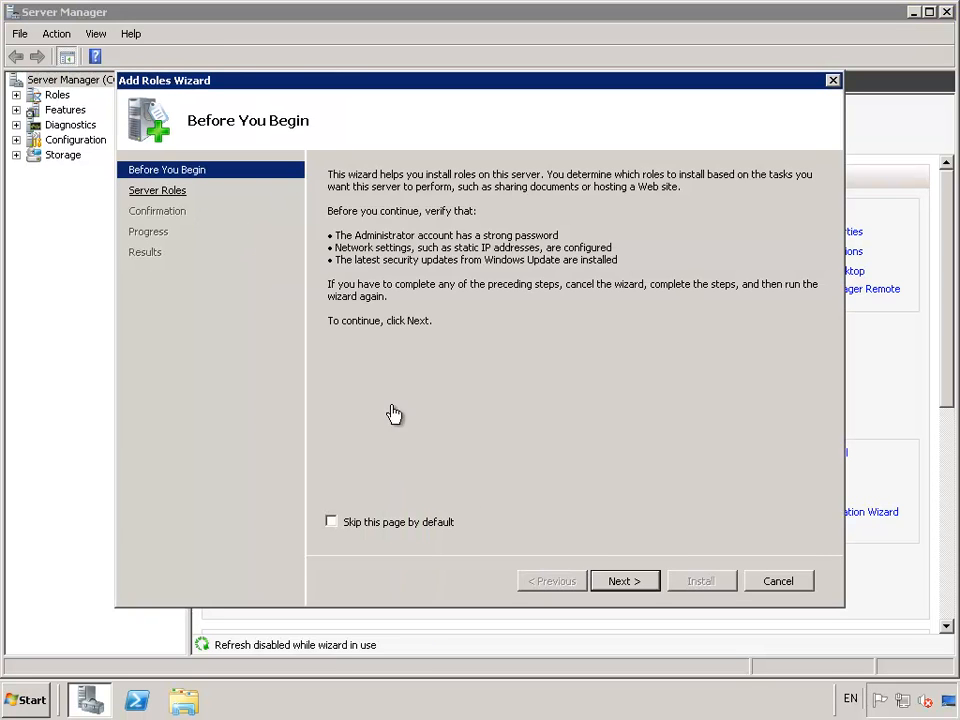
pyautogui.click(625, 581)
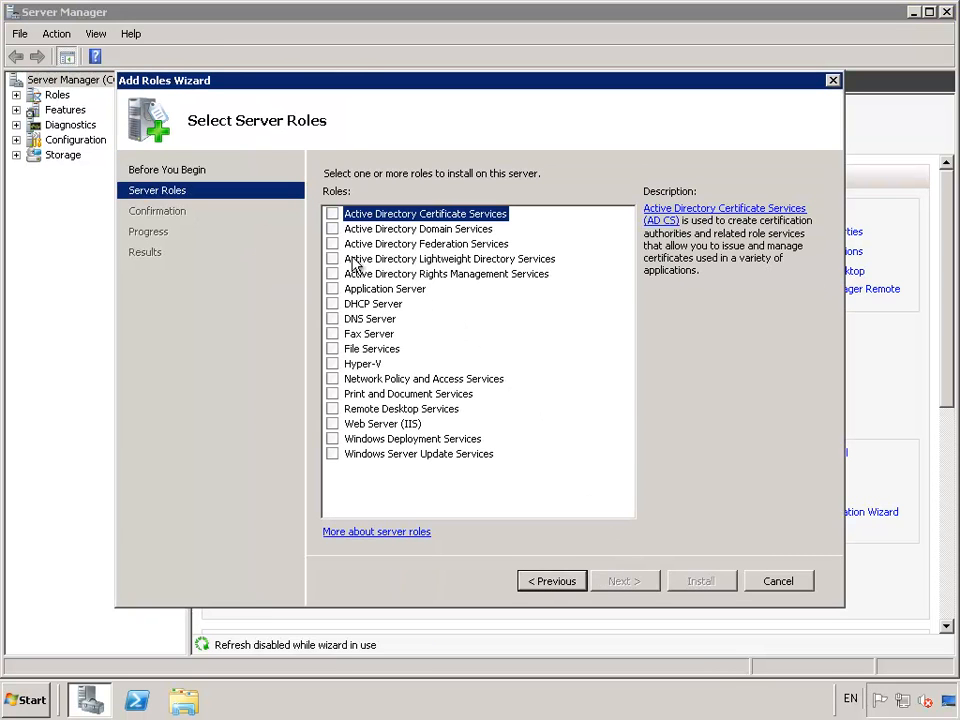
pyautogui.click(332, 289)
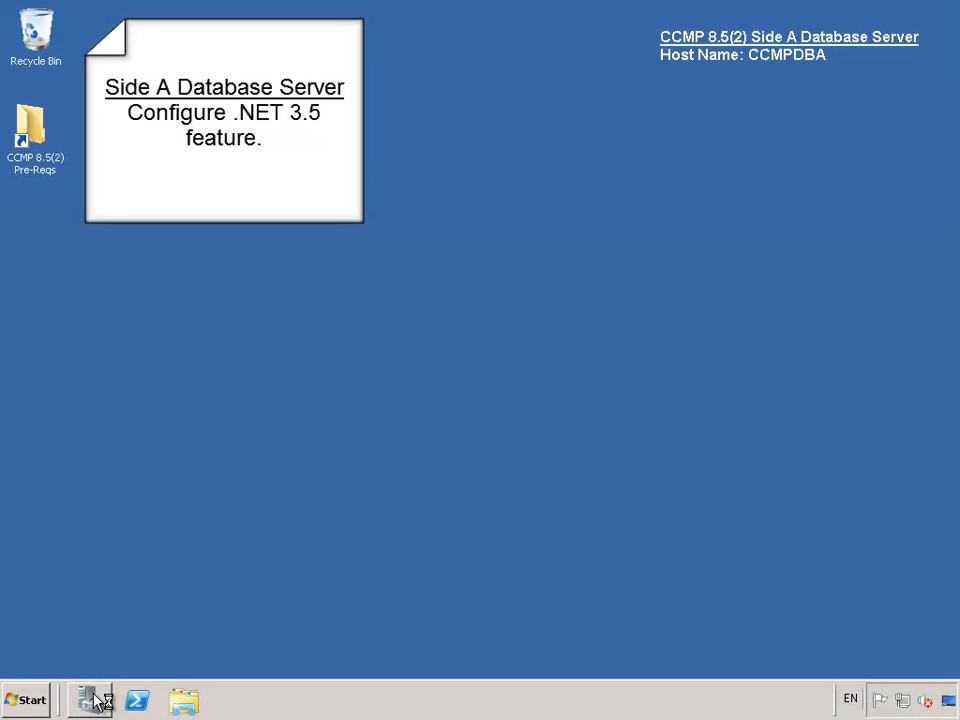
# - On CCMPDBA, select .NET Framework 3.5.1 Features in Add Features, accepting the required role services
pyautogui.click(92, 700)
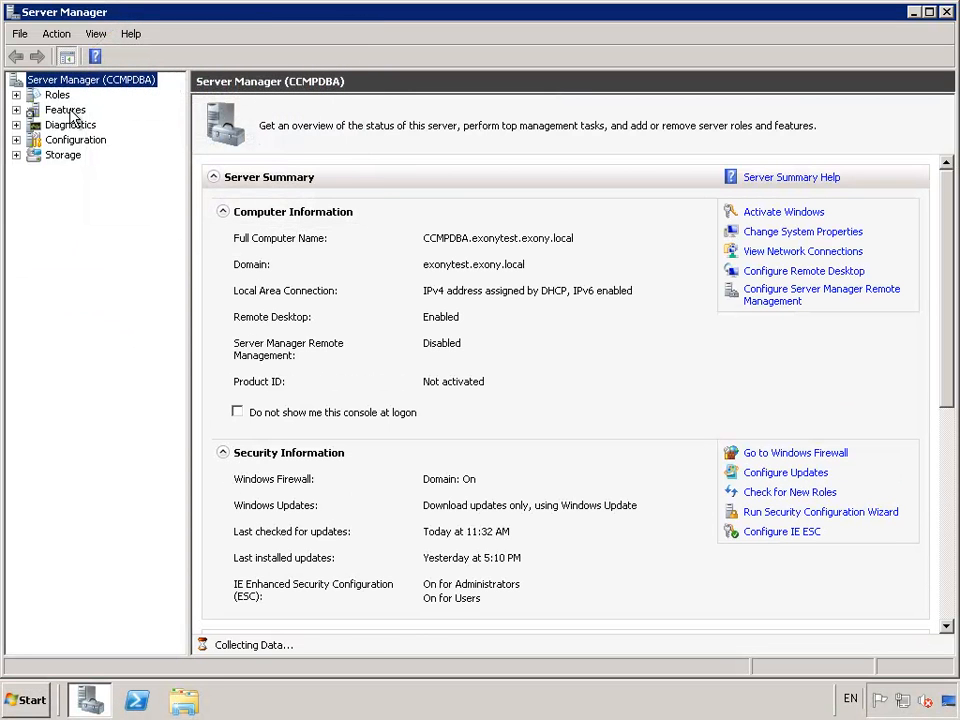
pyautogui.rightClick(72, 117)
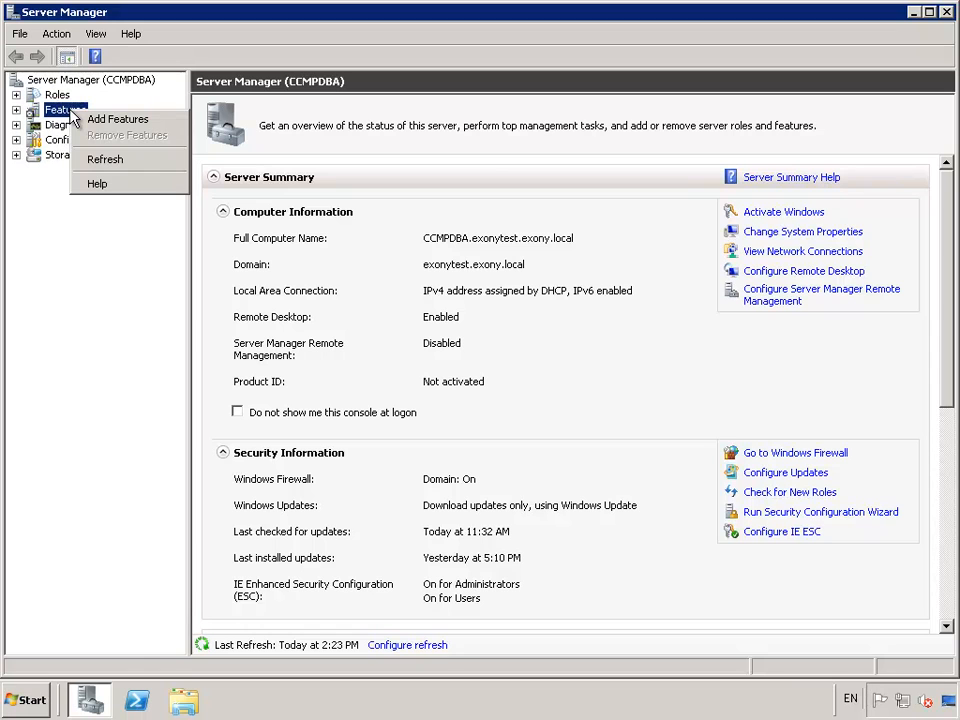
pyautogui.click(102, 120)
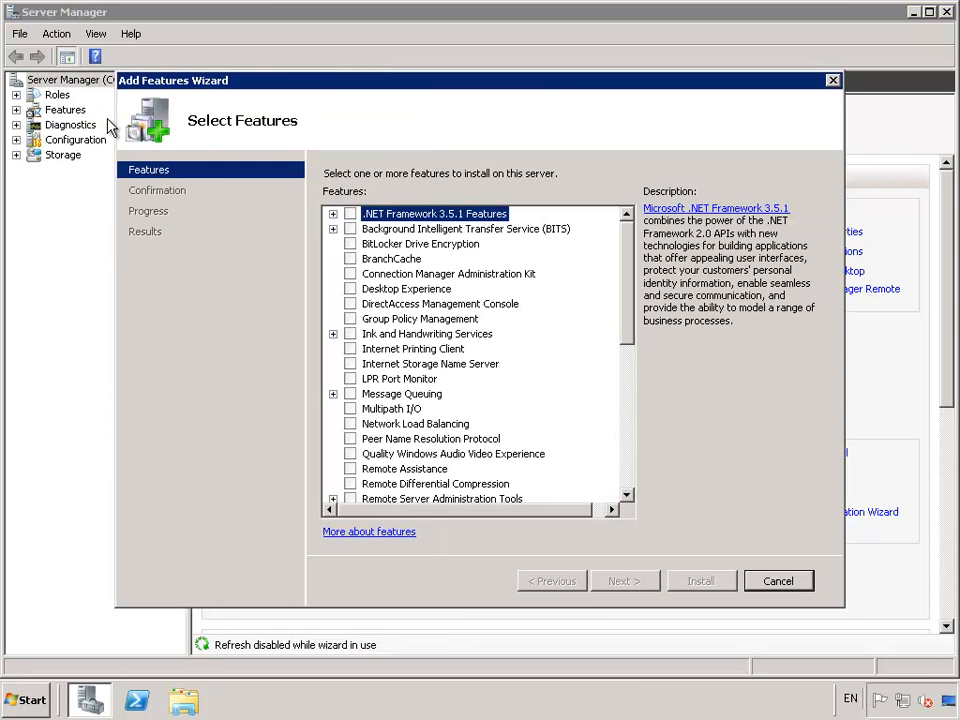
pyautogui.click(351, 214)
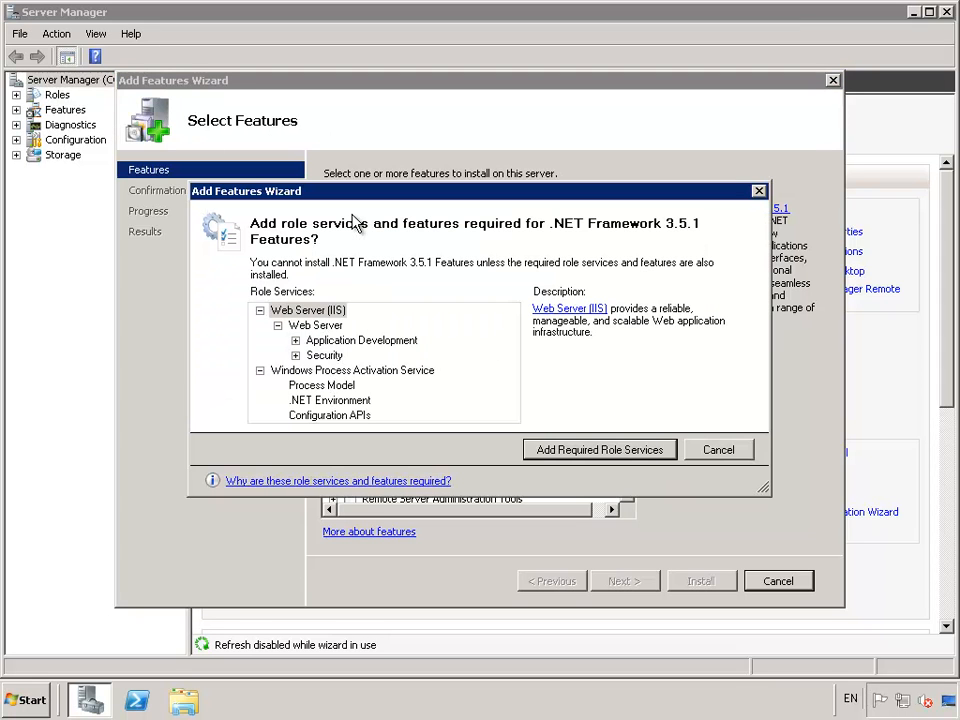
pyautogui.click(597, 450)
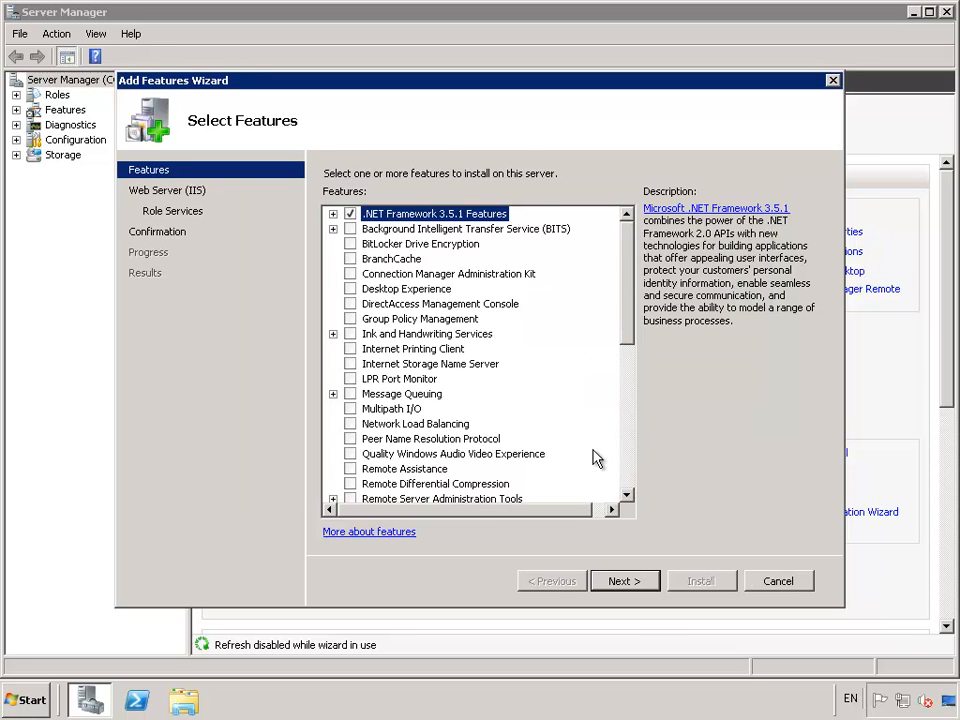
# - Install the .NET Framework and web server features, then close the wizard and Server Manager
pyautogui.click(638, 584)
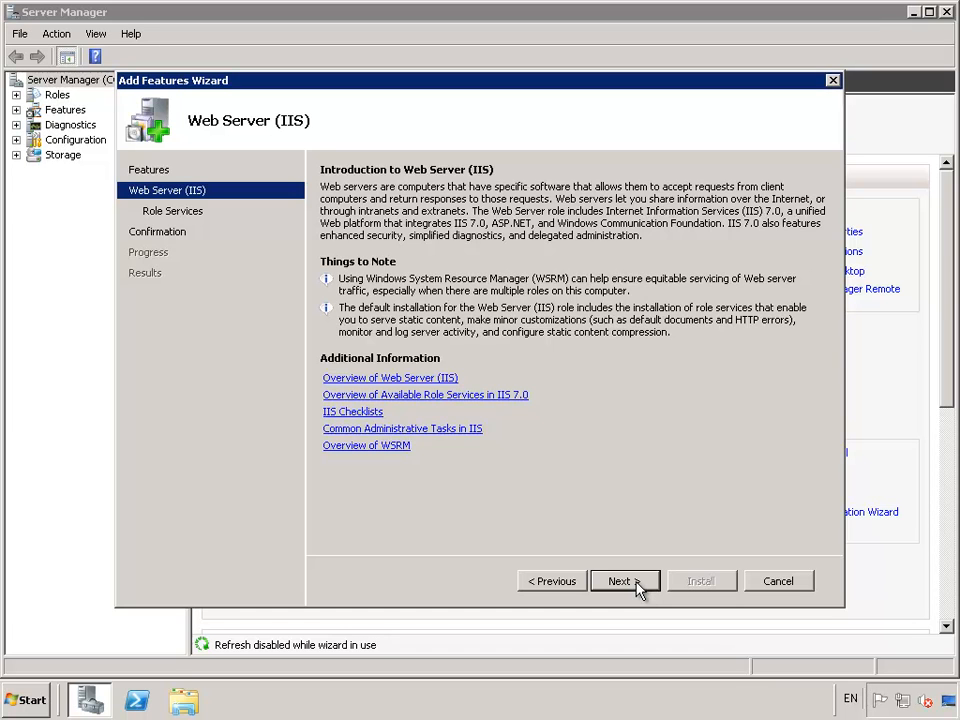
pyautogui.click(636, 584)
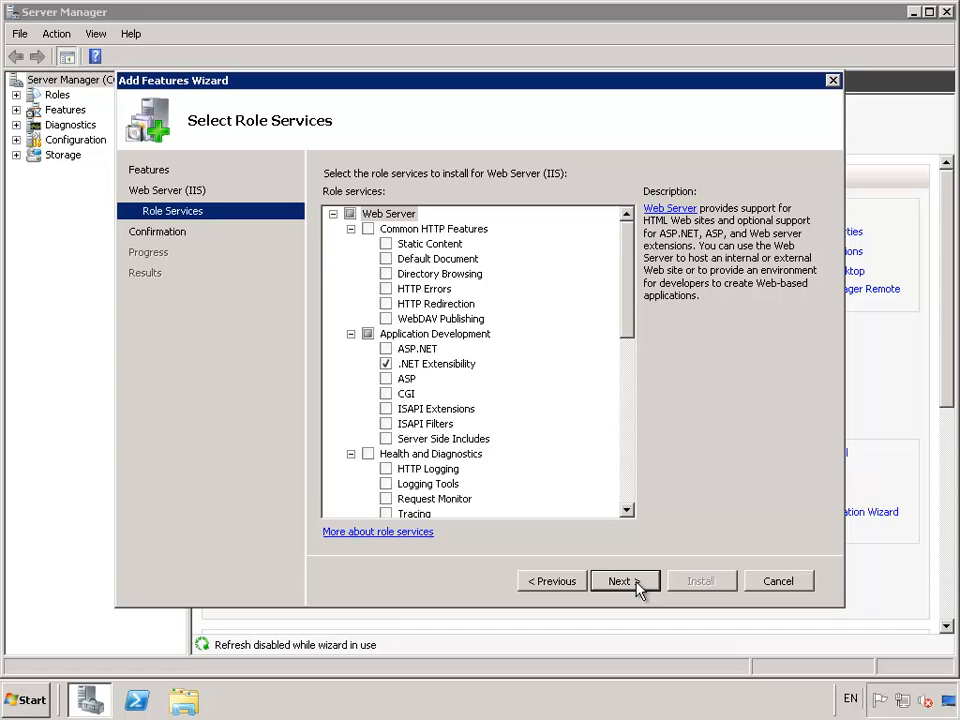
pyautogui.click(636, 584)
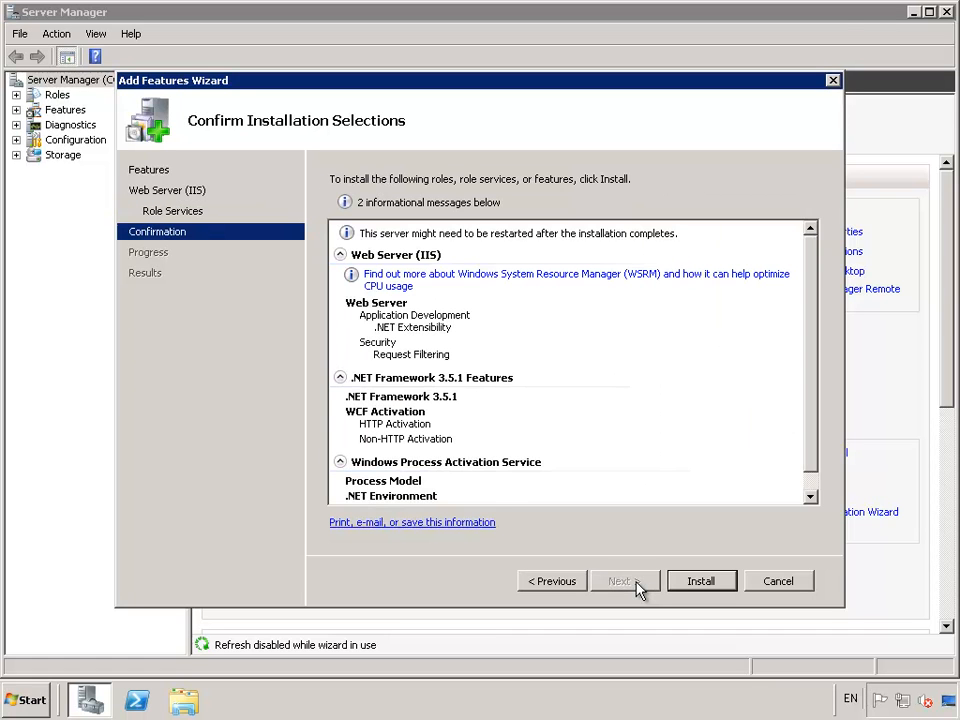
pyautogui.click(705, 583)
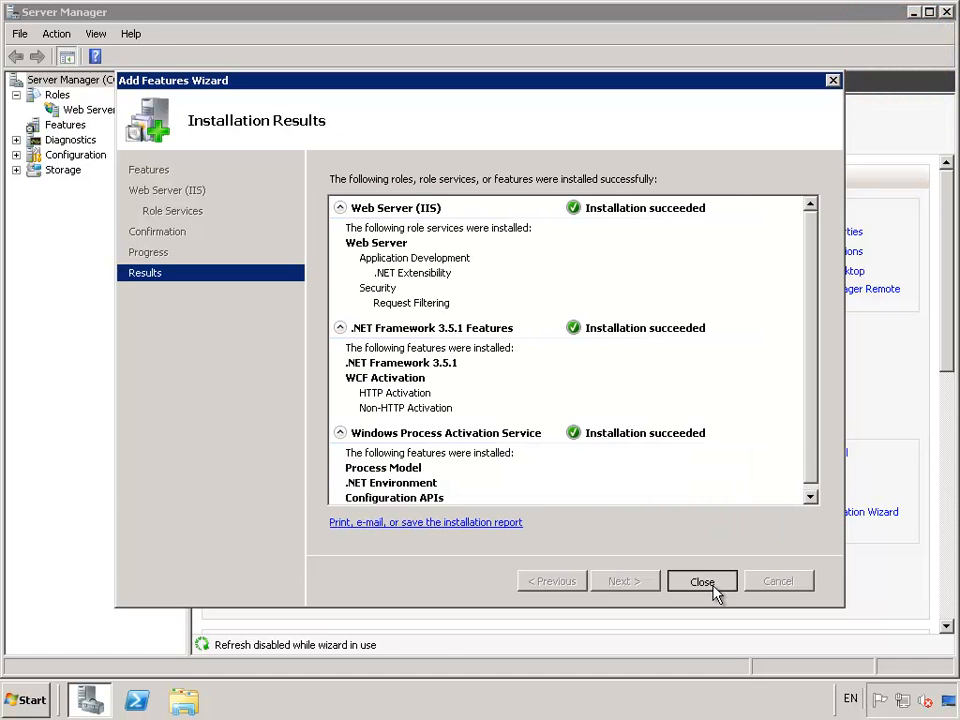
pyautogui.click(713, 588)
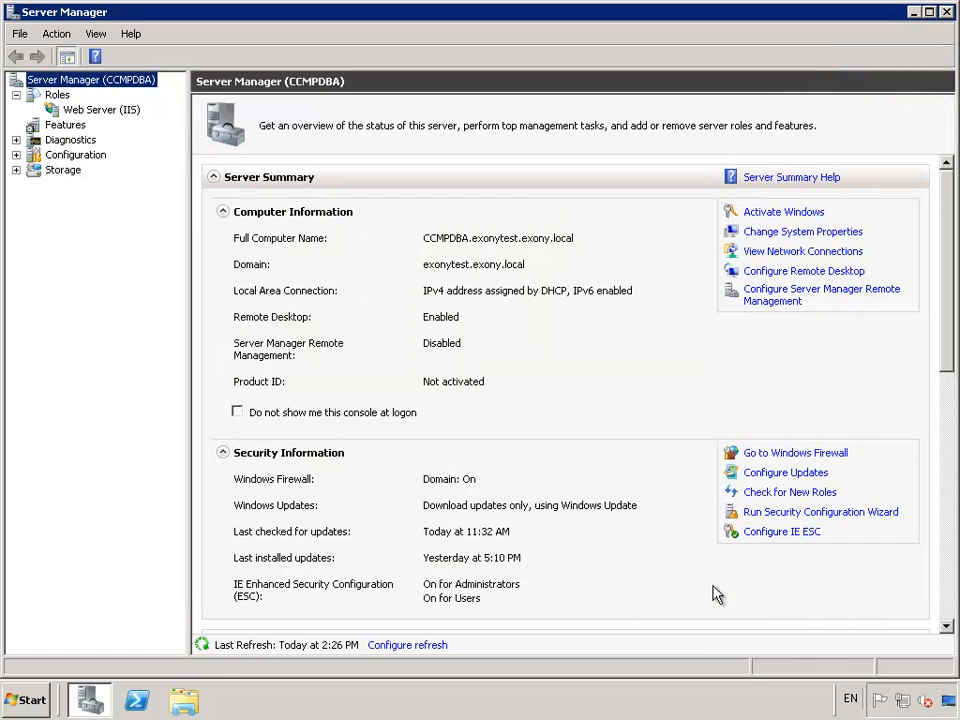
pyautogui.click(947, 13)
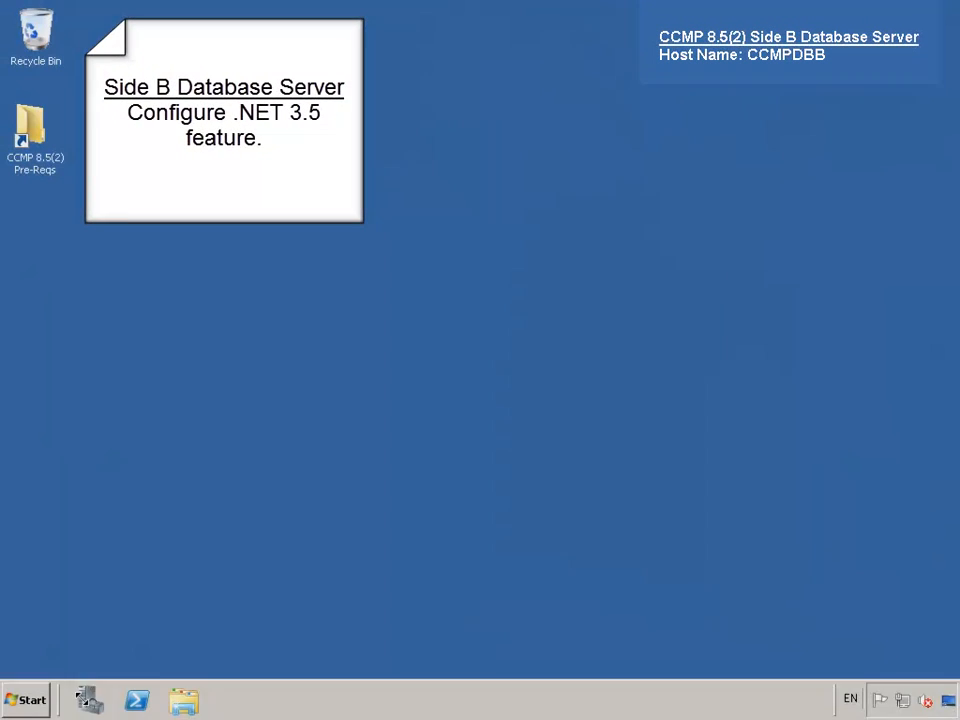
# - On the Side B server, open Add Features and tick .NET Framework 3.5.1 Features
pyautogui.click(88, 701)
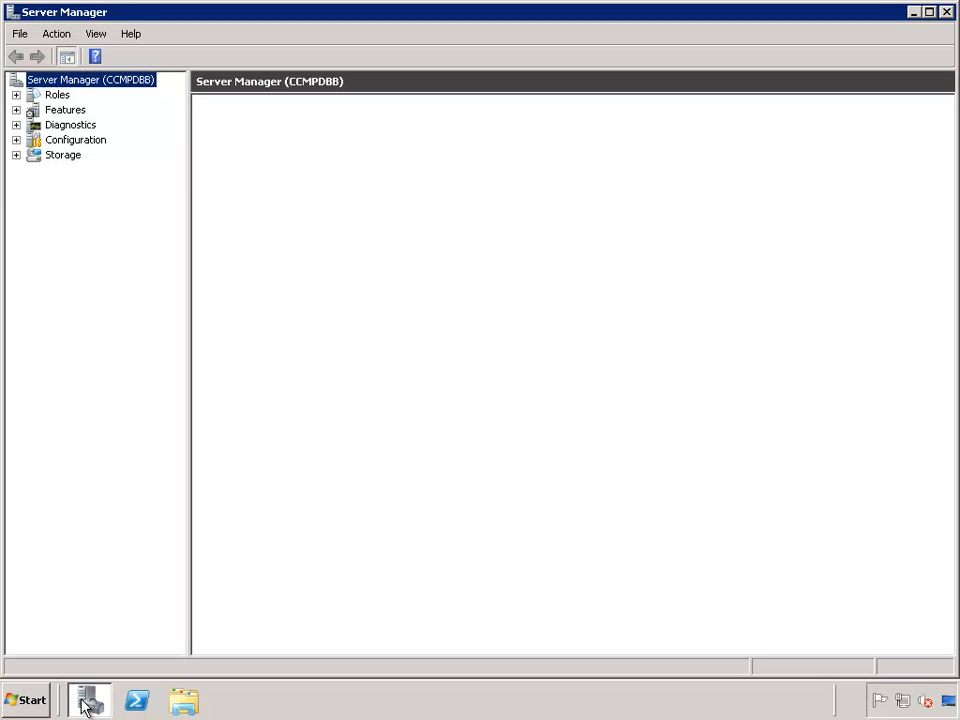
pyautogui.rightClick(78, 108)
pyautogui.click(104, 122)
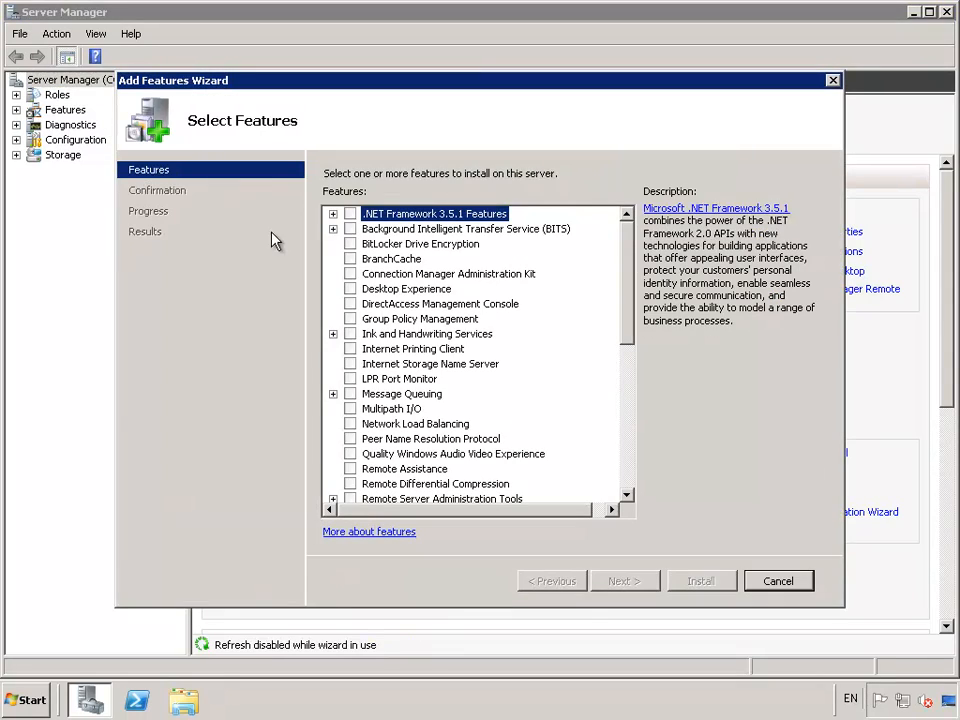
pyautogui.click(349, 214)
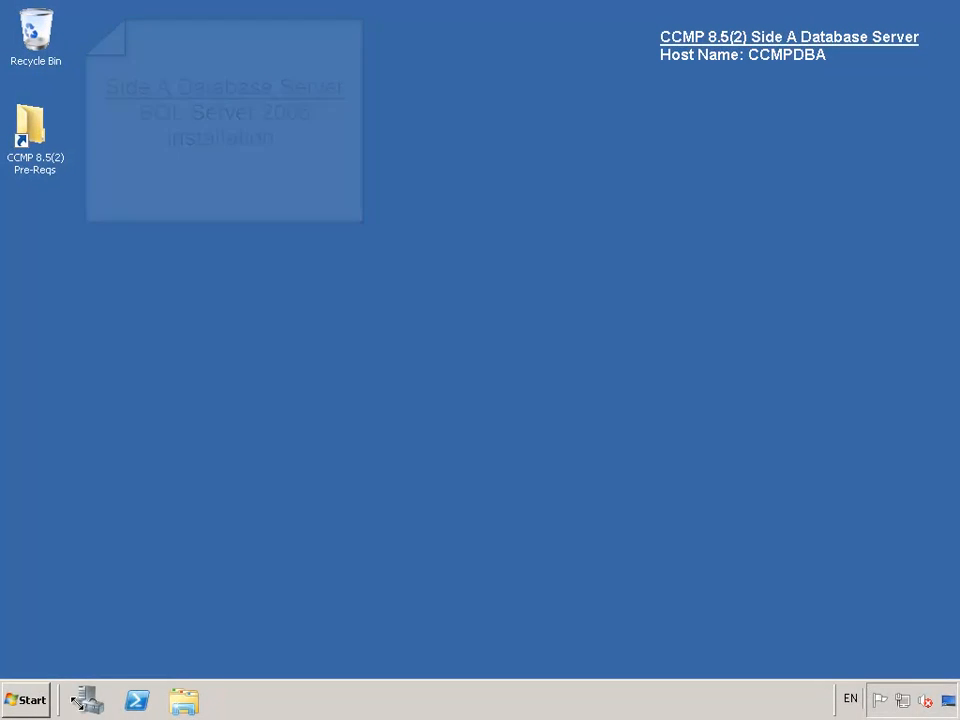
# - Launch the SQL Server 2005 DVD and run the server components installer despite the compatibility warning
pyautogui.click(183, 701)
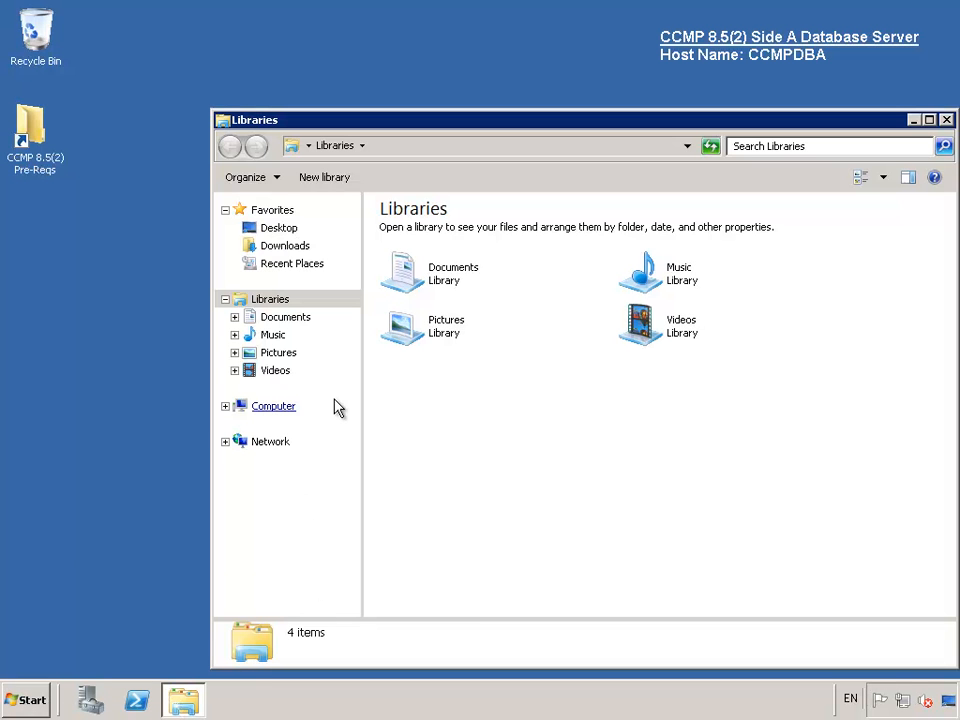
pyautogui.click(281, 408)
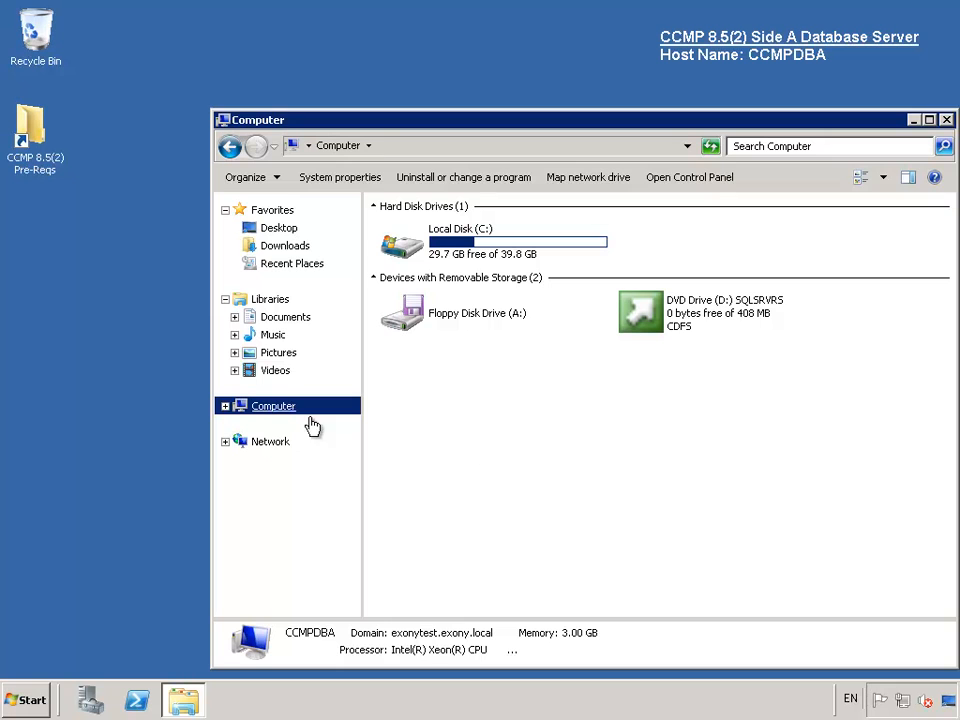
pyautogui.doubleClick(665, 322)
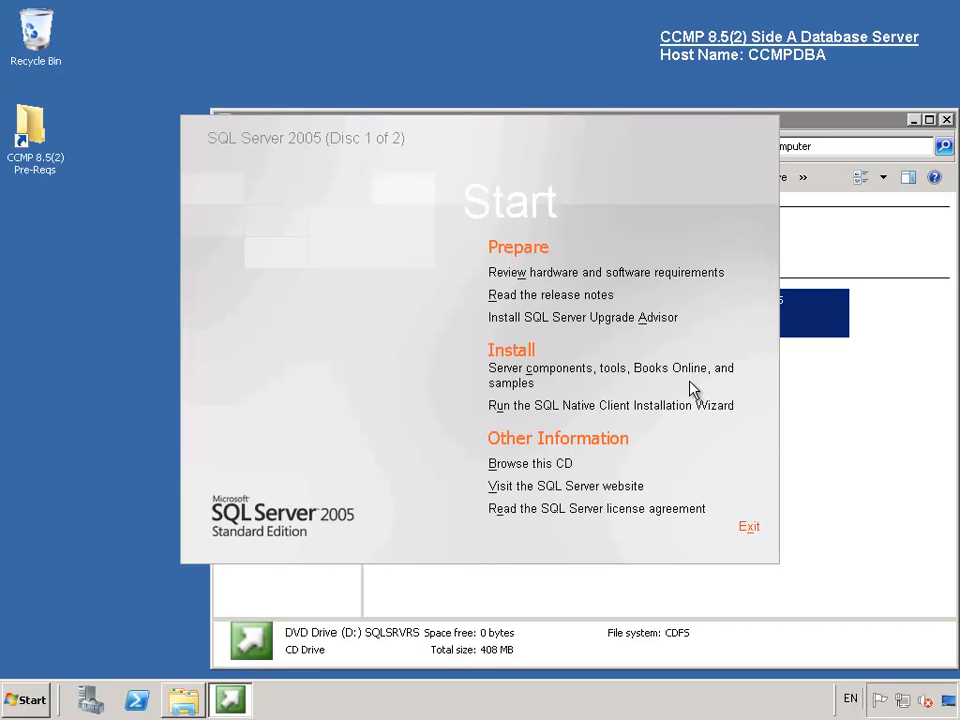
pyautogui.click(527, 370)
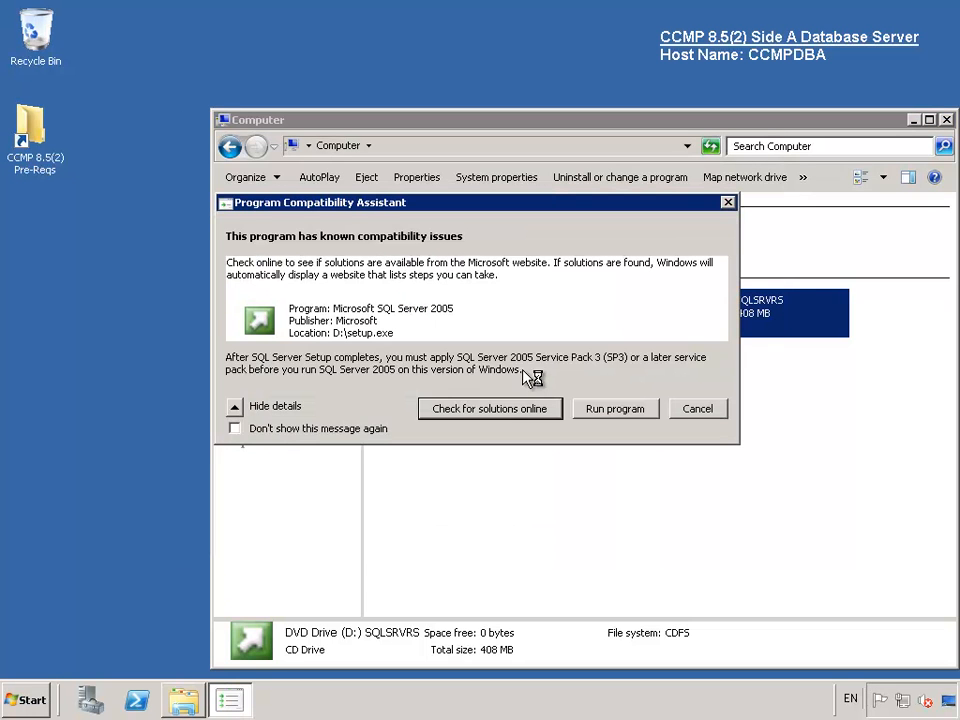
pyautogui.click(615, 409)
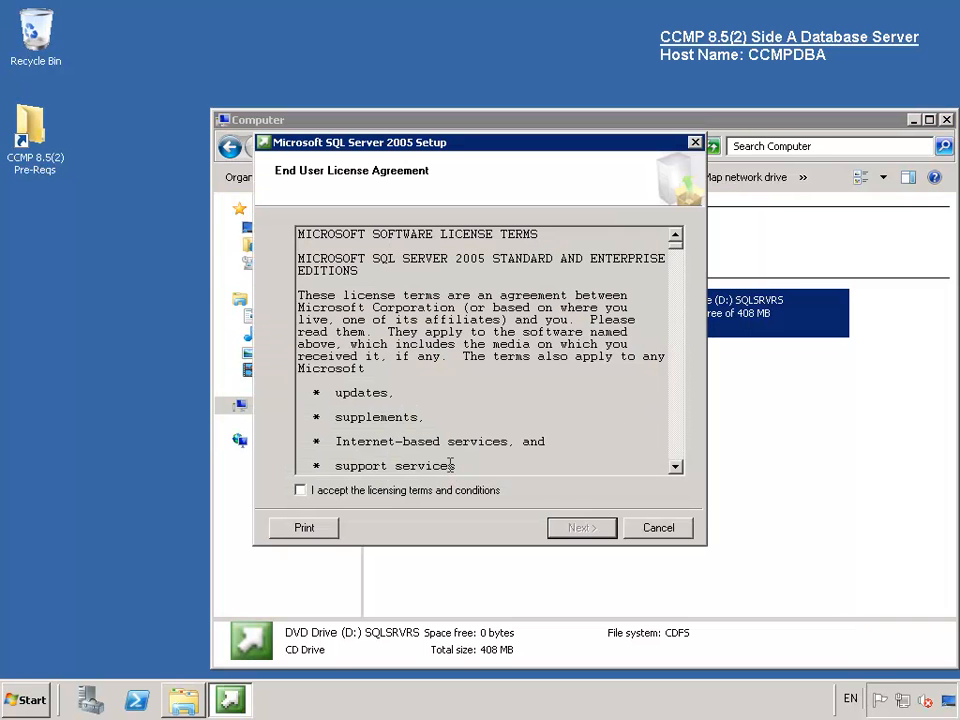
# - Accept the licence terms and install the setup prerequisite components
pyautogui.click(413, 492)
pyautogui.click(574, 533)
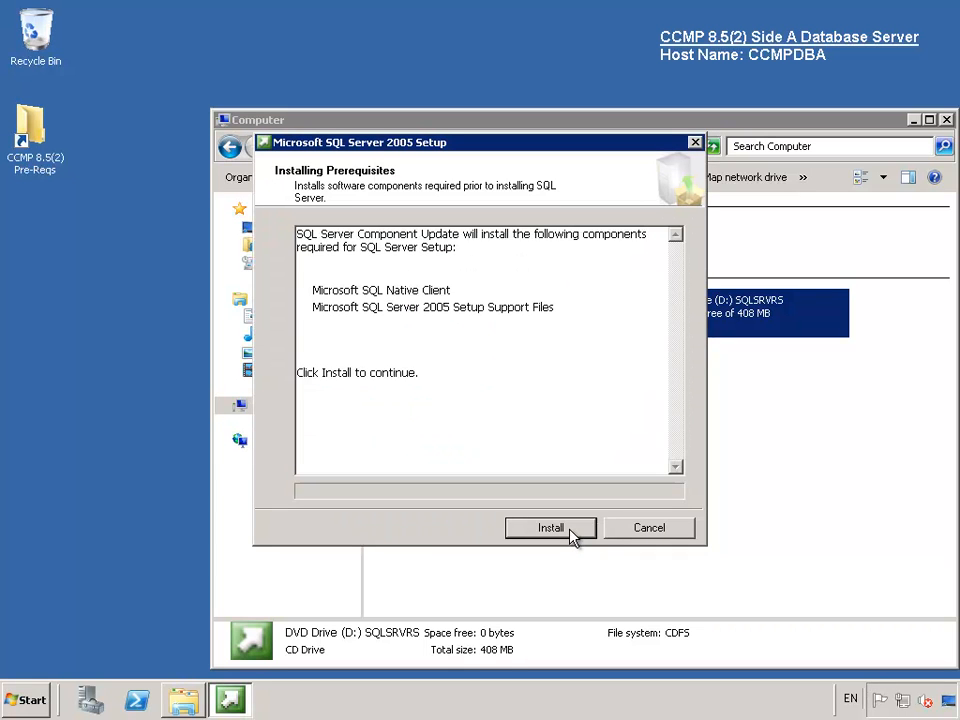
pyautogui.click(551, 528)
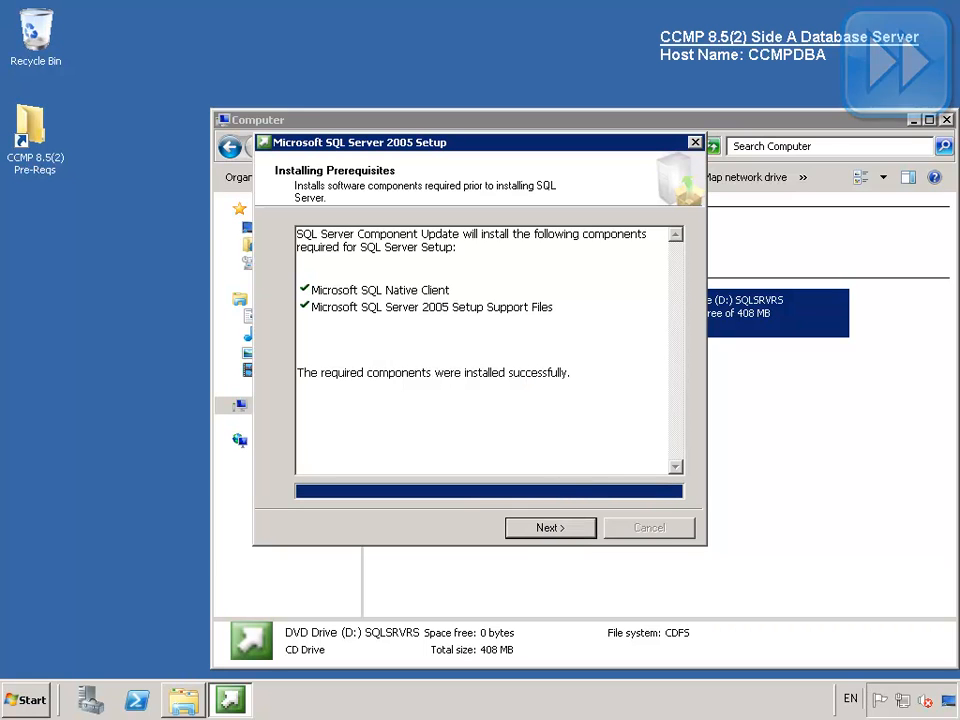
pyautogui.click(541, 532)
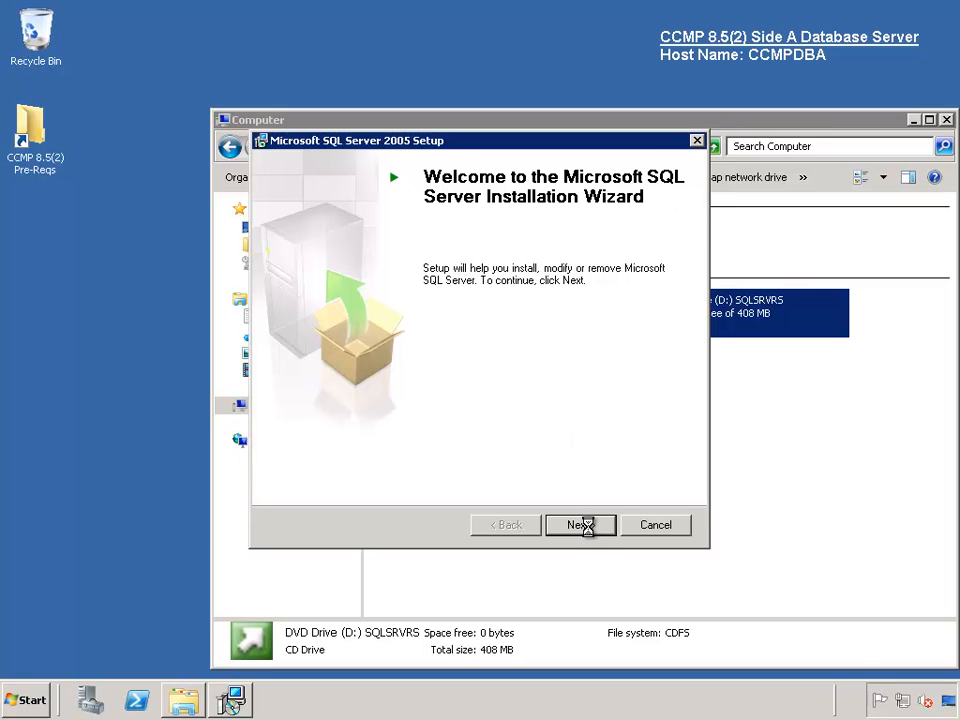
# - Run the System Configuration Check, review its 12 successes and 2 warnings, and continue
pyautogui.click(582, 525)
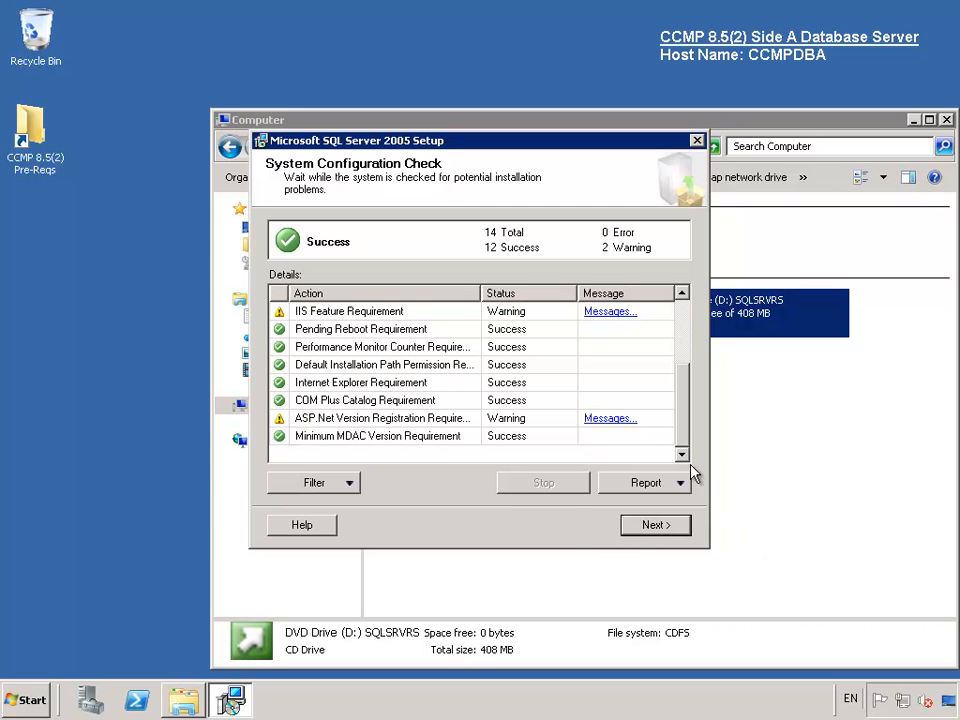
pyautogui.moveTo(683, 428); pyautogui.dragTo(686, 343)
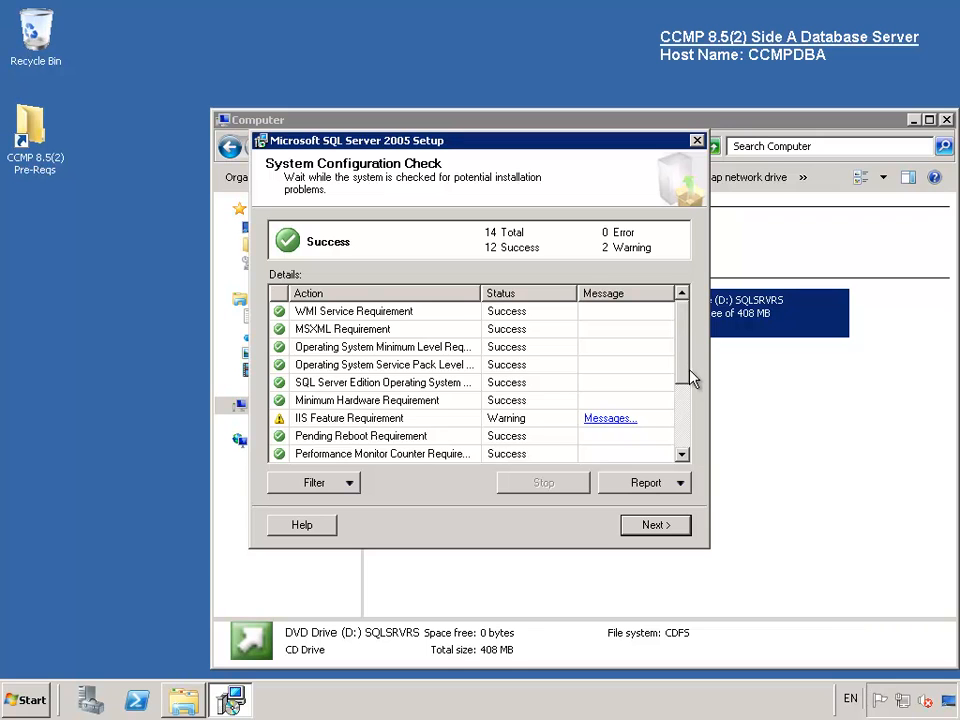
pyautogui.scroll(-2, 693, 378)
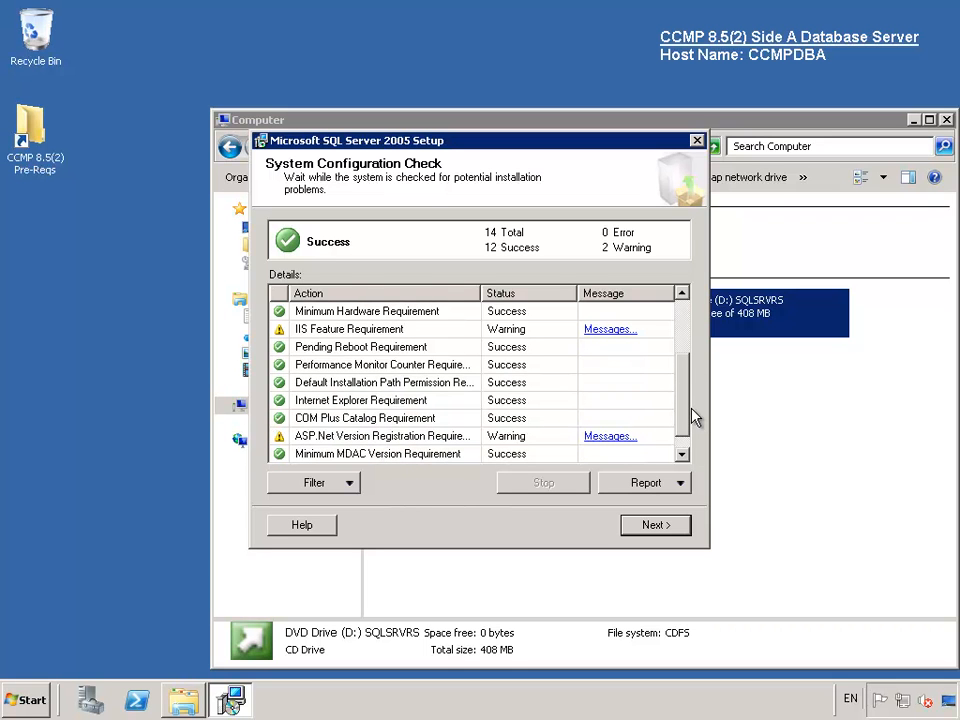
pyautogui.click(655, 526)
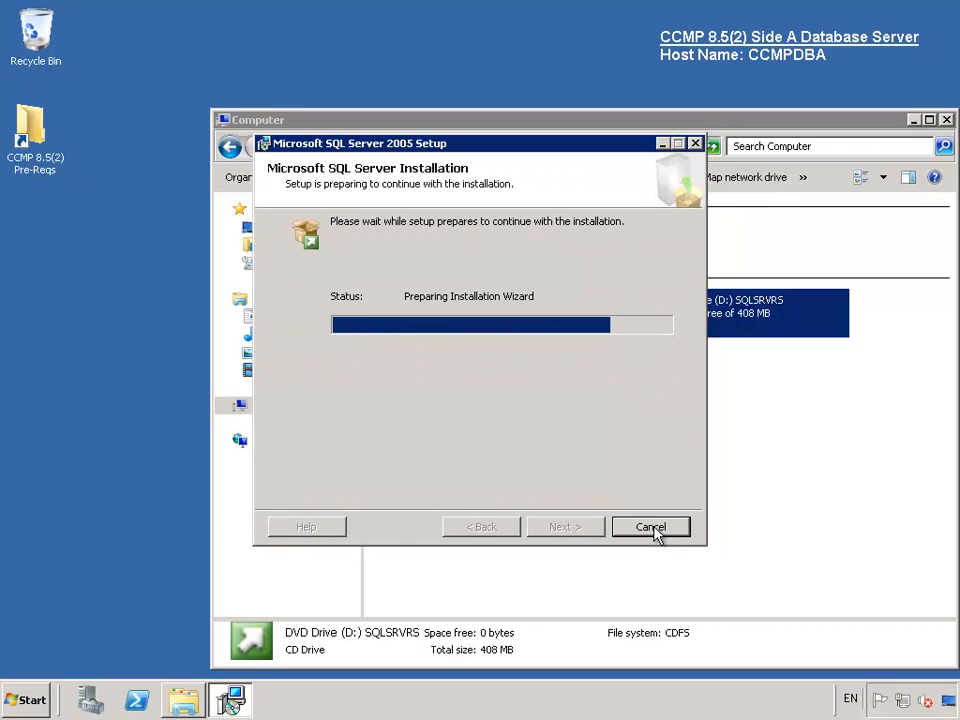
# - Register the installation with name CCMP and company Cisco
pyautogui.write('CCMP')
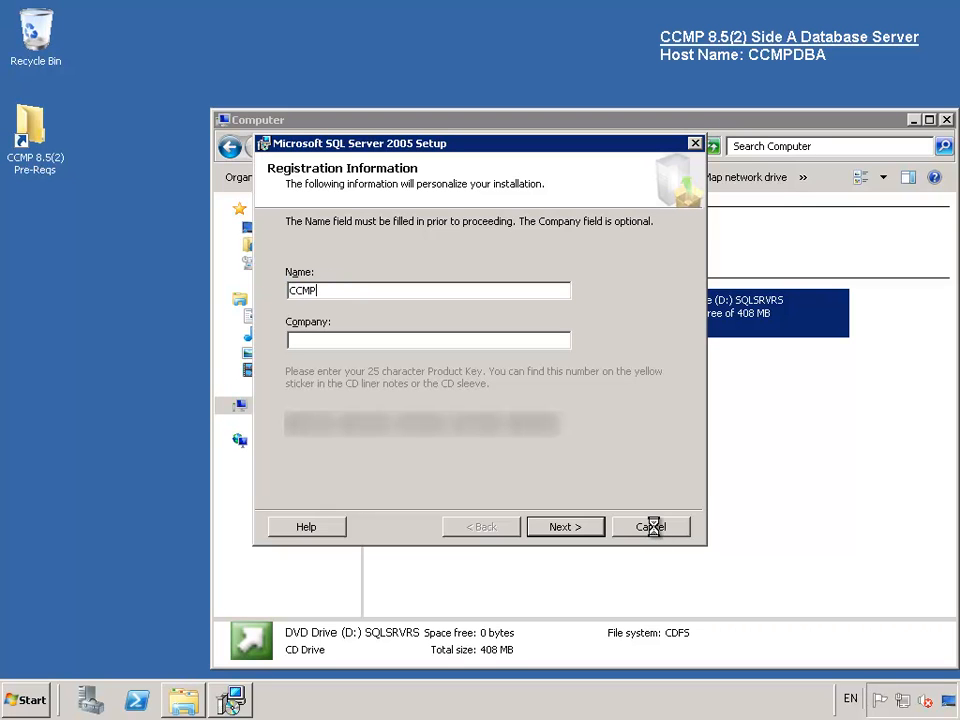
pyautogui.press('Tab')
pyautogui.write('Cisco')
pyautogui.click(566, 529)
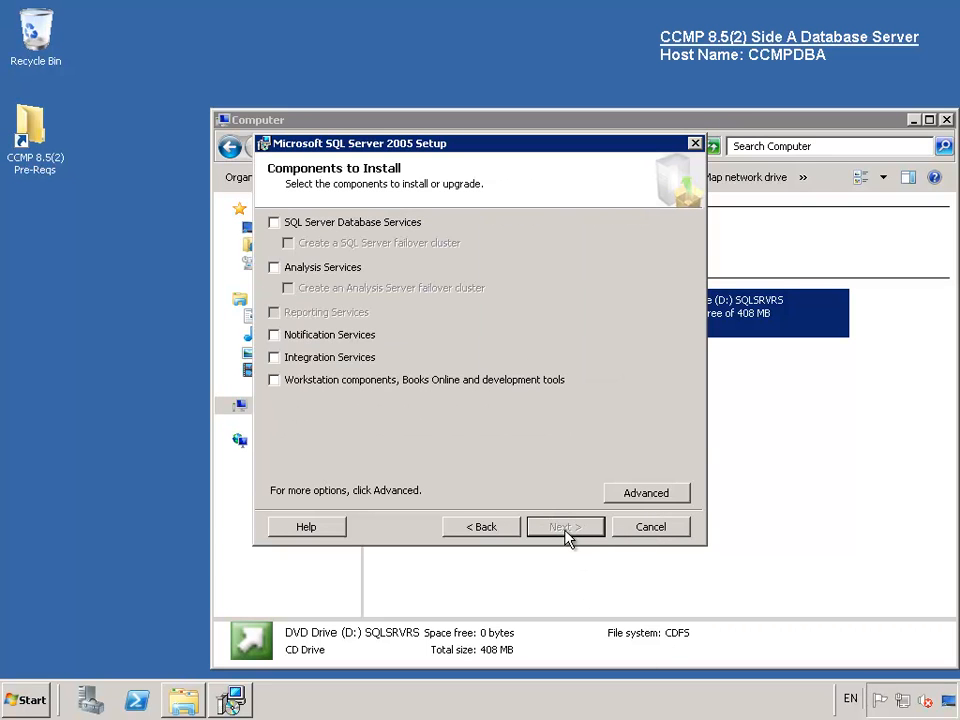
# - Select SQL Server Database Services and Workstation components, Books Online and tools
pyautogui.click(275, 223)
pyautogui.click(275, 381)
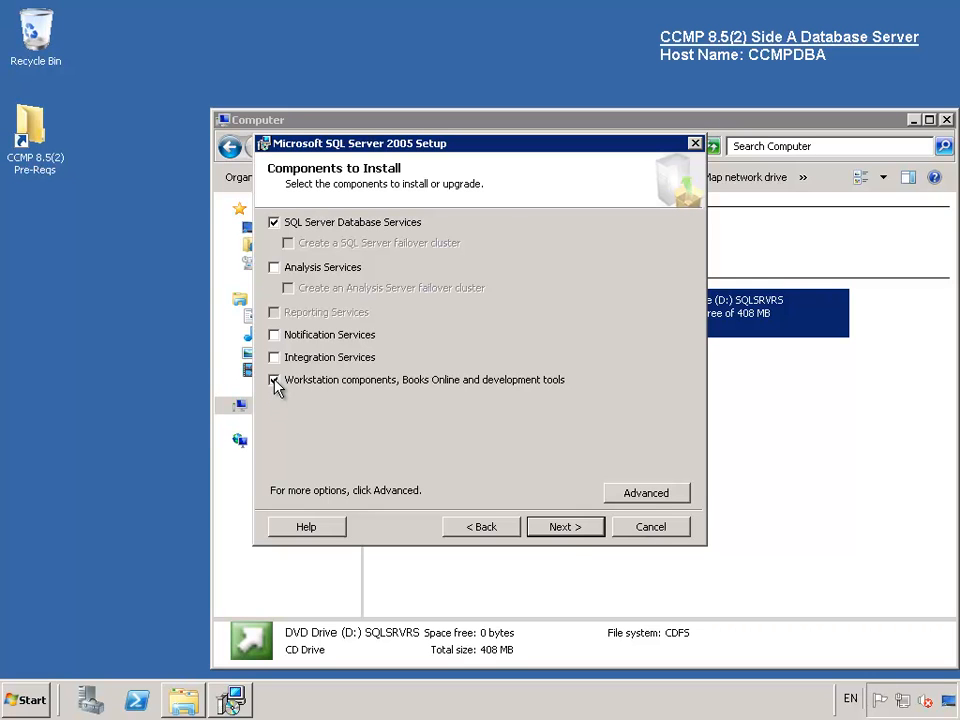
pyautogui.click(562, 530)
pyautogui.click(562, 530)
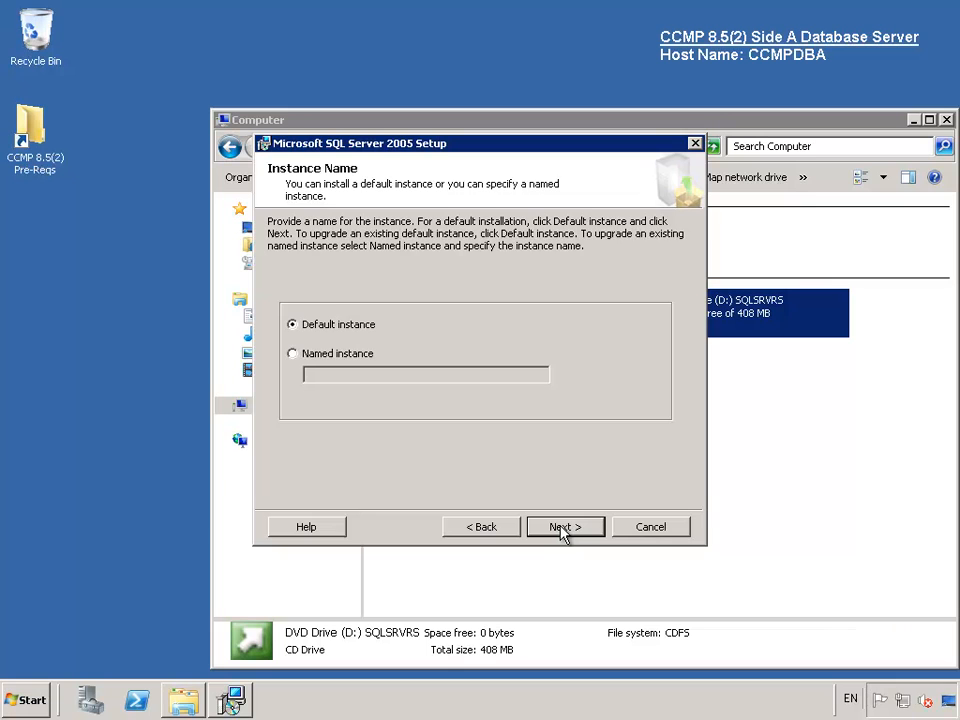
# - Keep the default instance, run services as the built-in System account, and auto-start SQL Server Agent
pyautogui.click(562, 528)
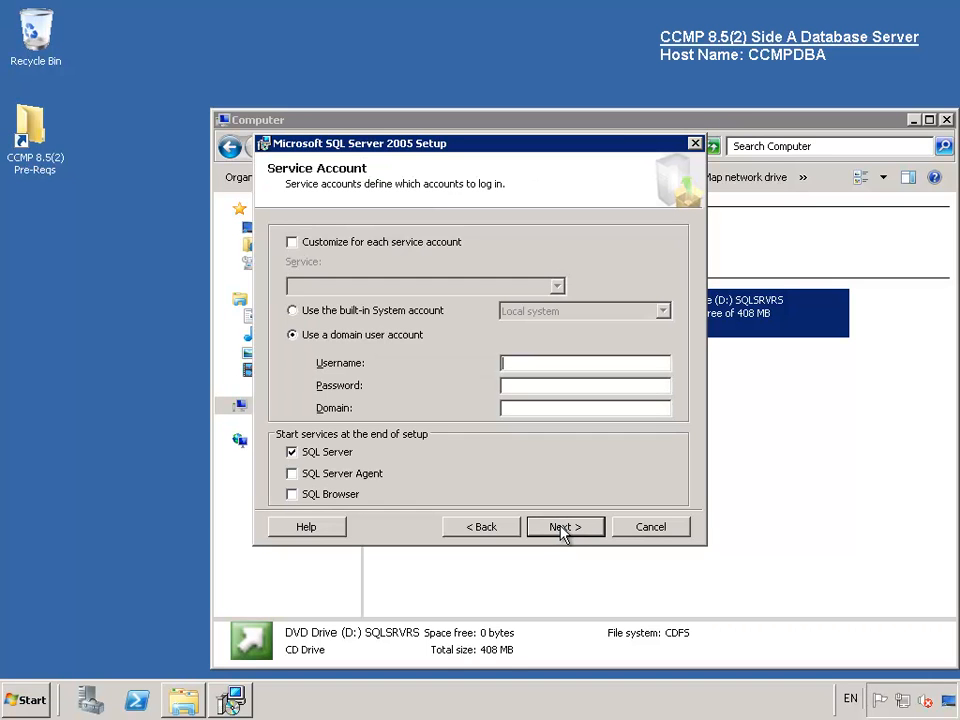
pyautogui.click(369, 313)
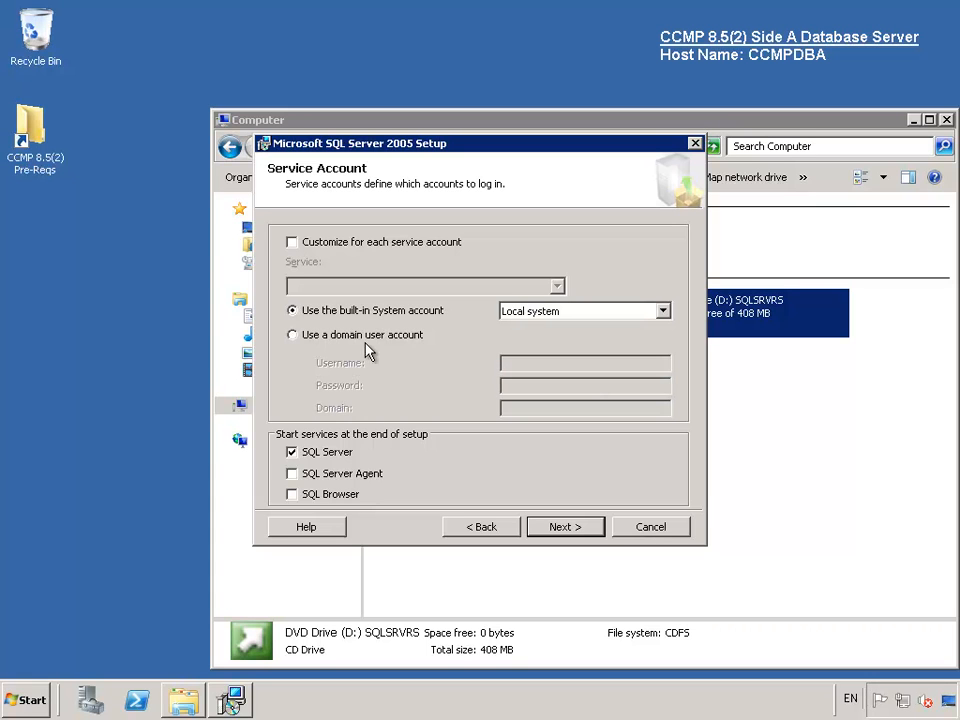
pyautogui.click(292, 475)
pyautogui.click(566, 527)
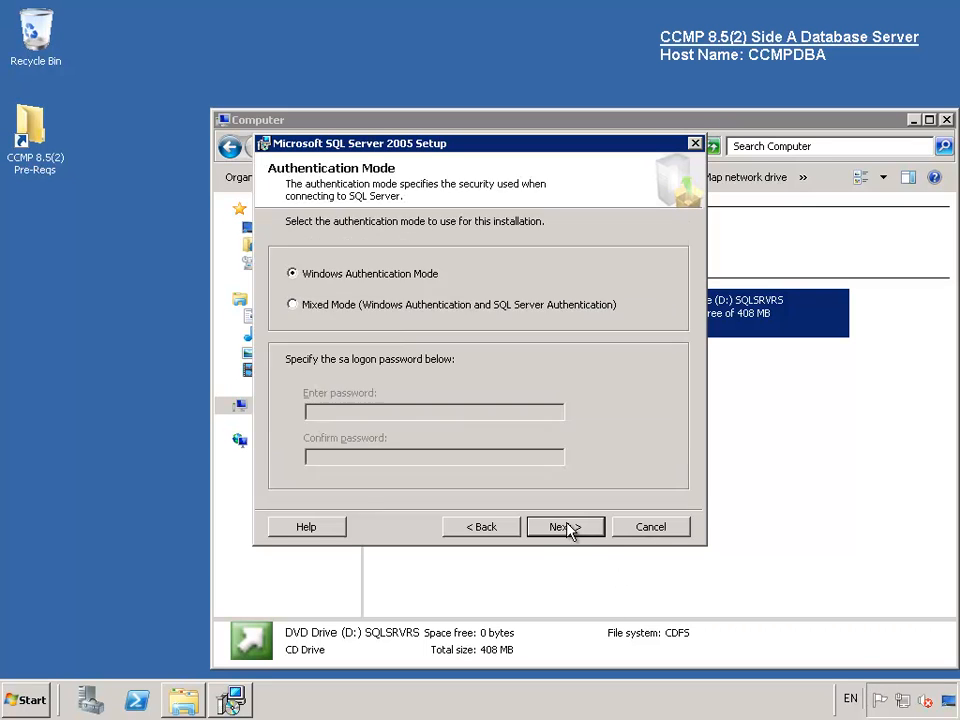
# - Choose Mixed Mode authentication and enter and confirm the sa password
pyautogui.click(337, 315)
pyautogui.click(354, 414)
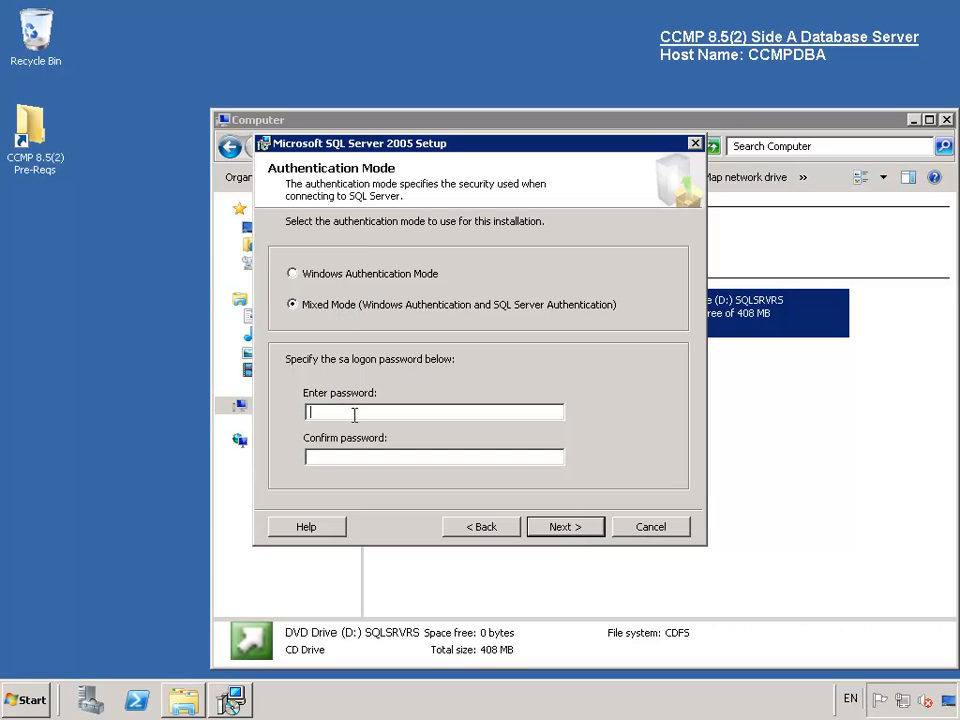
pyautogui.write('•••••••')
pyautogui.press('Tab')
pyautogui.write('•••••••')
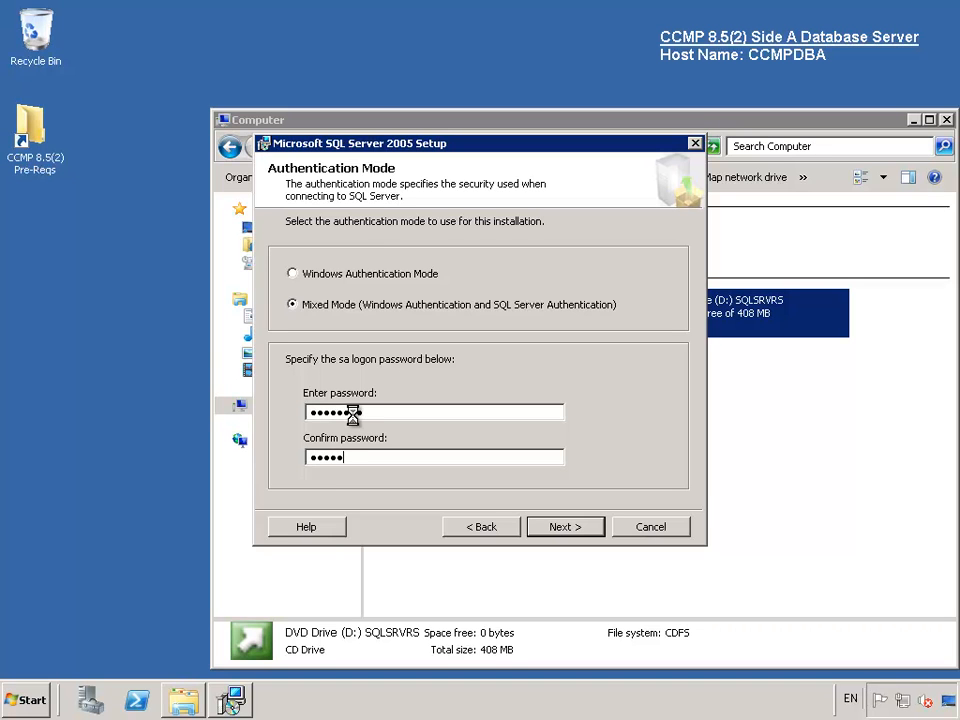
pyautogui.write('•')
pyautogui.click(557, 528)
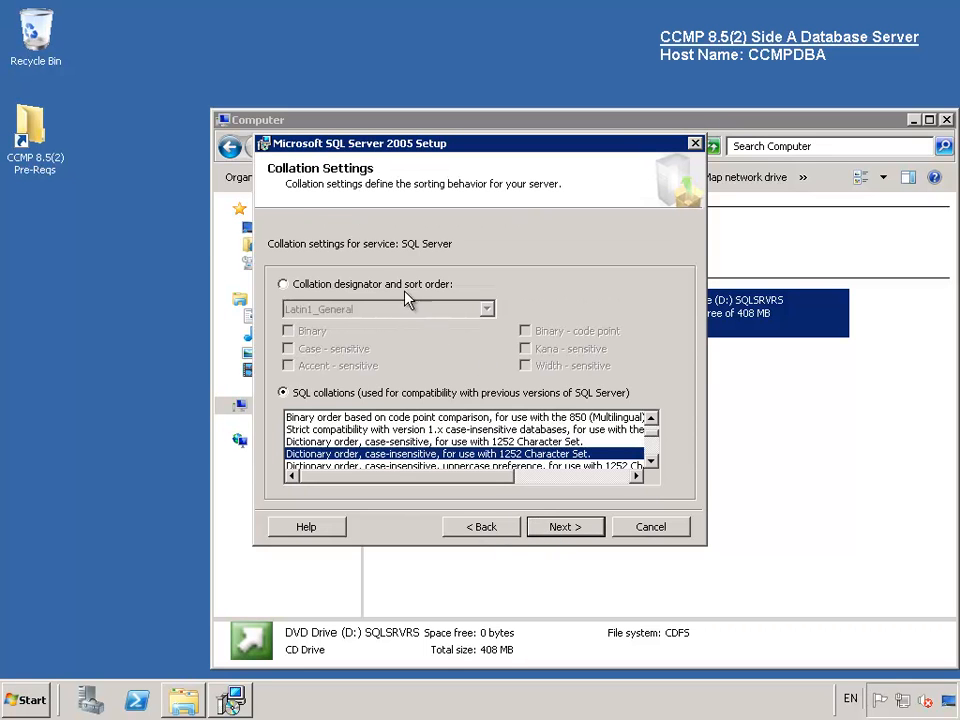
# - Make the Latin1_General collation accent-sensitive and decline error and usage reporting
pyautogui.click(390, 287)
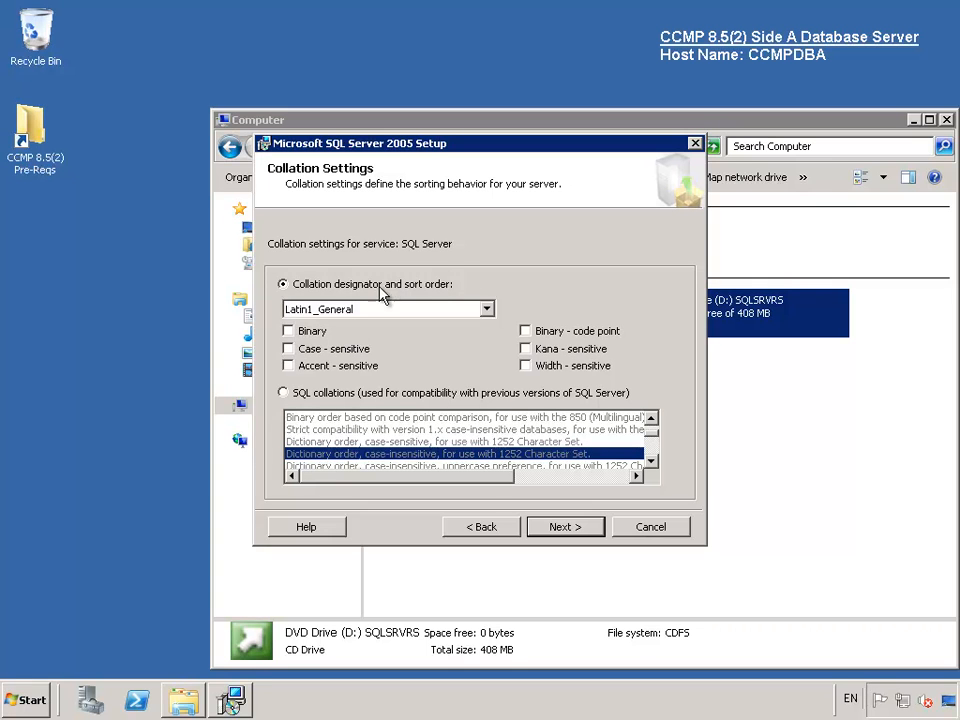
pyautogui.click(295, 370)
pyautogui.click(565, 530)
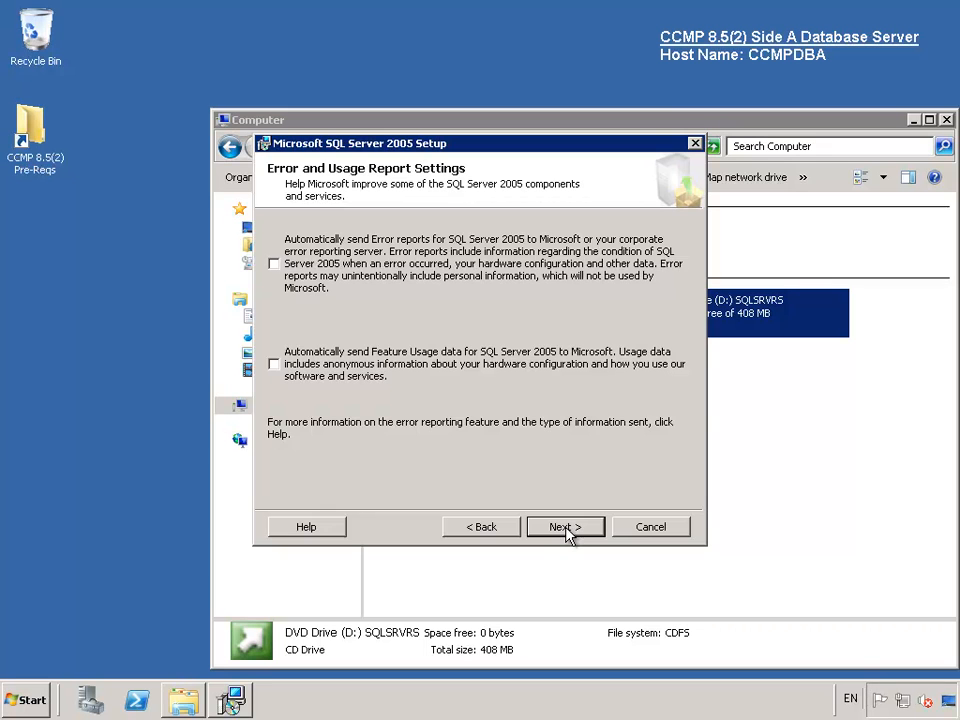
pyautogui.click(565, 528)
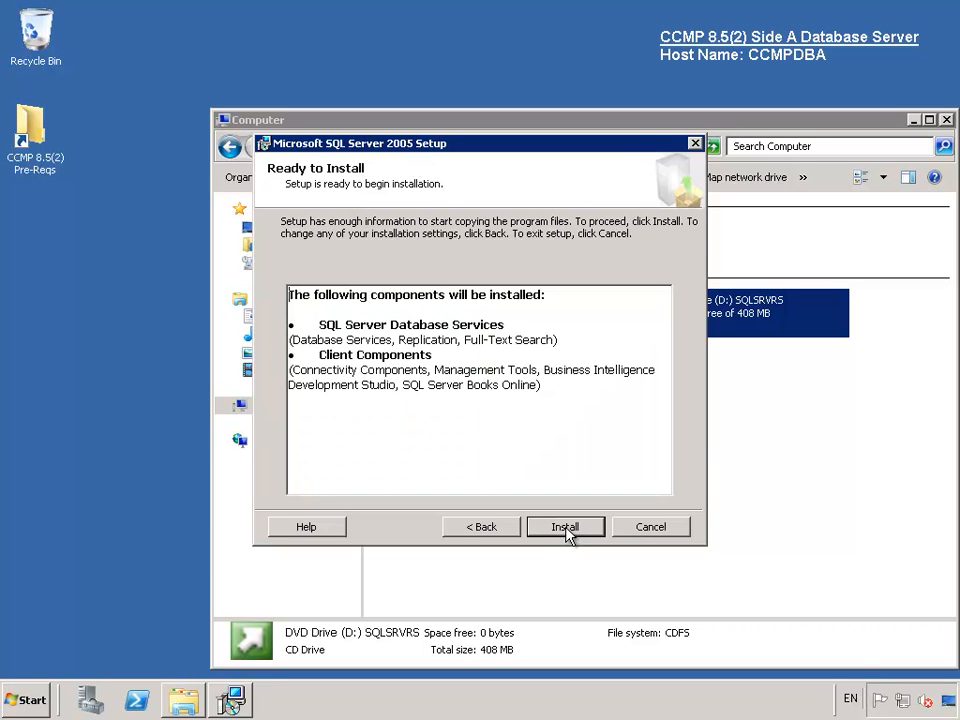
# - Install Database Services and Client Components, accepting the Disc 2 prompt and the Visual Studio 2005 compatibility warning
pyautogui.click(565, 528)
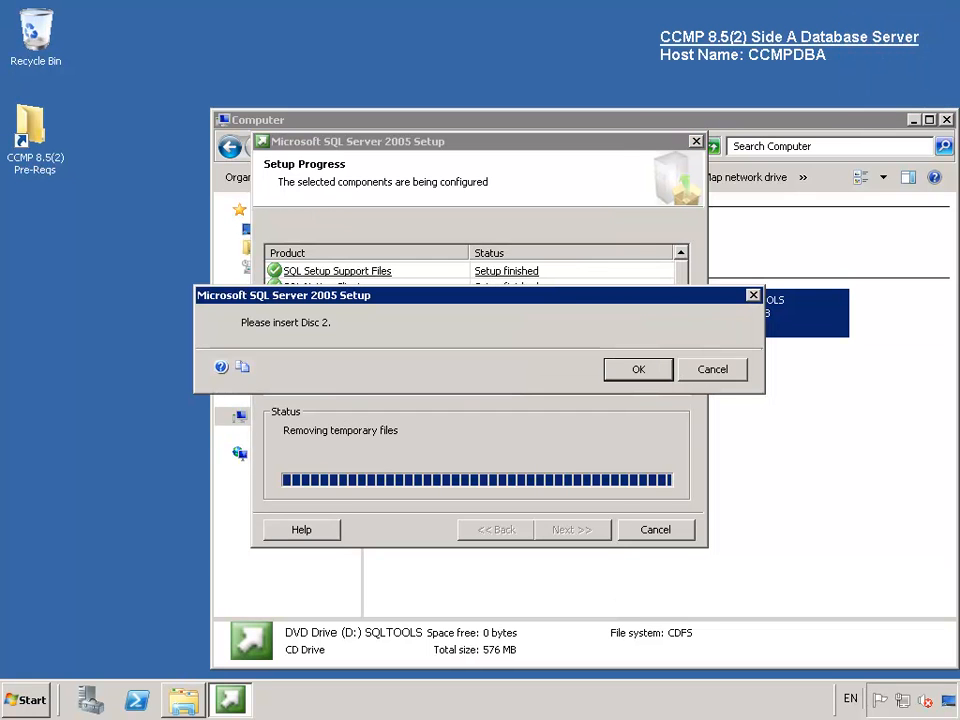
pyautogui.click(638, 370)
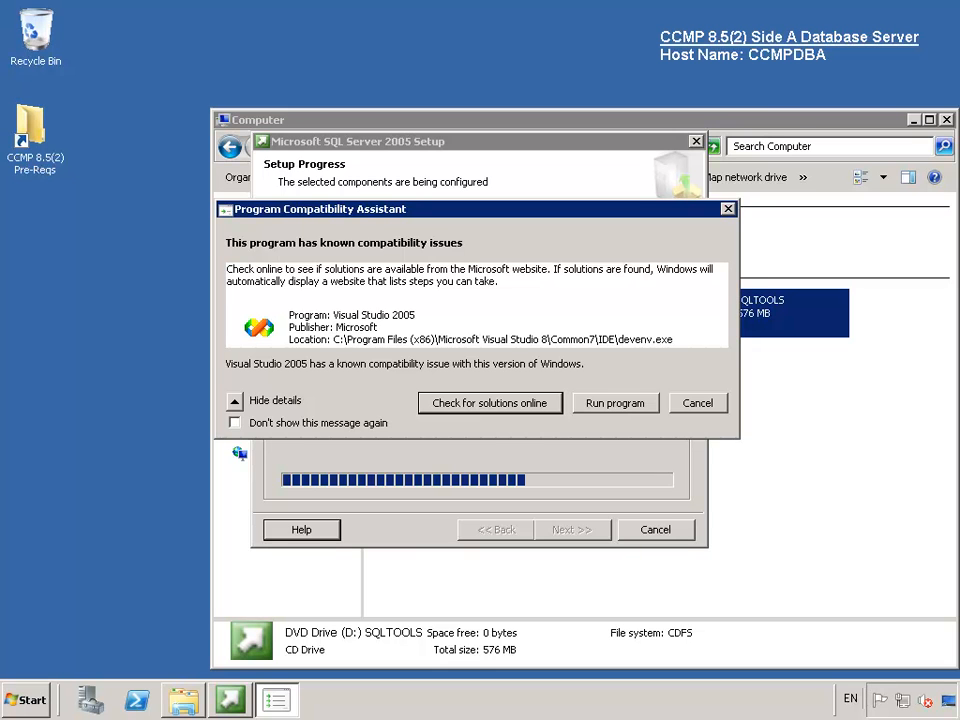
pyautogui.click(613, 403)
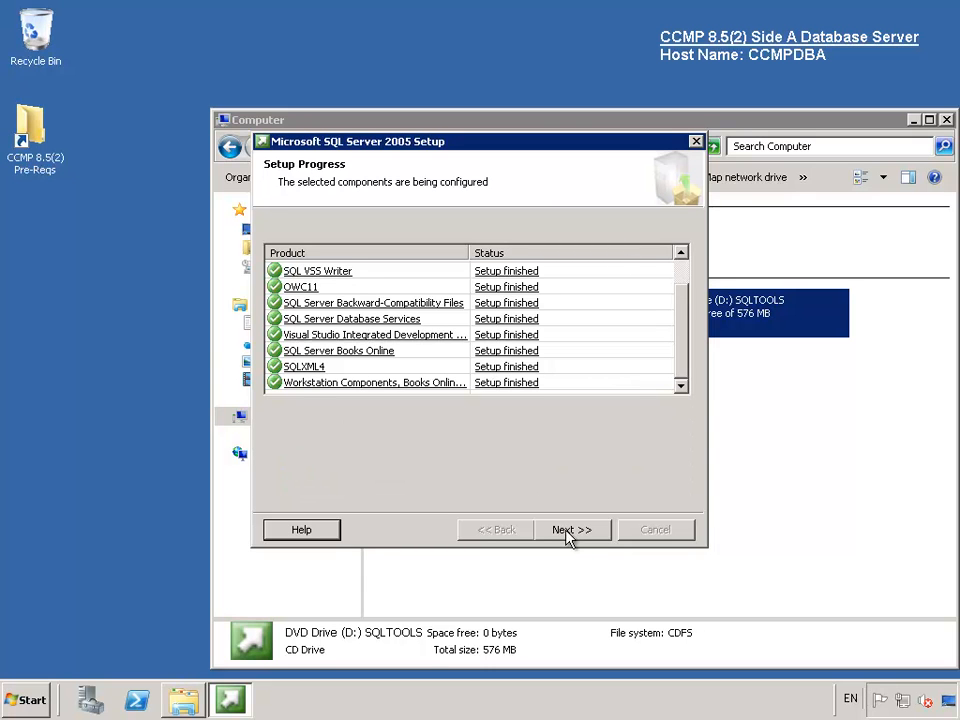
pyautogui.moveTo(680, 360); pyautogui.dragTo(677, 420)
pyautogui.click(568, 531)
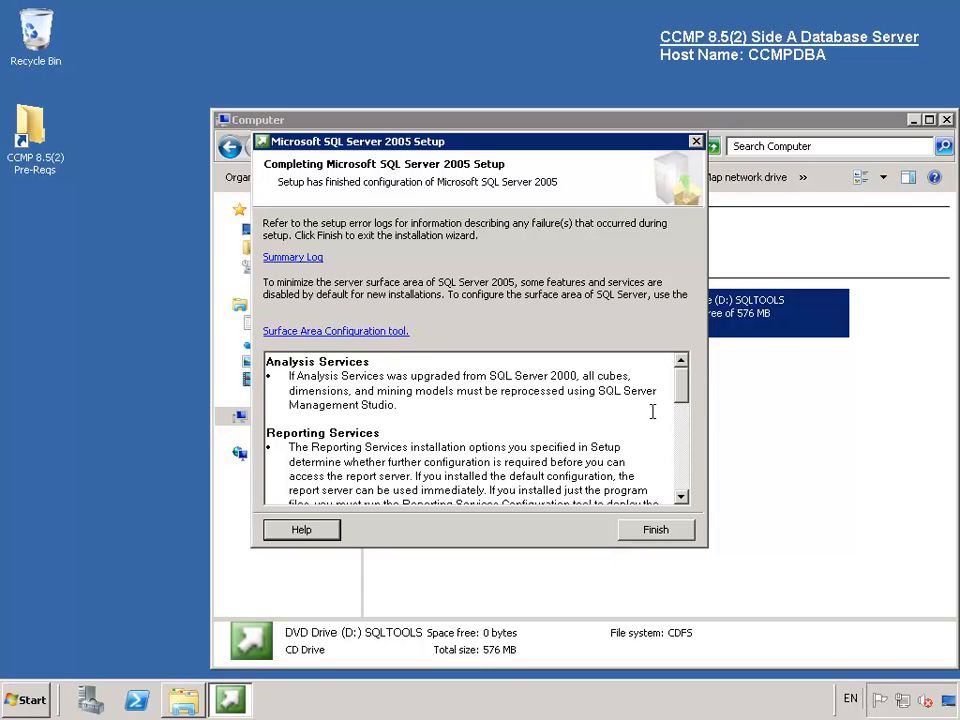
# - Finish SQL Server setup, then launch the installer in Pre-Reqs > Database Server > SQL Server 2005 32-bit SP4
pyautogui.click(651, 531)
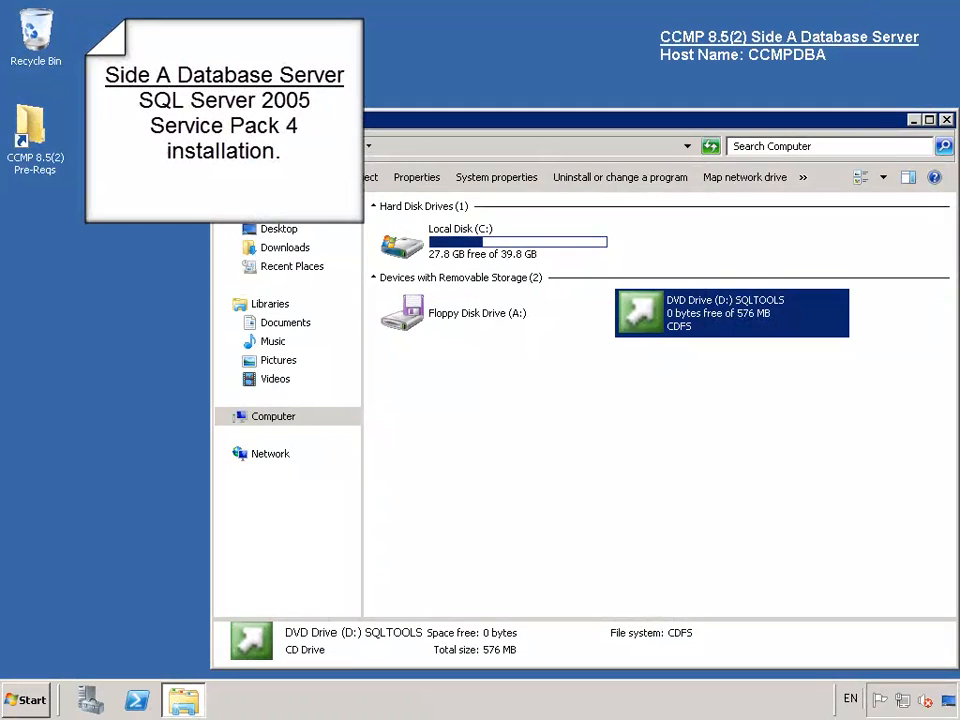
pyautogui.click(946, 119)
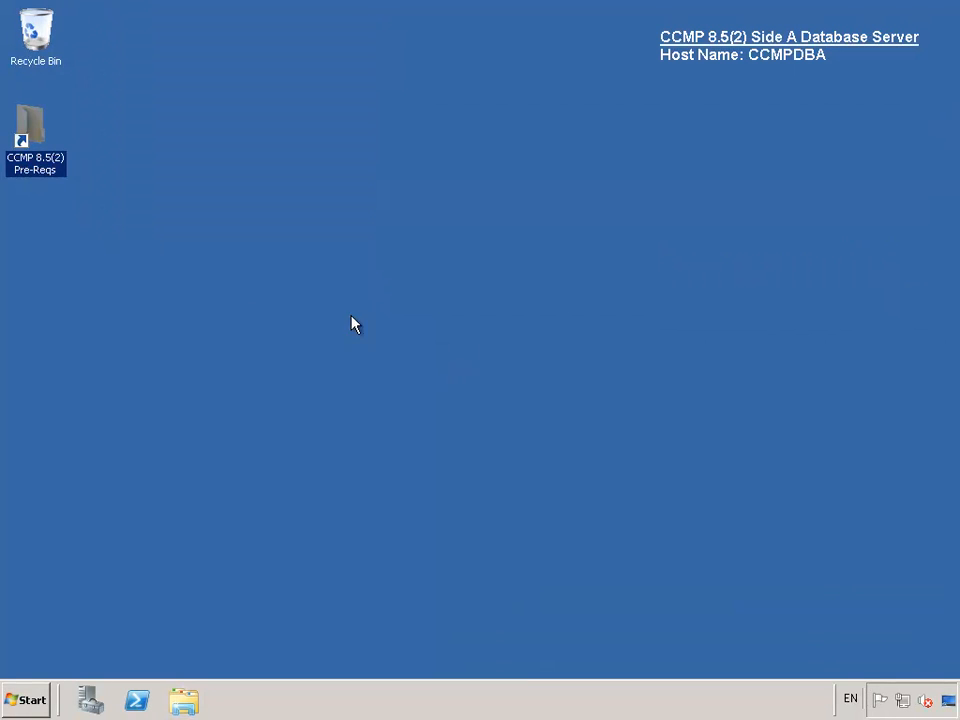
pyautogui.doubleClick(35, 135)
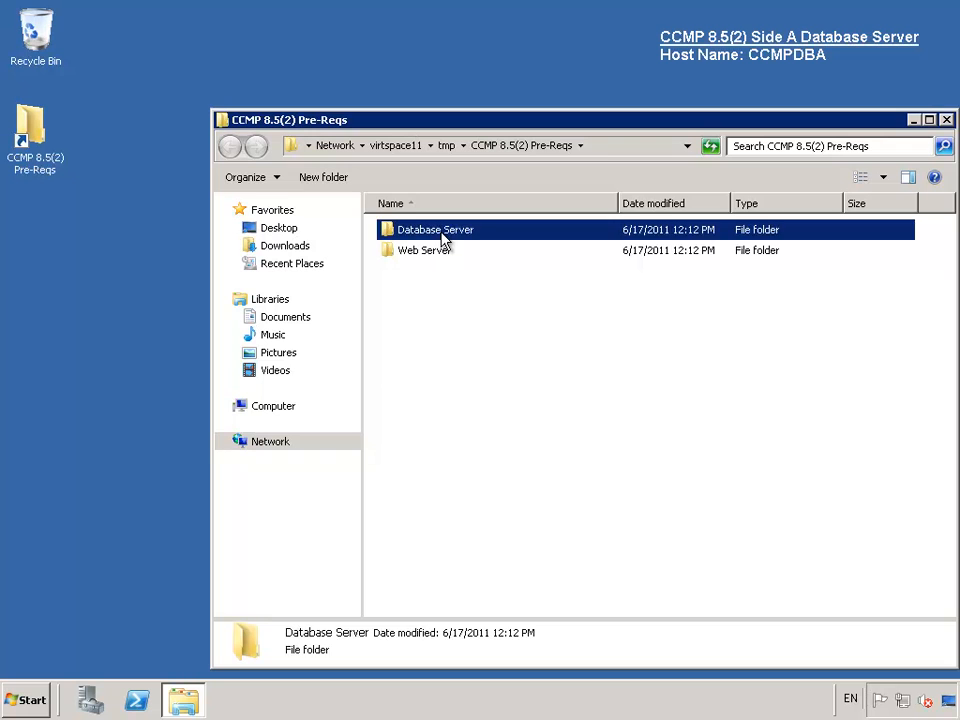
pyautogui.doubleClick(442, 236)
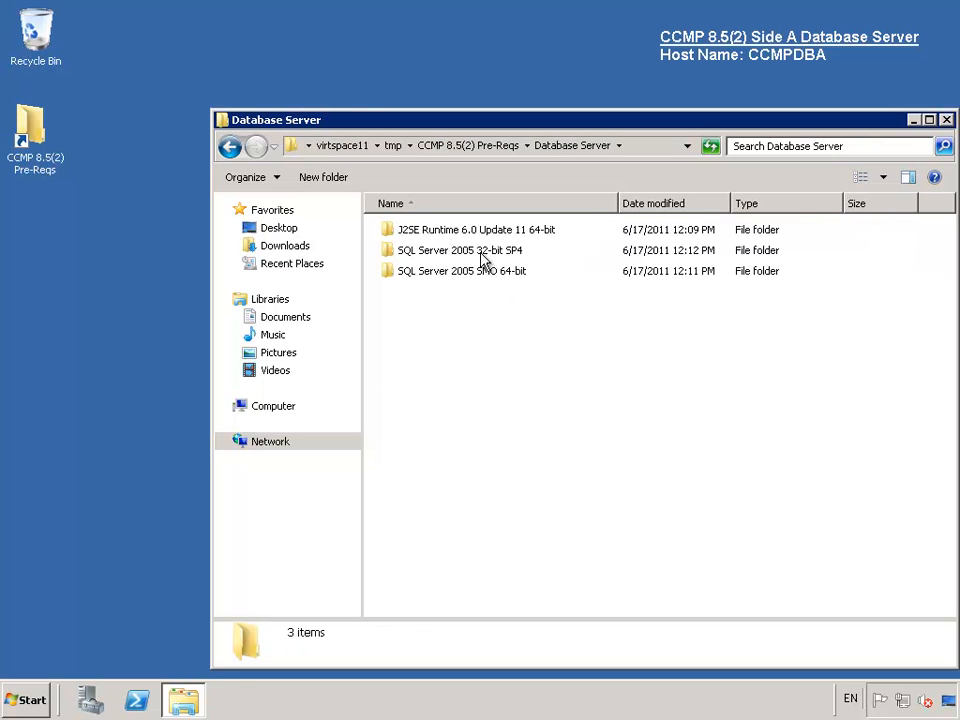
pyautogui.doubleClick(482, 258)
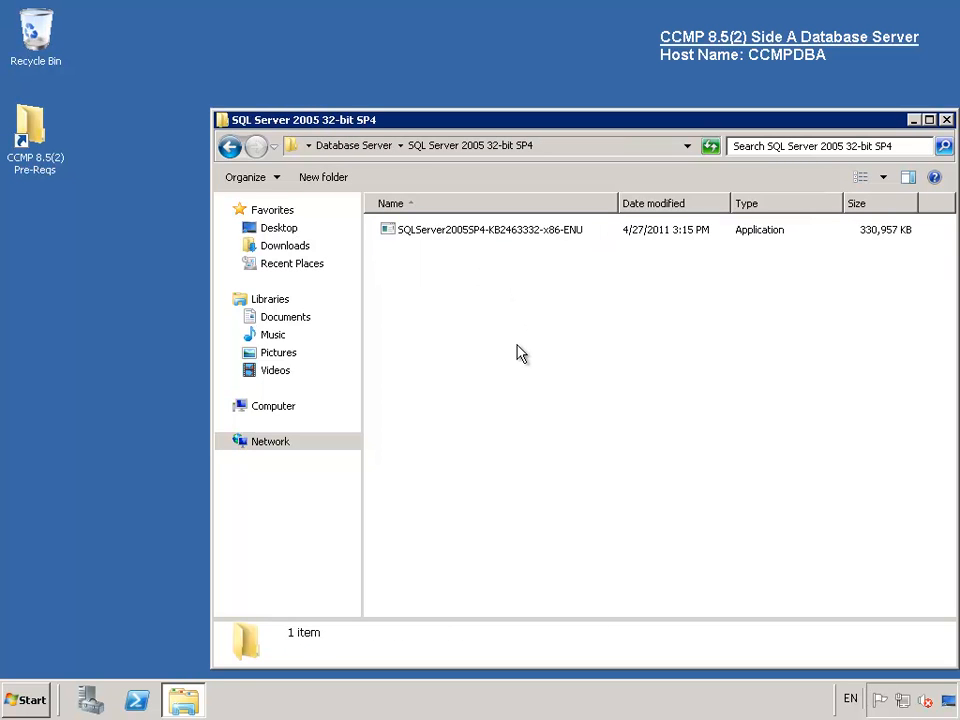
pyautogui.click(504, 238)
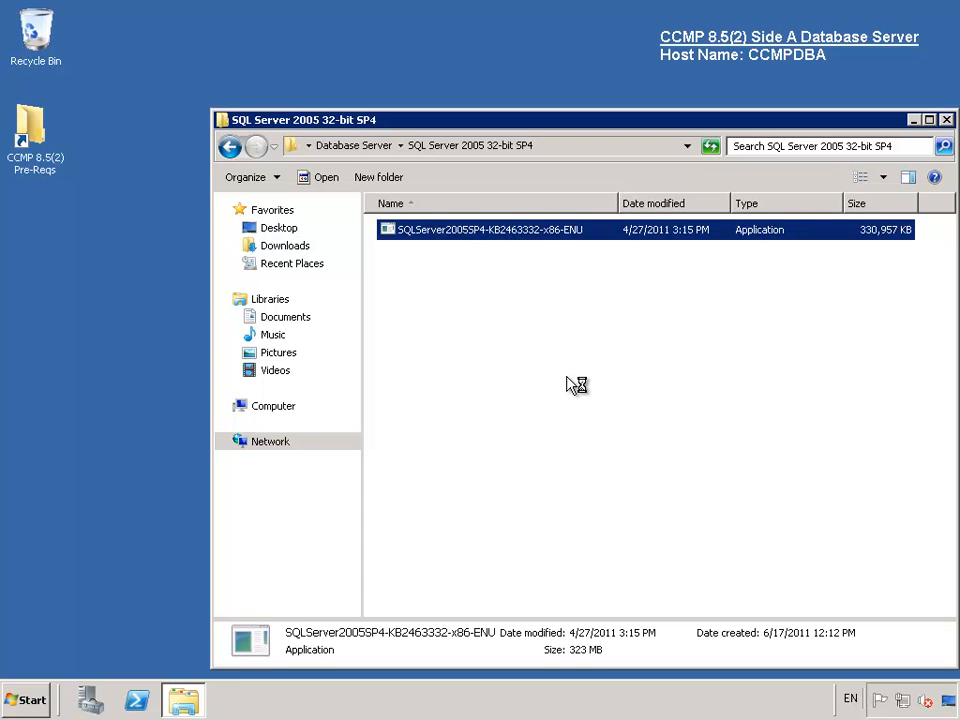
pyautogui.doubleClick(504, 236)
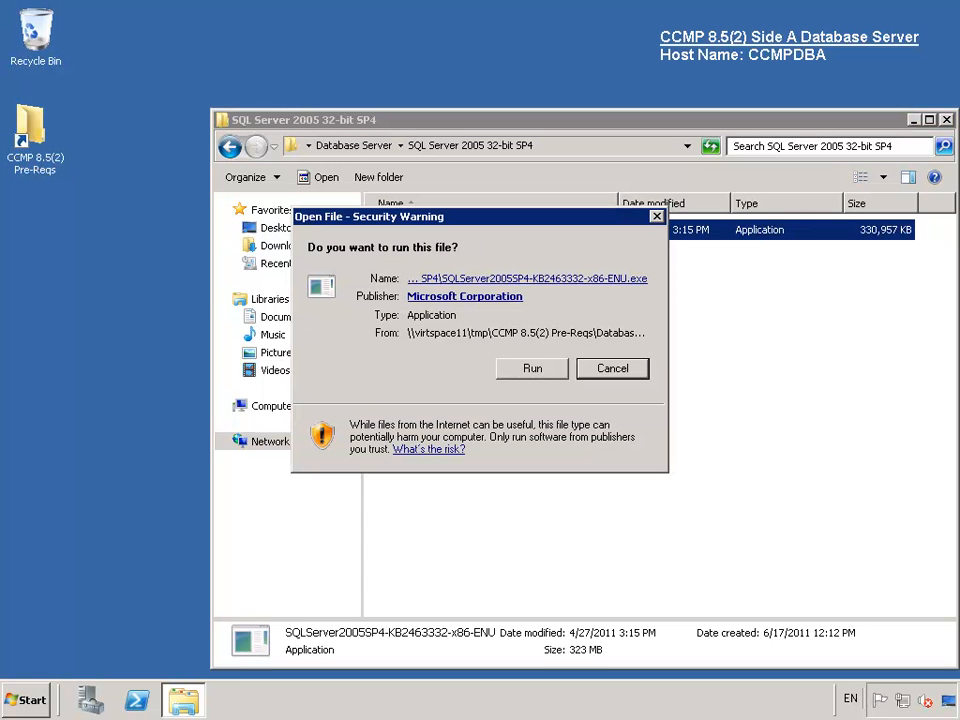
# - Run the SP4 installer, accept the license, keep all detected features, and start installing
pyautogui.click(538, 371)
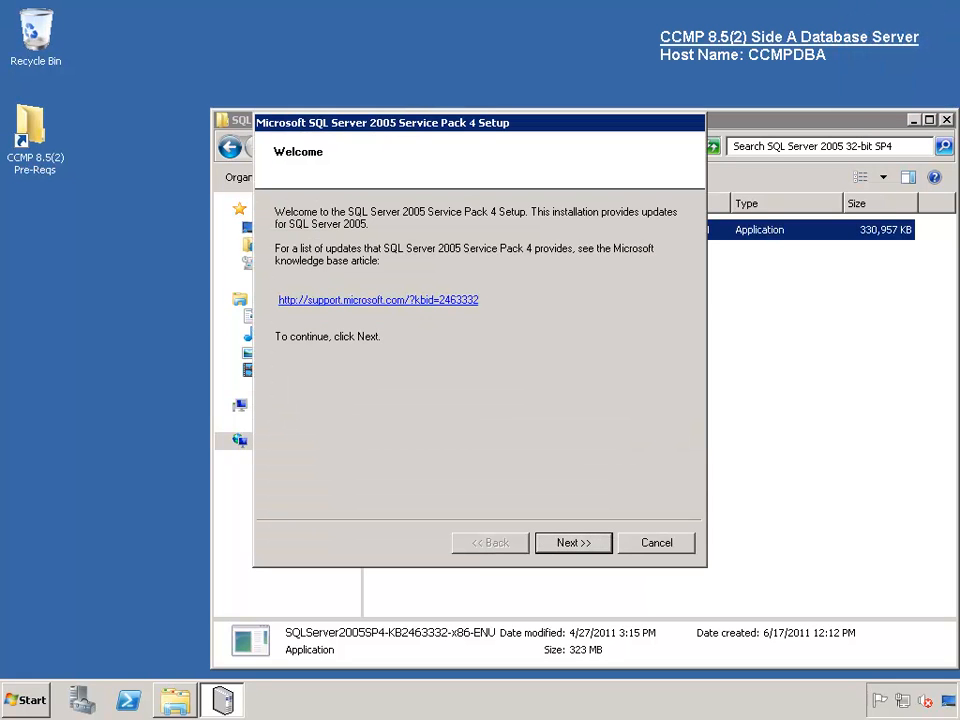
pyautogui.click(555, 541)
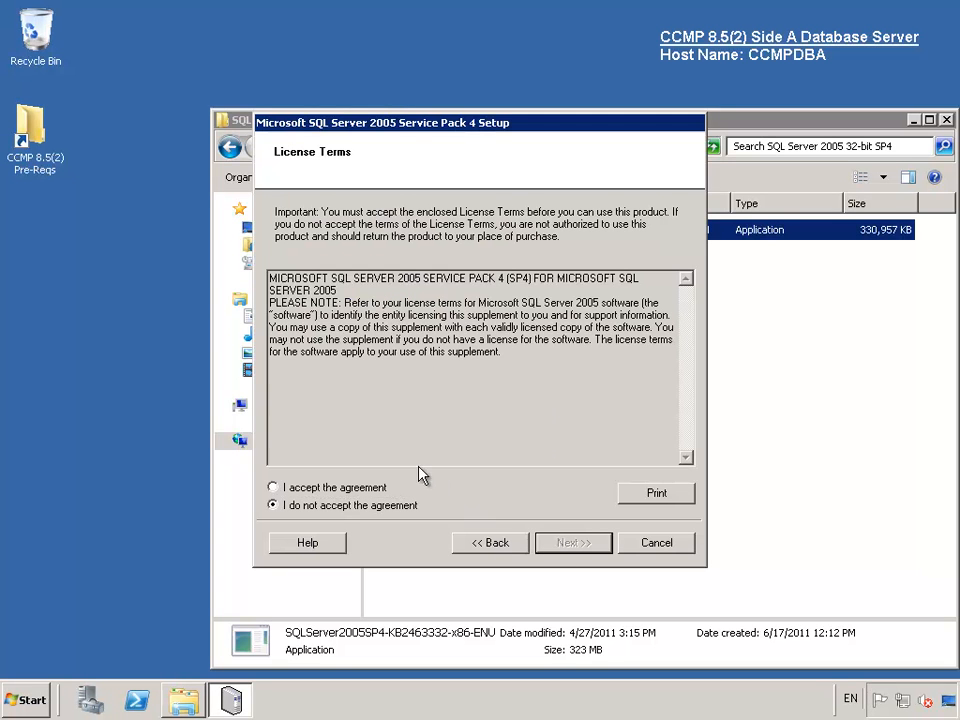
pyautogui.click(432, 489)
pyautogui.click(570, 552)
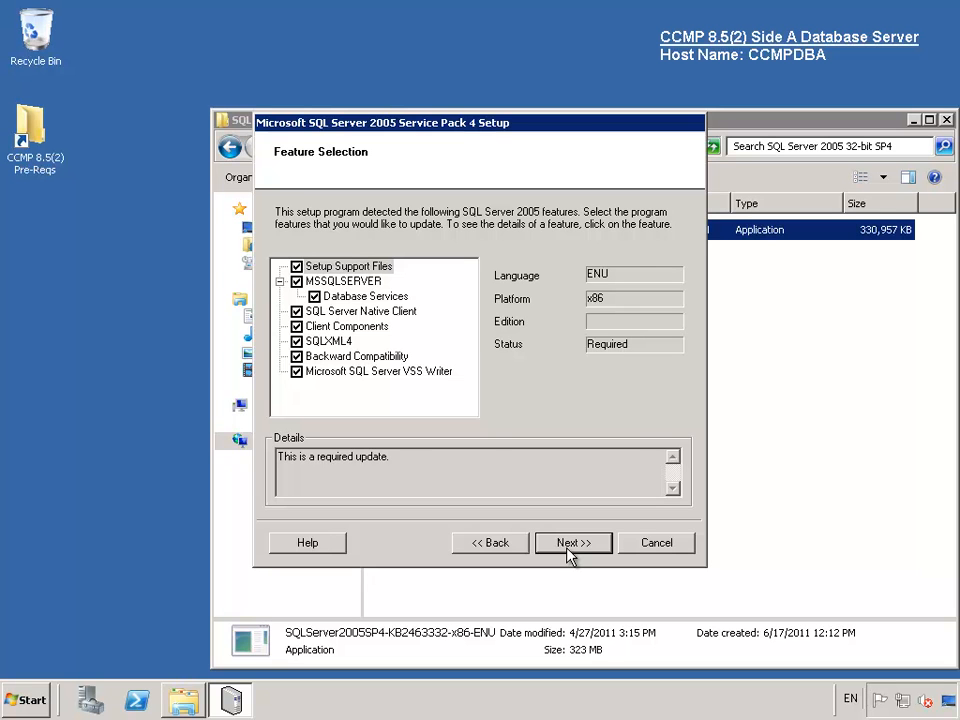
pyautogui.click(568, 550)
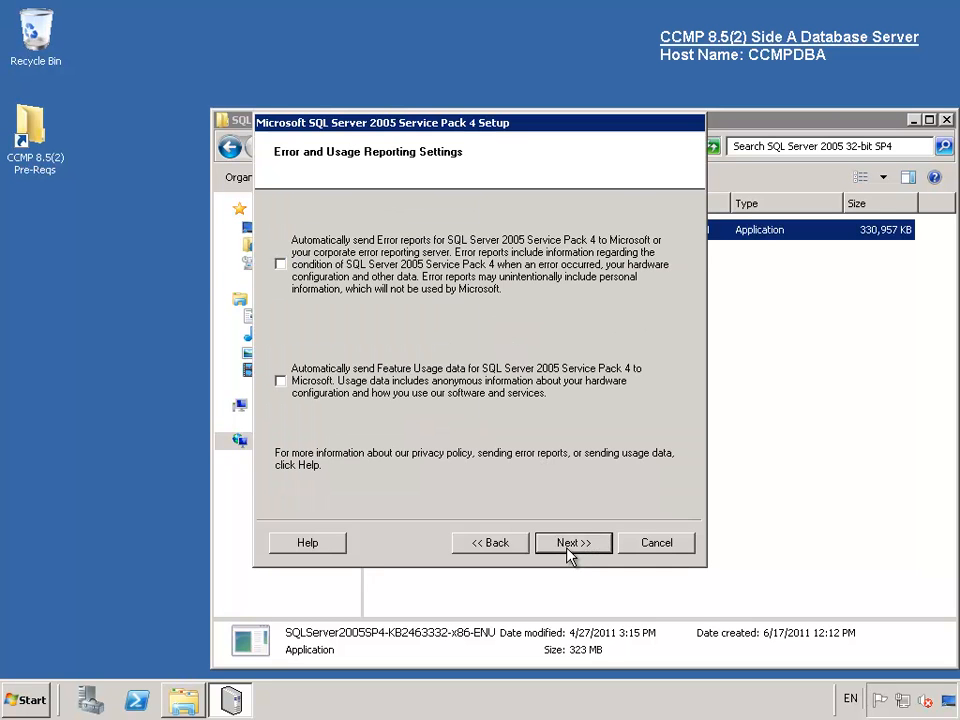
pyautogui.click(568, 550)
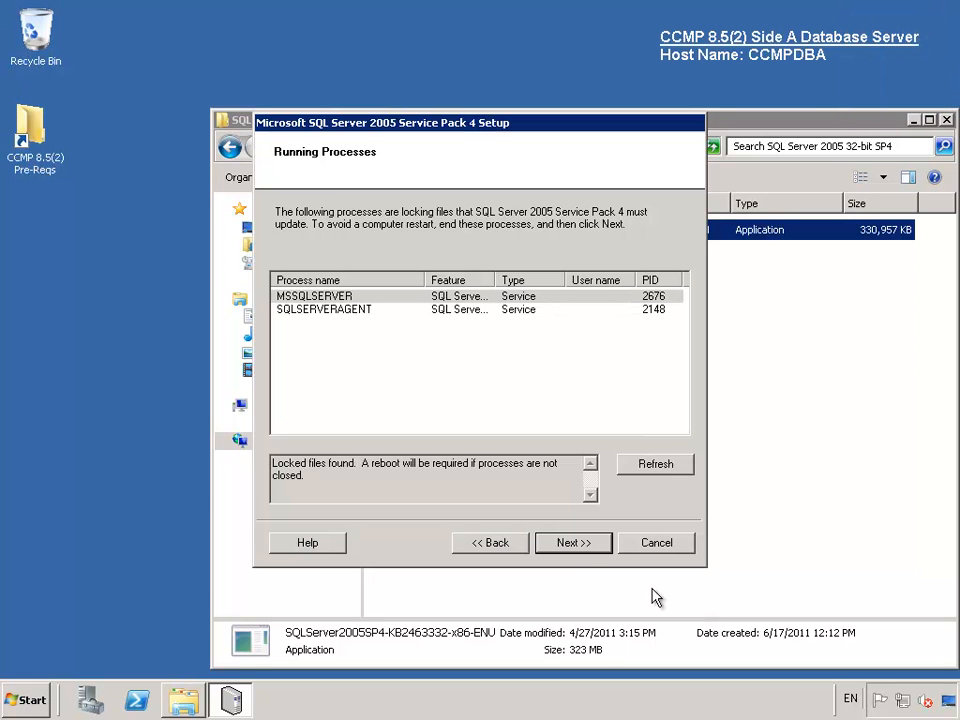
pyautogui.click(576, 552)
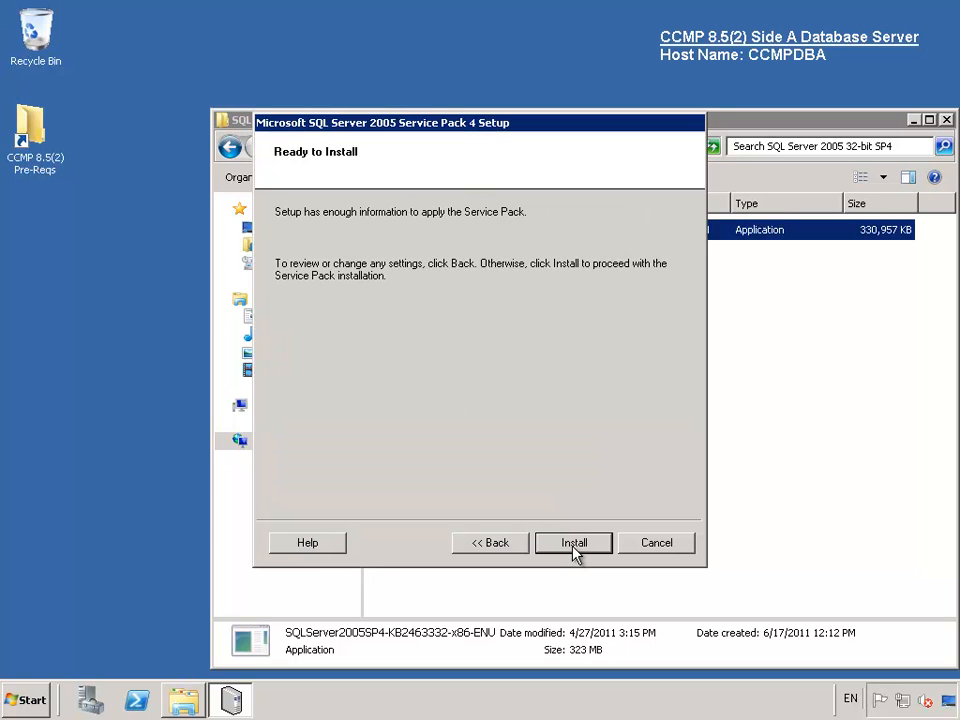
pyautogui.click(575, 548)
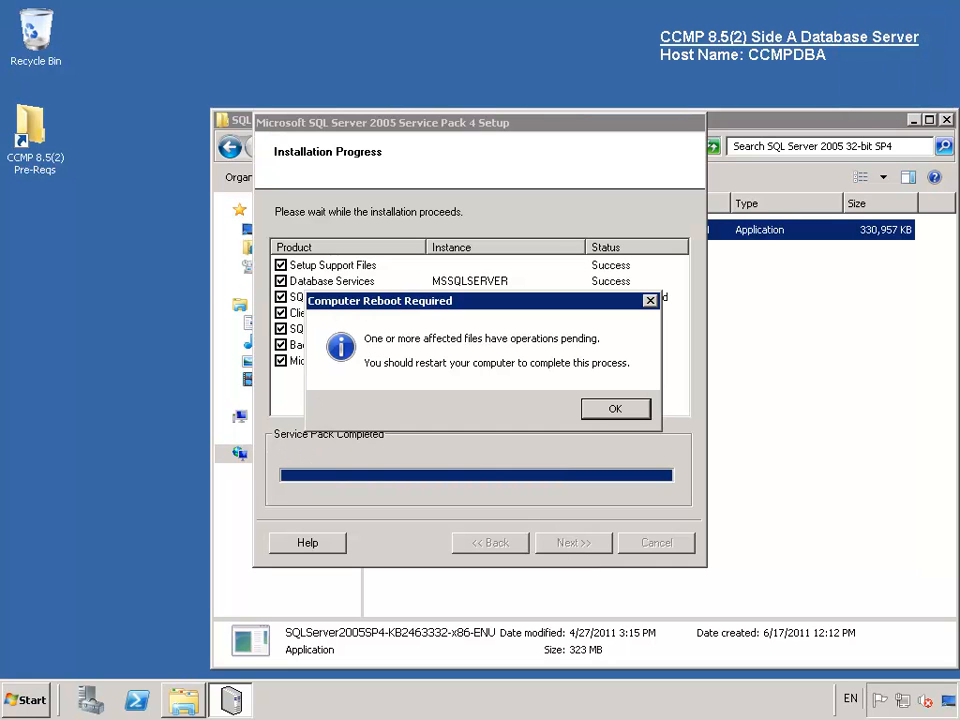
# - Acknowledge the Native Client reboot notice and continue to the Additional Information page
pyautogui.click(622, 414)
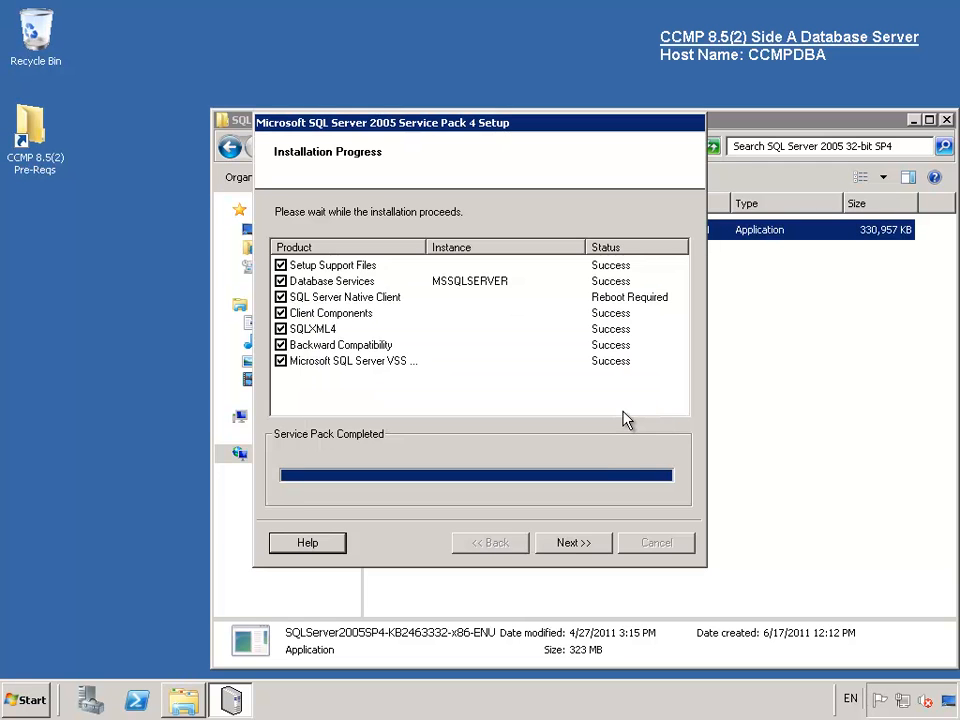
pyautogui.click(567, 545)
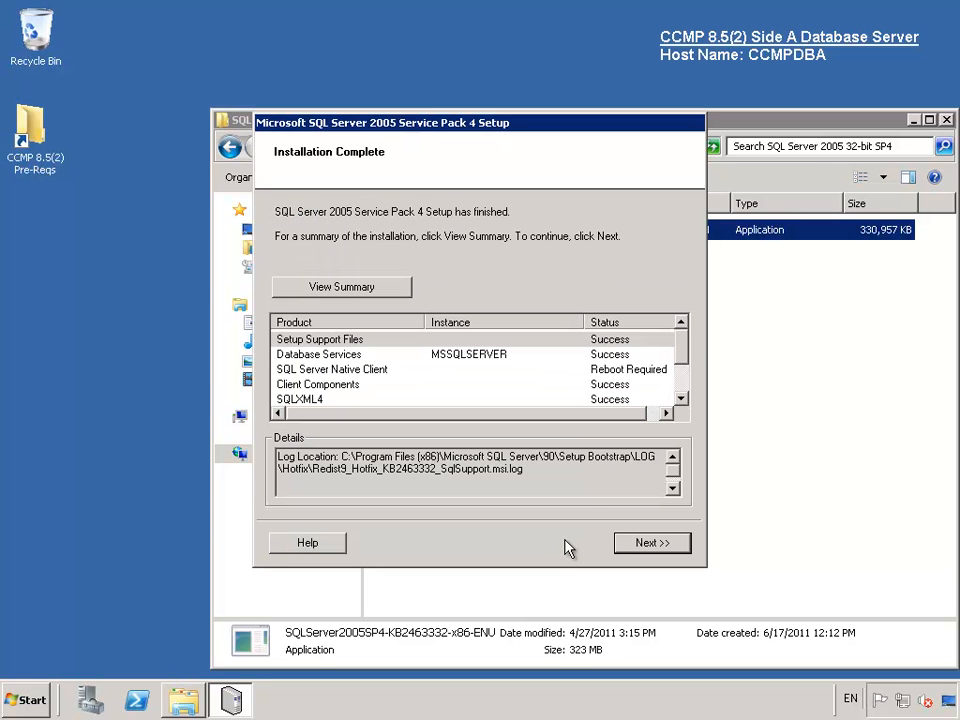
pyautogui.moveTo(688, 356)
pyautogui.mouseDown()
pyautogui.moveTo(686, 385)
pyautogui.moveTo(686, 339)
pyautogui.mouseUp()
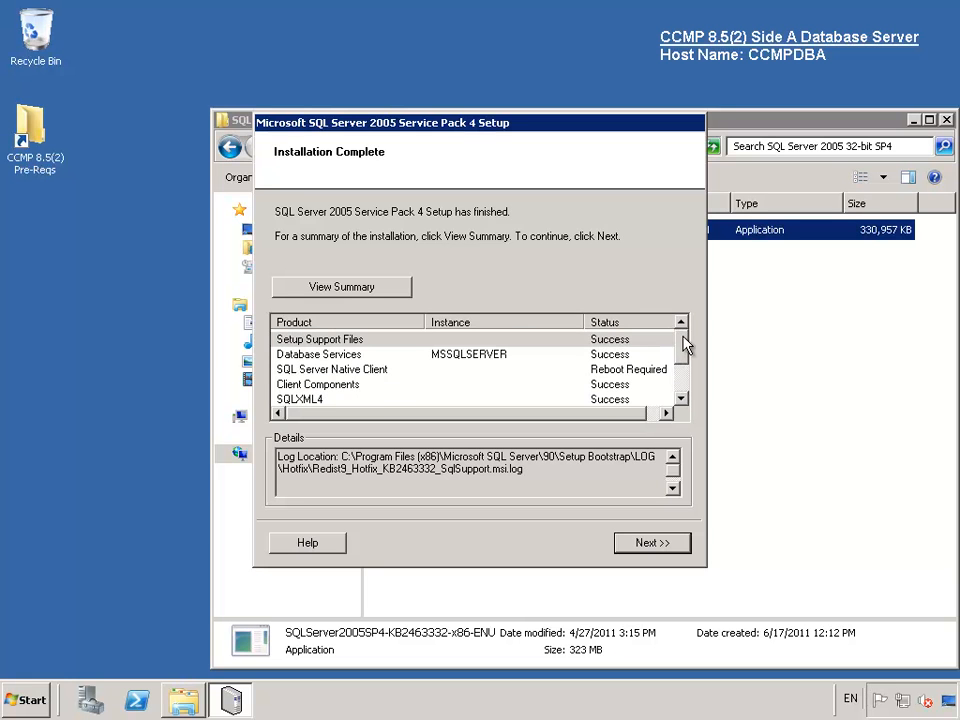
pyautogui.click(652, 543)
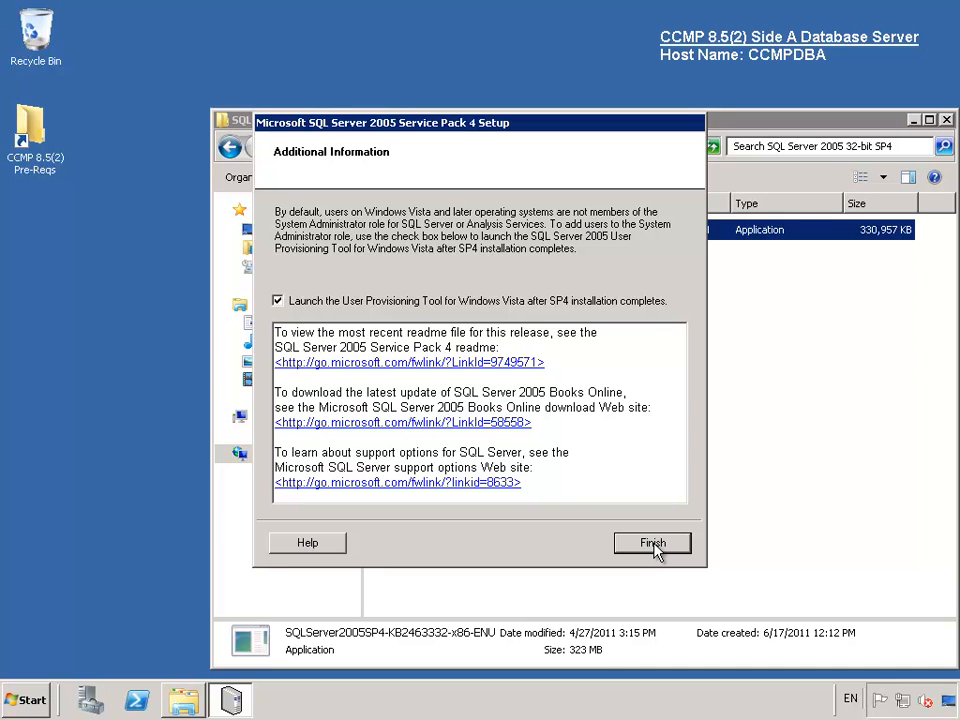
# - Give the administrator all privileges, including SysAdmin on CCMPDBA, then close the SP4 folder window
pyautogui.click(652, 543)
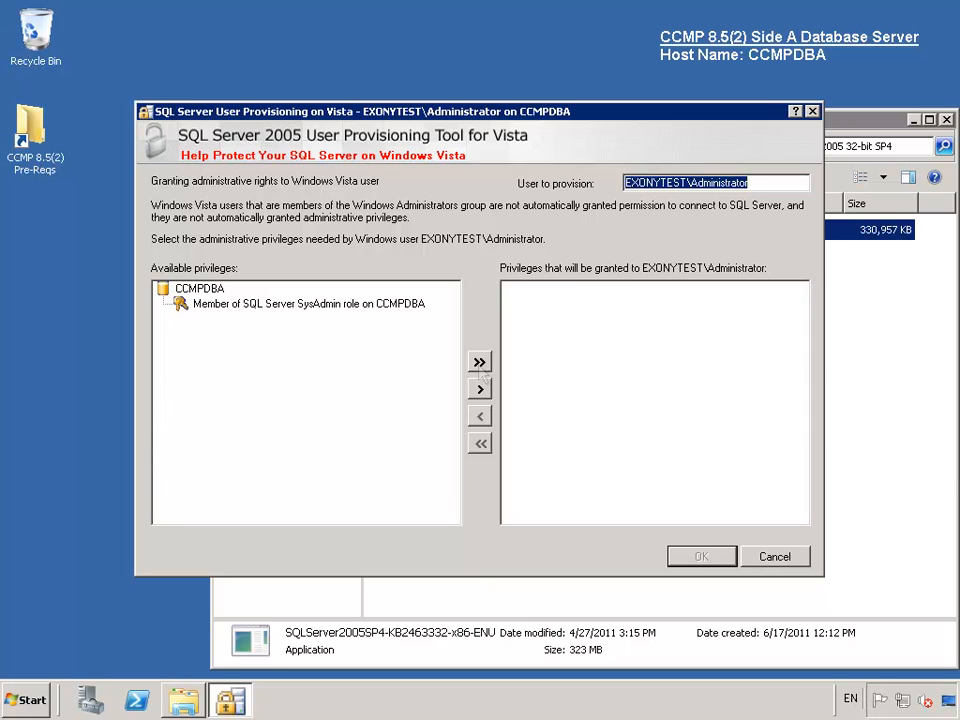
pyautogui.click(480, 363)
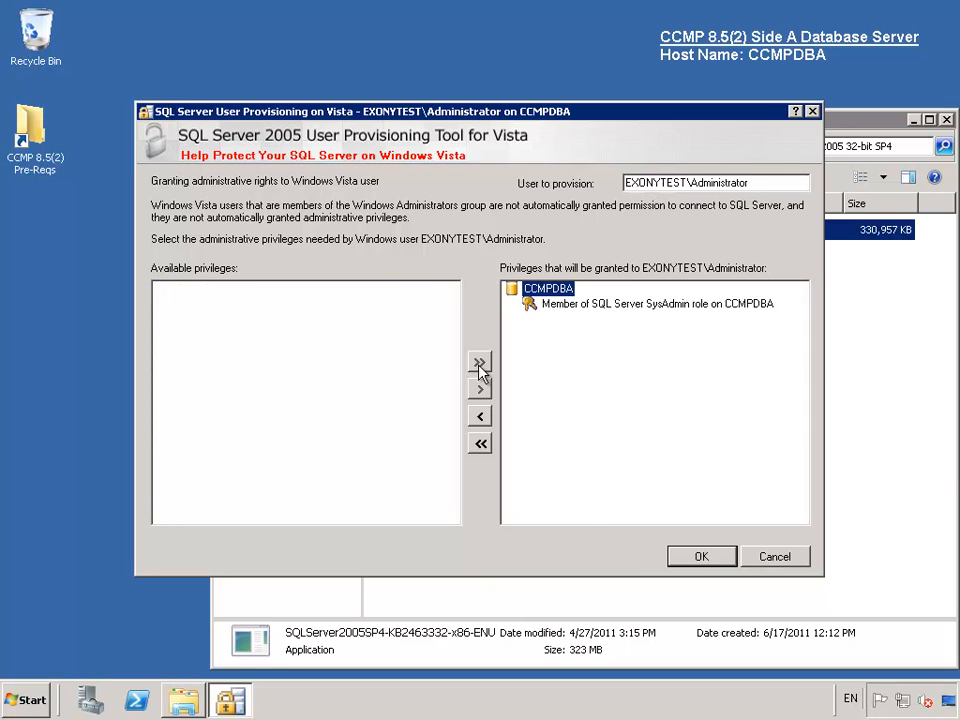
pyautogui.click(702, 557)
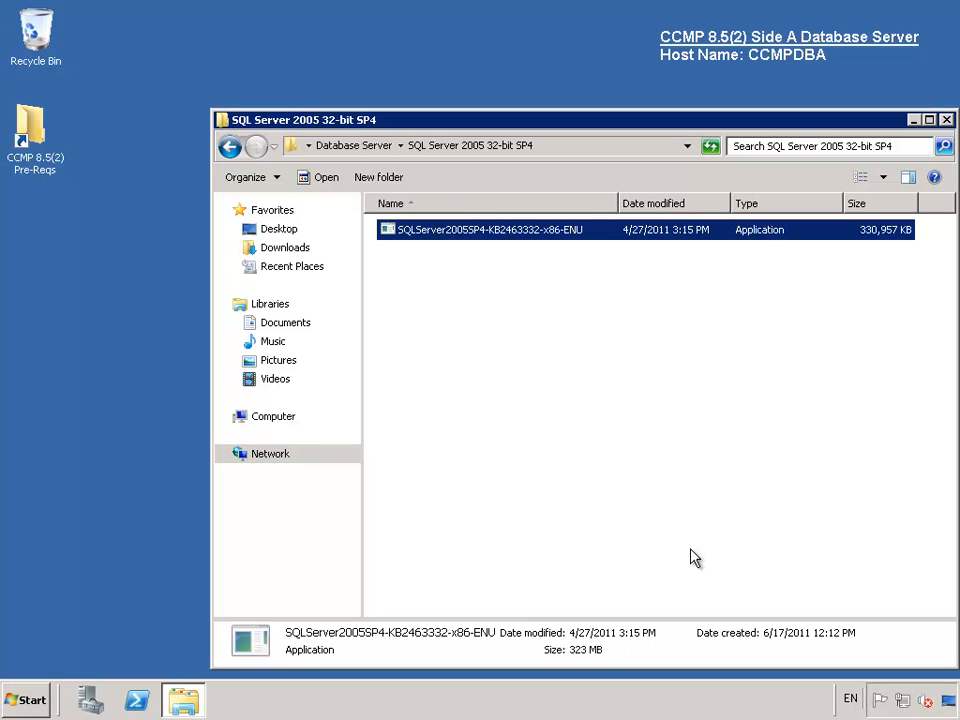
pyautogui.click(946, 121)
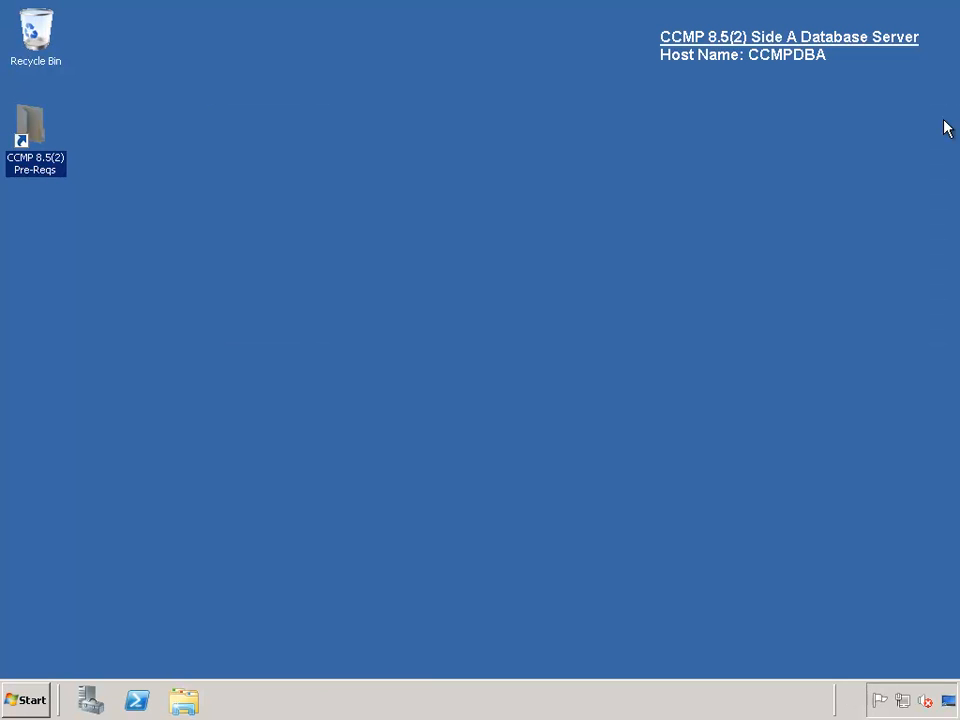
# - Restart the server as a planned restart with the comment 'Sp4'
pyautogui.click(26, 698)
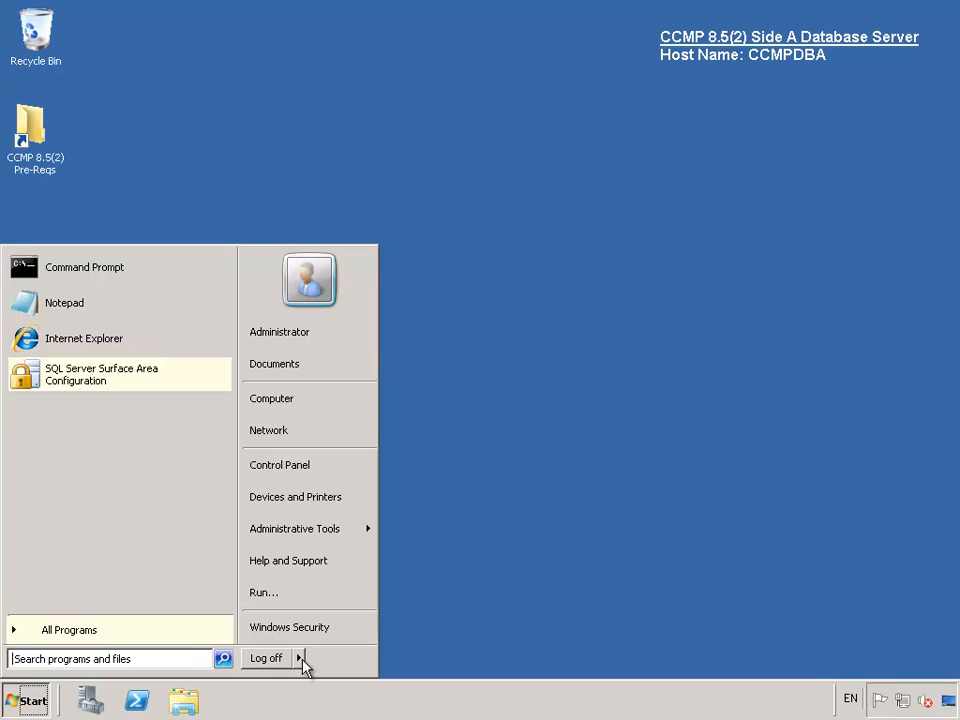
pyautogui.click(302, 662)
pyautogui.click(344, 636)
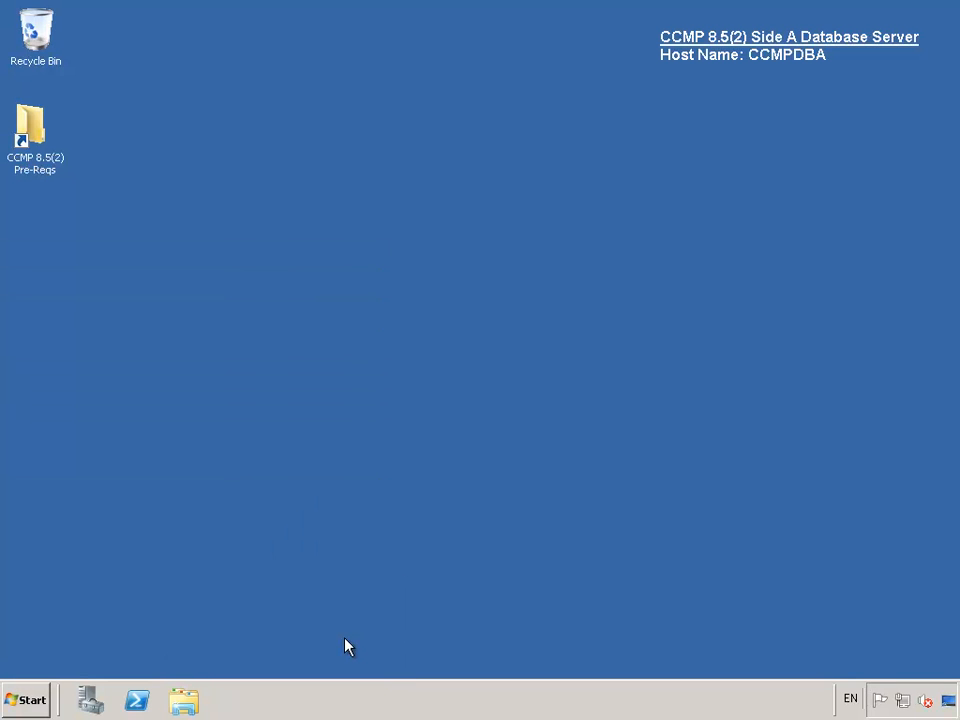
pyautogui.click(403, 362)
pyautogui.write('Sp4')
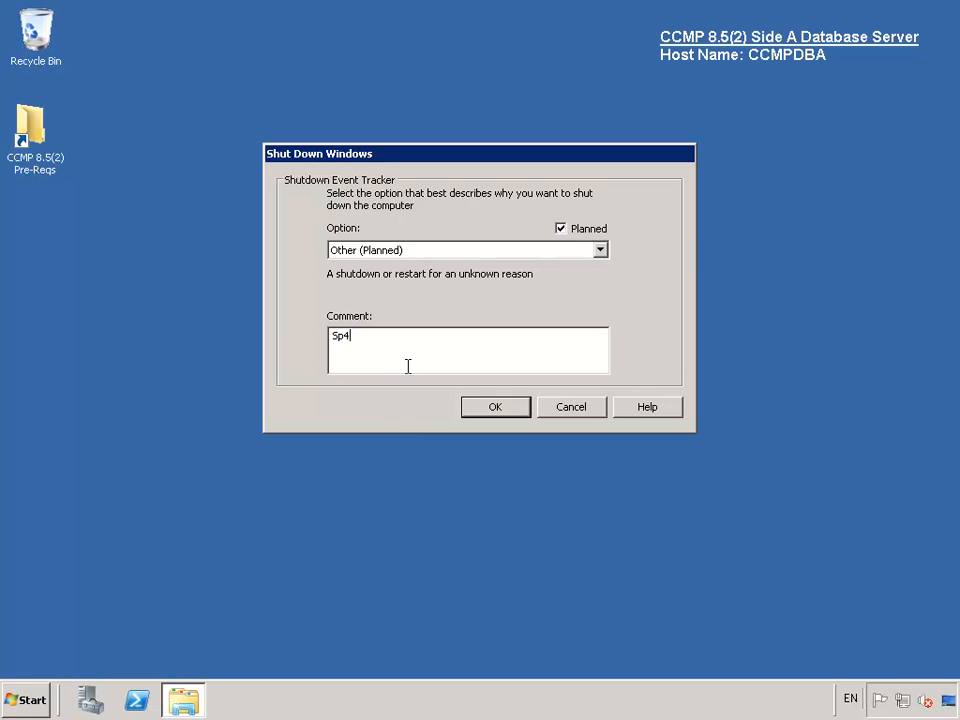
pyautogui.click(491, 413)
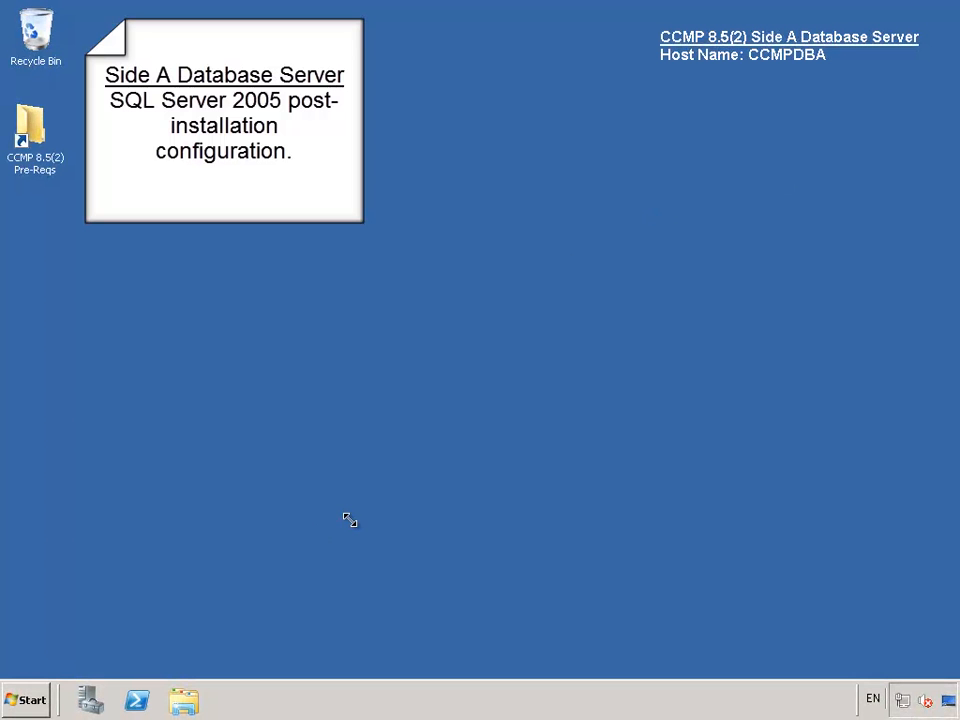
# - Launch SQL Server Configuration Manager from Microsoft SQL Server 2005 > Configuration Tools
pyautogui.click(22, 702)
pyautogui.click(60, 631)
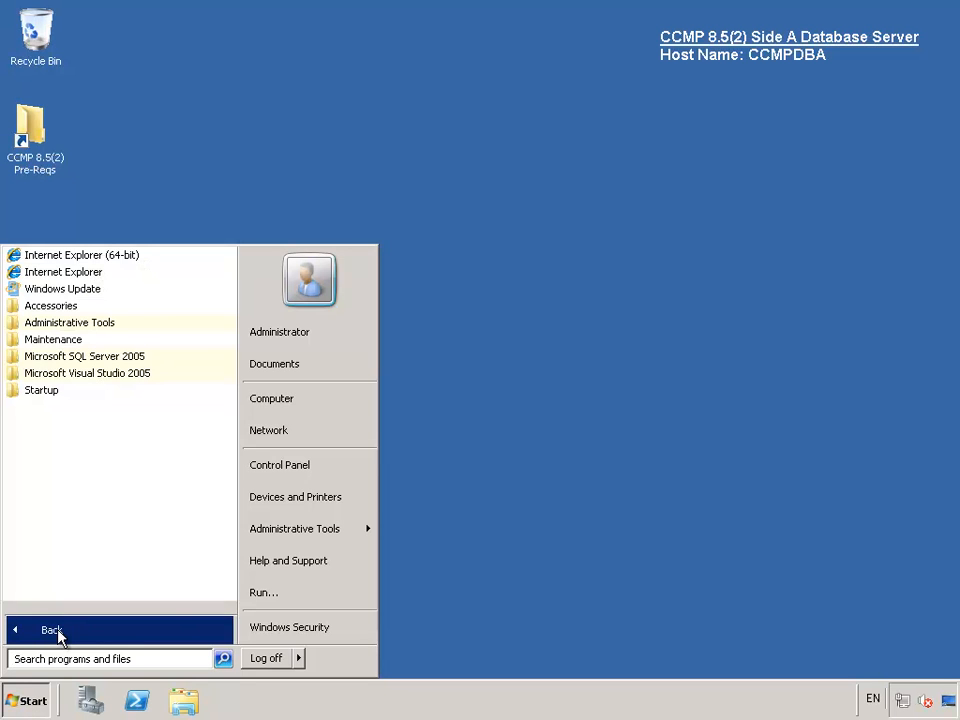
pyautogui.click(83, 363)
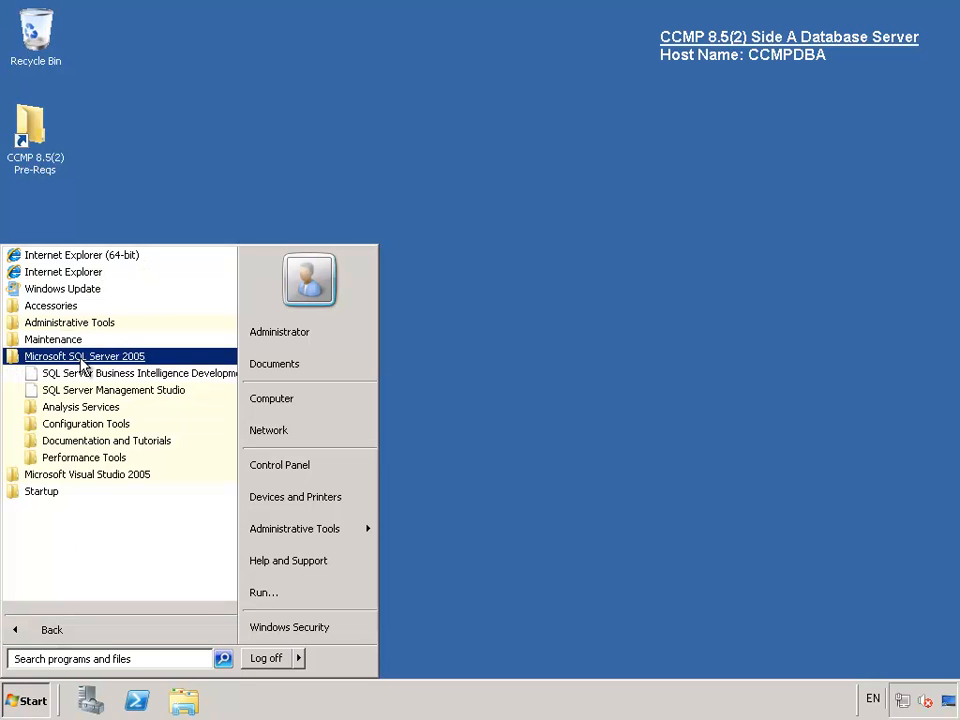
pyautogui.click(86, 425)
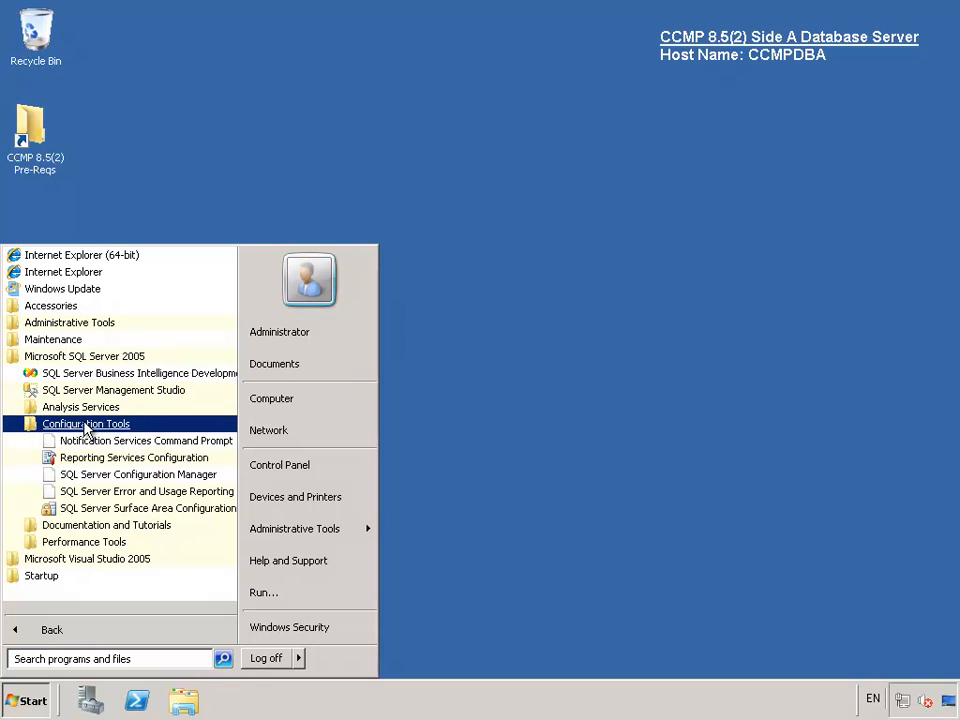
pyautogui.click(104, 476)
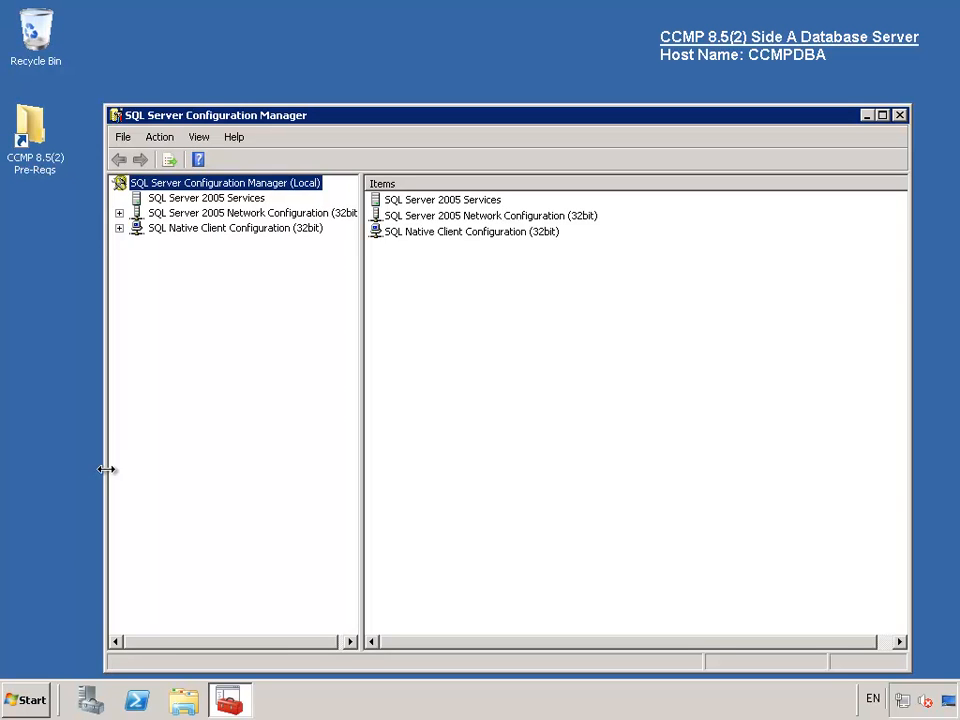
# - Reorder the SQL Native Client protocols so Named Pipes comes before TCP/IP, and apply
pyautogui.click(119, 229)
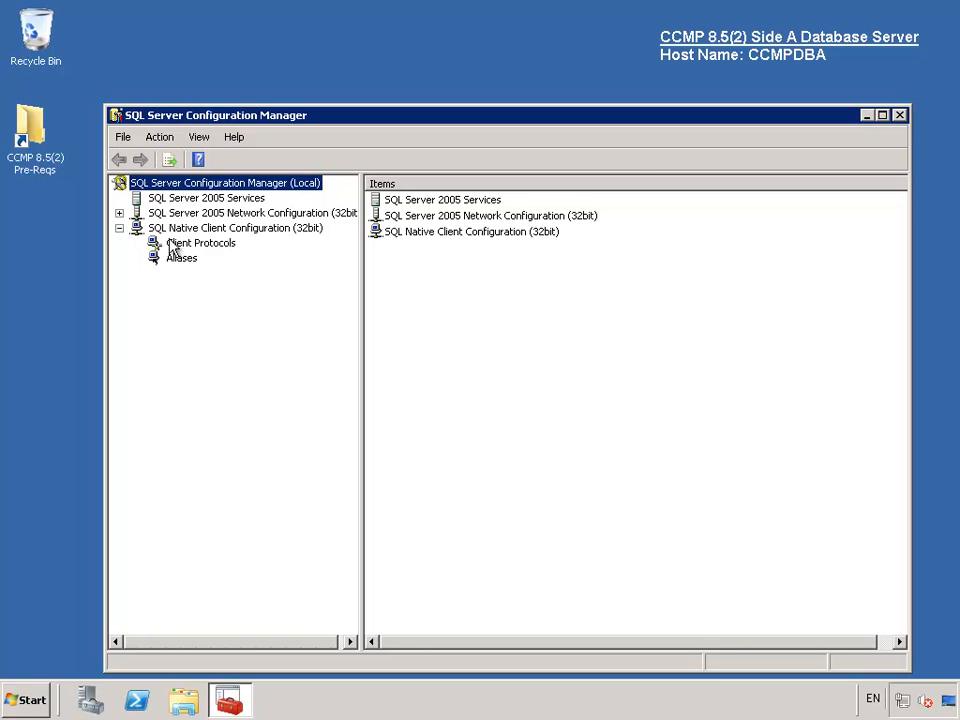
pyautogui.click(155, 243)
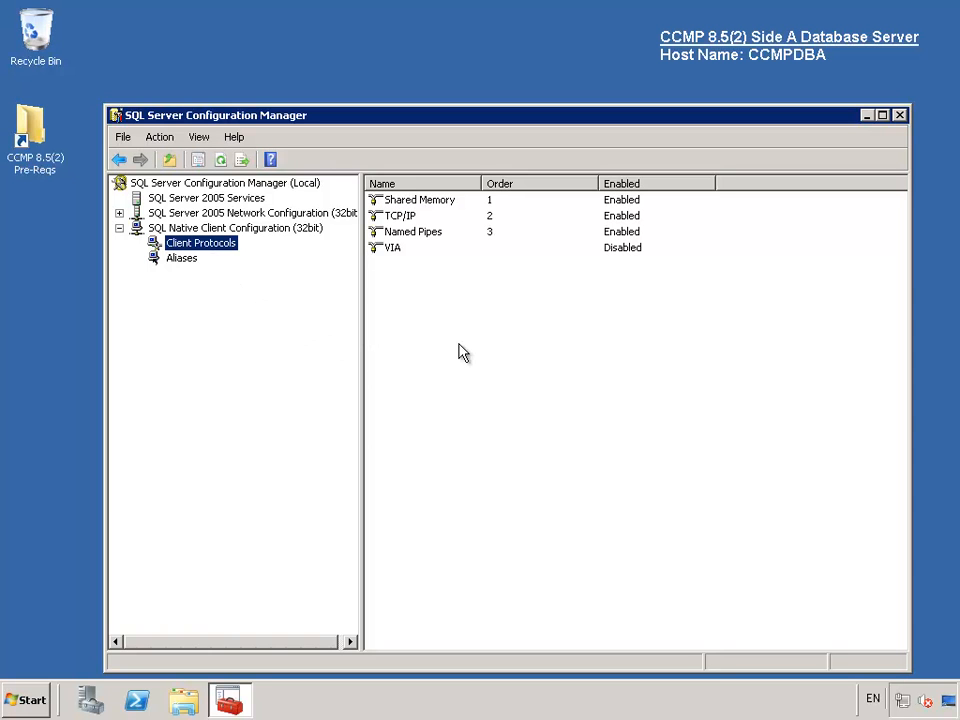
pyautogui.rightClick(229, 245)
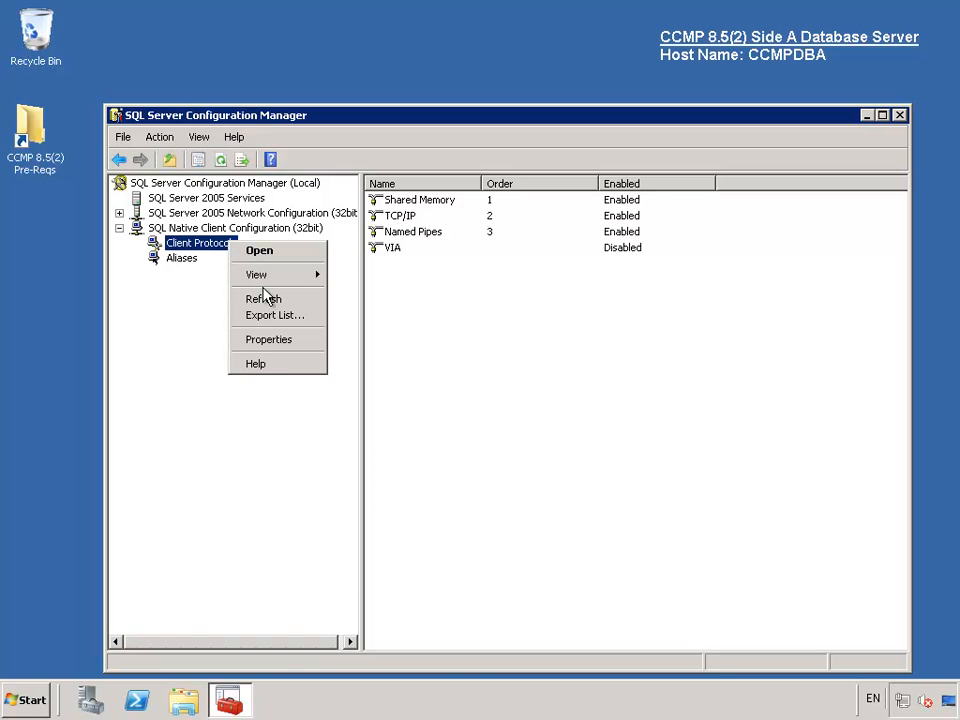
pyautogui.click(282, 341)
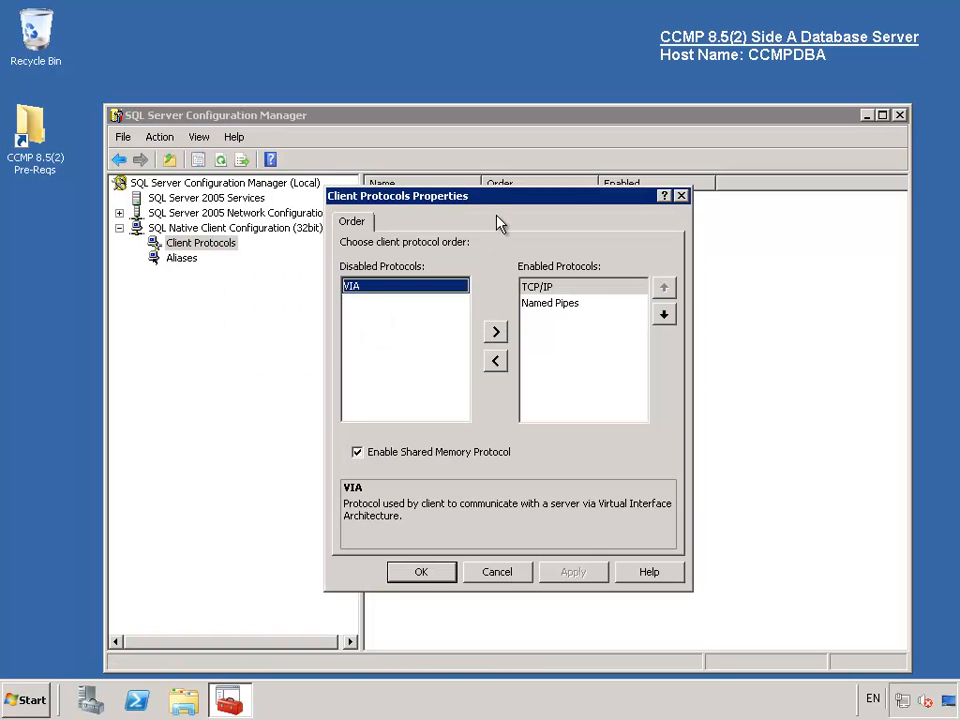
pyautogui.click(557, 305)
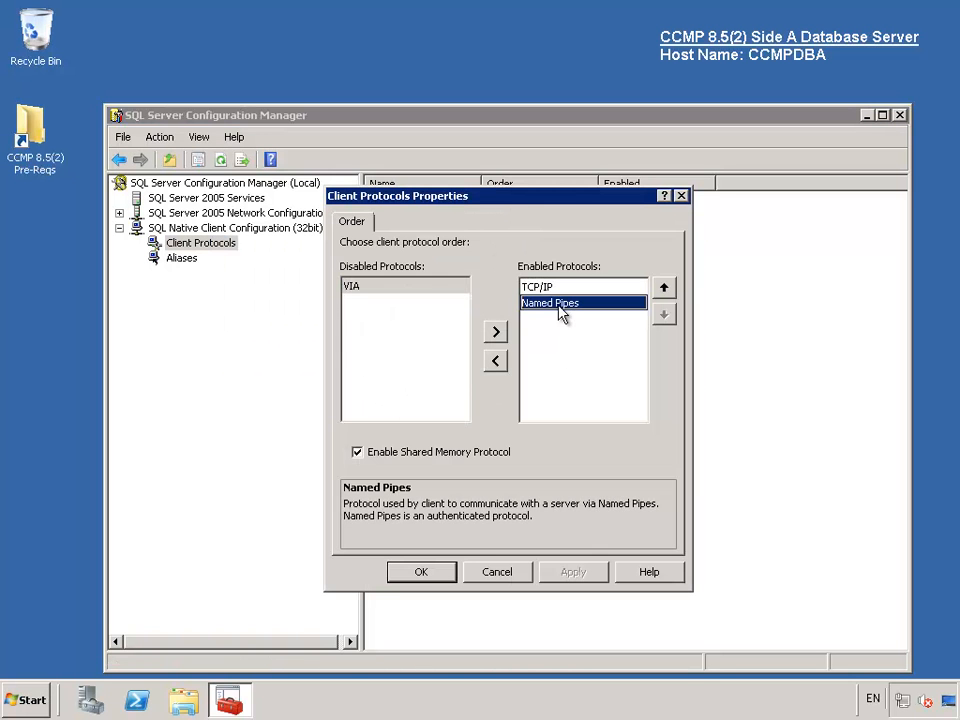
pyautogui.click(663, 290)
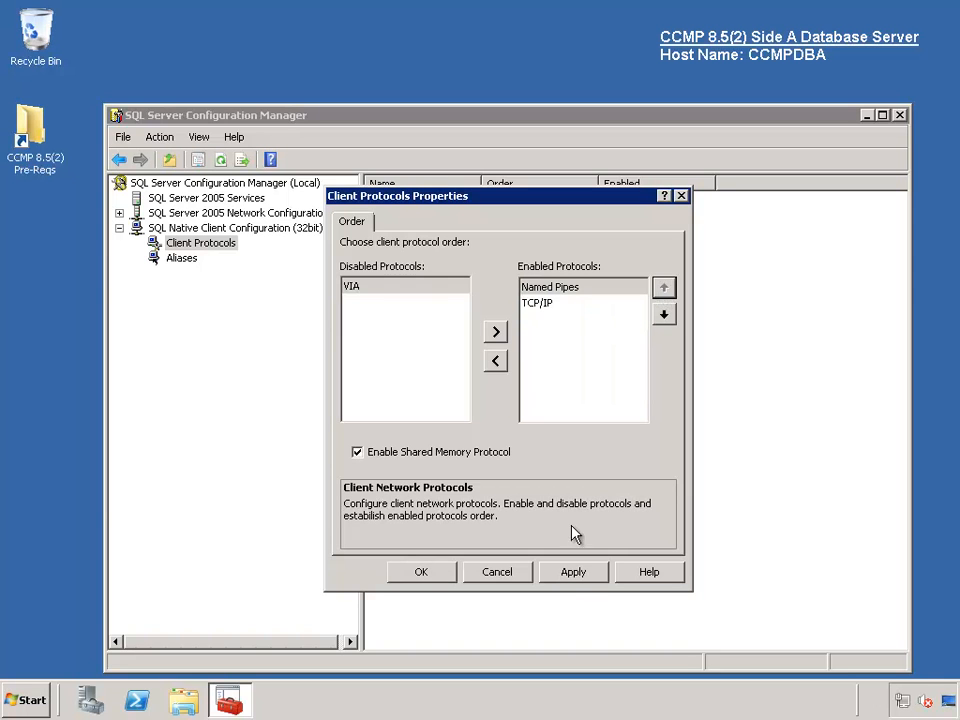
pyautogui.click(570, 574)
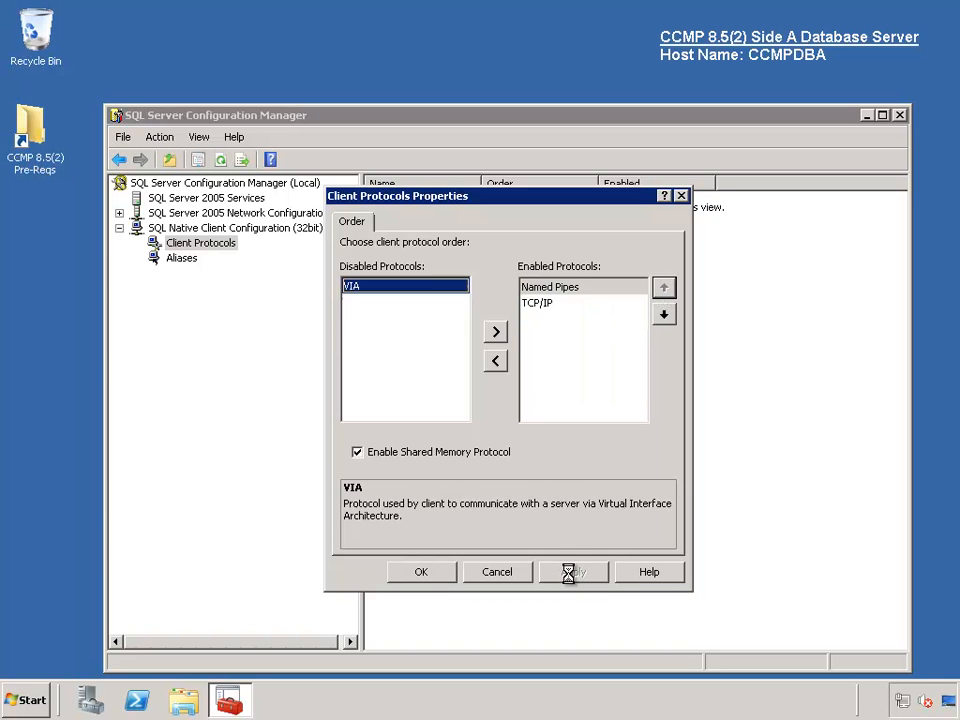
pyautogui.click(421, 575)
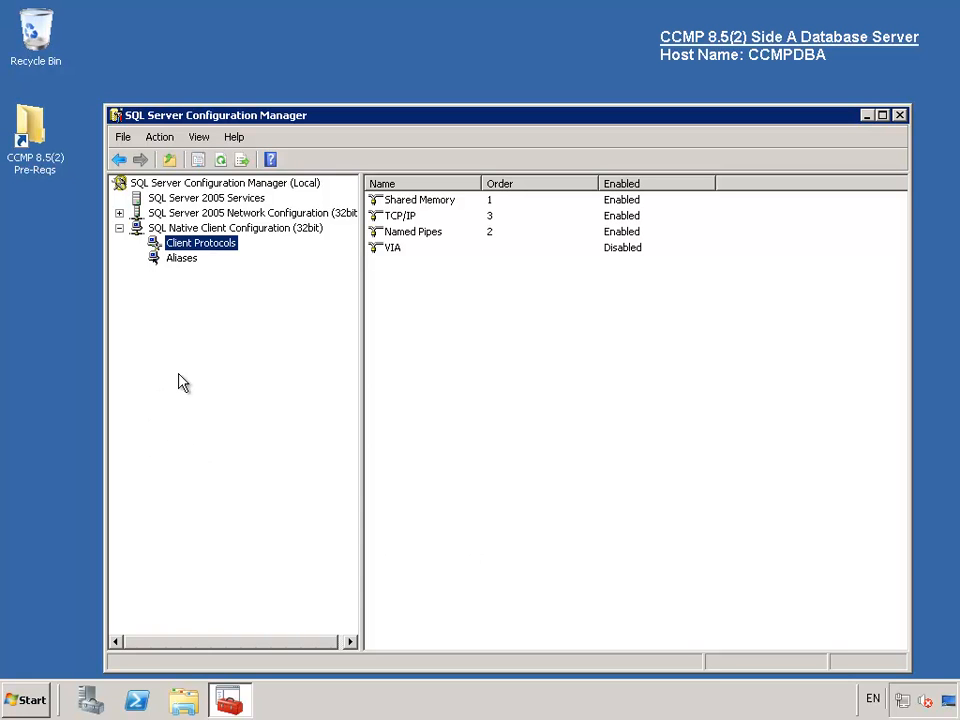
# - Enable the Named Pipes protocol for MSSQLSERVER
pyautogui.click(119, 213)
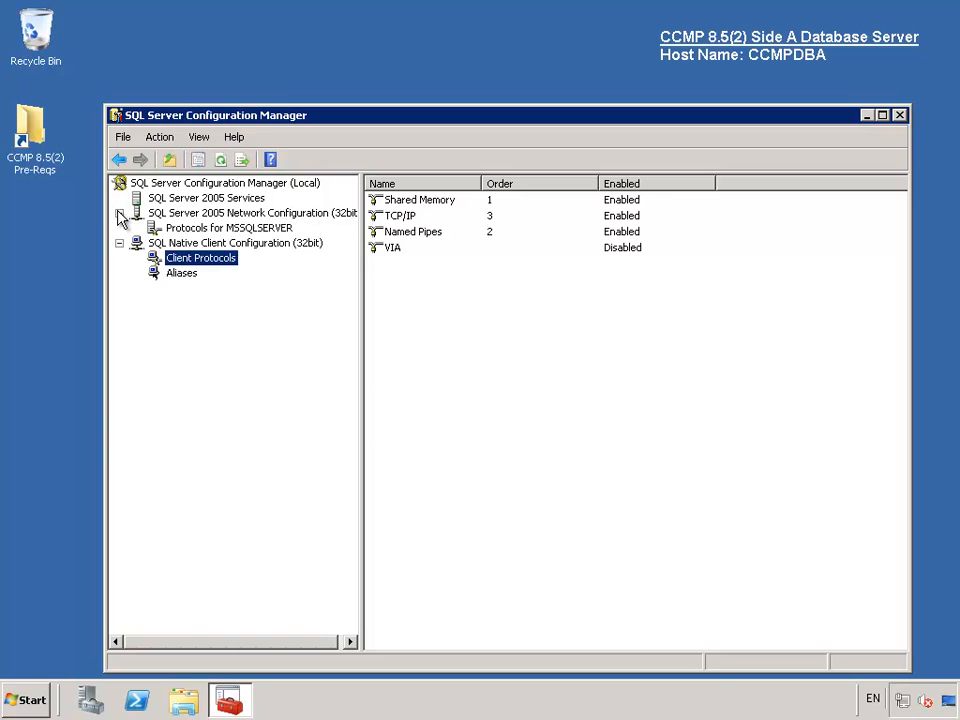
pyautogui.click(180, 232)
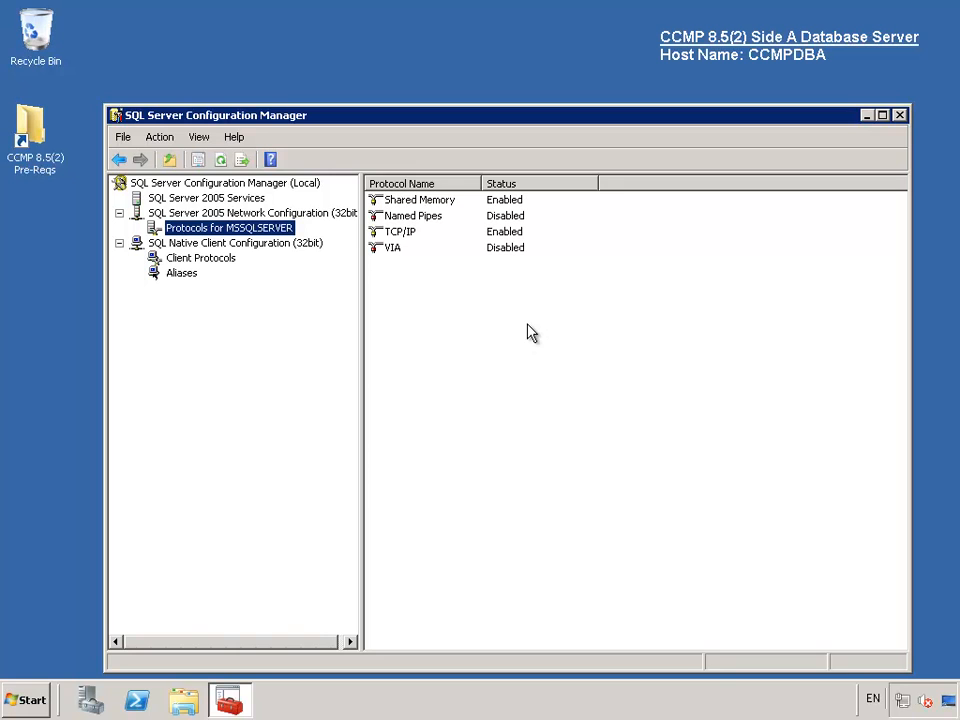
pyautogui.rightClick(430, 220)
pyautogui.click(461, 228)
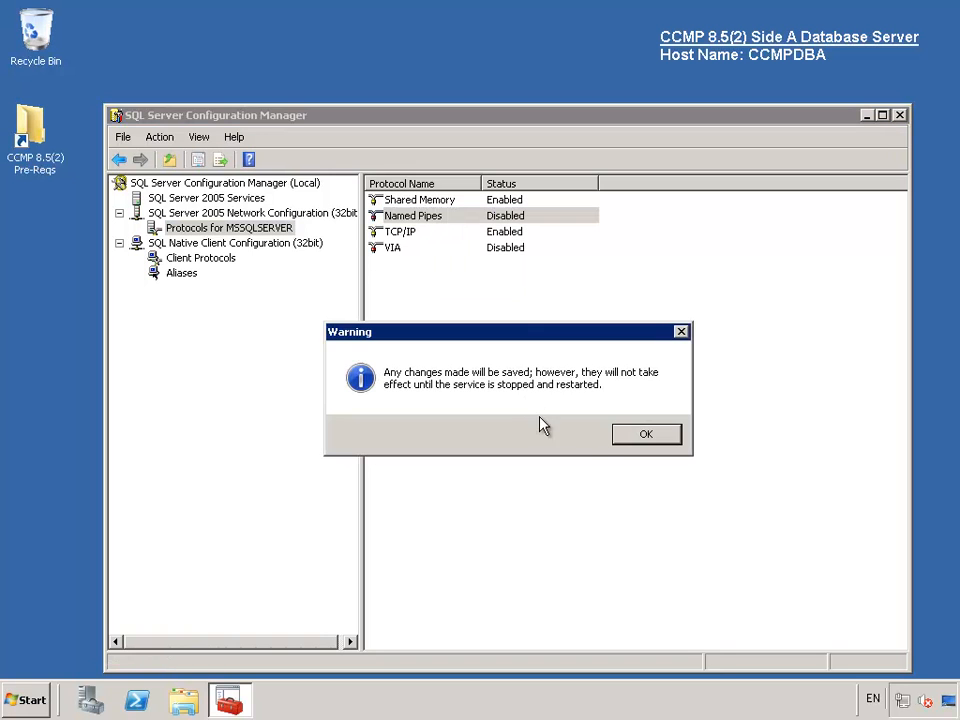
pyautogui.click(646, 436)
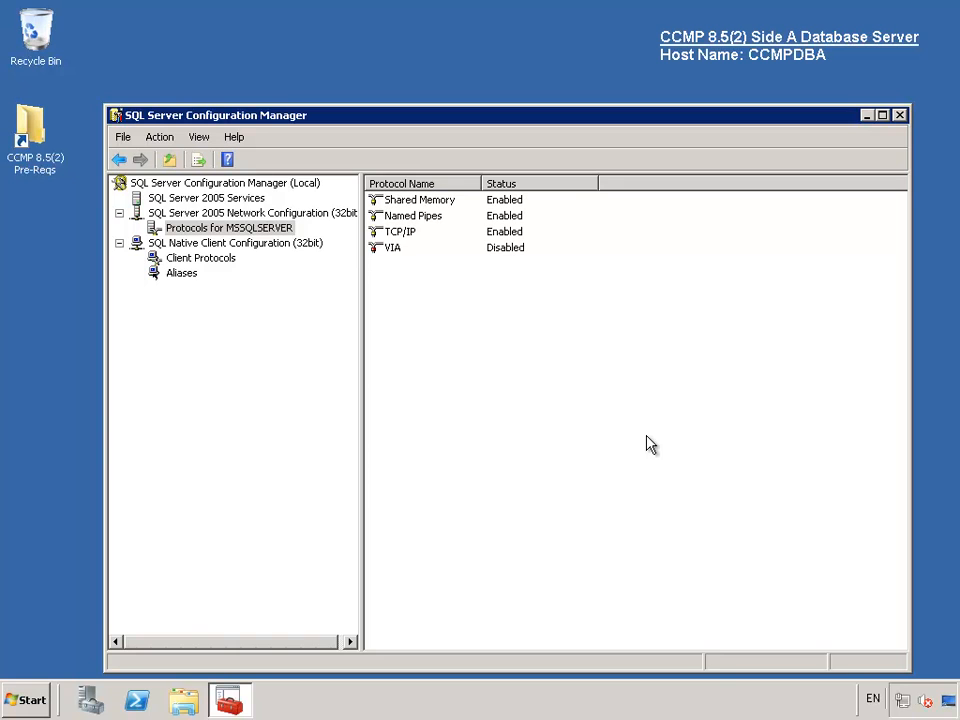
# - Restart the SQL Server (MSSQLSERVER) service and close Configuration Manager
pyautogui.click(221, 200)
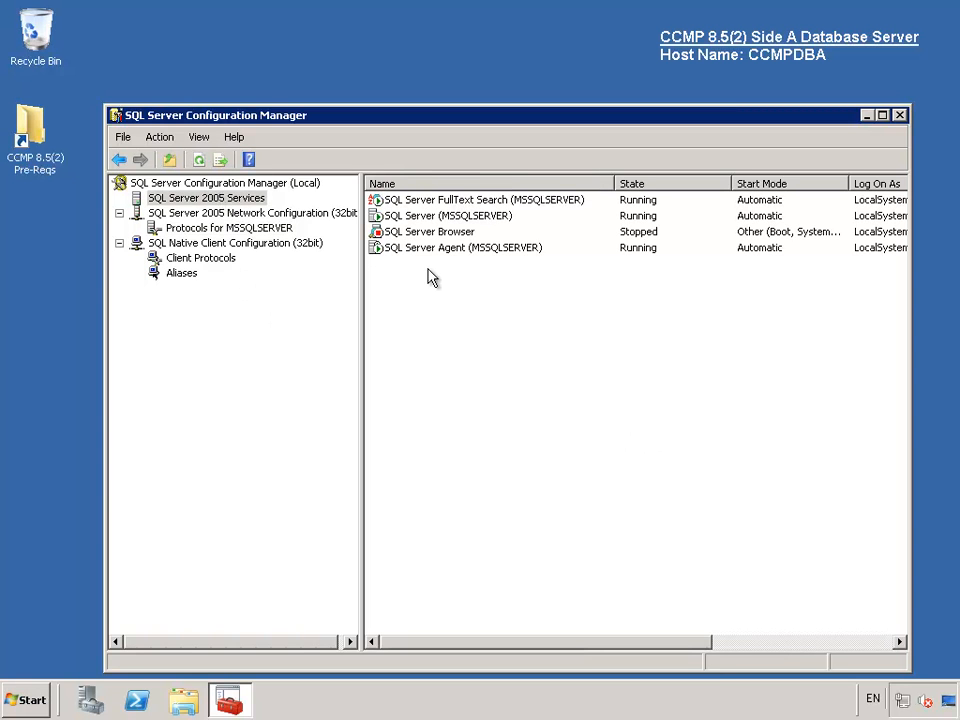
pyautogui.click(448, 219)
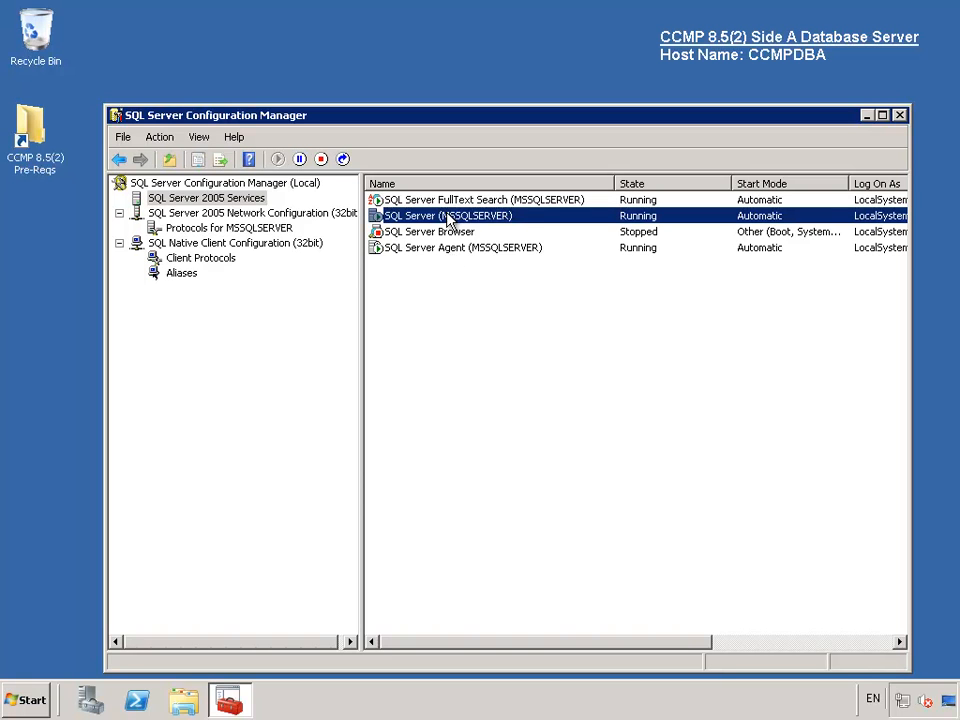
pyautogui.rightClick(450, 221)
pyautogui.click(503, 292)
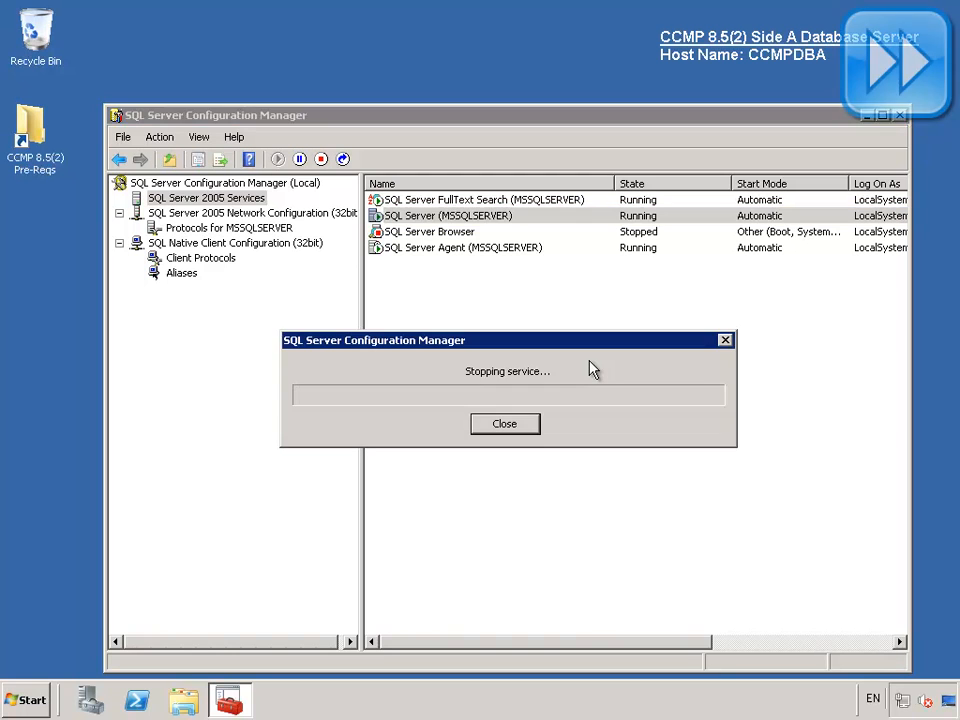
pyautogui.click(590, 370)
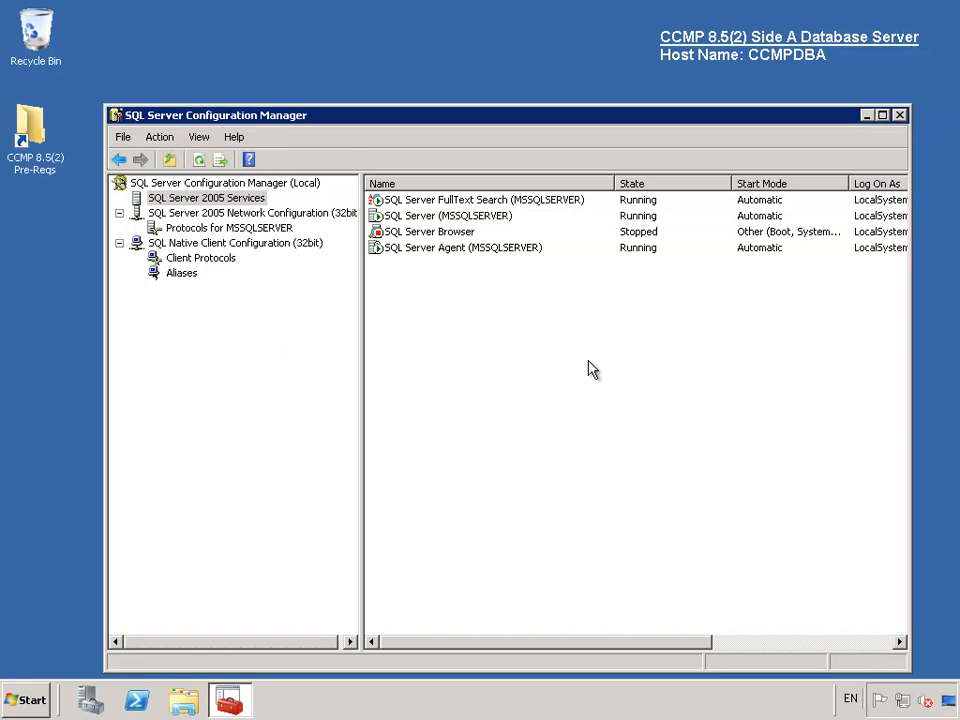
pyautogui.click(899, 115)
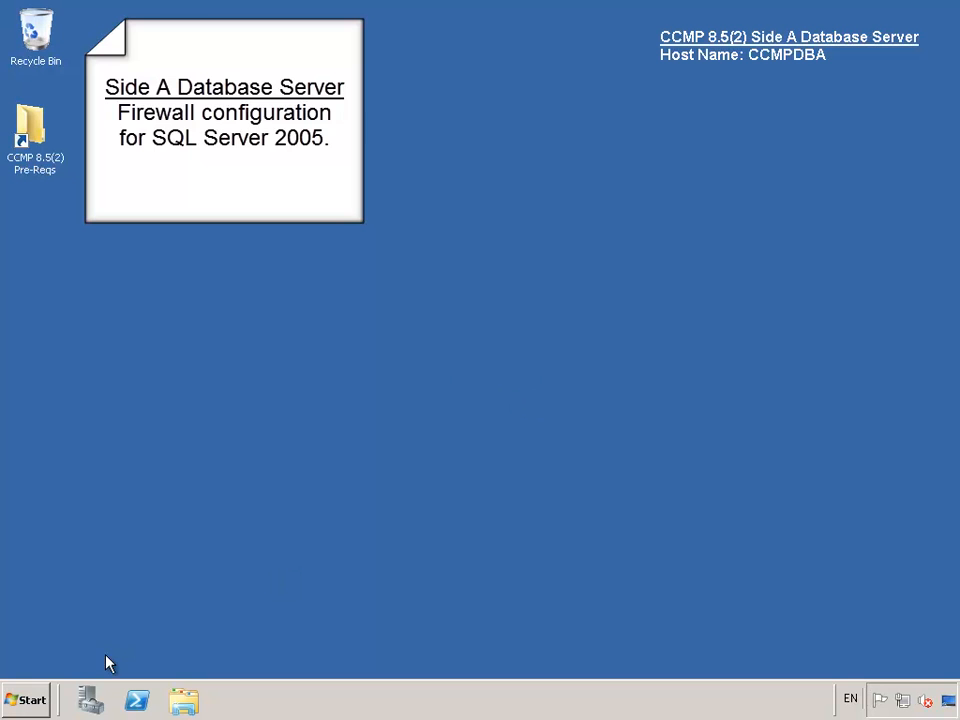
# - In Server Manager, show the Inbound Rules under Windows Firewall with Advanced Security and open their actions menu
pyautogui.click(90, 700)
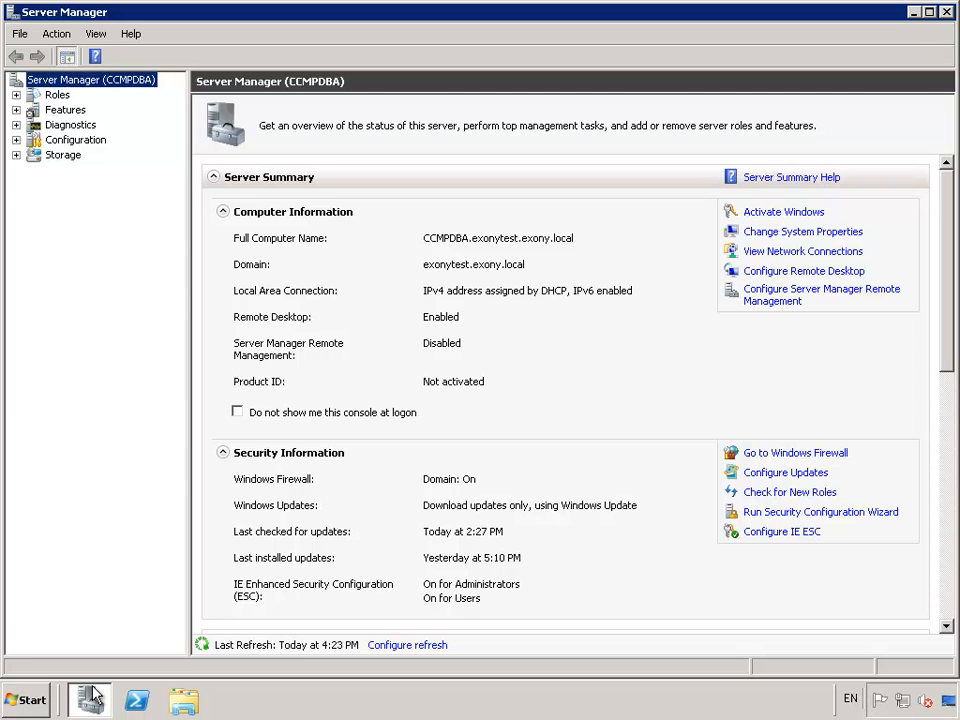
pyautogui.click(15, 140)
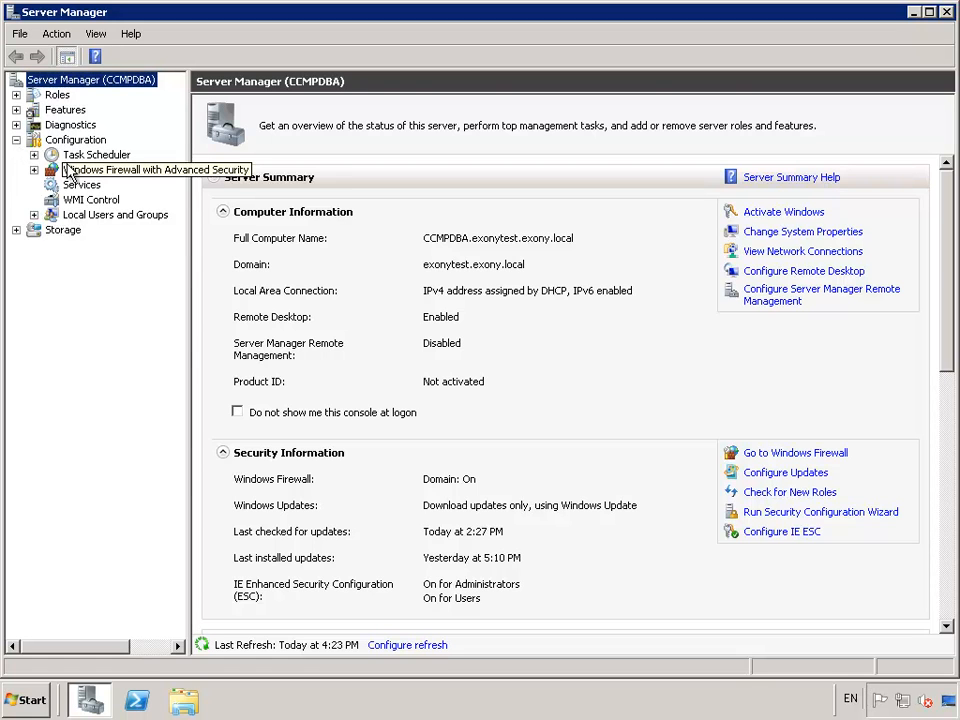
pyautogui.click(33, 169)
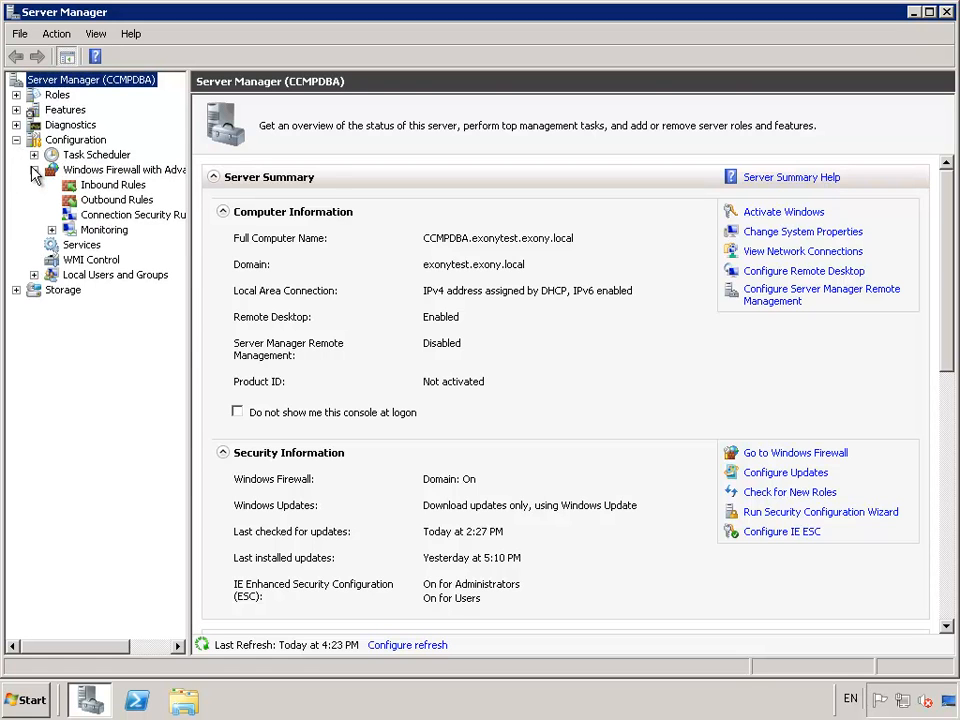
pyautogui.click(104, 186)
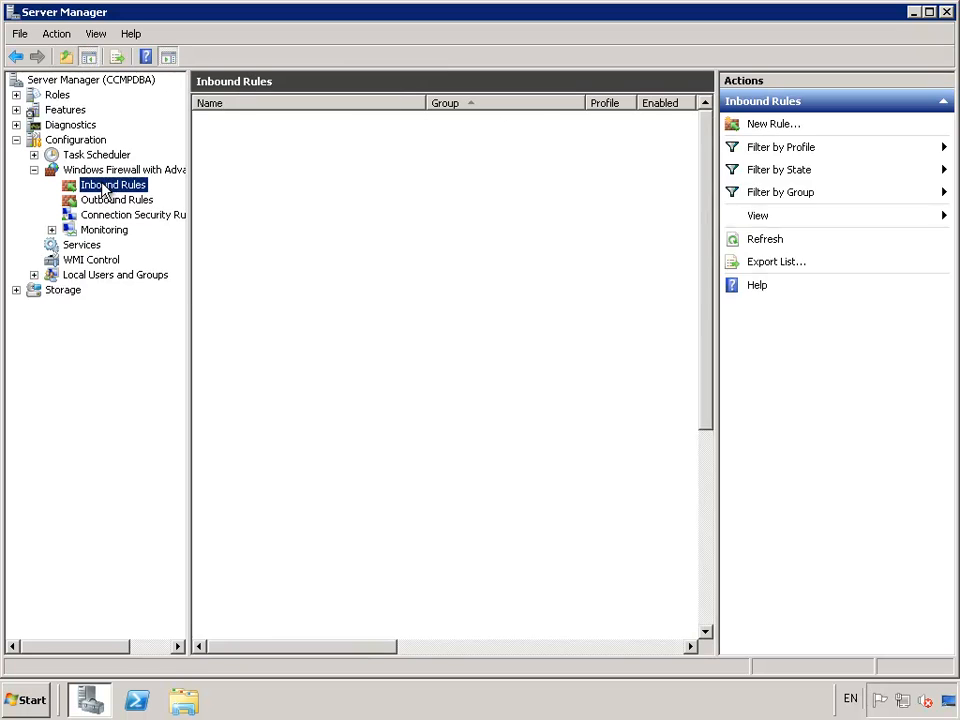
pyautogui.rightClick(104, 187)
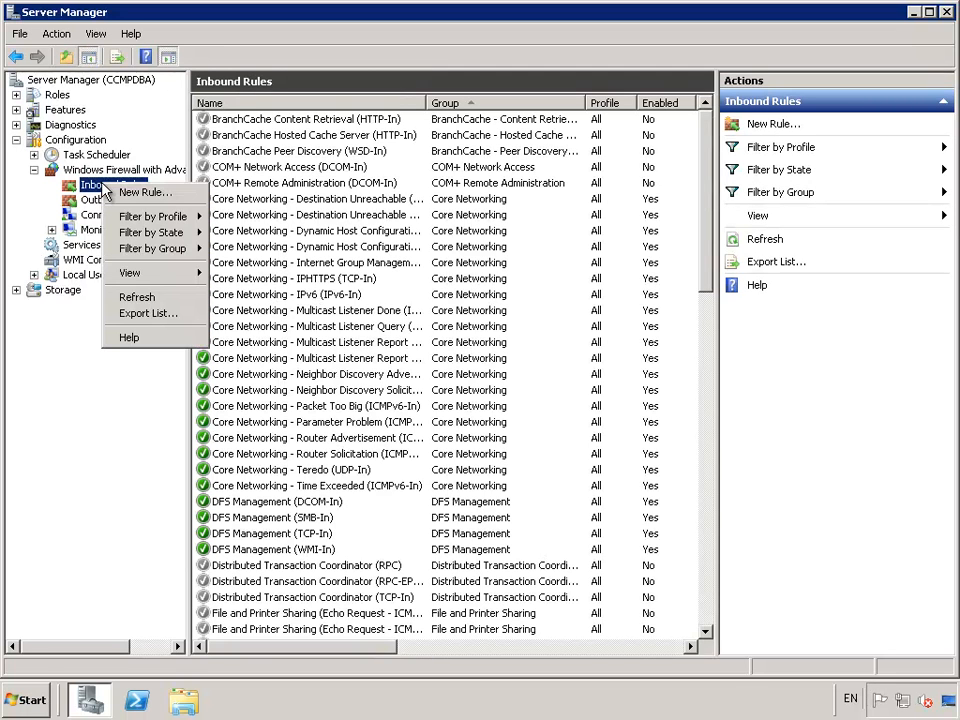
# - Set up a new inbound port rule allowing TCP port 1433 on all profiles
pyautogui.click(112, 192)
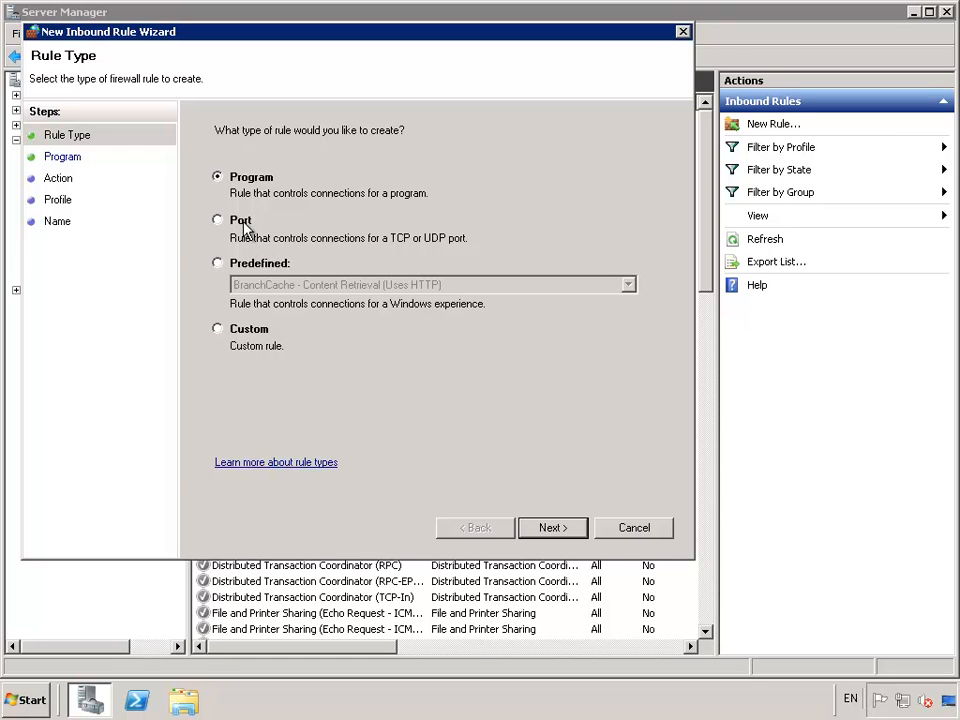
pyautogui.click(242, 221)
pyautogui.click(553, 530)
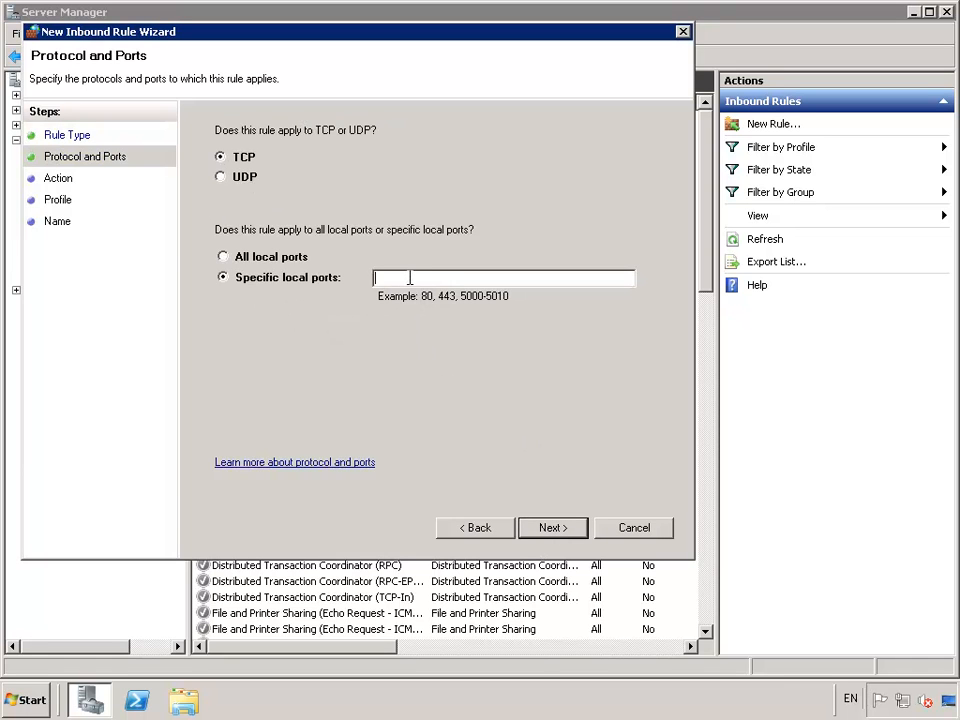
pyautogui.write('1433')
pyautogui.click(551, 536)
pyautogui.click(571, 535)
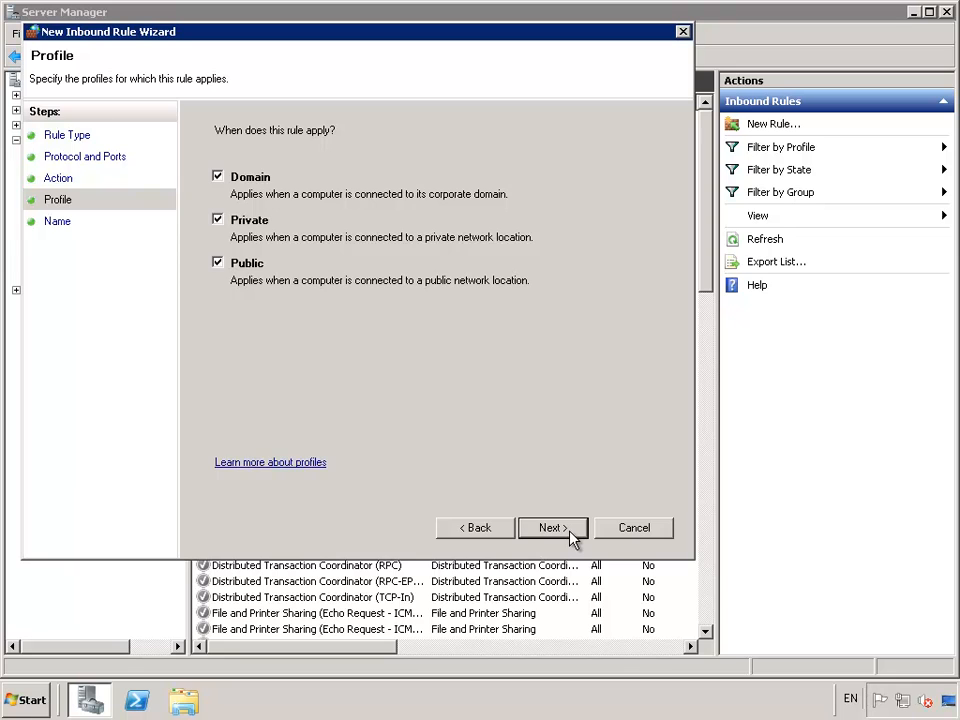
pyautogui.click(553, 528)
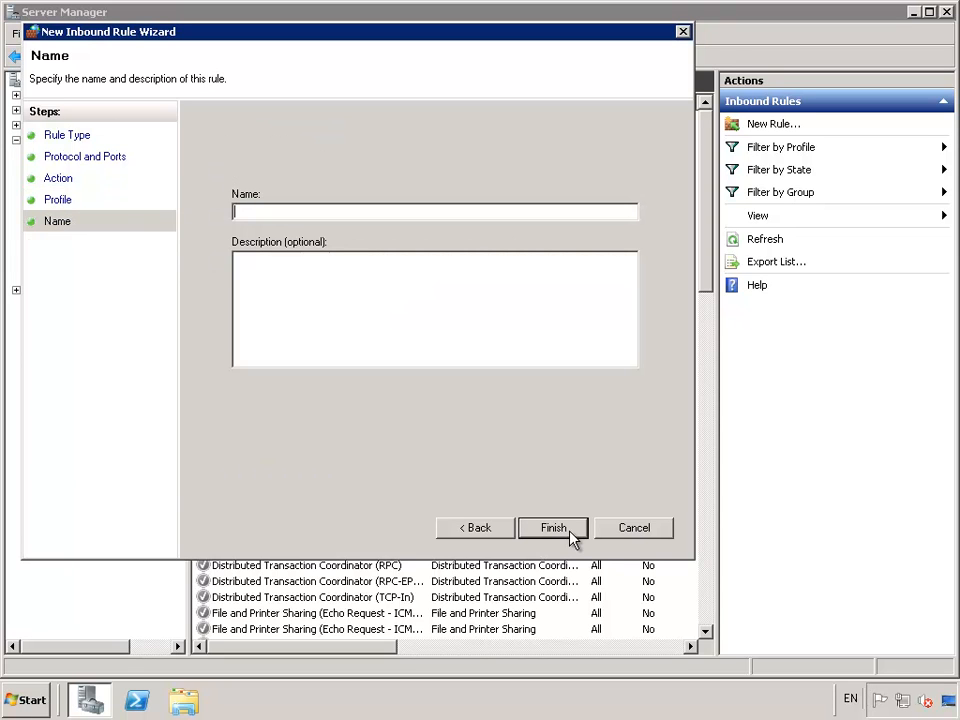
# - Name the rule 'SQL Server (TCP-In)', finish it, and close Server Manager
pyautogui.write('SQL Server (TCP-In)')
pyautogui.click(555, 533)
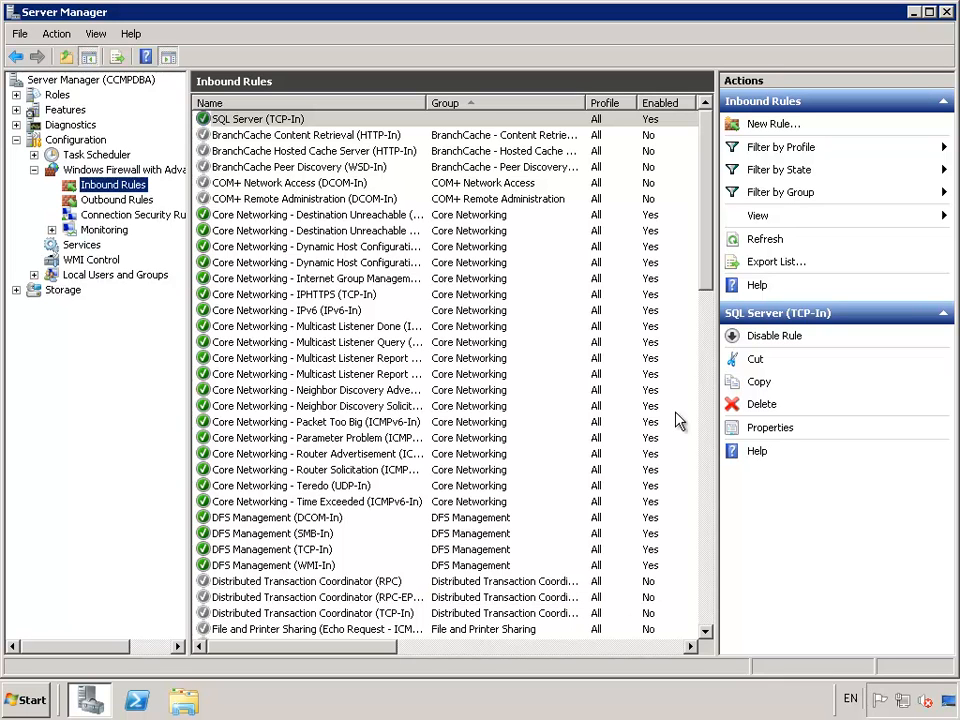
pyautogui.click(946, 13)
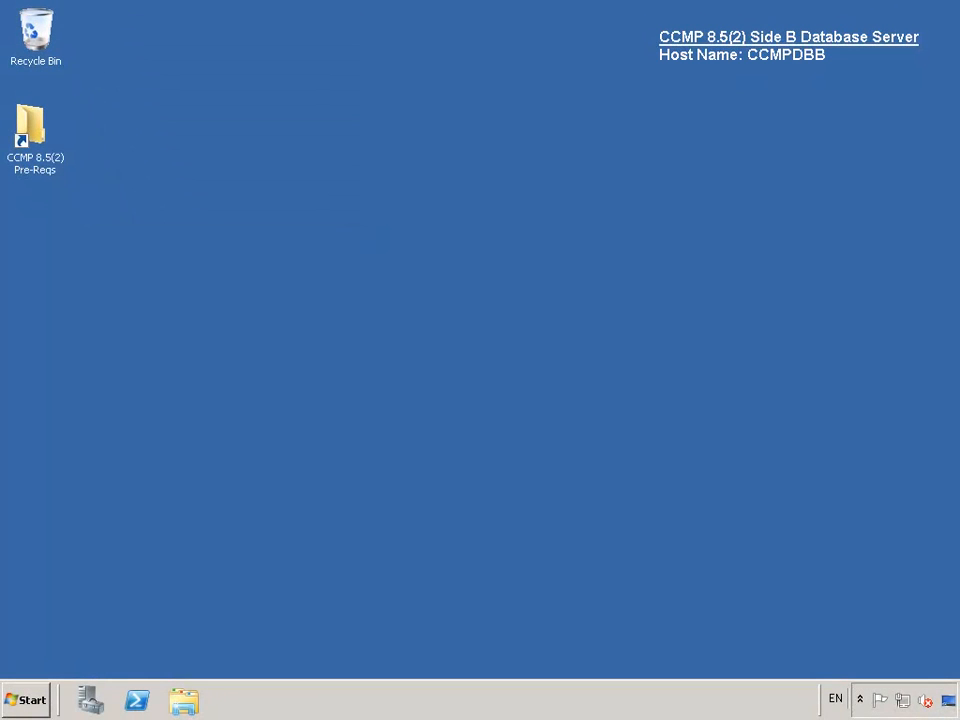
# - Open Installation Guide.pdf from the CCMP 8.5(2) Pre-Reqs folder on the Side A web server
pyautogui.click(180, 702)
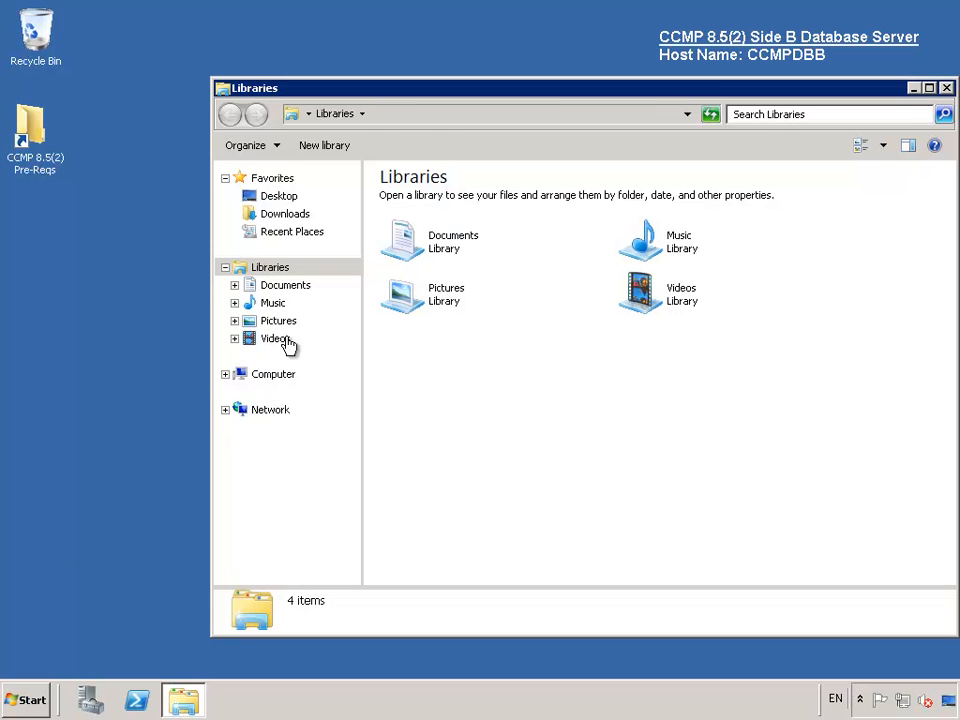
pyautogui.click(271, 376)
pyautogui.doubleClick(720, 291)
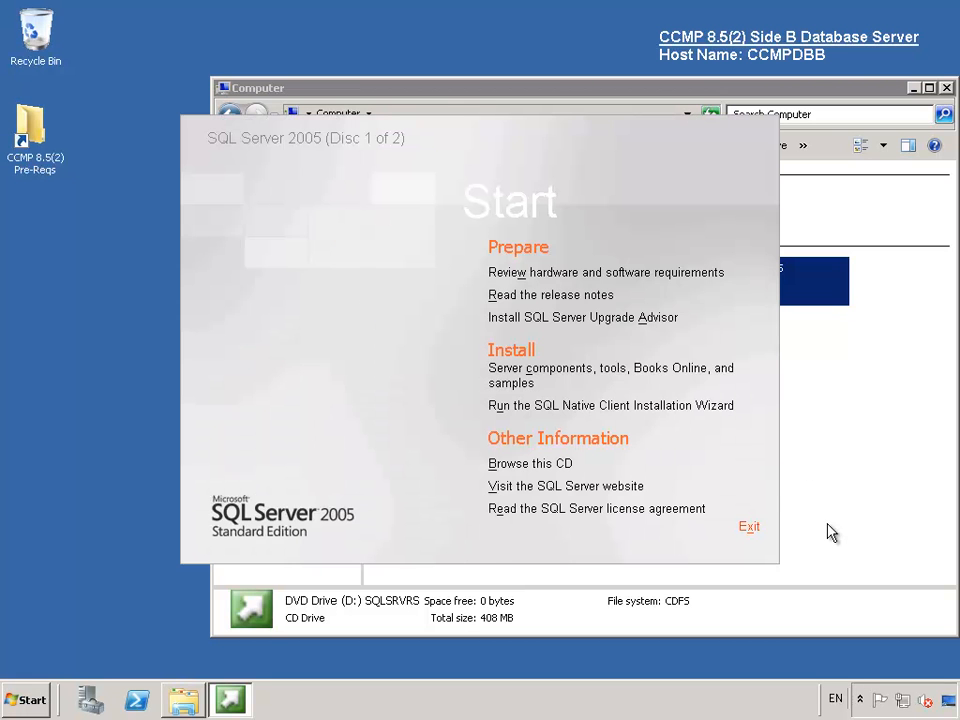
pyautogui.moveTo(550, 375)
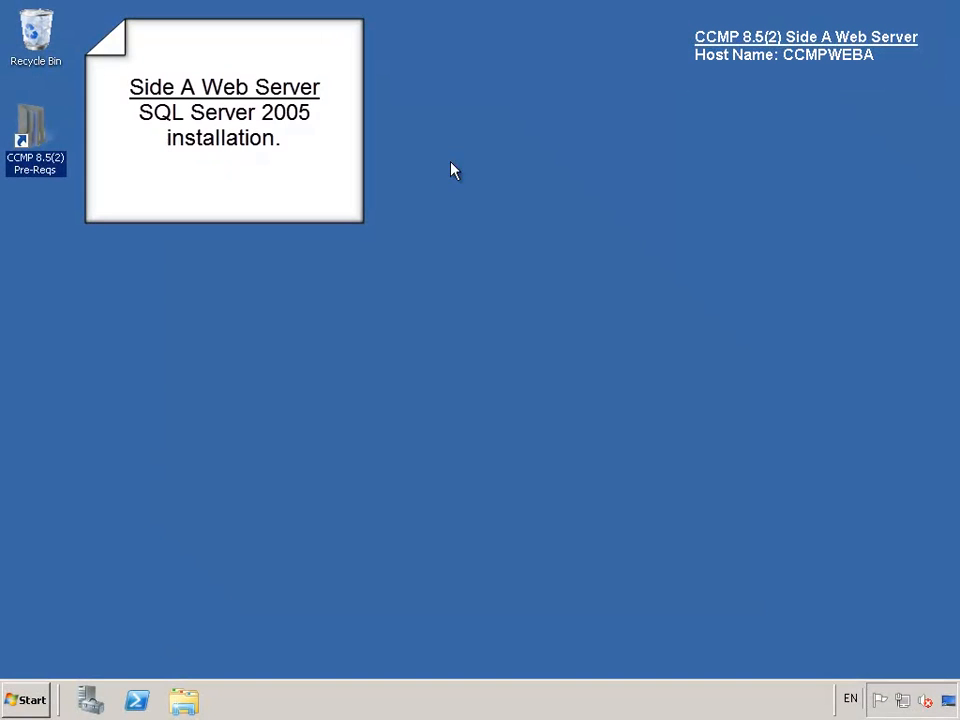
pyautogui.doubleClick(35, 135)
pyautogui.click(350, 238)
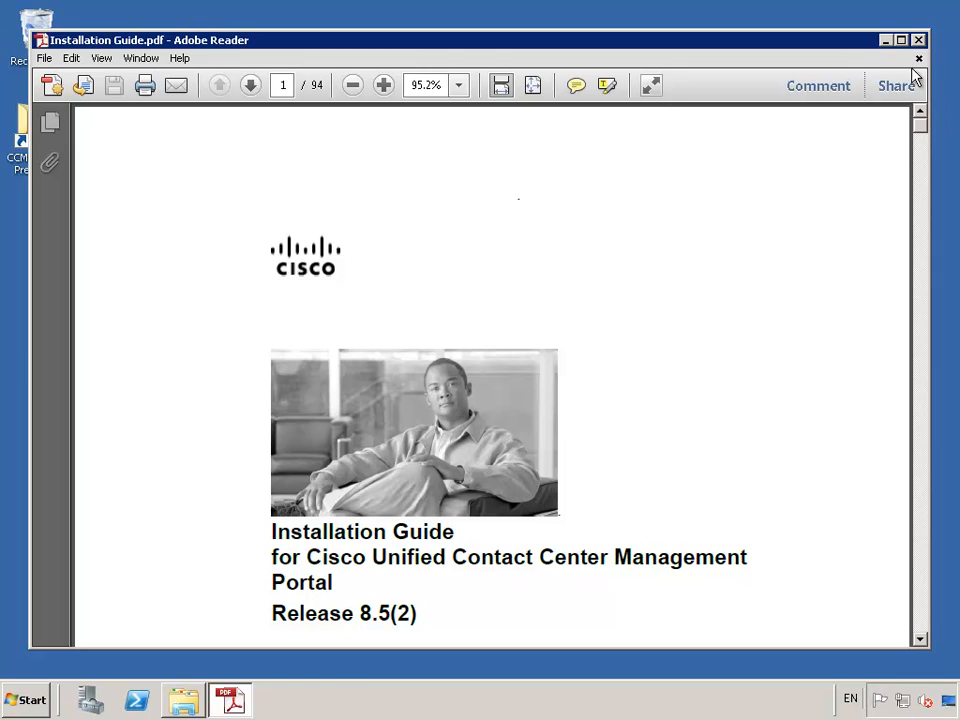
# - Maximize the guide and jump via Contents to 'Web Server: SQL Server Installation' on page 29
pyautogui.click(901, 41)
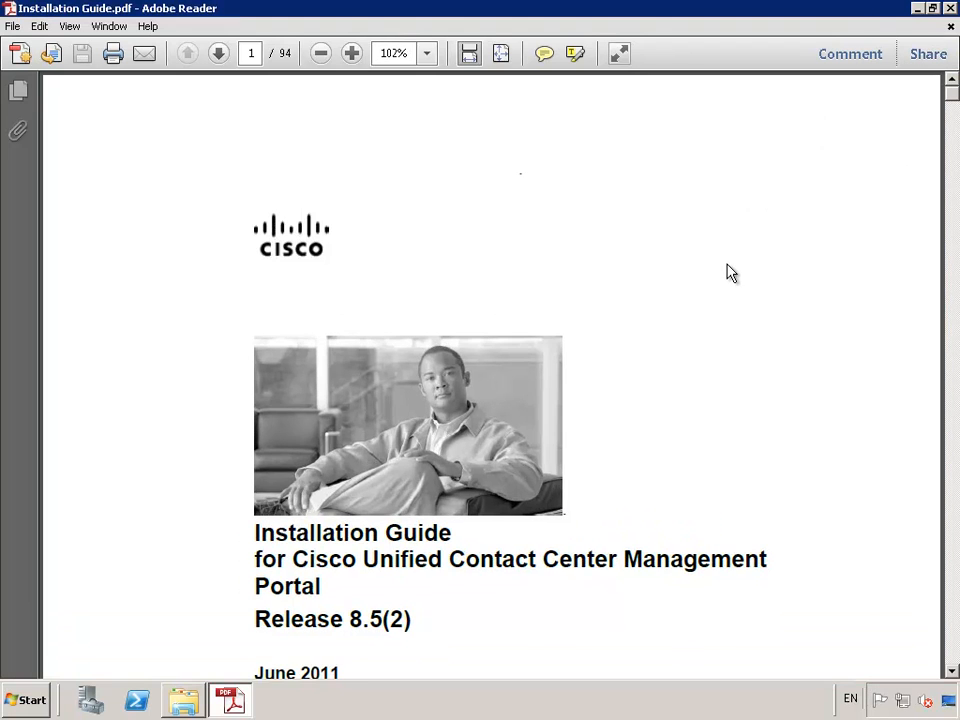
pyautogui.scroll(-10, 669, 366)
pyautogui.scroll(-10, 634, 398)
pyautogui.scroll(-10, 634, 403)
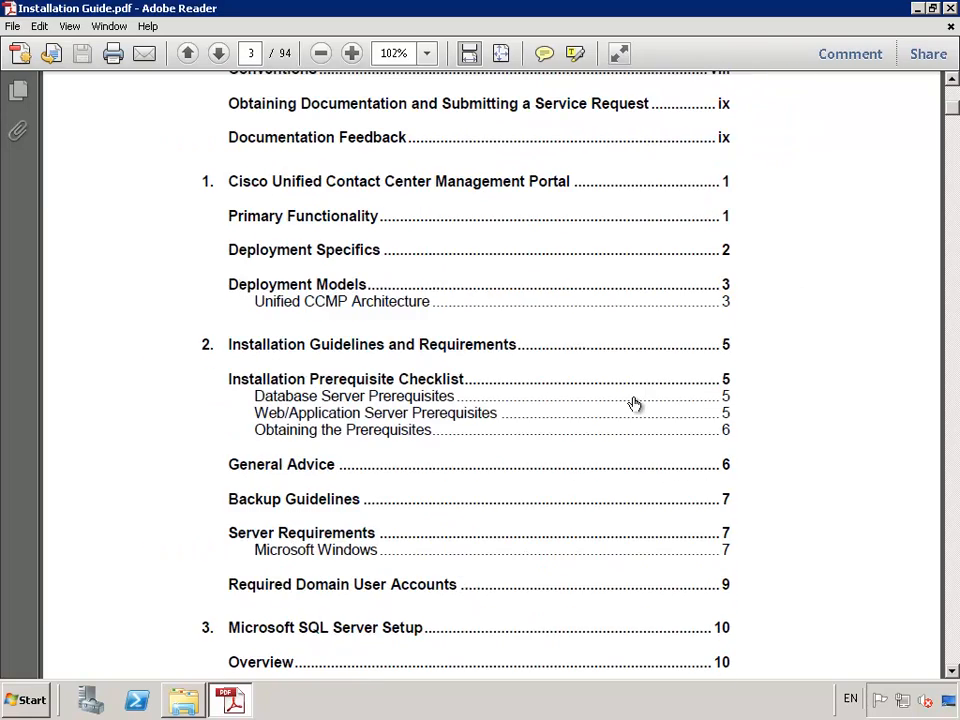
pyautogui.scroll(-4, 634, 403)
pyautogui.scroll(-7, 634, 403)
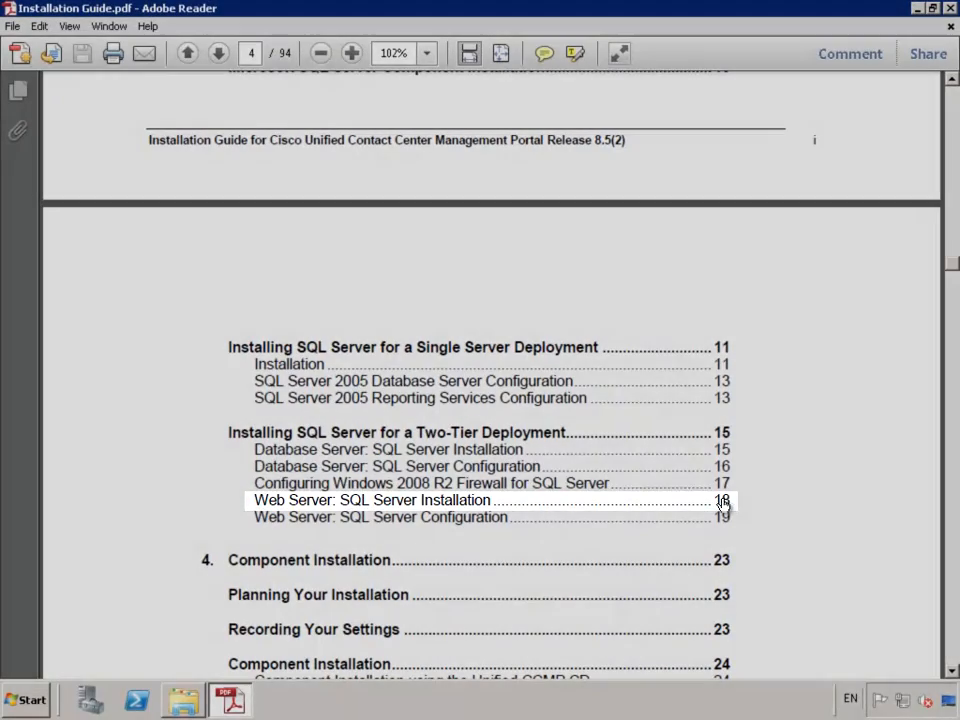
pyautogui.click(723, 505)
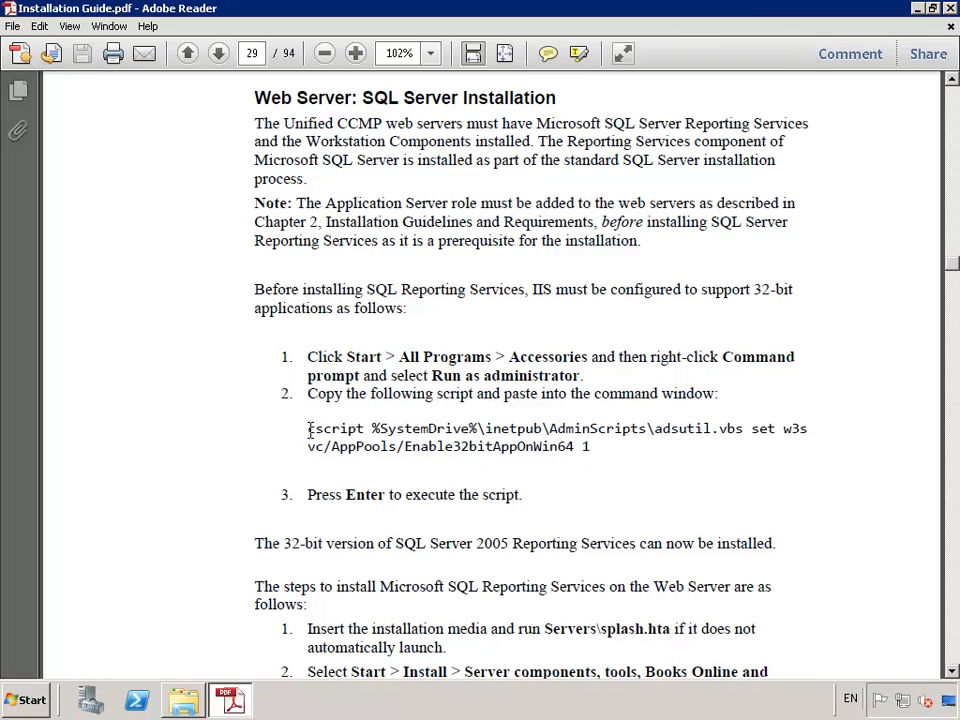
# - Copy the two-line cscript adsutil.vbs Enable32bitAppOnWin64 command from the guide
pyautogui.moveTo(309, 430); pyautogui.dragTo(590, 445)
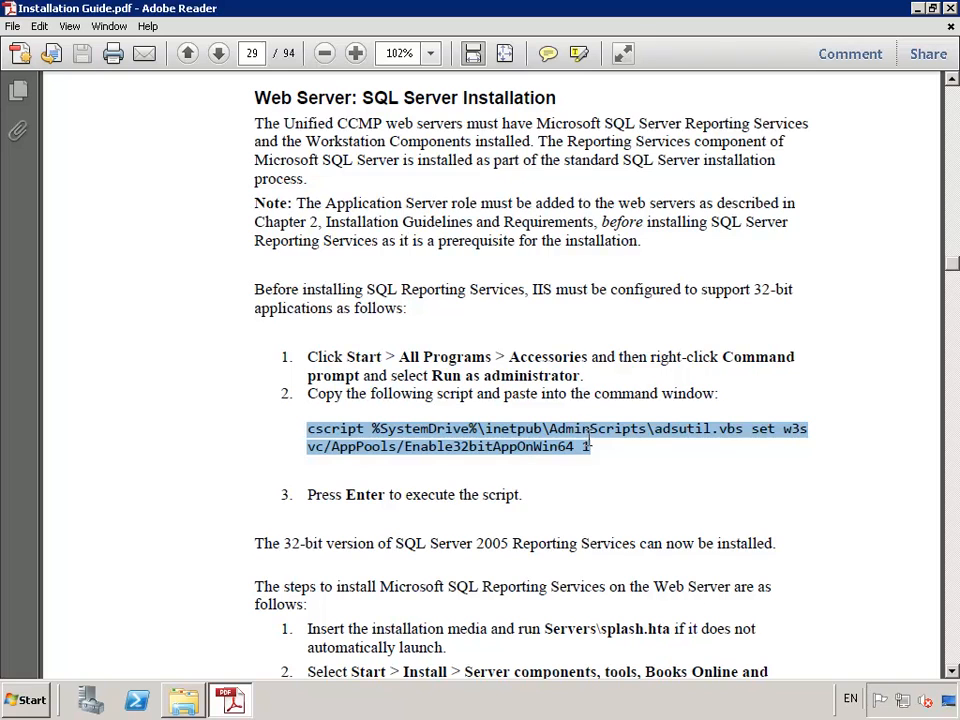
pyautogui.rightClick(547, 455)
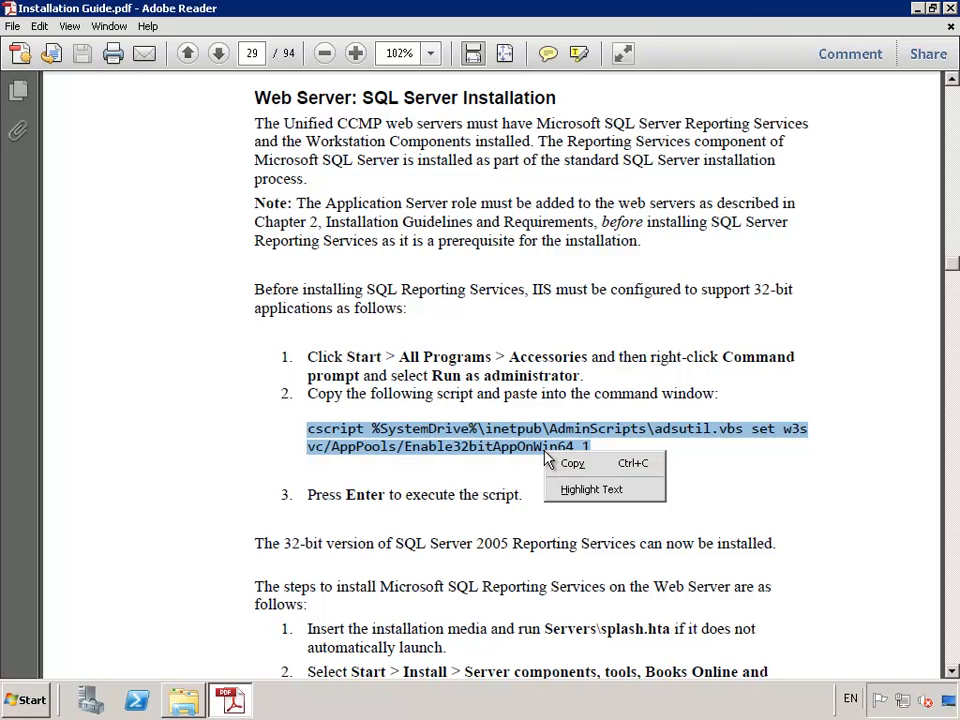
pyautogui.click(571, 465)
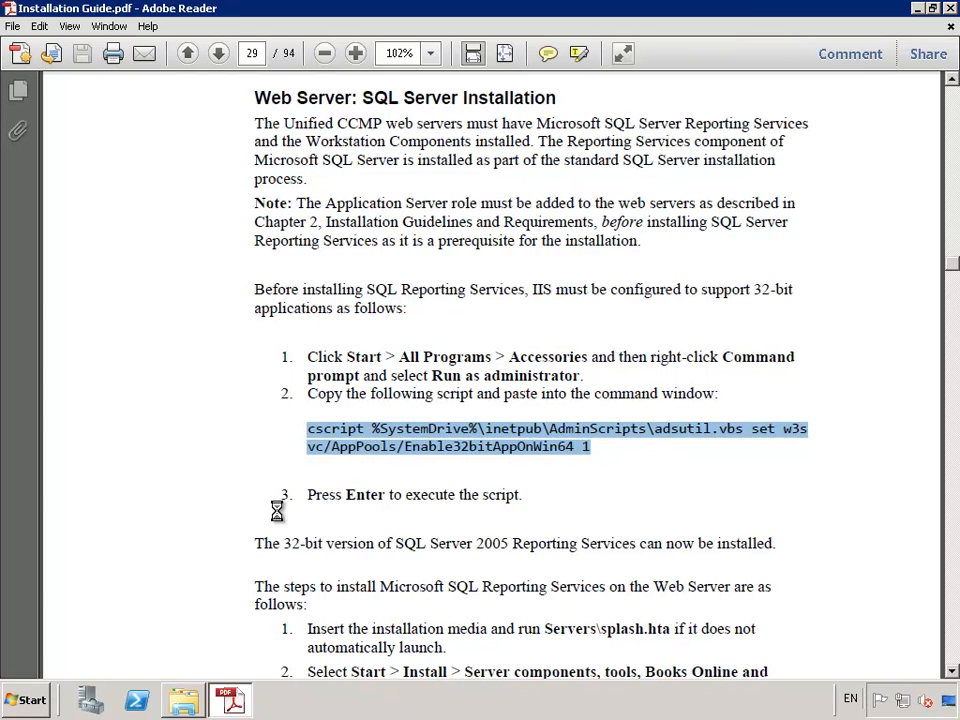
# - Launch Notepad from Run and paste the copied command, selecting the pasted line
pyautogui.click(26, 699)
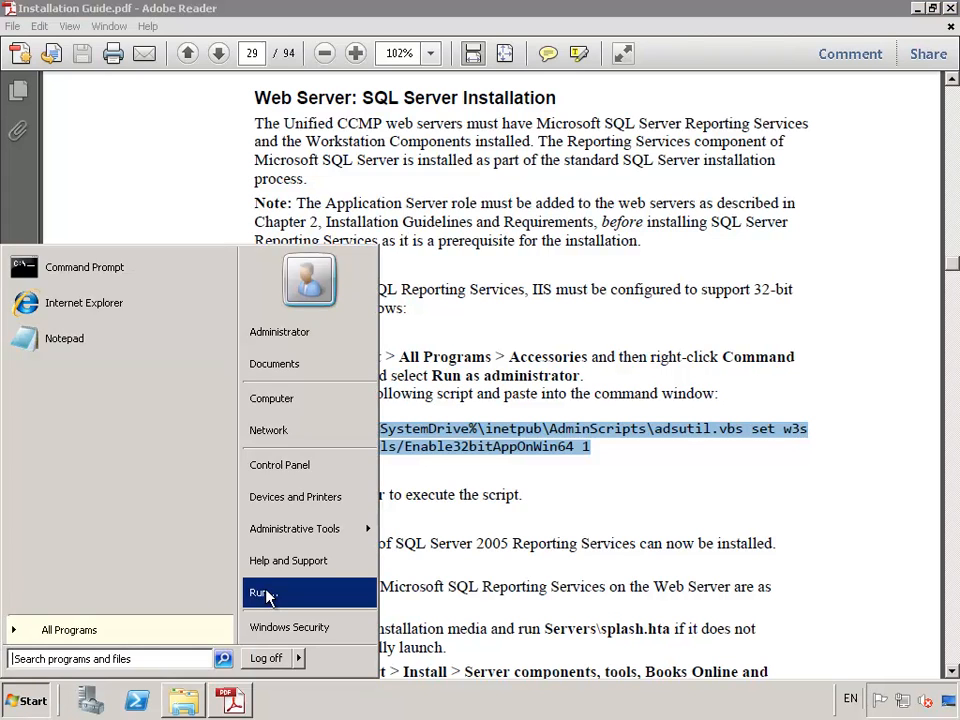
pyautogui.click(317, 592)
pyautogui.write('note')
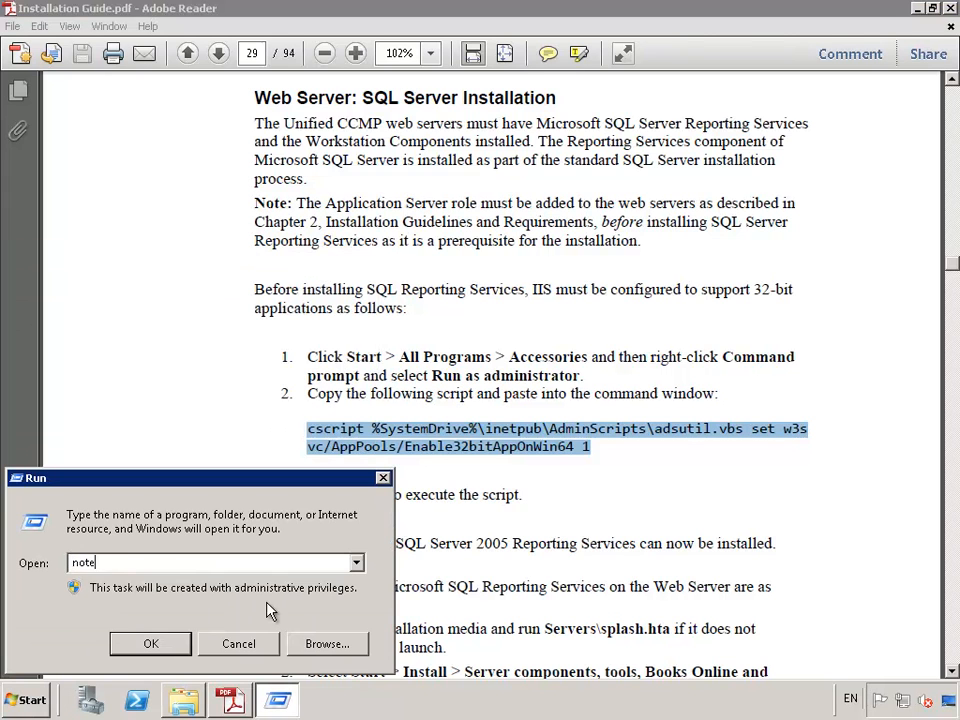
pyautogui.press('Return')
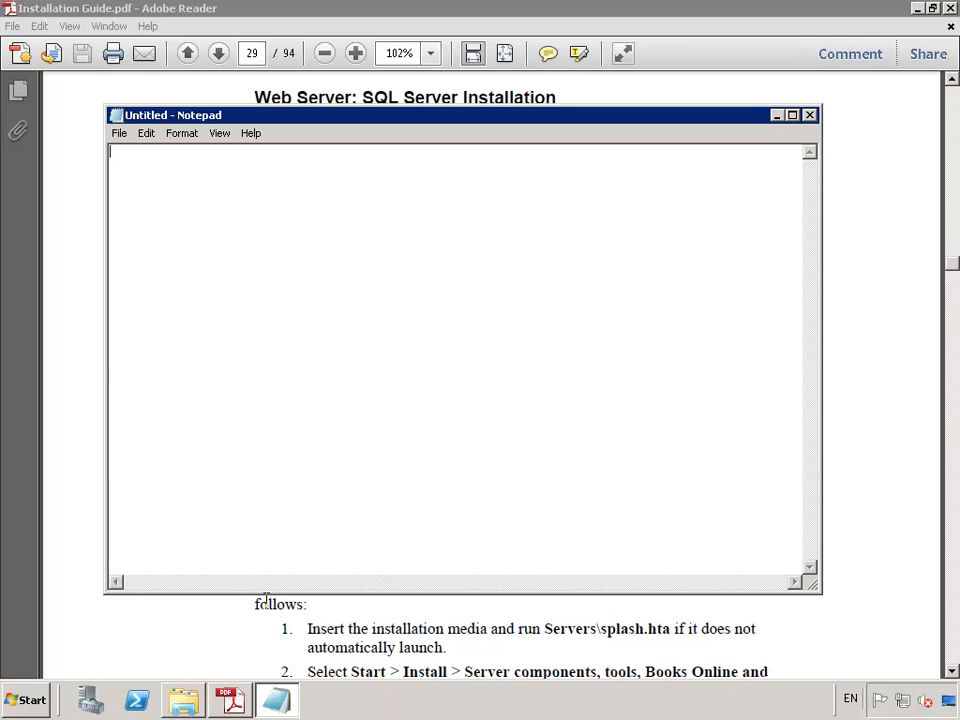
pyautogui.hotkey('ctrl', 'v')
pyautogui.hotkey('shift', 'Home')
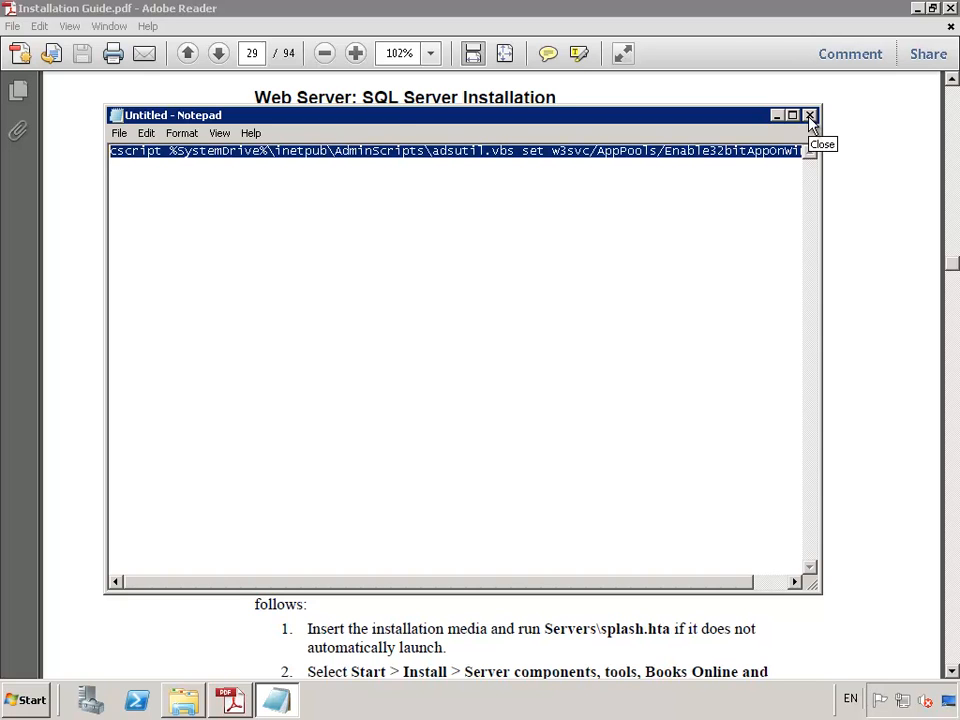
# - Run the pasted adsutil command in an elevated Command Prompt, setting Enable32bitAppOnWin64 to True
pyautogui.click(30, 702)
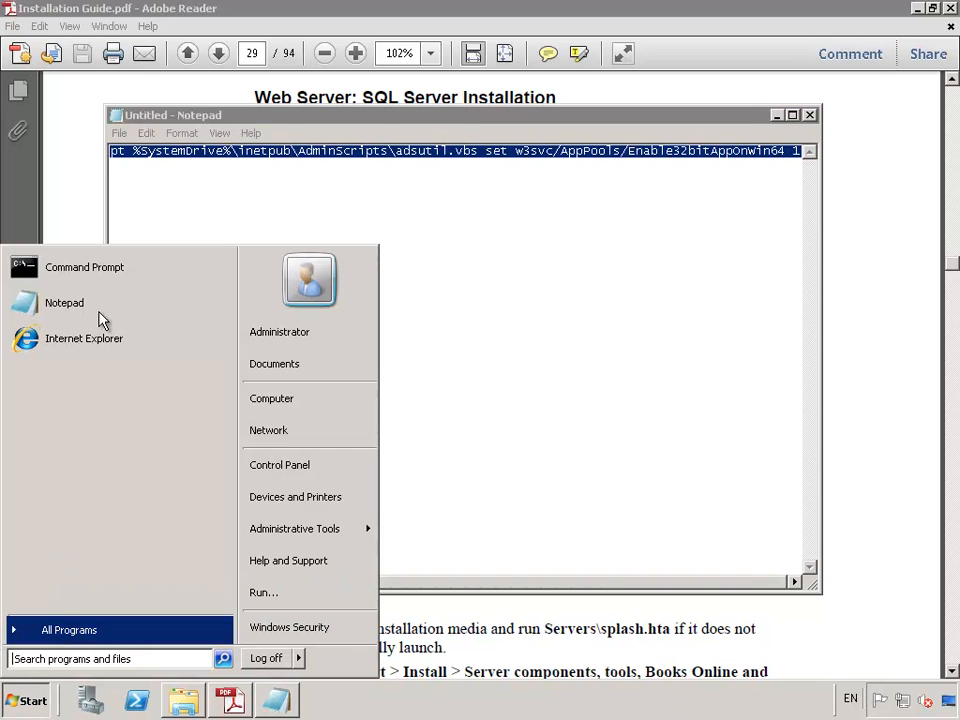
pyautogui.rightClick(87, 268)
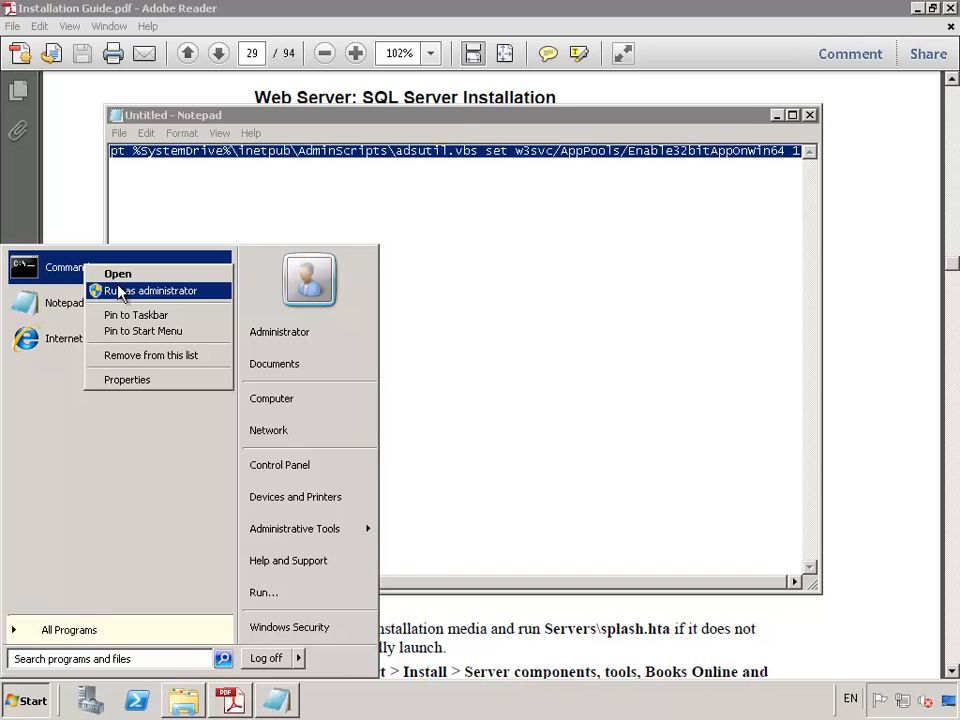
pyautogui.click(118, 290)
pyautogui.rightClick(392, 219)
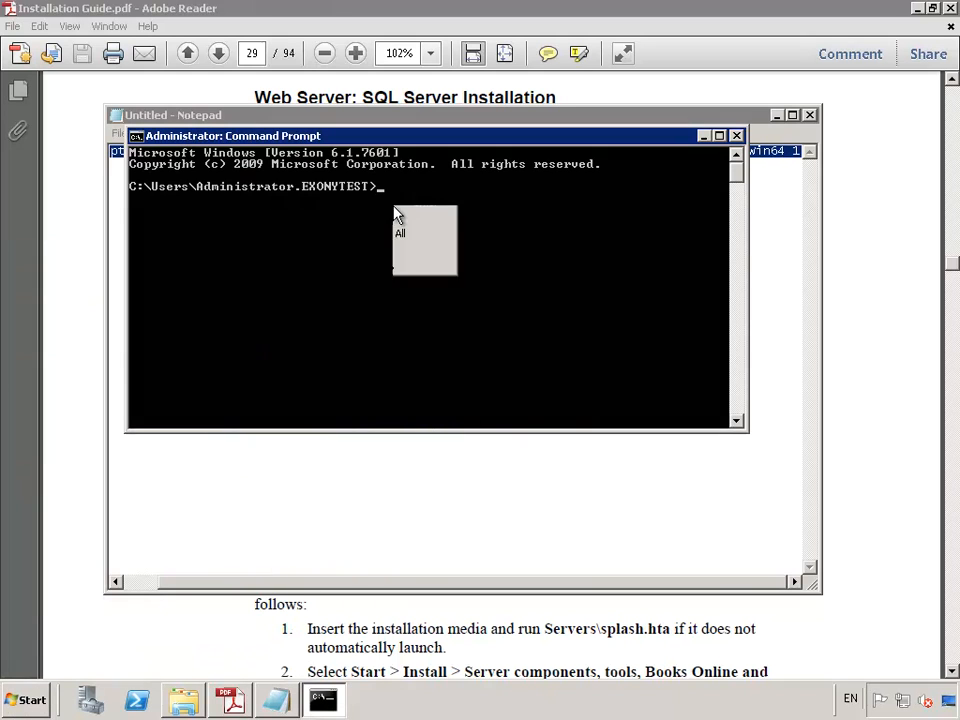
pyautogui.click(418, 246)
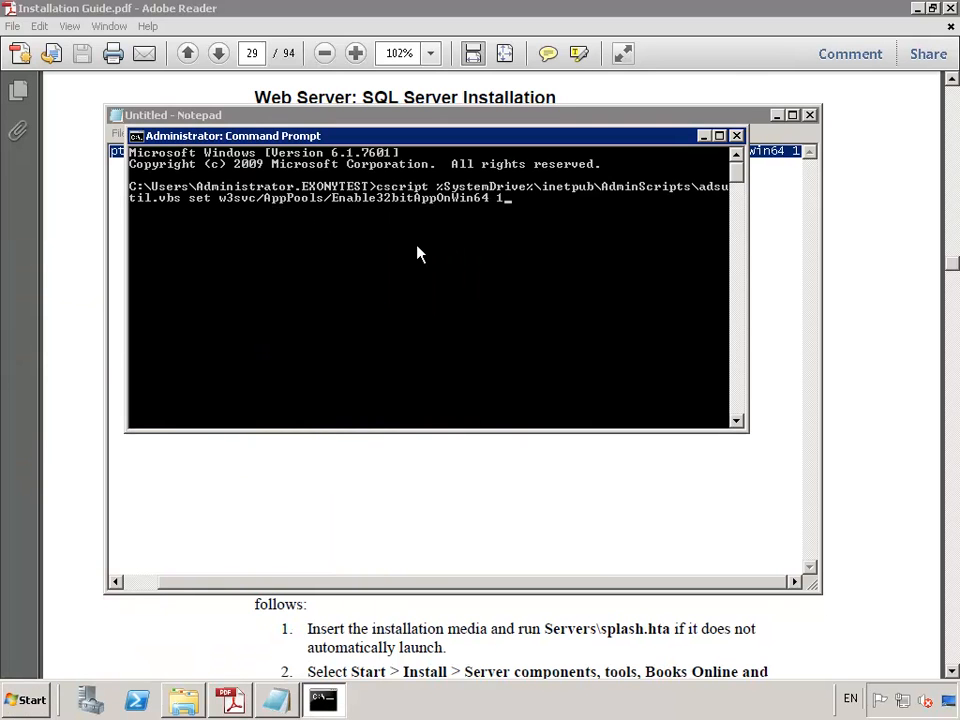
pyautogui.press('Return')
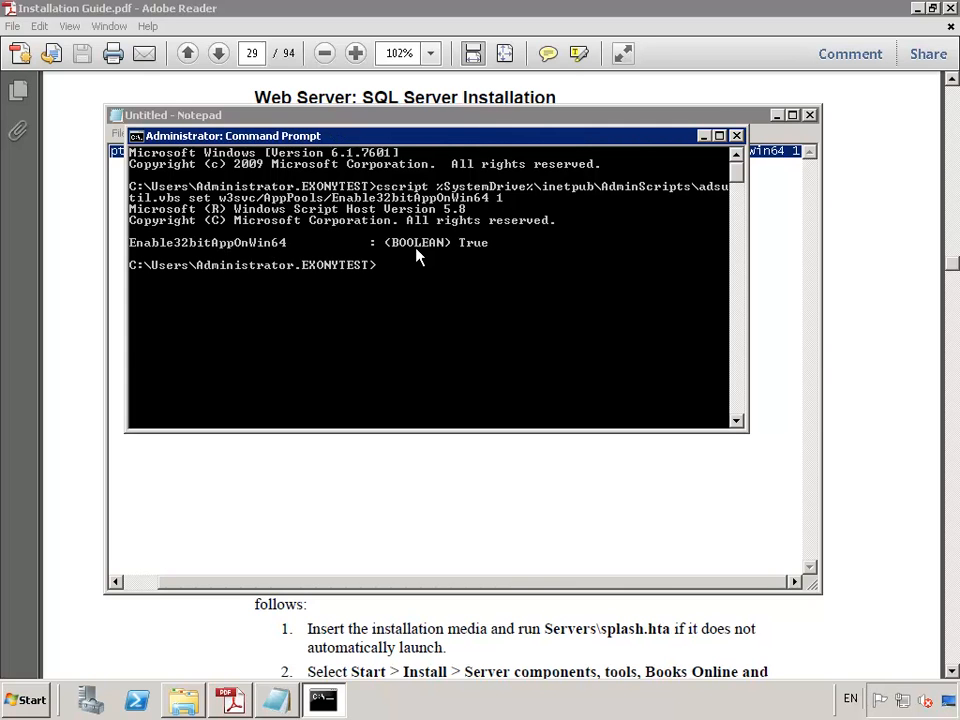
# - Exit the Command Prompt and close Notepad without saving
pyautogui.write('exit')
pyautogui.press('Return')
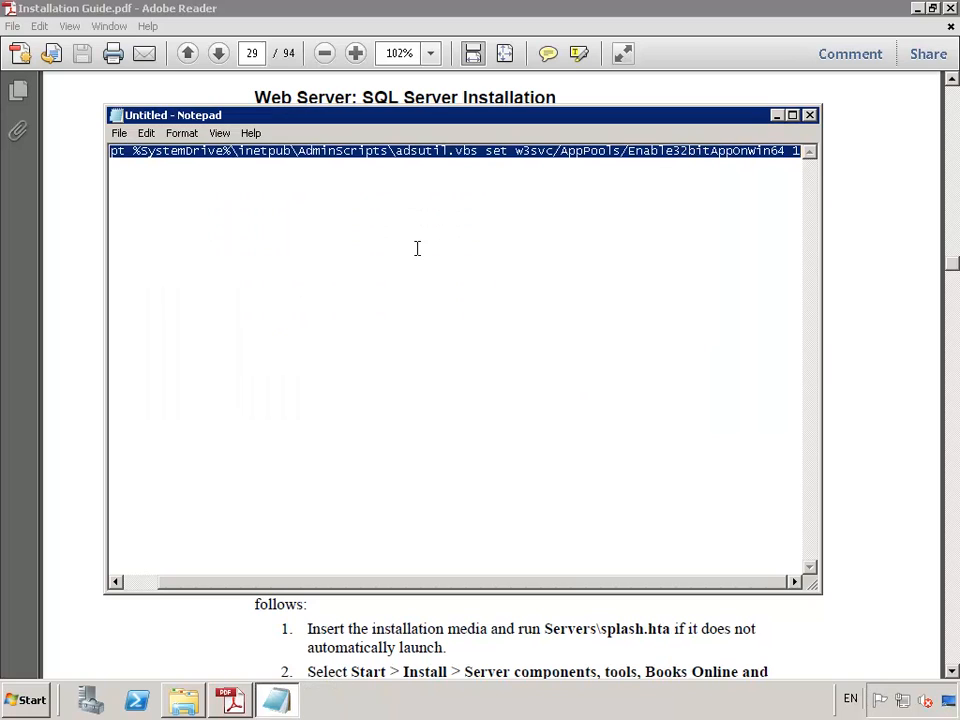
pyautogui.click(810, 115)
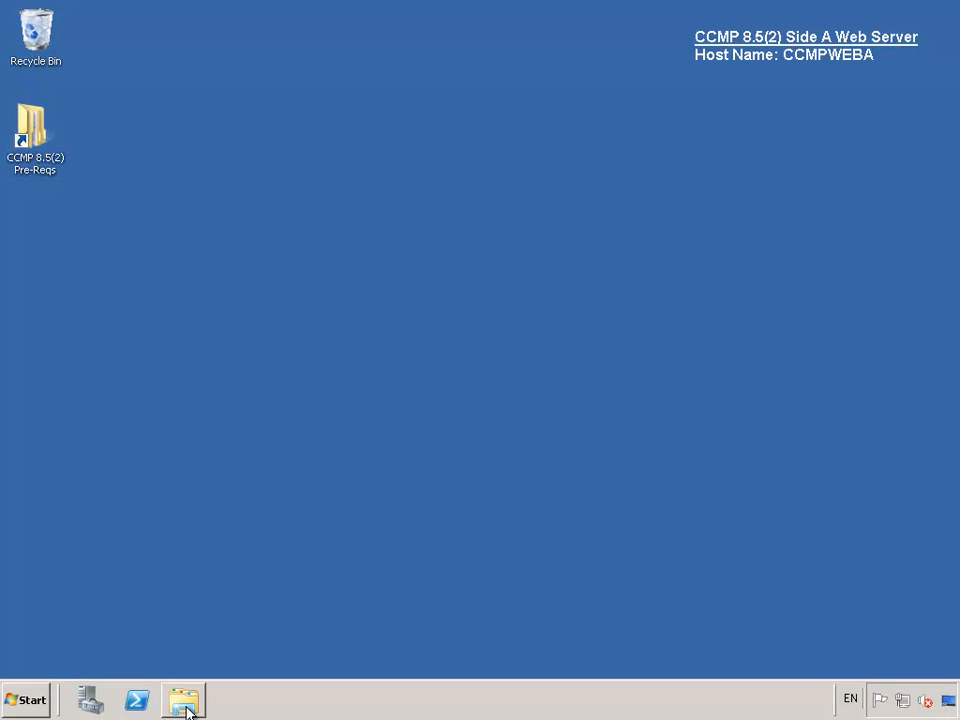
# - Launch SQL Server 2005 setup from DVD Drive (D:) for server components, tools, Books Online and samples
pyautogui.click(184, 703)
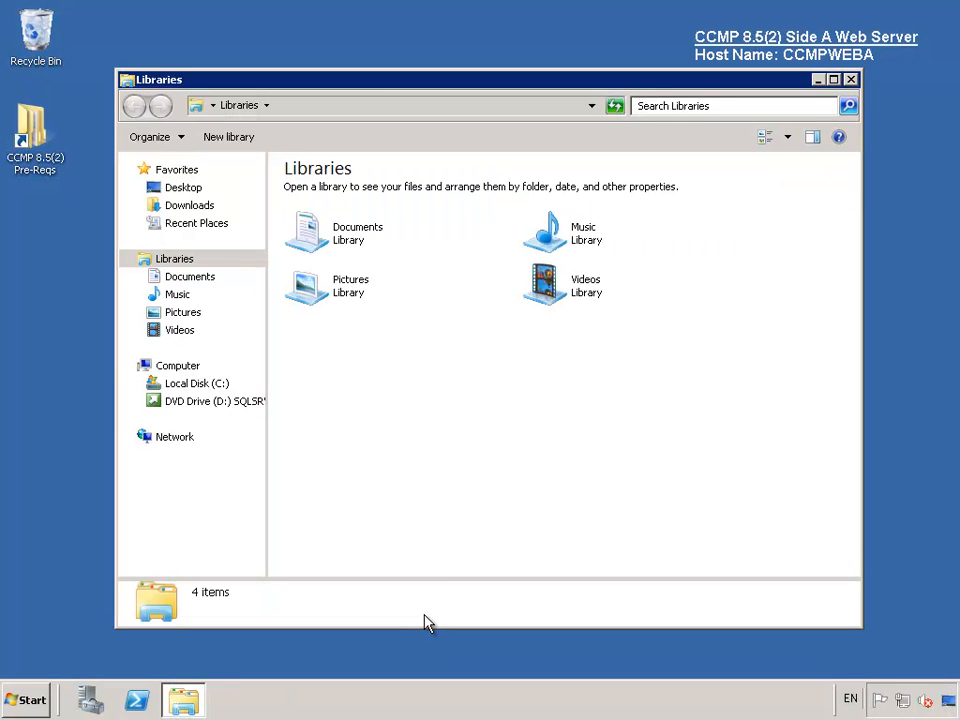
pyautogui.click(218, 372)
pyautogui.doubleClick(627, 272)
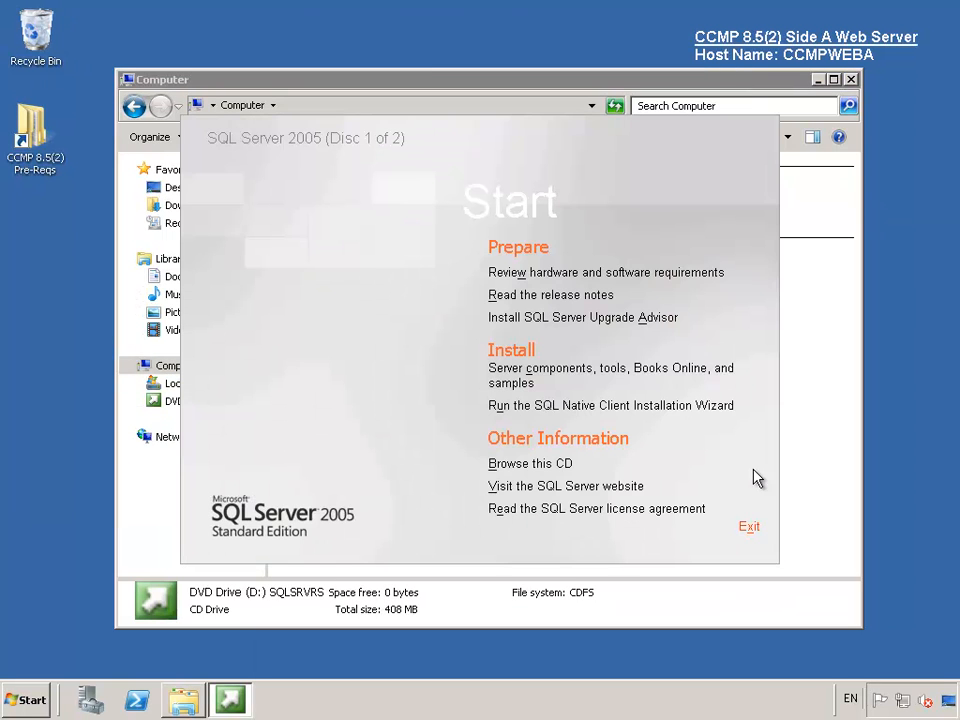
pyautogui.click(585, 370)
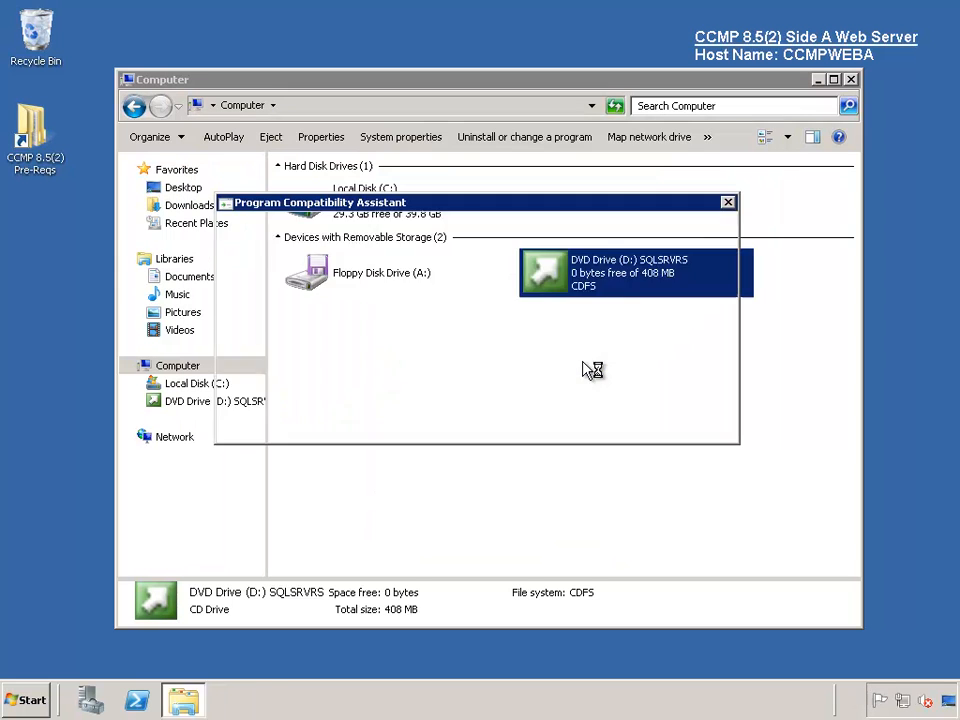
pyautogui.click(610, 410)
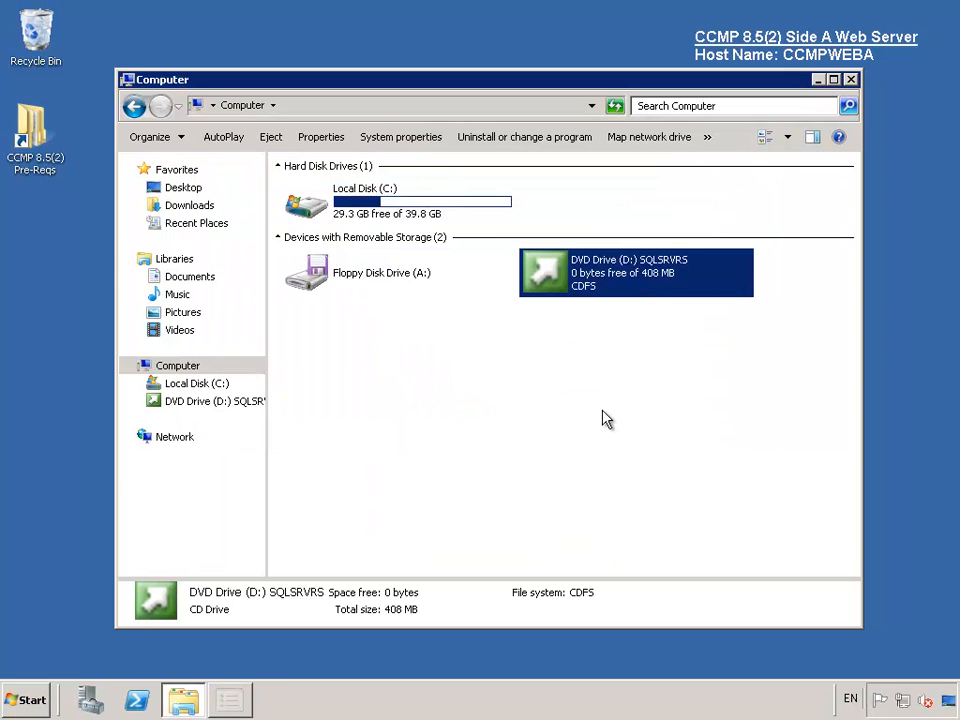
# - Accept the license, pass prerequisites and all 14 system checks, and register as CCMP at Cisco
pyautogui.click(380, 492)
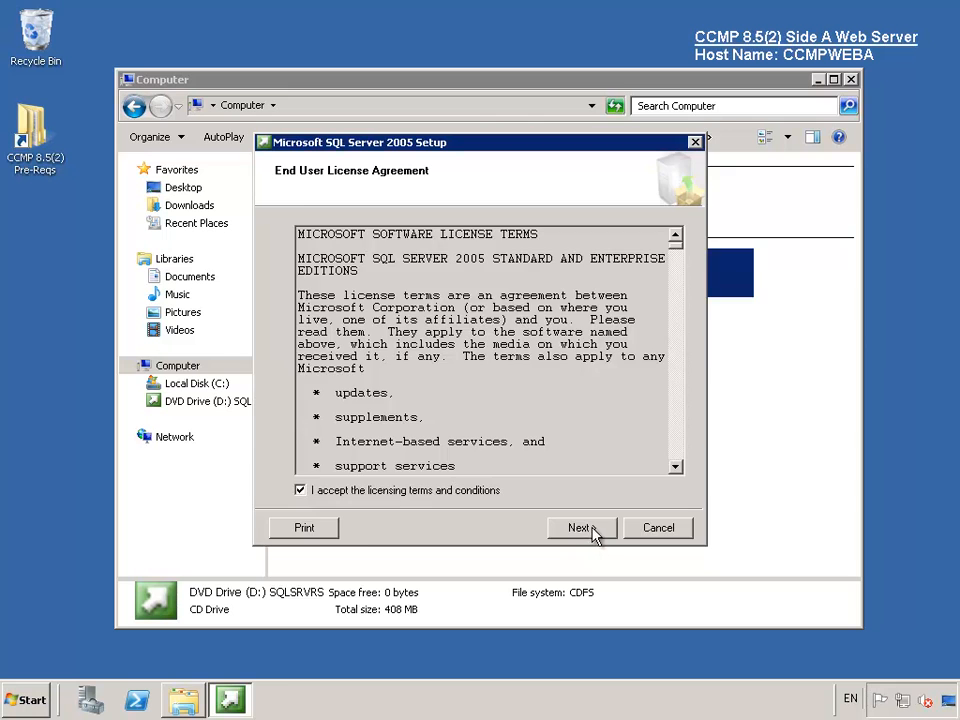
pyautogui.click(590, 528)
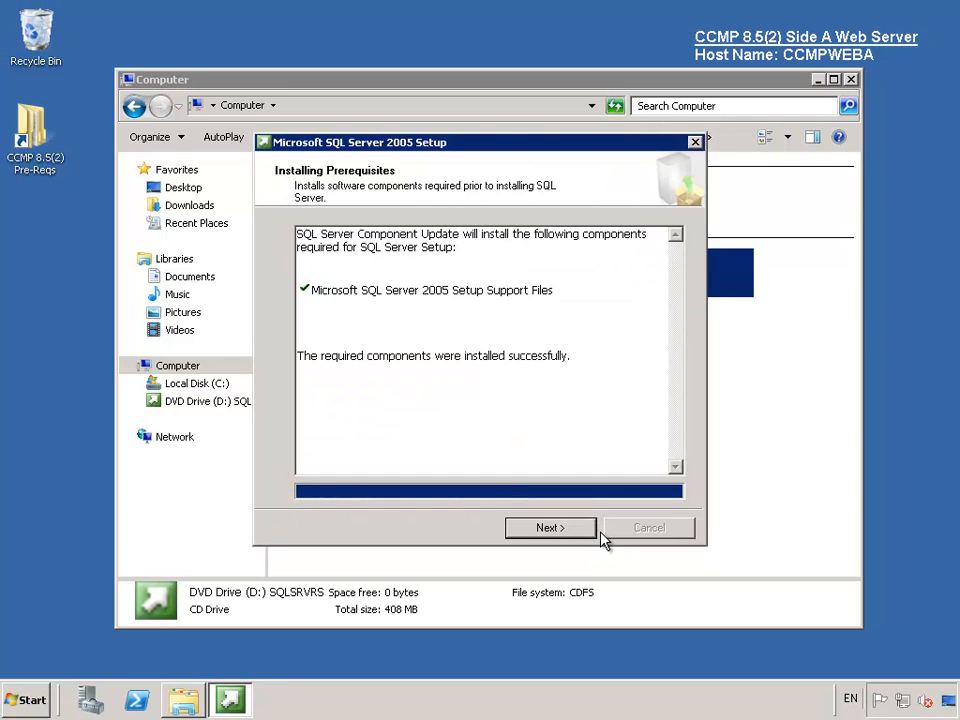
pyautogui.click(548, 530)
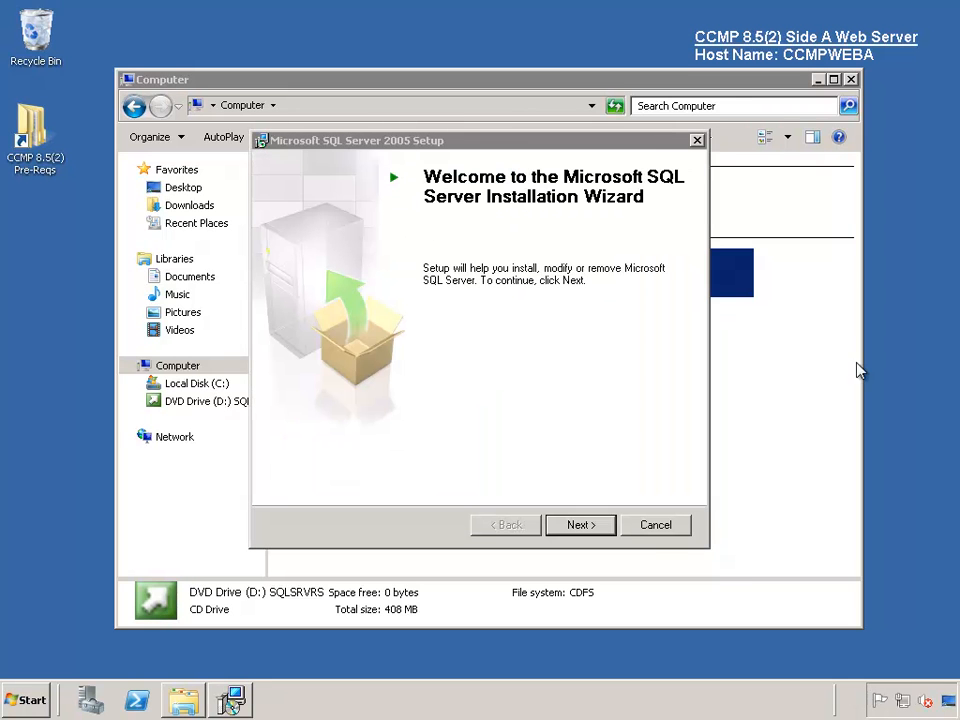
pyautogui.click(592, 530)
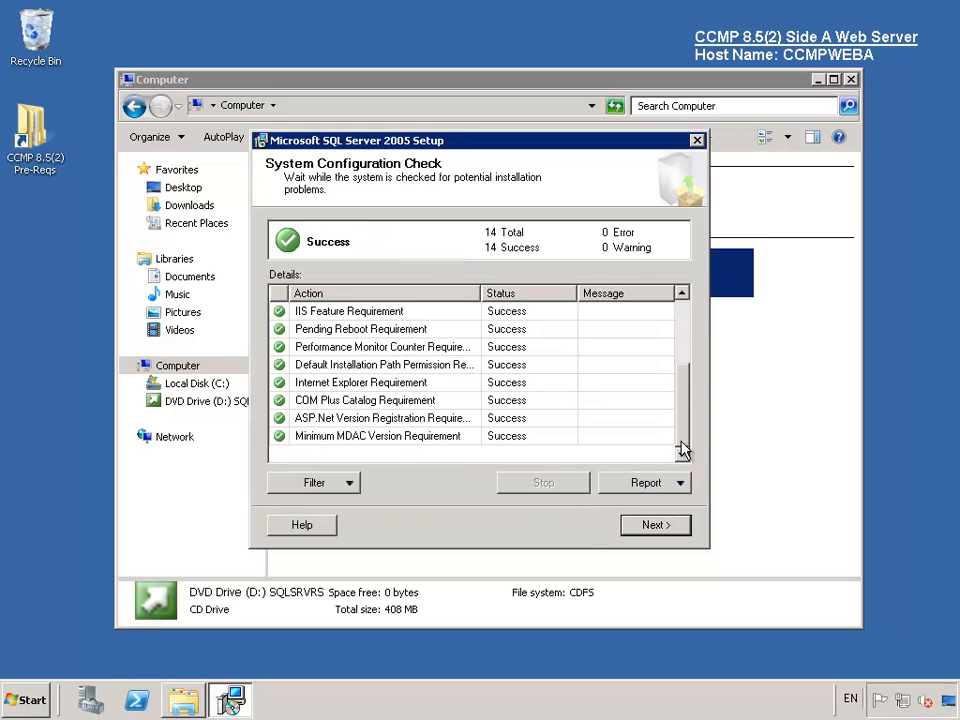
pyautogui.moveTo(680, 430); pyautogui.dragTo(690, 474)
pyautogui.click(655, 528)
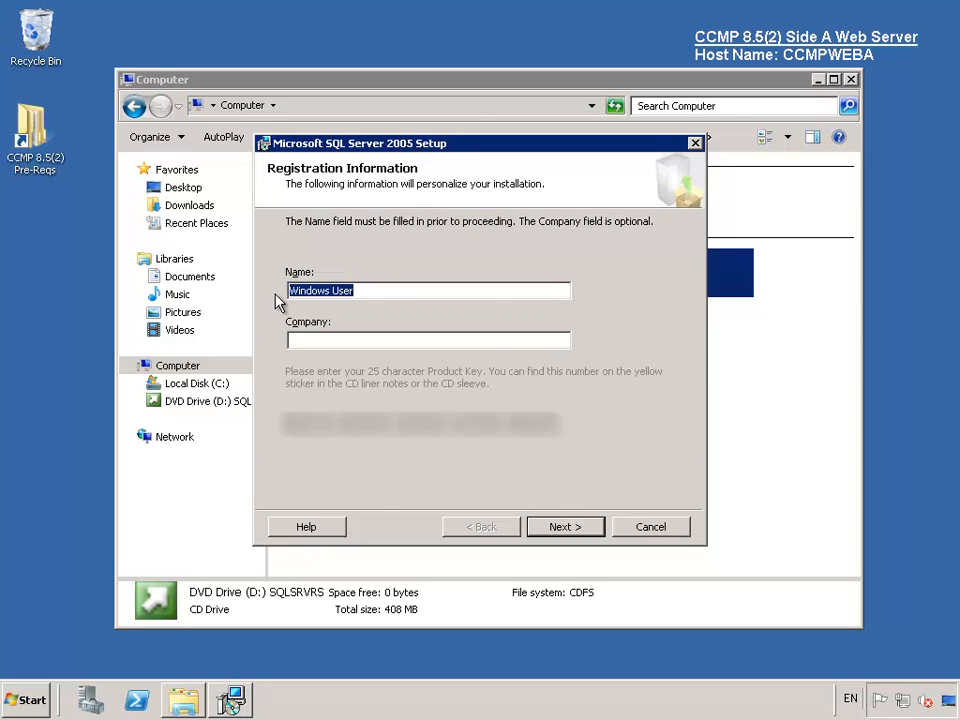
pyautogui.write('CCisco')
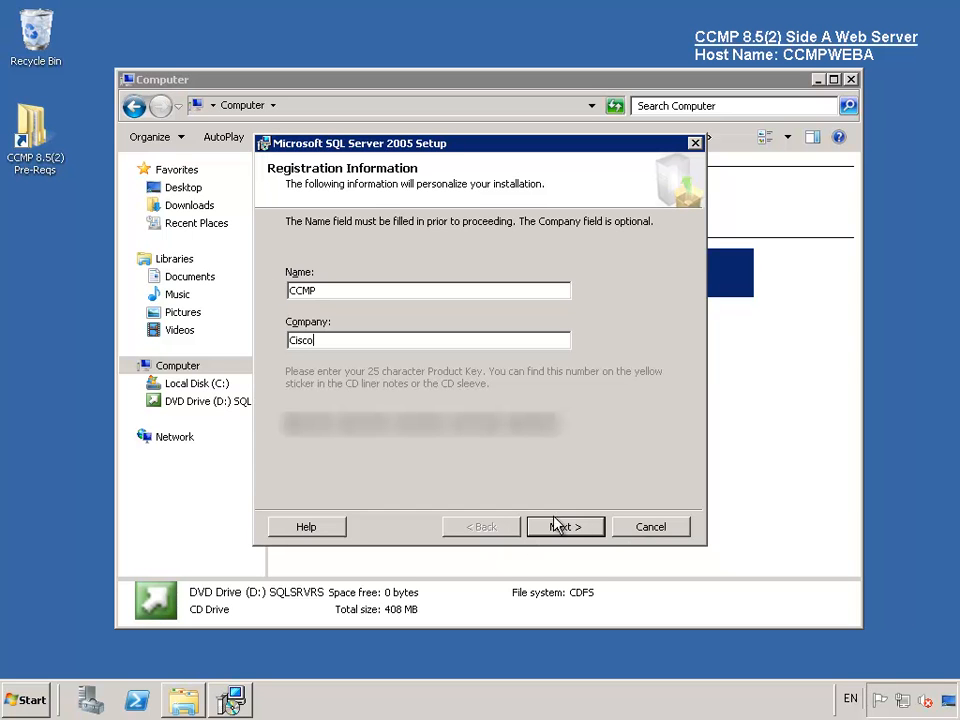
# - Select Reporting Services and workstation components, keeping the default instance
pyautogui.click(560, 527)
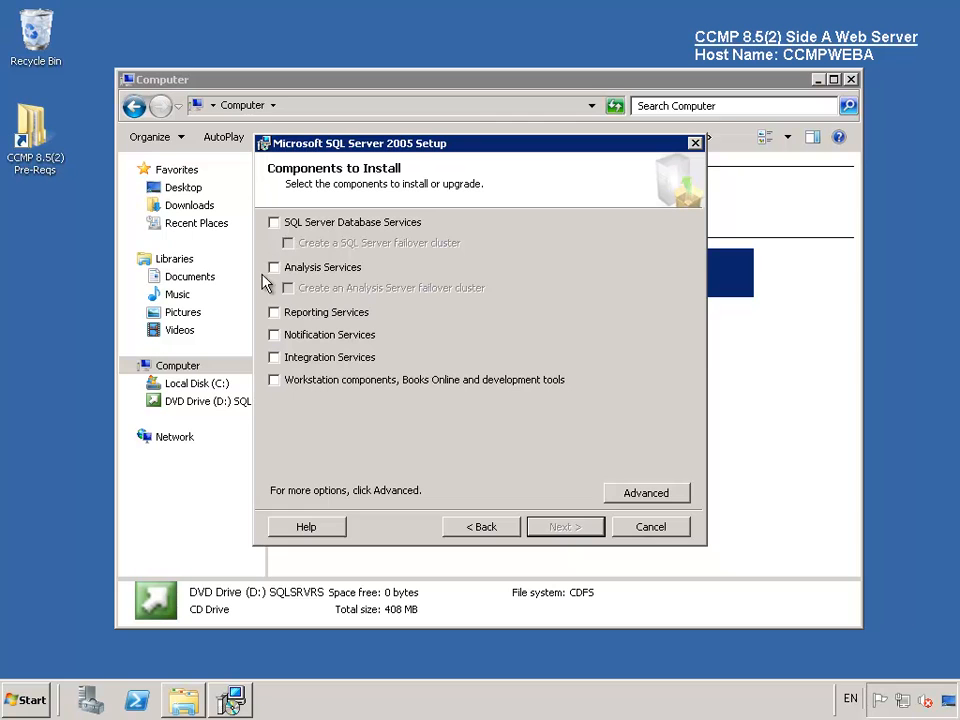
pyautogui.click(273, 313)
pyautogui.click(271, 381)
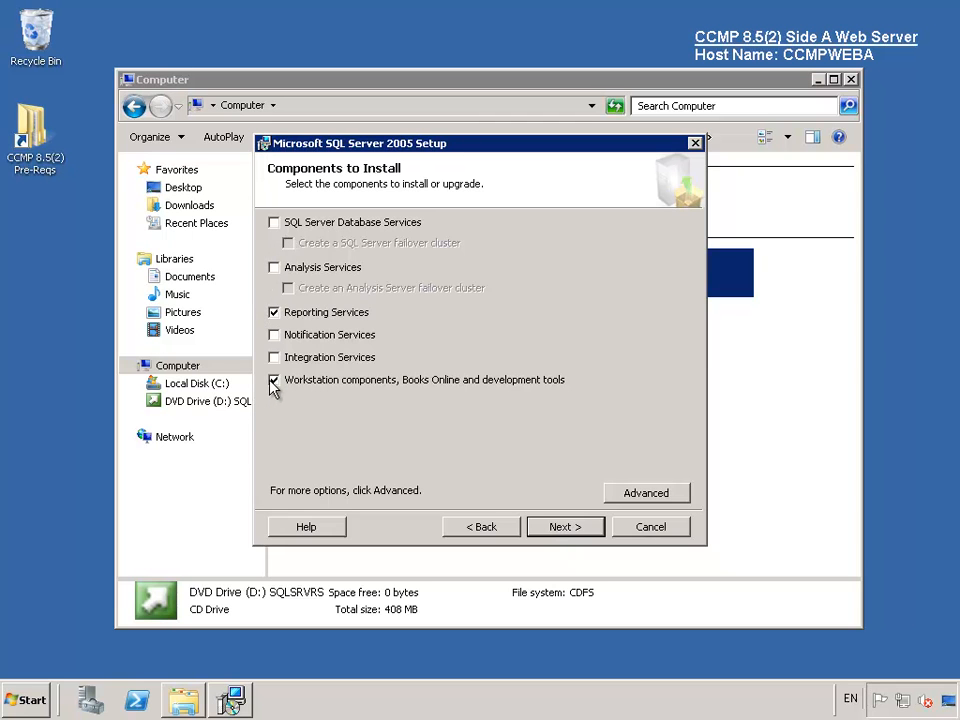
pyautogui.click(551, 524)
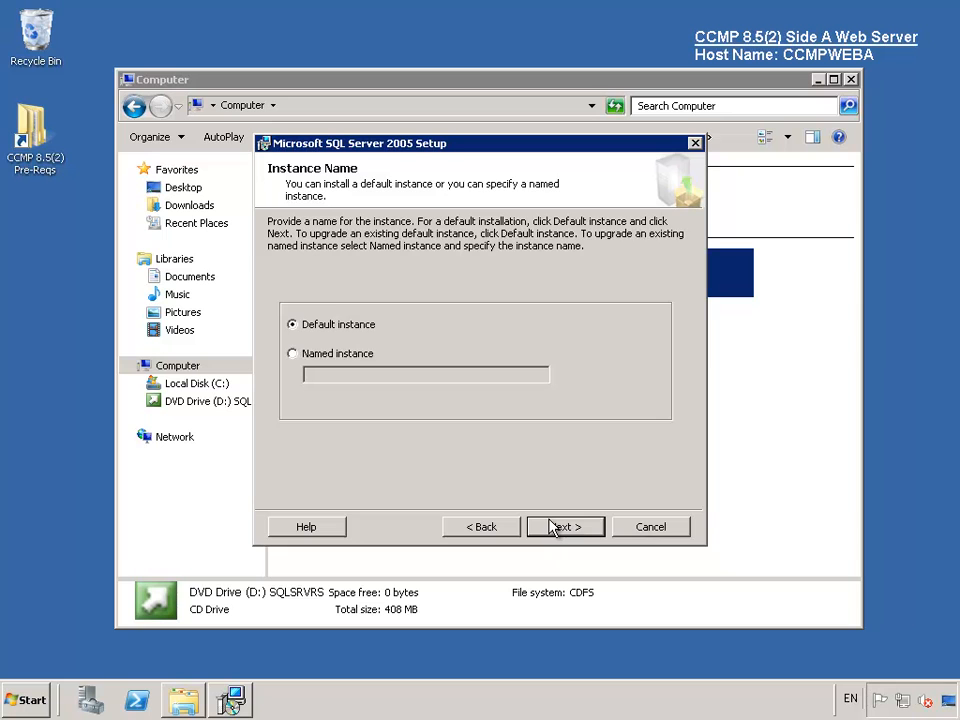
pyautogui.click(552, 525)
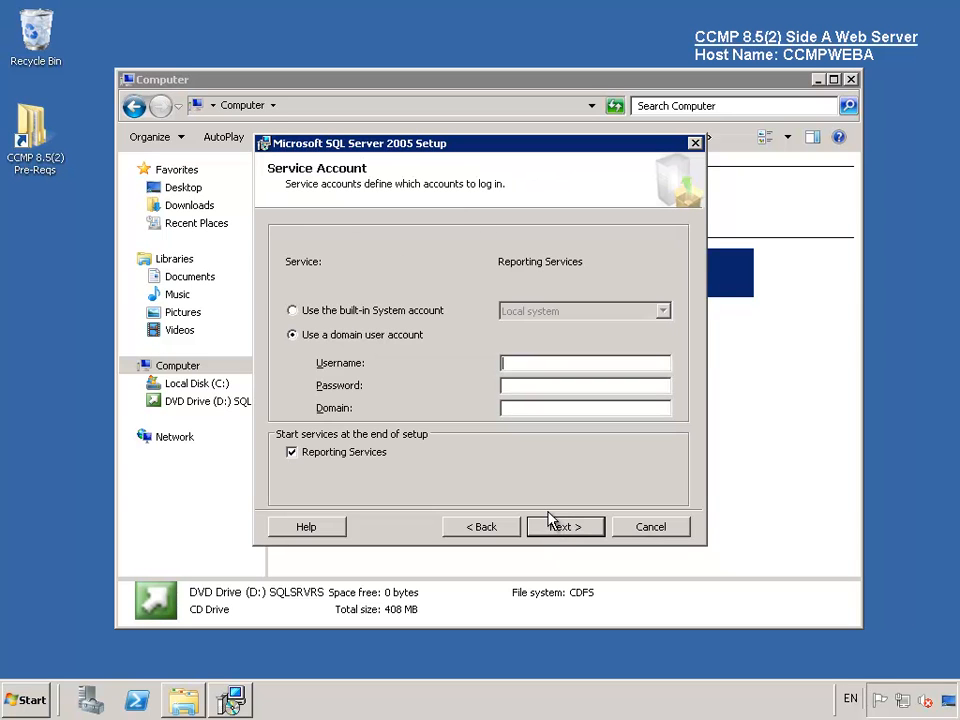
# - Use the built-in Local System account, install the report server unconfigured, and leave error reporting off
pyautogui.click(374, 314)
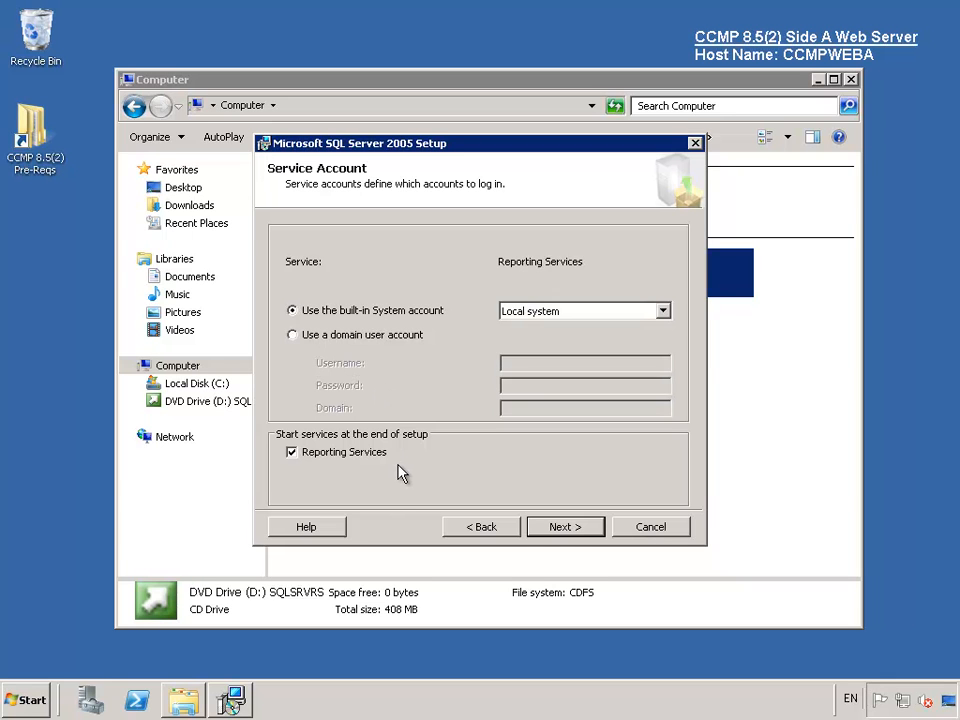
pyautogui.click(558, 530)
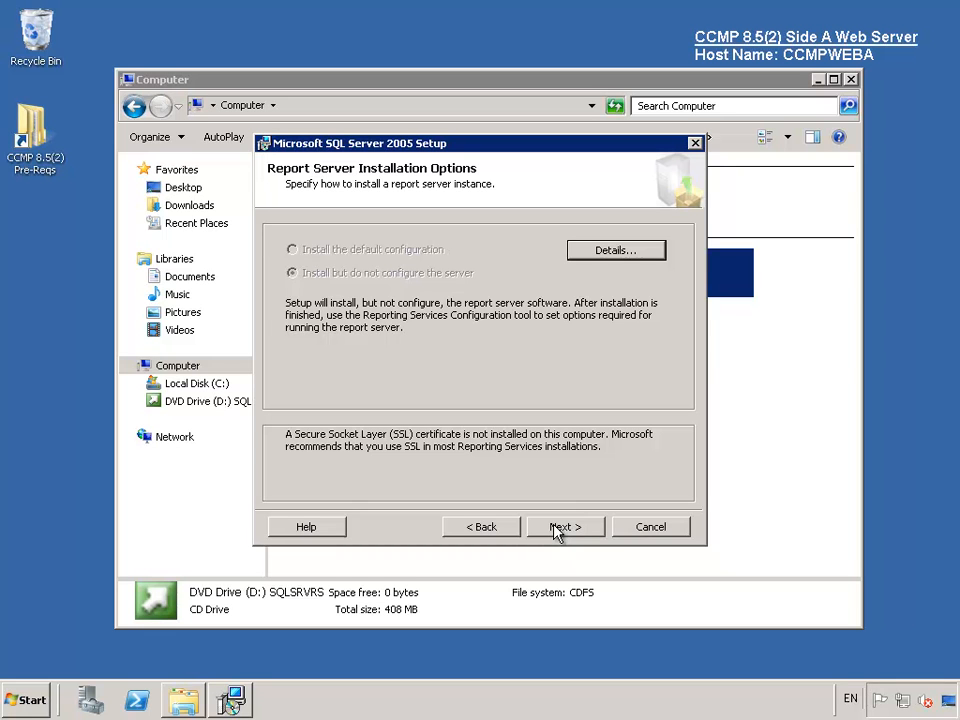
pyautogui.click(558, 530)
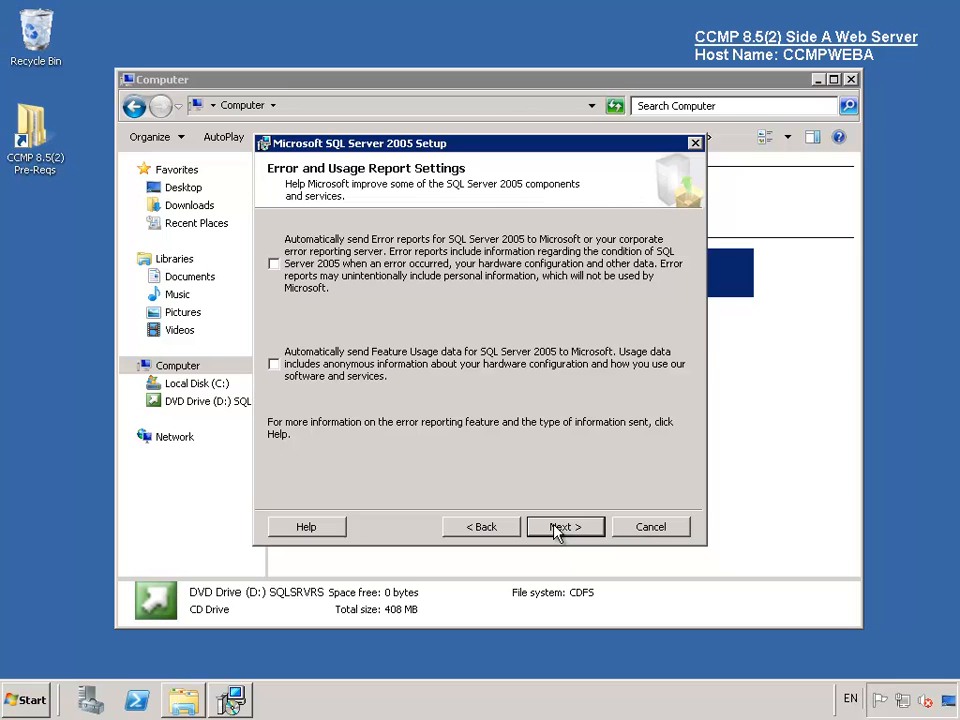
pyautogui.click(558, 530)
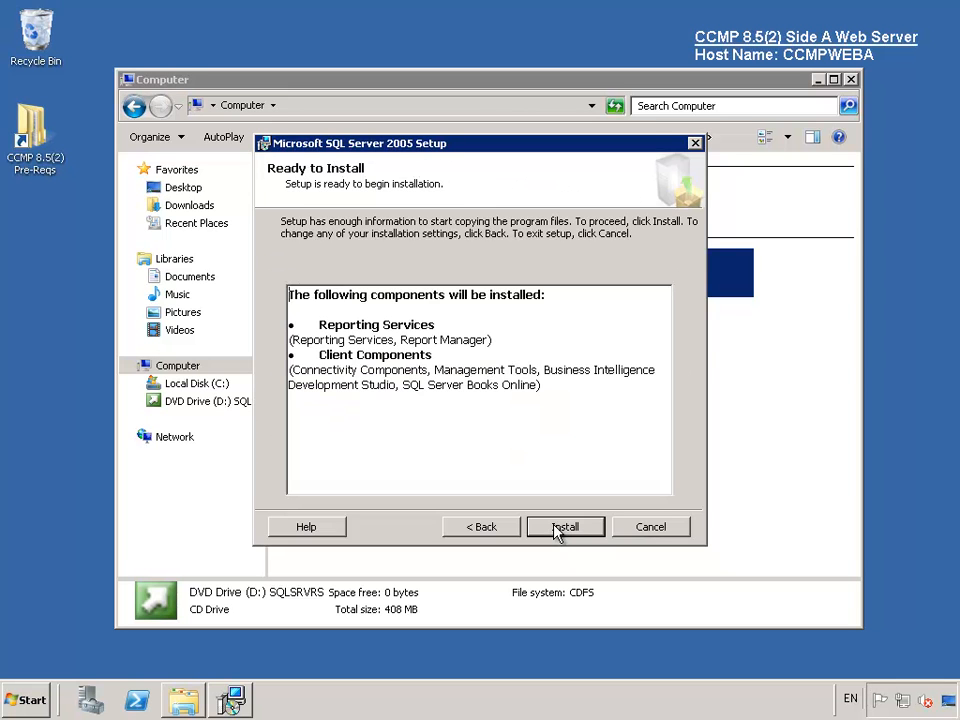
# - Install Reporting Services and client components, then finish and close the setup wizard
pyautogui.click(565, 527)
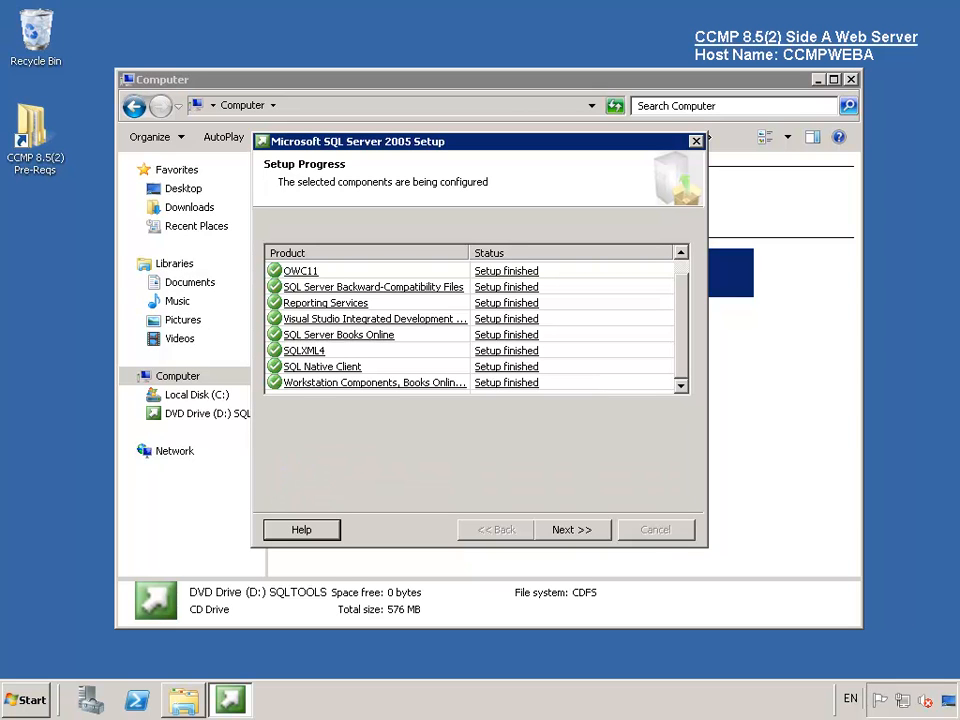
pyautogui.click(576, 535)
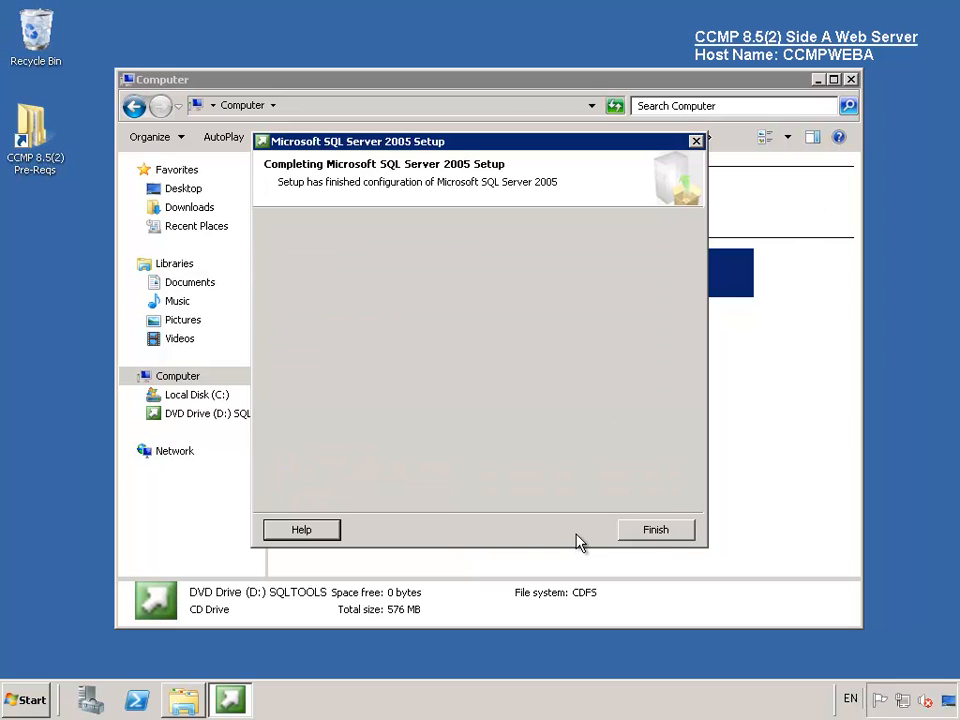
pyautogui.click(655, 531)
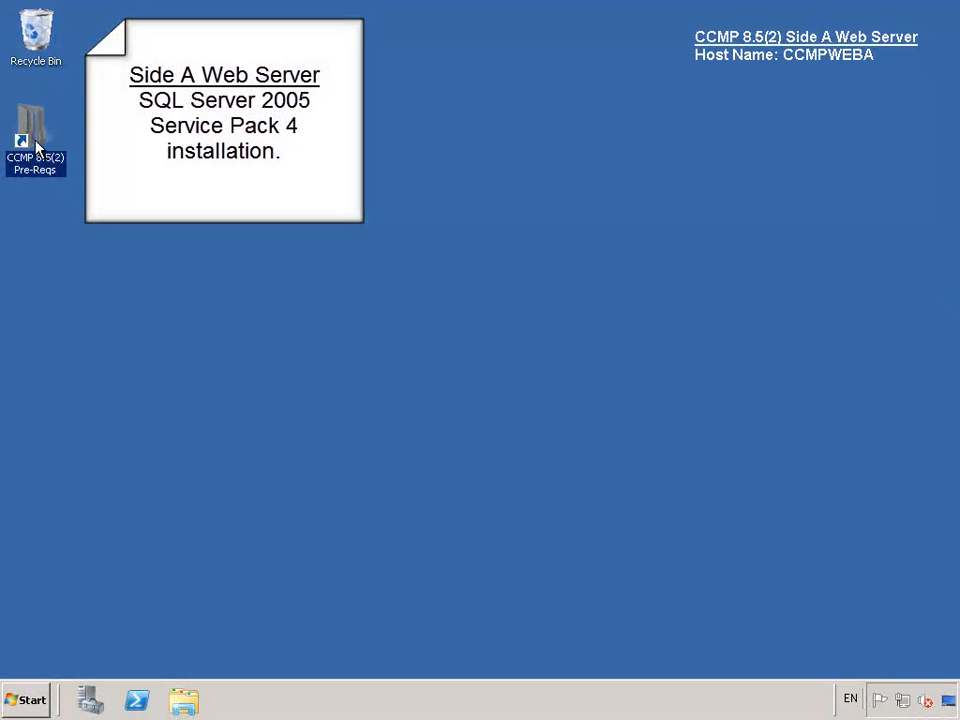
# - Launch the SQL Server 2005 32-bit SP4 installer from Pre-Reqs > Web Server
pyautogui.doubleClick(38, 147)
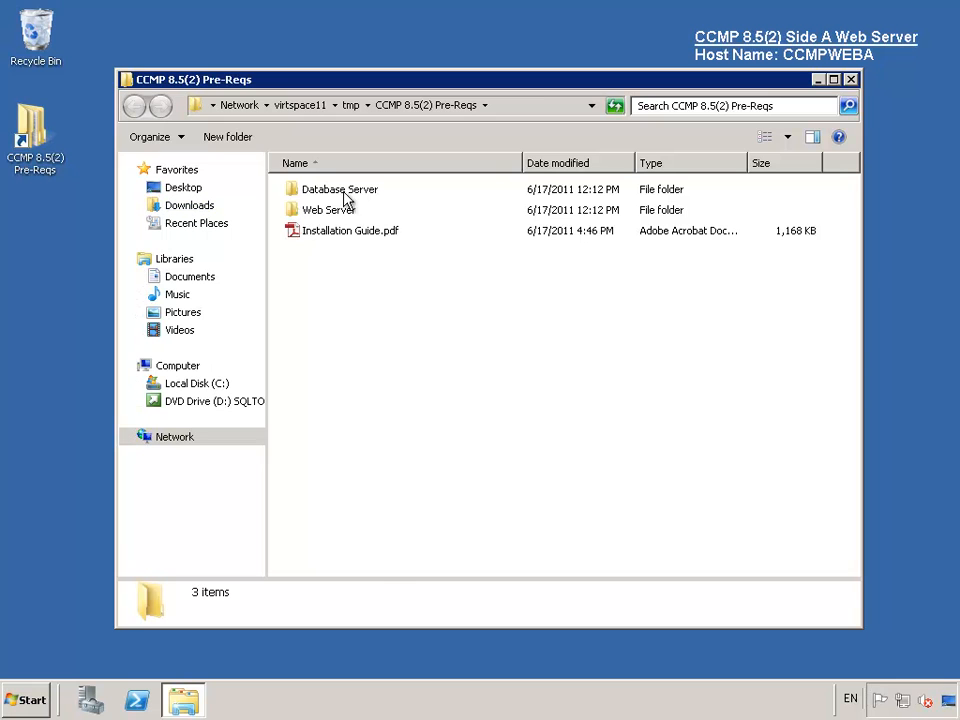
pyautogui.doubleClick(321, 213)
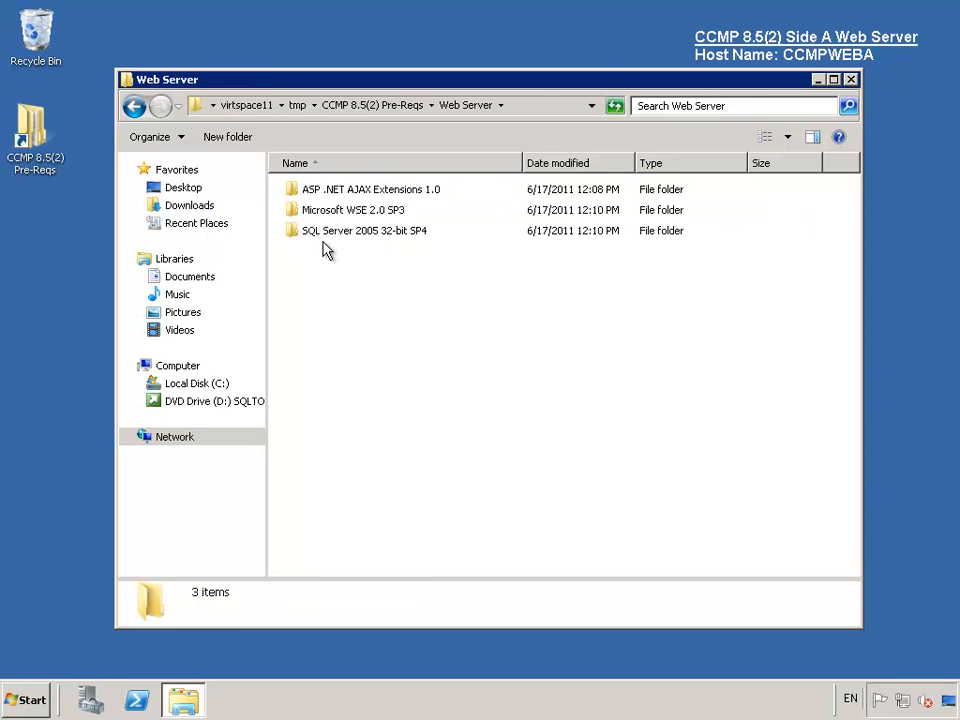
pyautogui.doubleClick(330, 233)
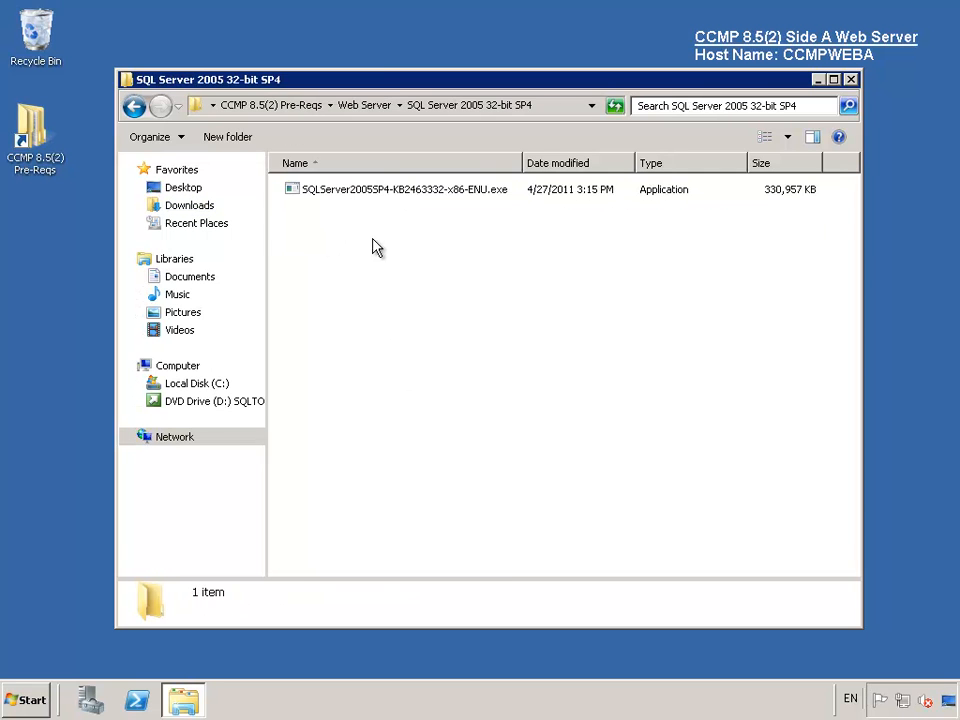
pyautogui.doubleClick(385, 193)
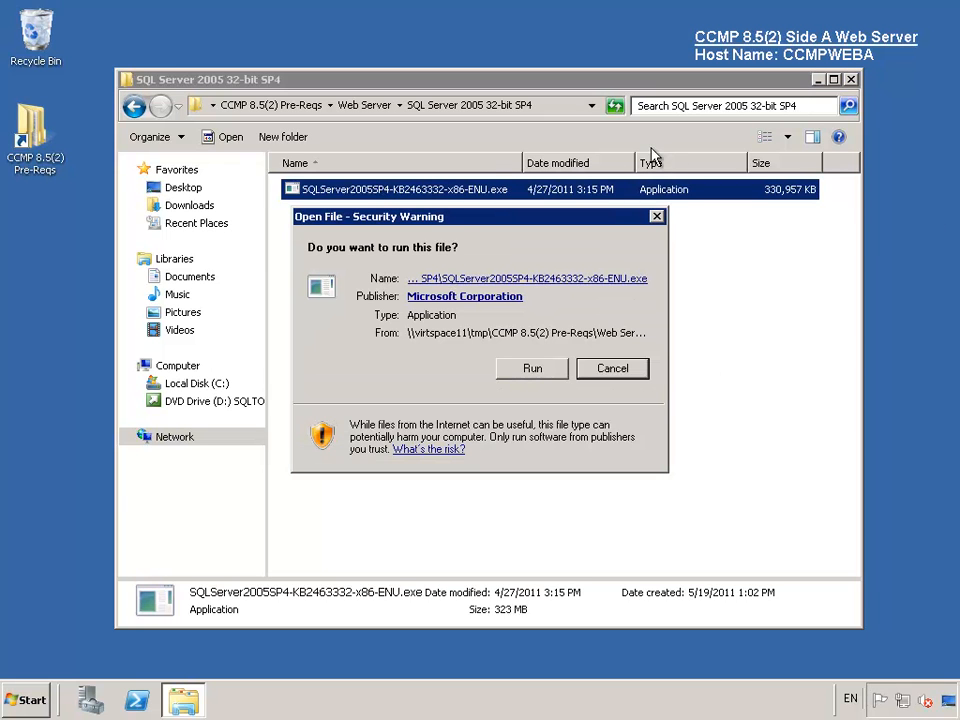
pyautogui.click(533, 369)
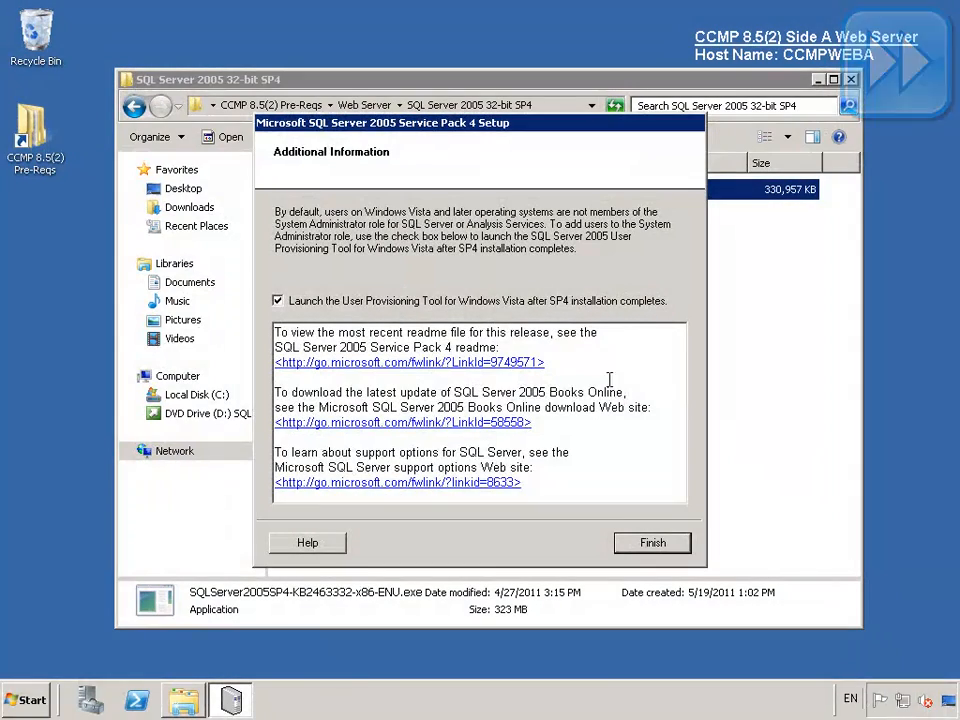
# - Finish SP4 setup without launching the User Provisioning Tool and close the folder window
pyautogui.click(590, 301)
pyautogui.click(653, 543)
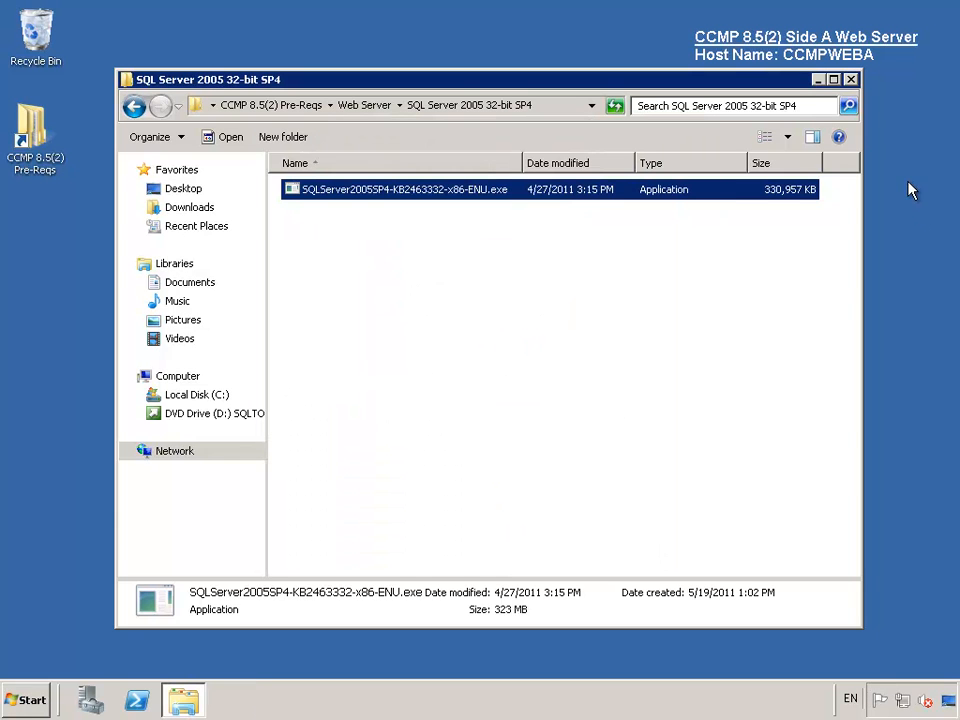
pyautogui.click(851, 80)
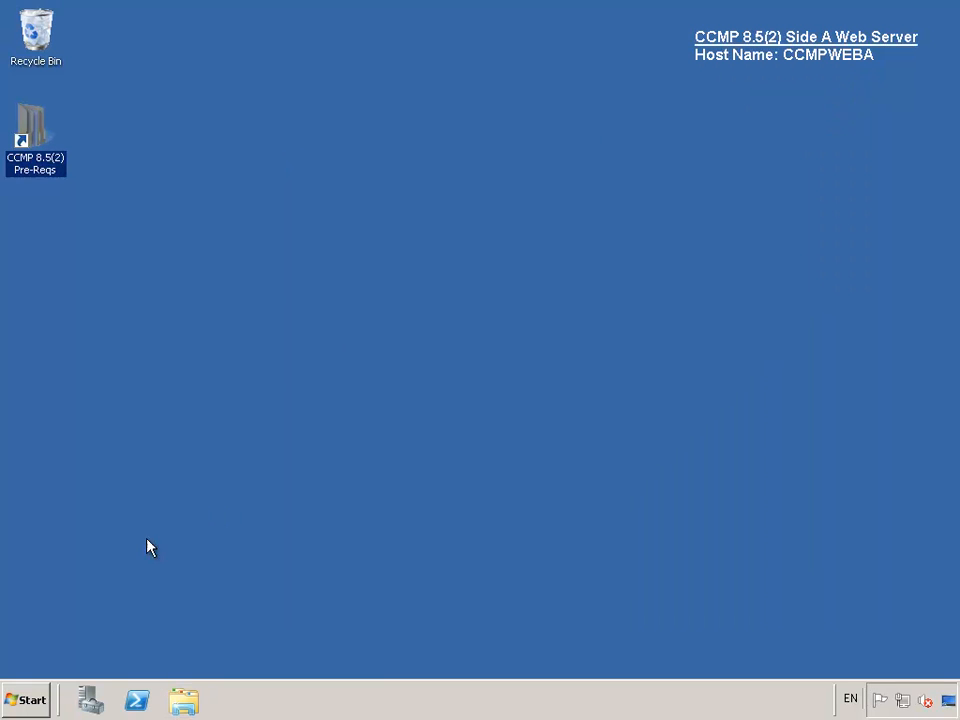
# - Restart the server with 'sp4' entered as the restart comment
pyautogui.click(28, 698)
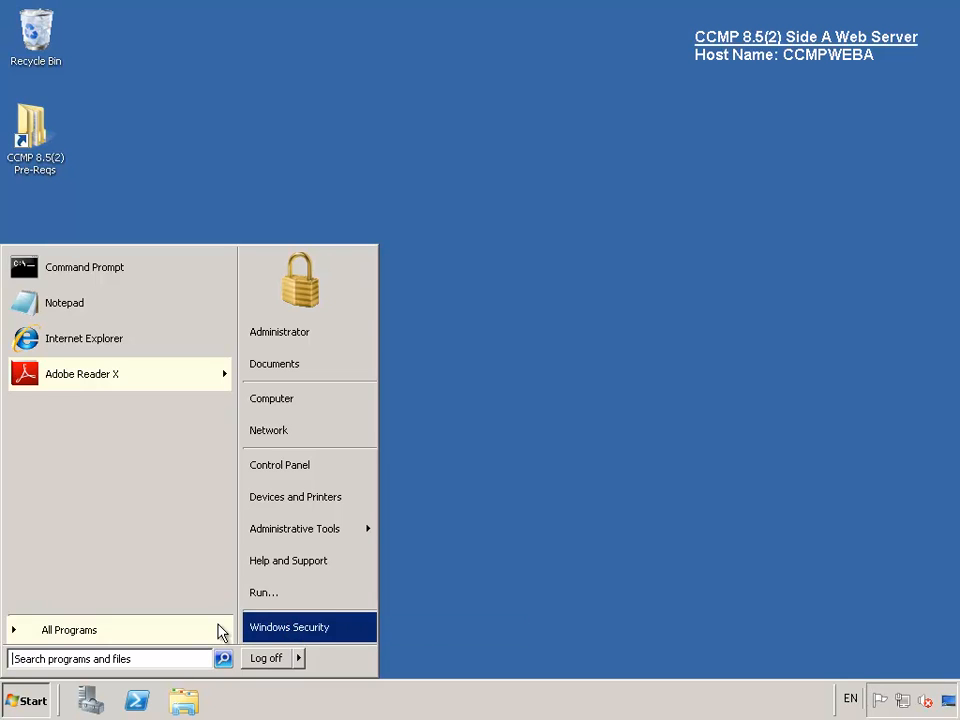
pyautogui.click(298, 664)
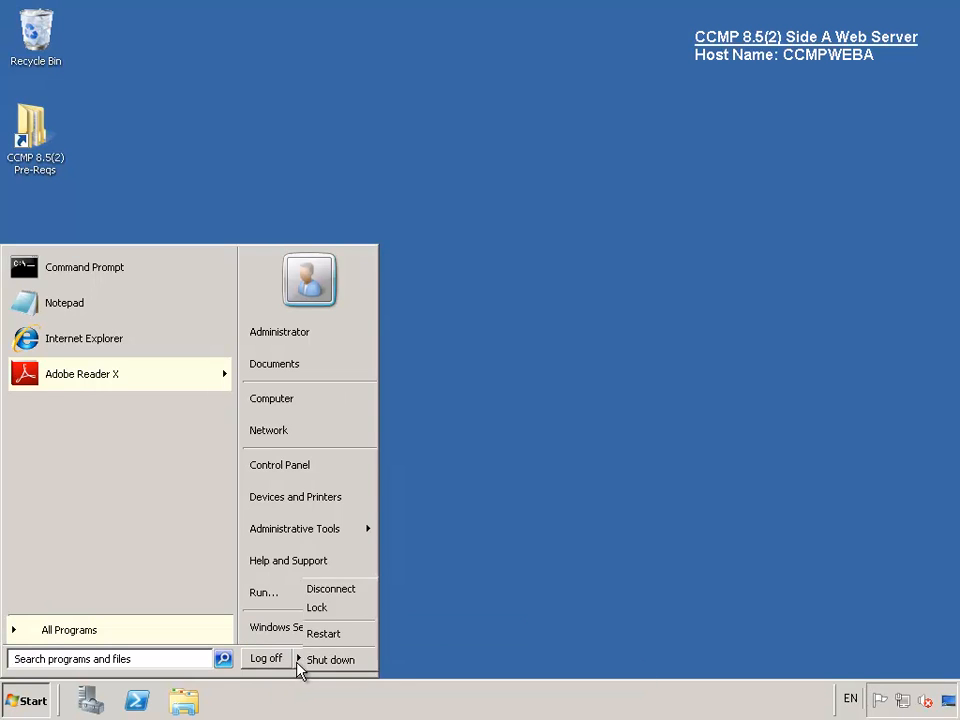
pyautogui.click(350, 634)
pyautogui.click(399, 356)
pyautogui.write('sp4')
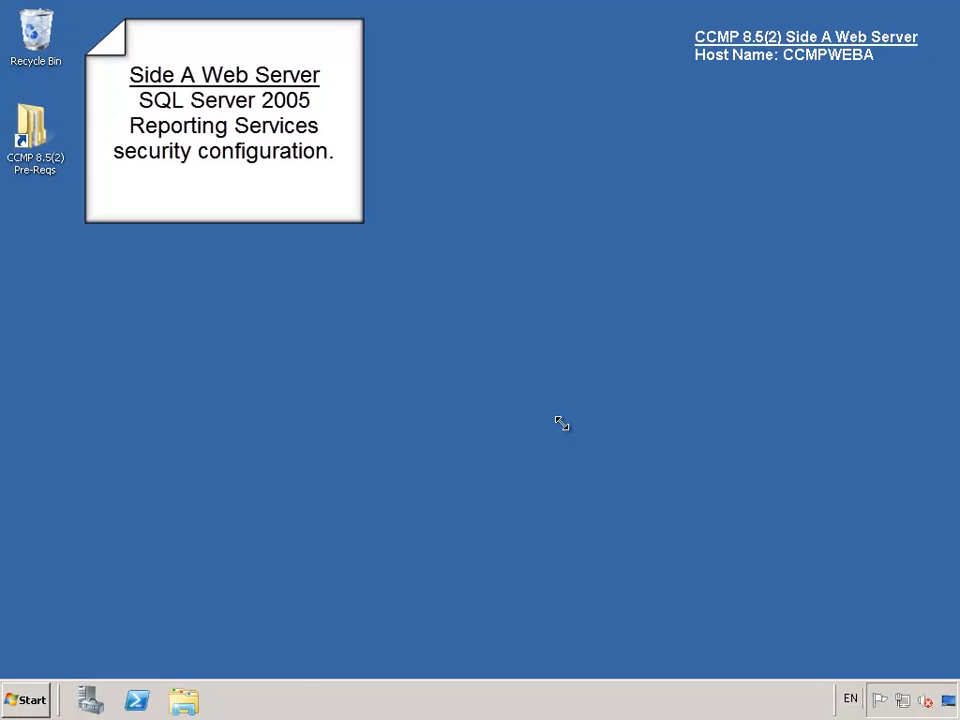
pyautogui.click(30, 699)
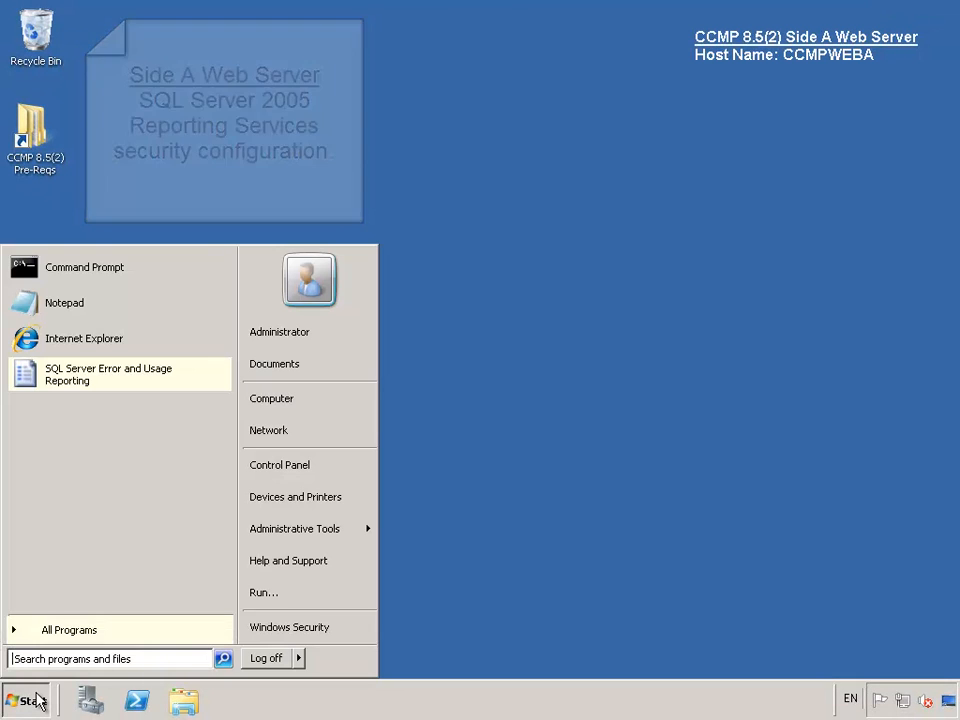
# - Launch Reporting Services Configuration, connect to CCMPWEBA\MSSQLSERVER, and view the Report Server Virtual Directory page
pyautogui.click(73, 639)
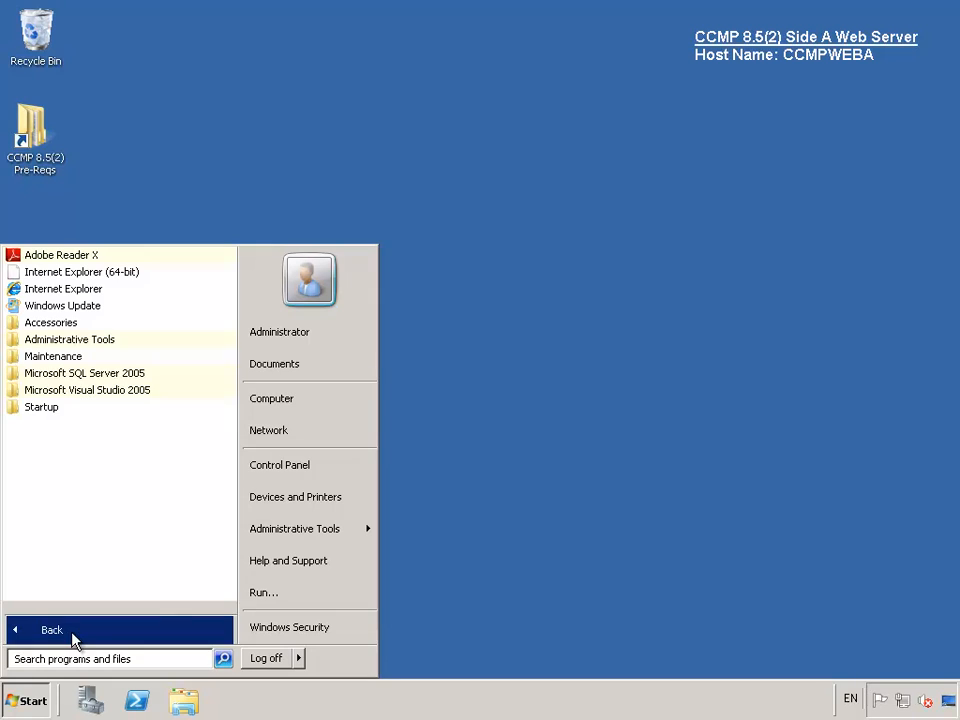
pyautogui.click(107, 375)
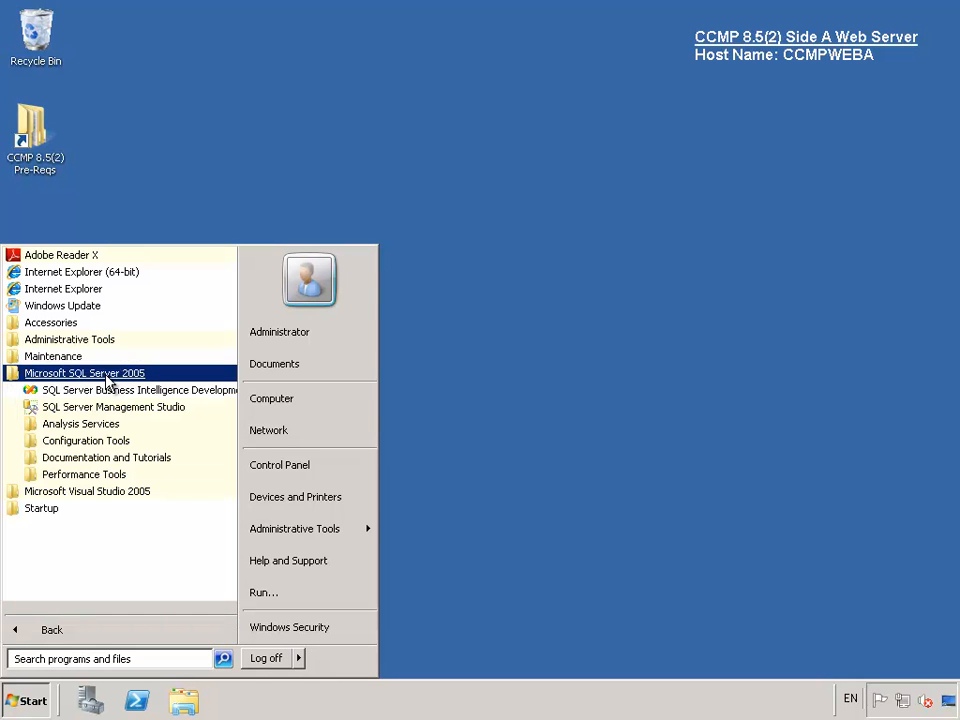
pyautogui.click(105, 441)
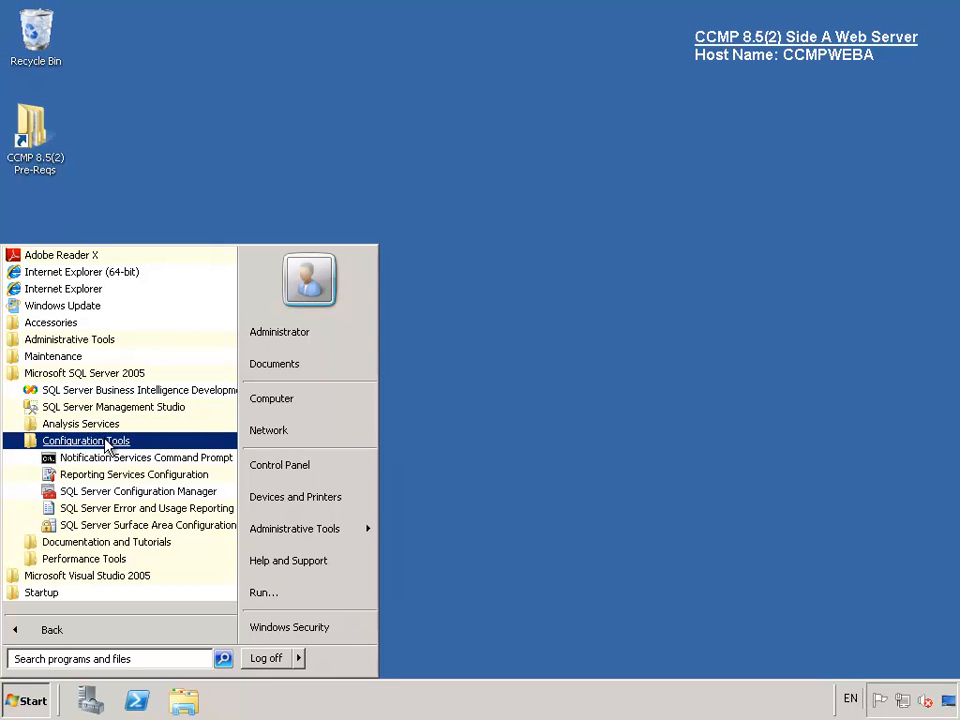
pyautogui.click(133, 476)
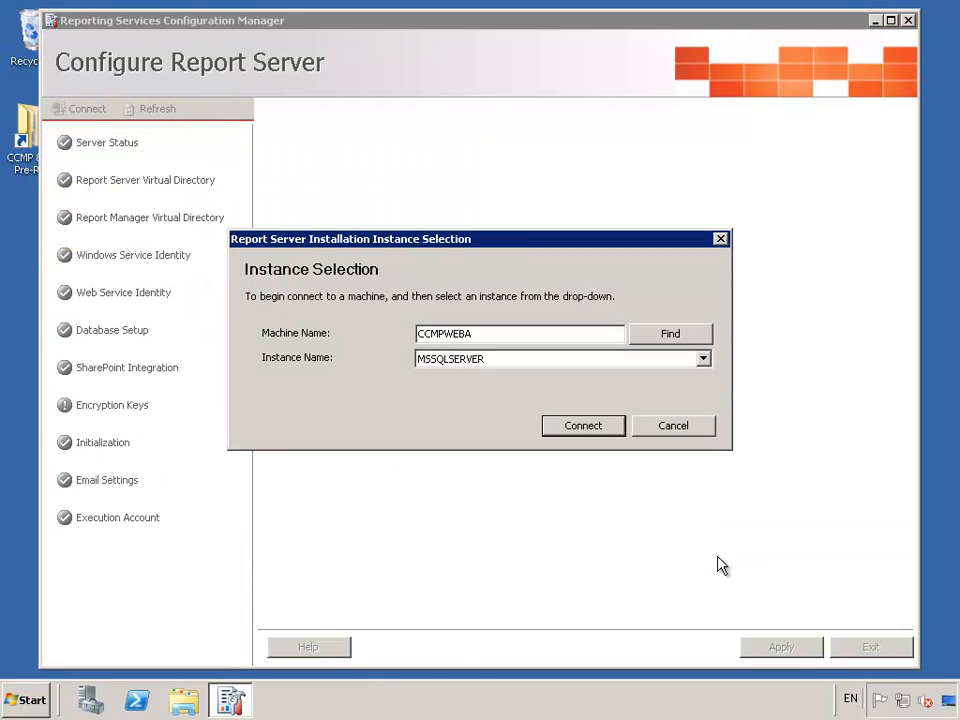
pyautogui.click(593, 428)
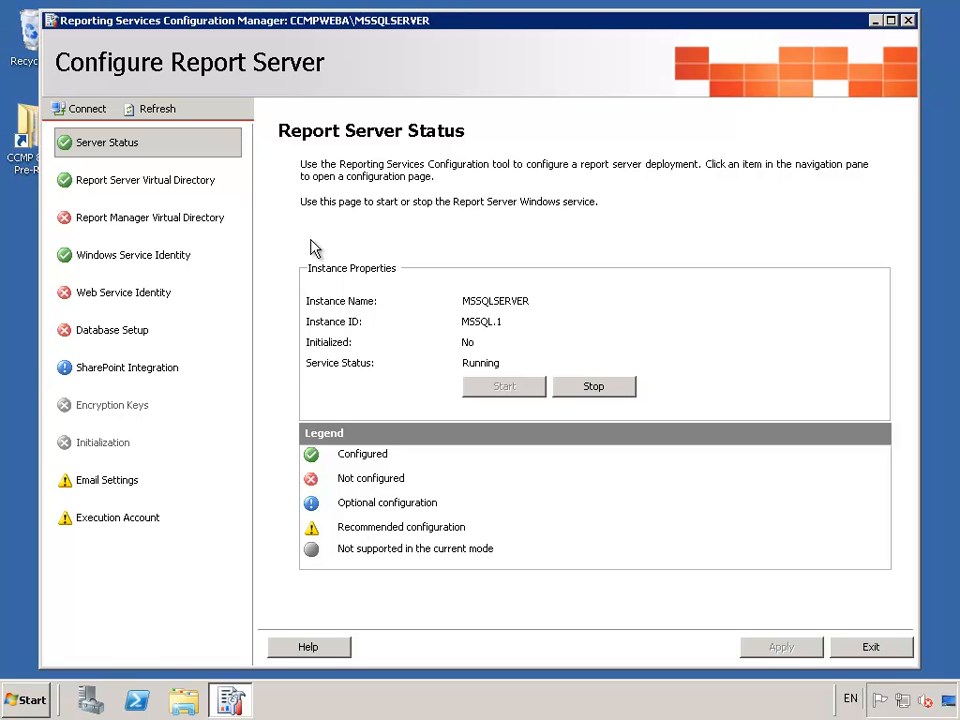
pyautogui.click(128, 186)
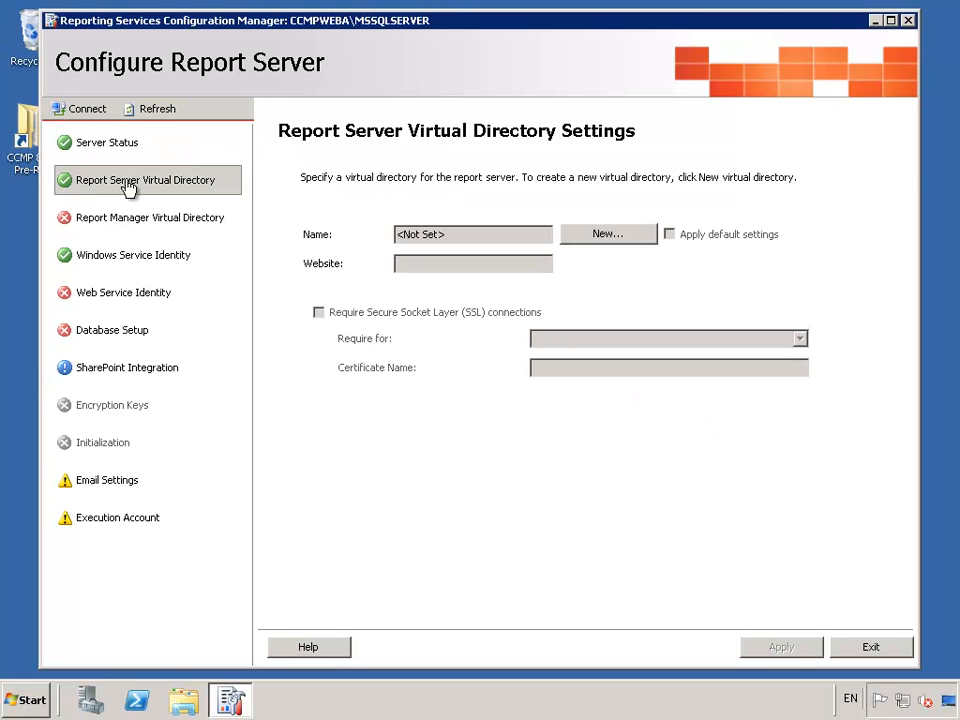
# - Create the ReportServer and Reports virtual directories under Default Web Site
pyautogui.click(591, 240)
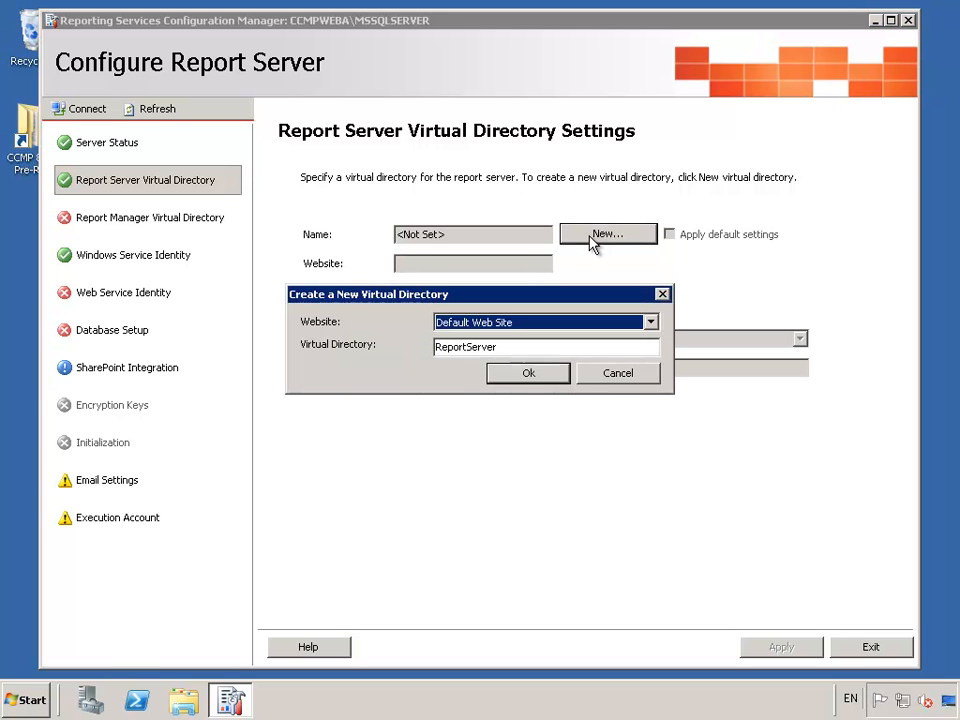
pyautogui.click(529, 373)
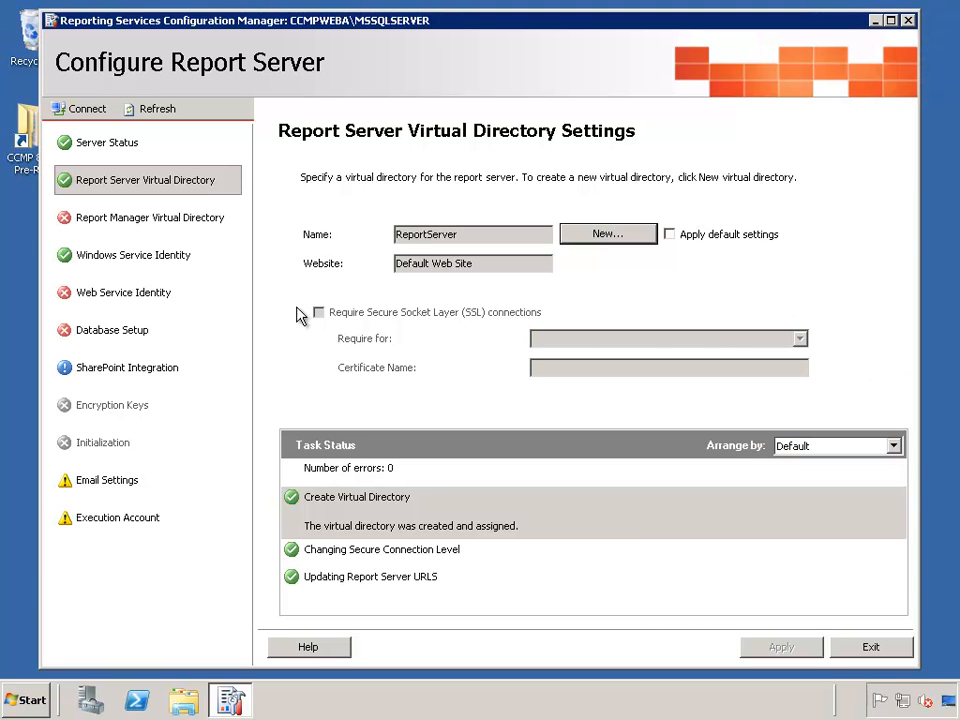
pyautogui.click(178, 222)
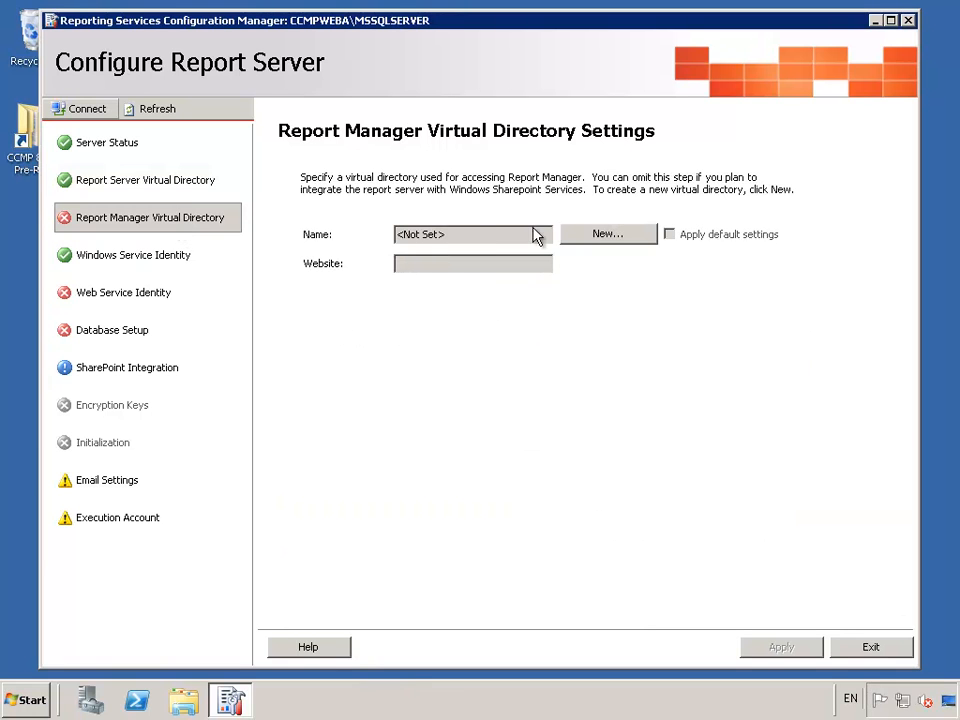
pyautogui.click(621, 246)
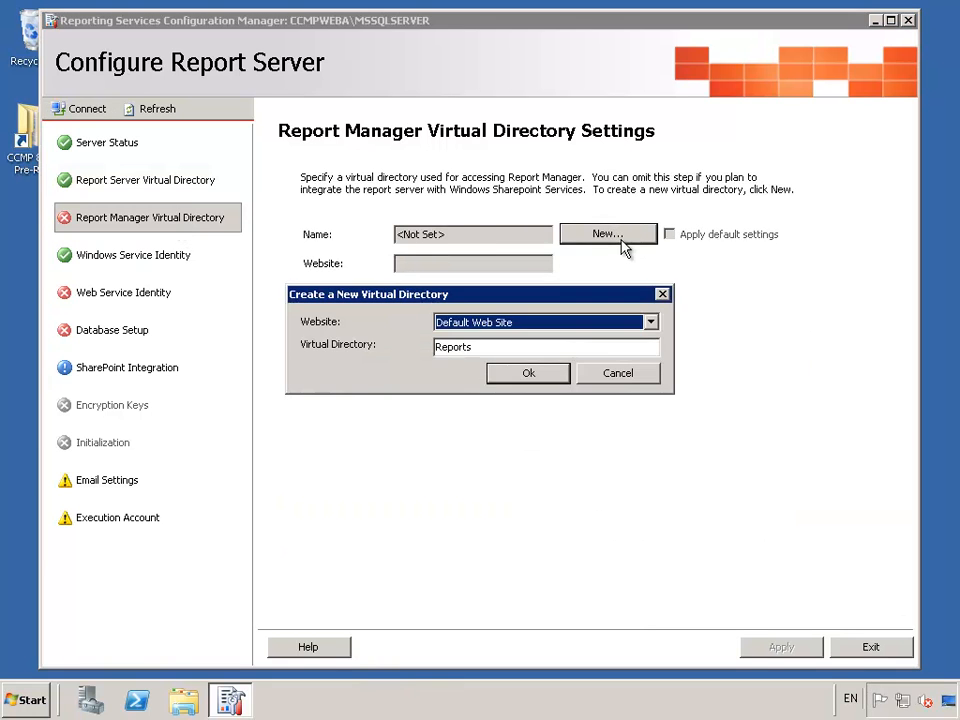
pyautogui.click(529, 373)
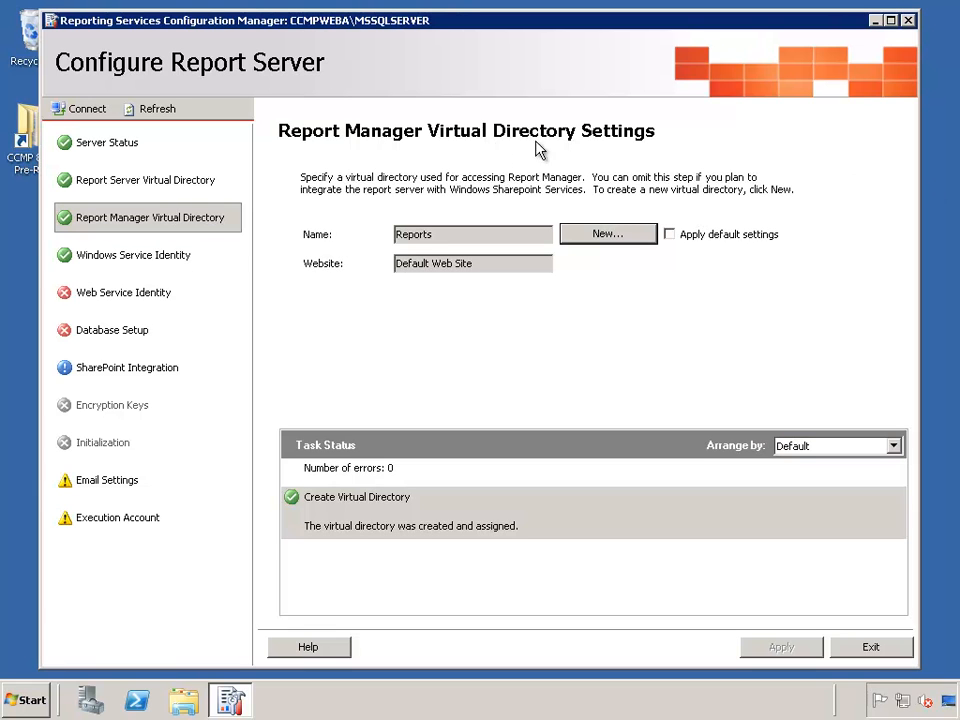
pyautogui.click(116, 299)
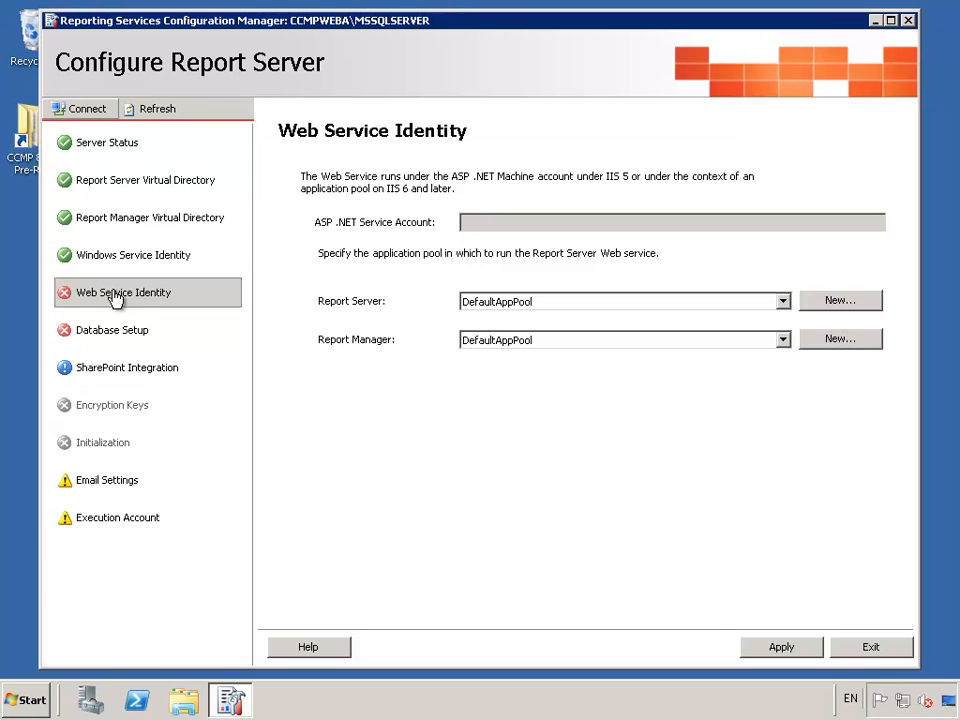
# - Create a new Local System application pool named ReportServer for Report Server
pyautogui.click(812, 303)
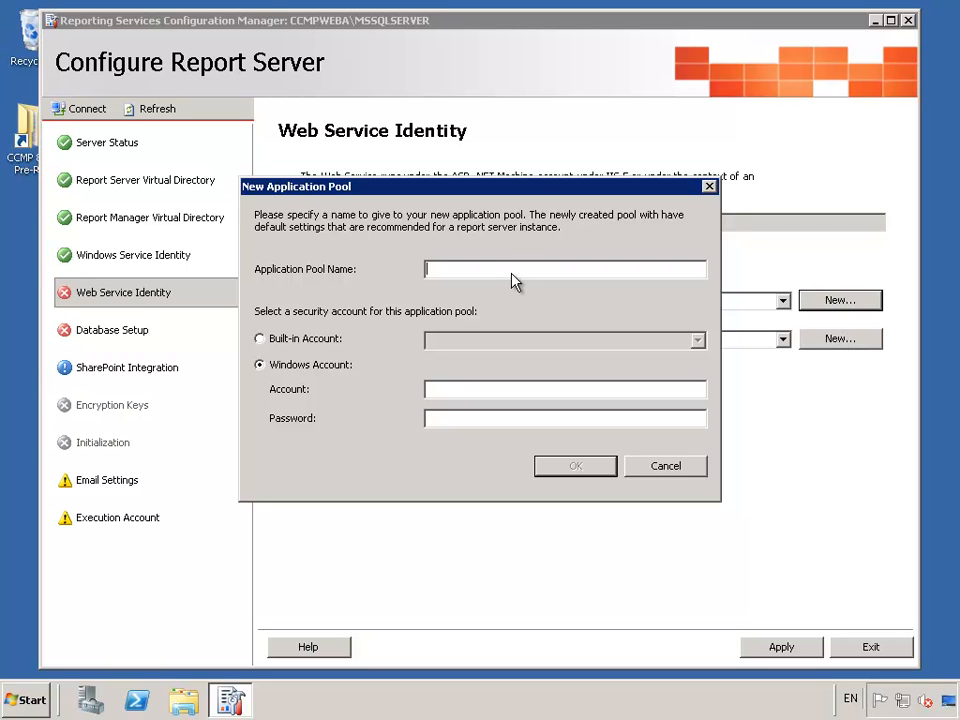
pyautogui.write('ReportServer')
pyautogui.click(314, 340)
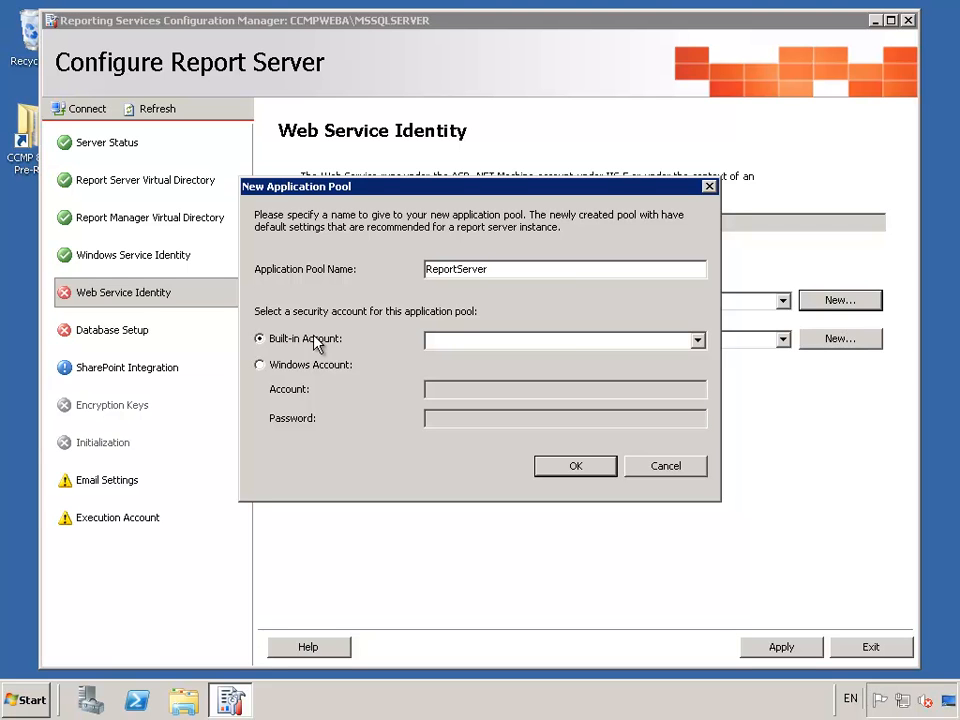
pyautogui.click(699, 345)
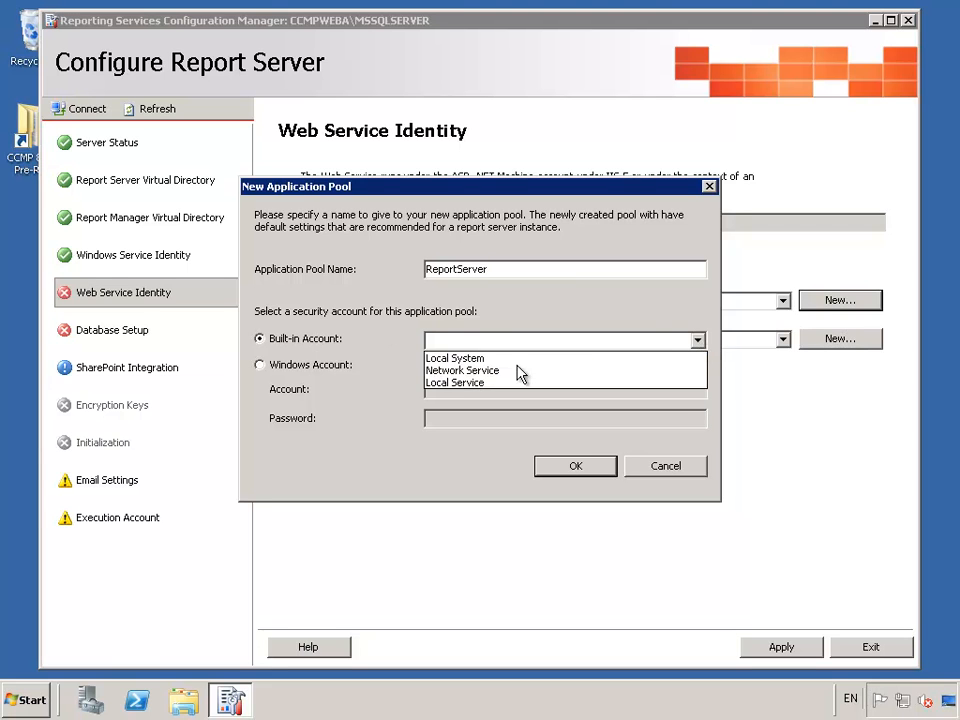
pyautogui.click(508, 359)
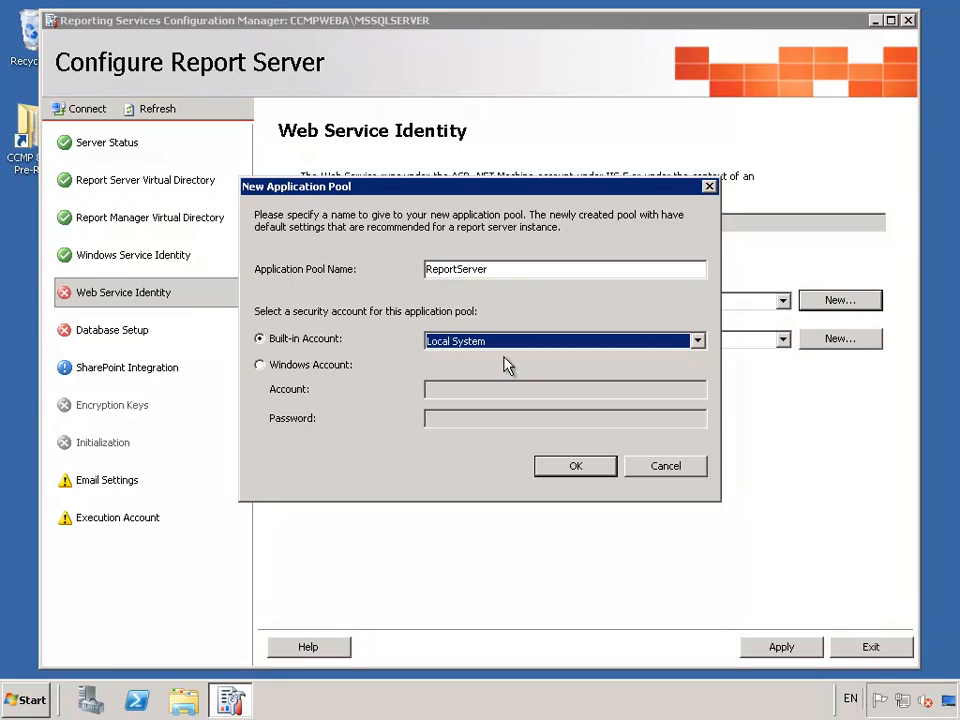
pyautogui.click(574, 466)
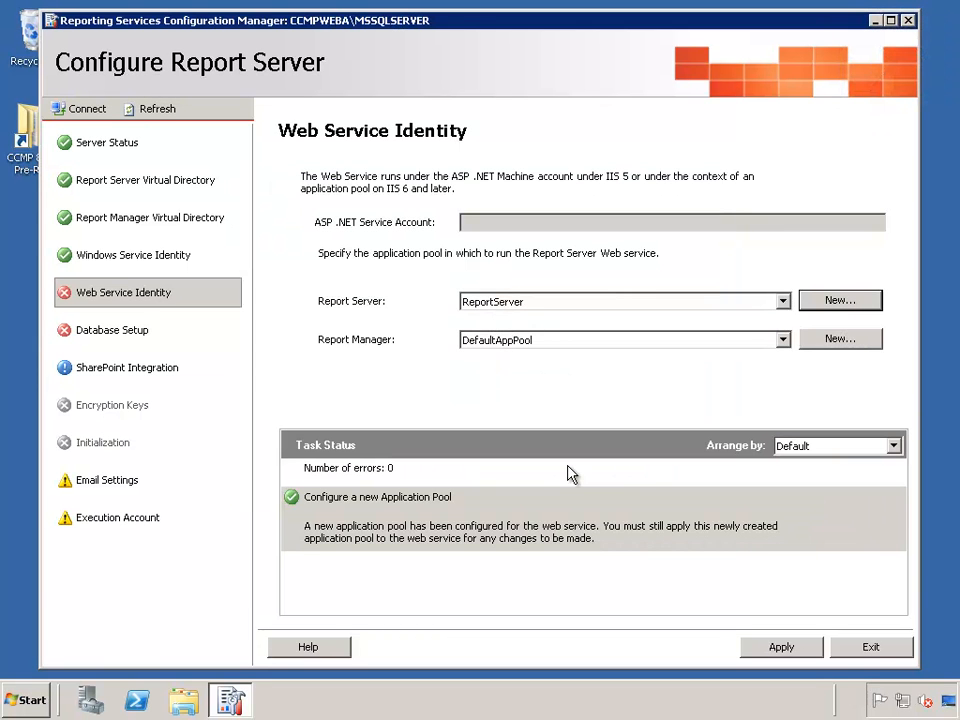
# - Create a Local System pool named ReportManager for Report Manager and apply the identity settings
pyautogui.click(832, 343)
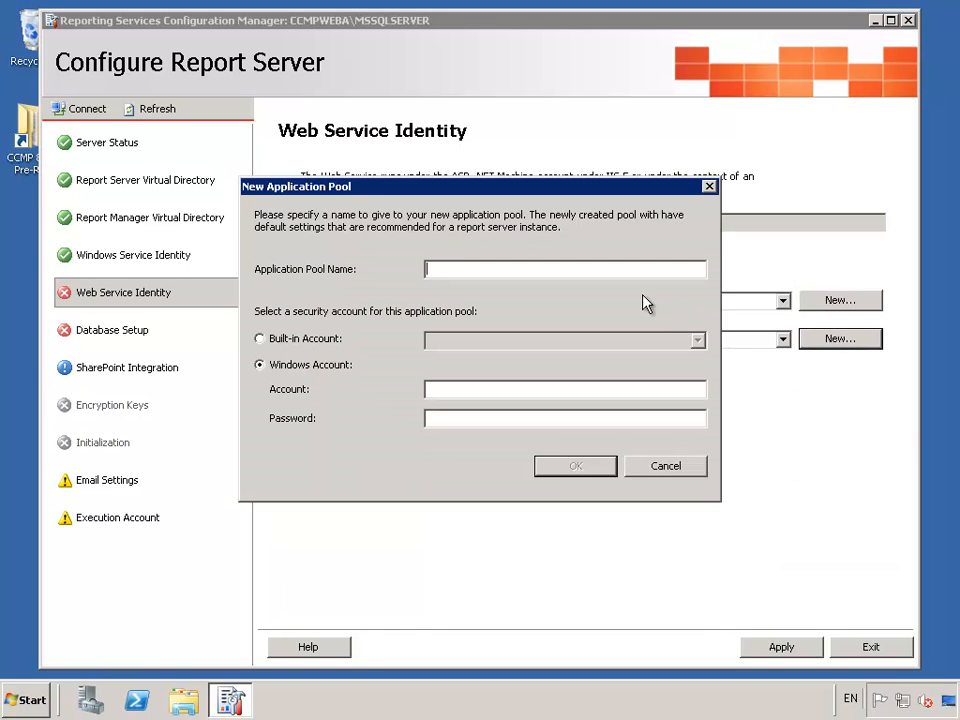
pyautogui.write('ReportManager')
pyautogui.click(326, 341)
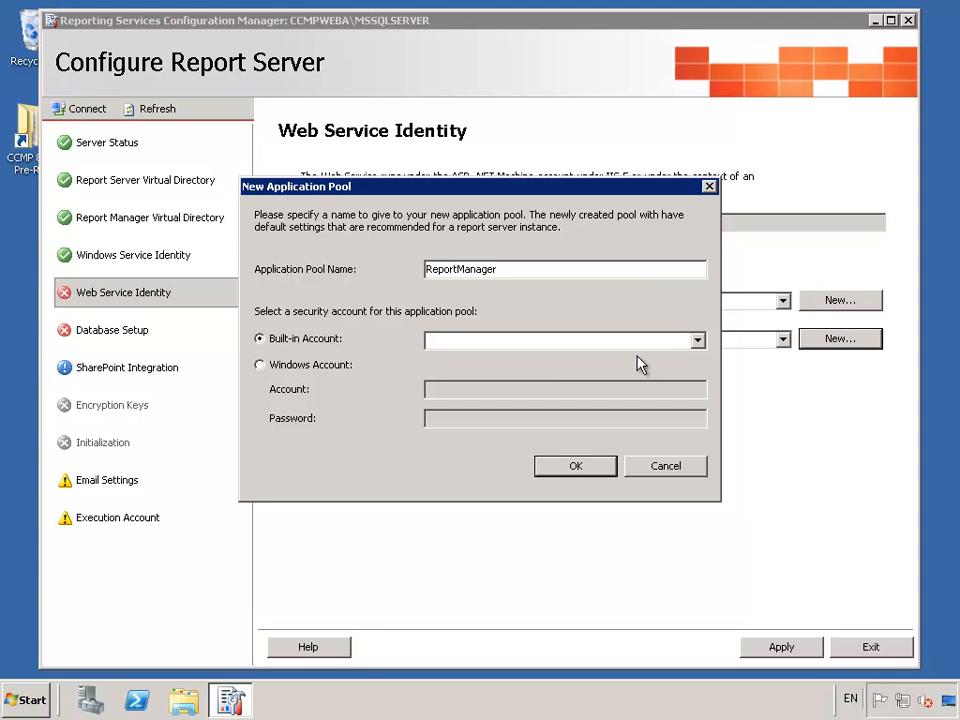
pyautogui.click(697, 341)
pyautogui.click(519, 359)
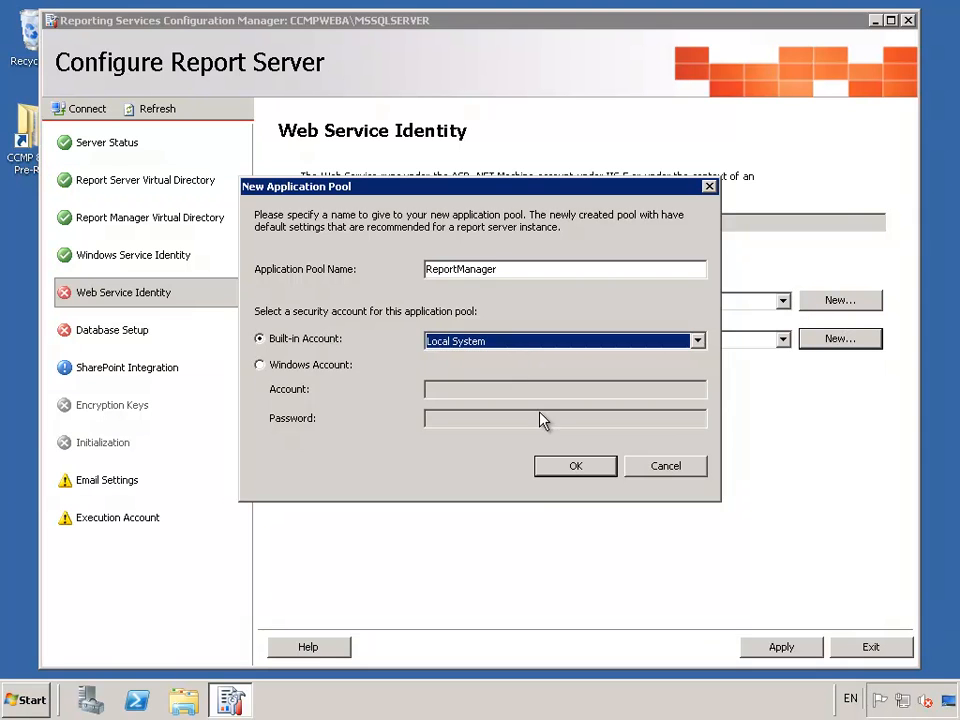
pyautogui.click(565, 468)
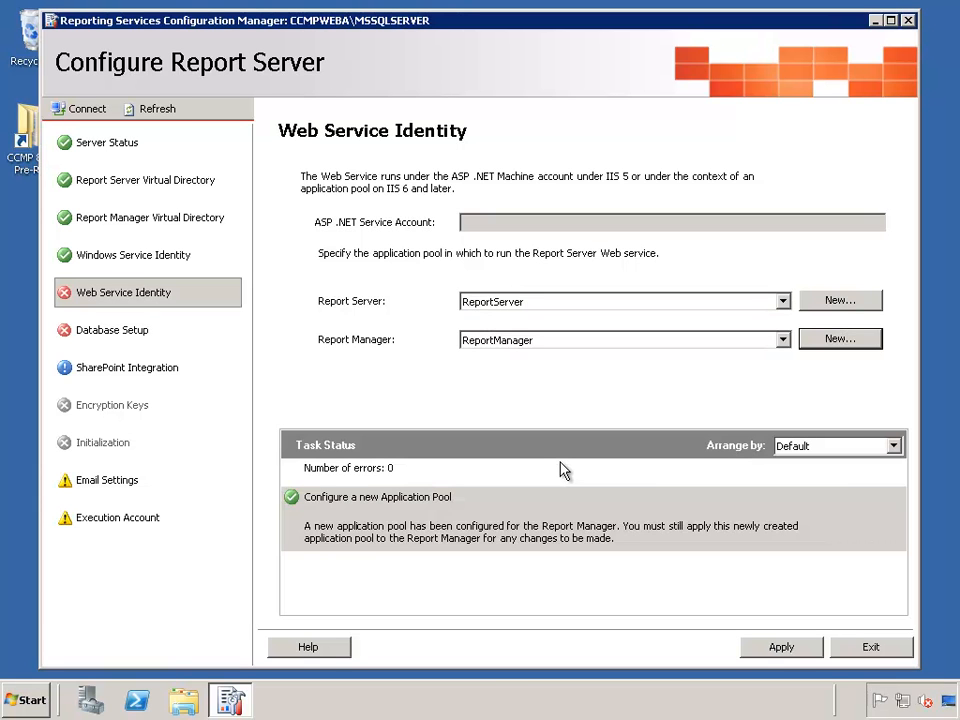
pyautogui.click(801, 649)
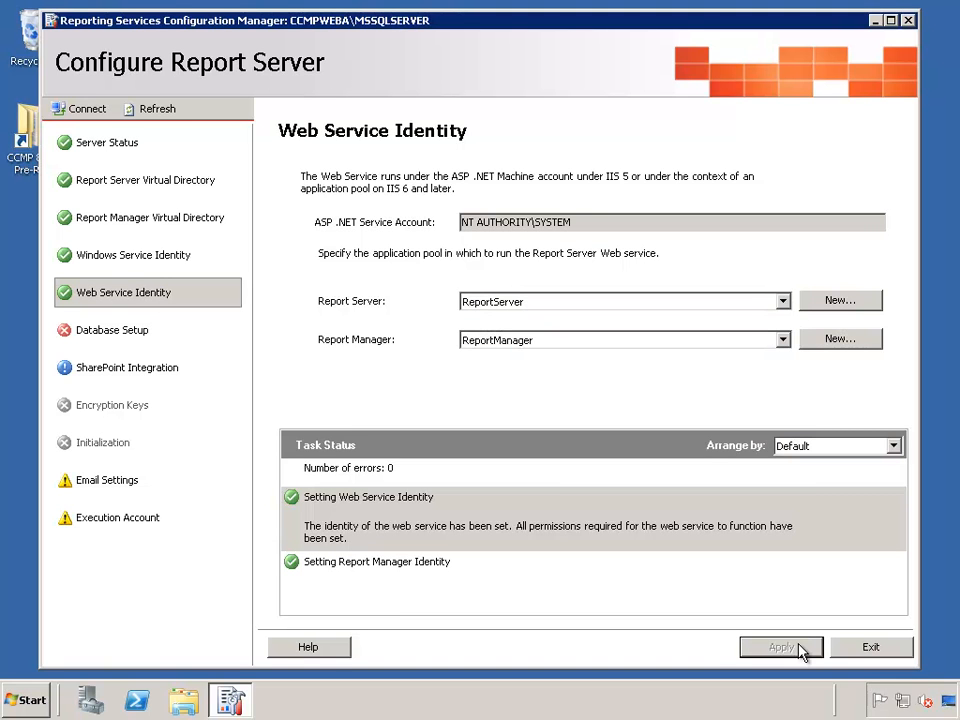
pyautogui.click(121, 333)
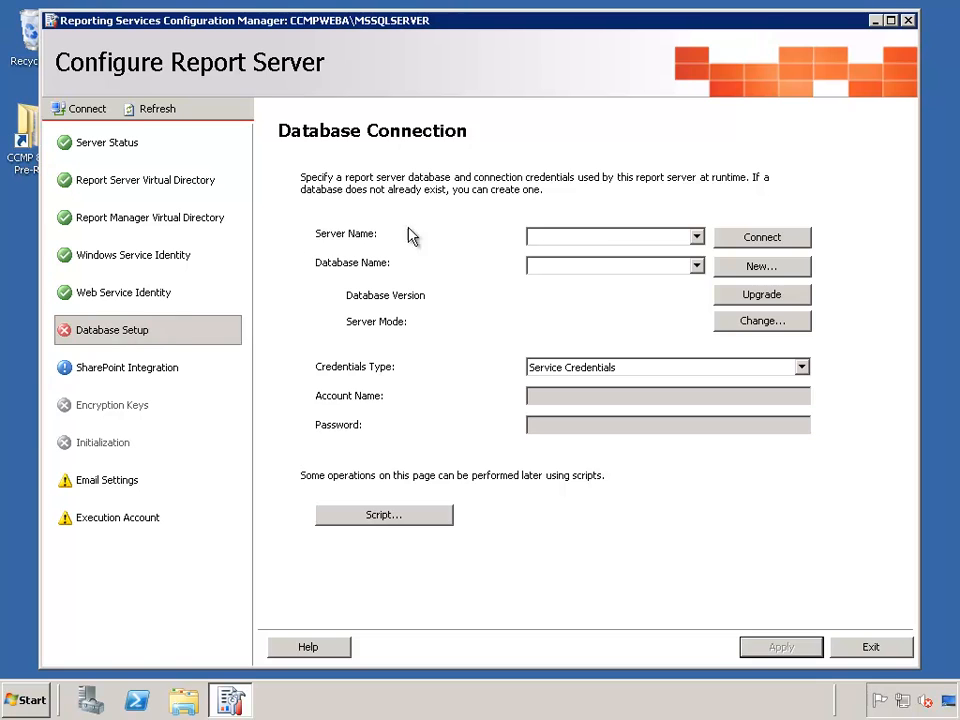
# - Connect to database server CCMPDBA using current user integrated security
pyautogui.click(609, 236)
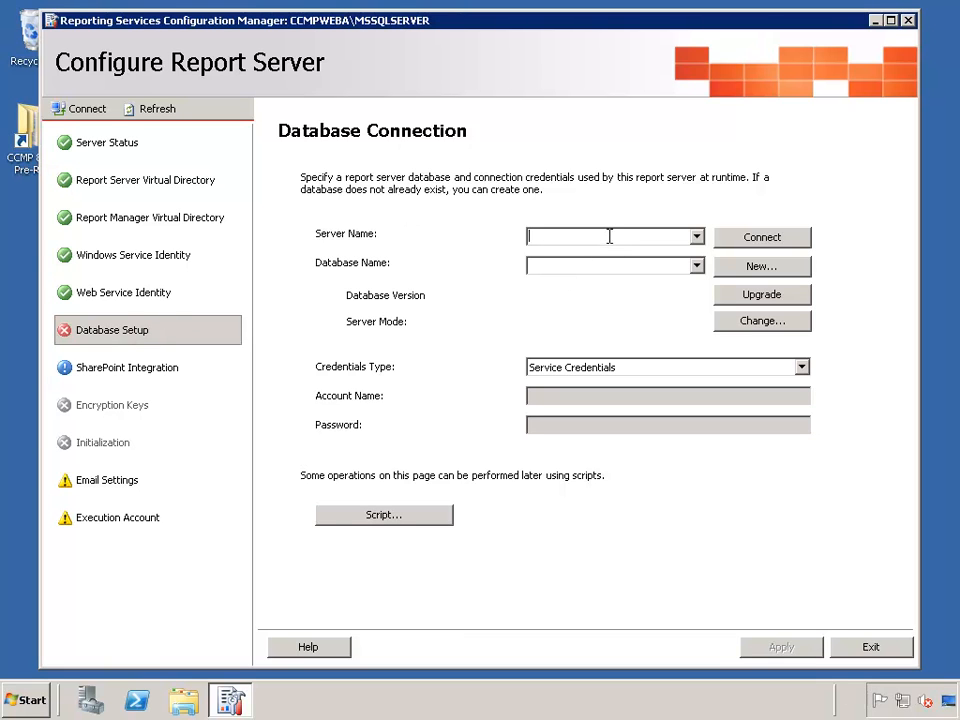
pyautogui.write('CCMPD')
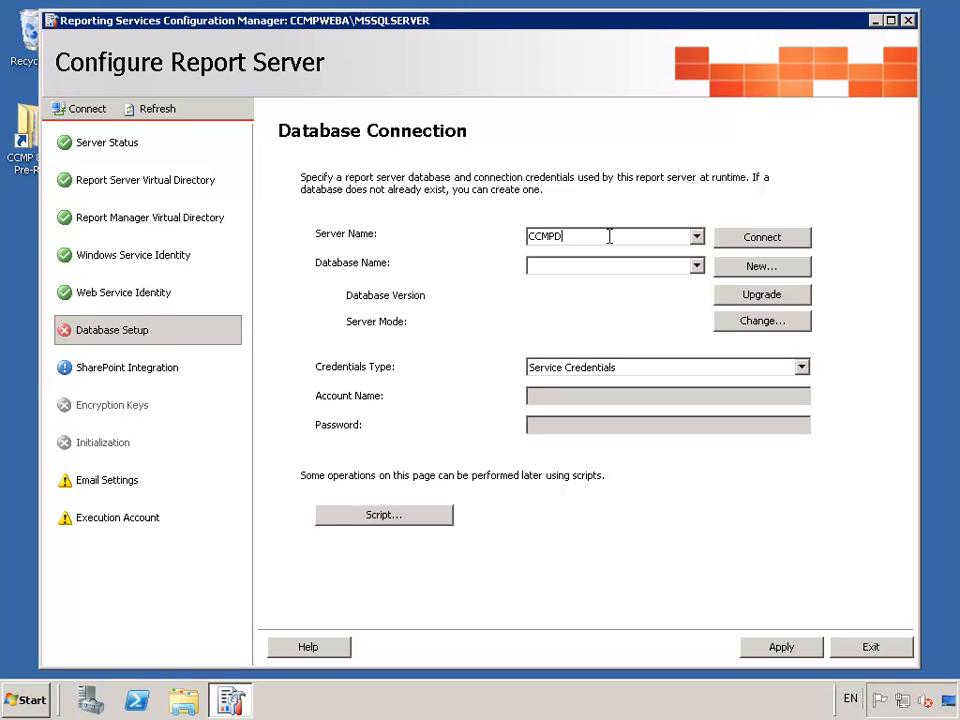
pyautogui.write('BA')
pyautogui.click(792, 237)
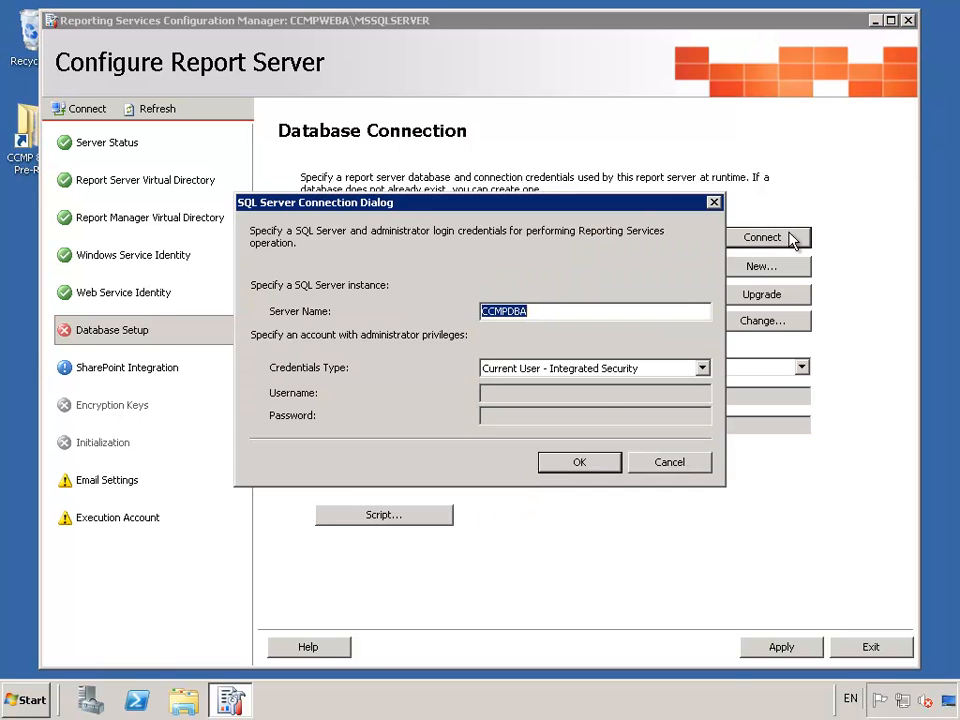
pyautogui.click(584, 466)
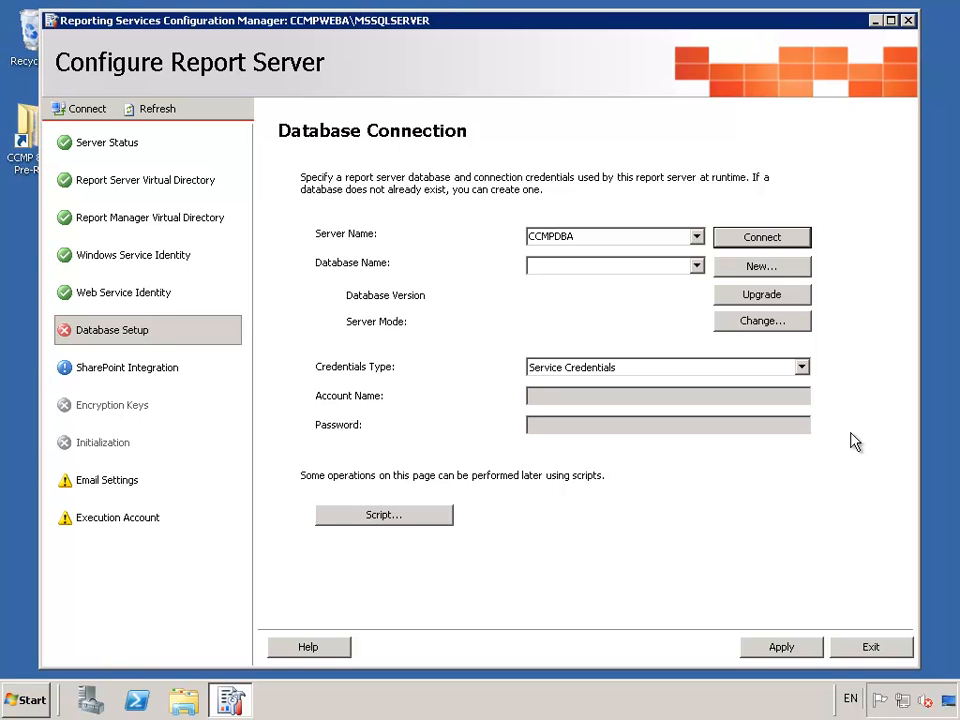
# - Create the new ReportServer database on CCMPDBA and apply the database connection
pyautogui.click(760, 268)
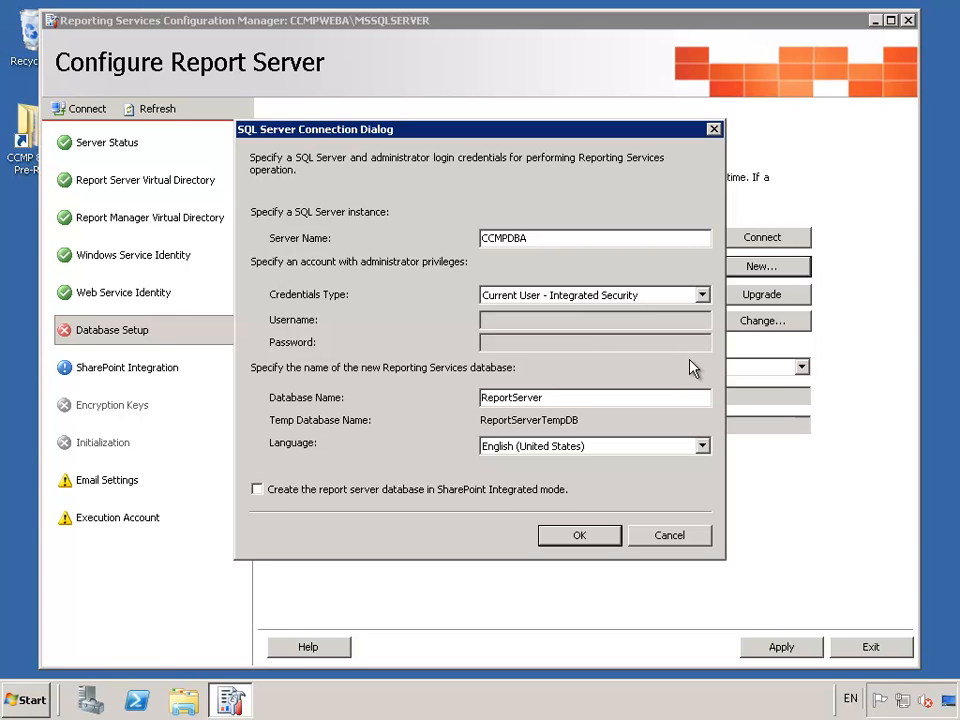
pyautogui.click(600, 546)
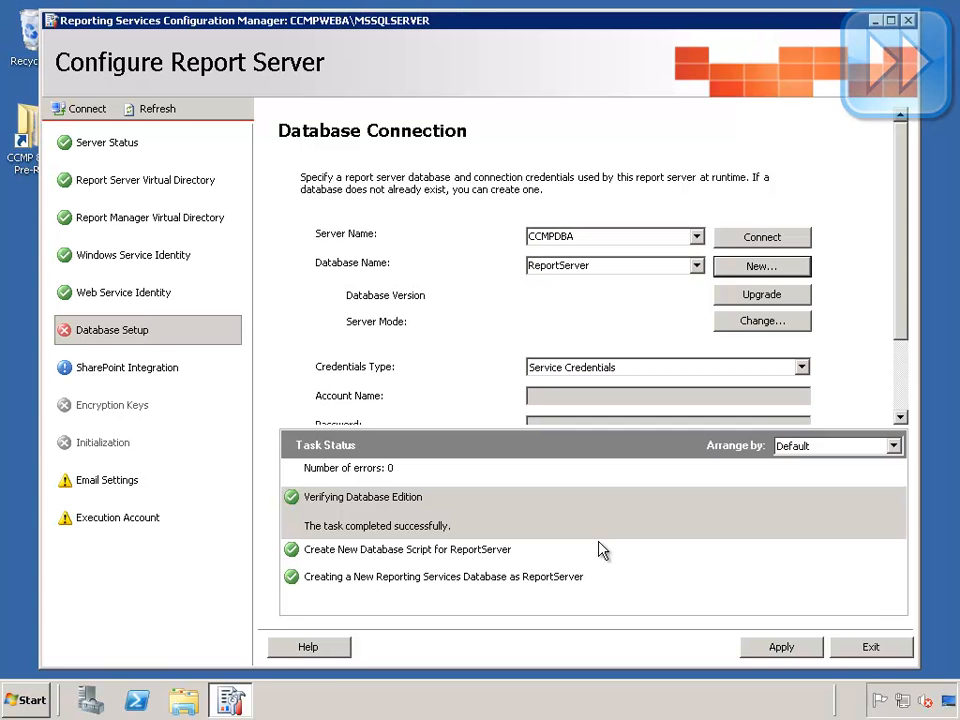
pyautogui.click(778, 648)
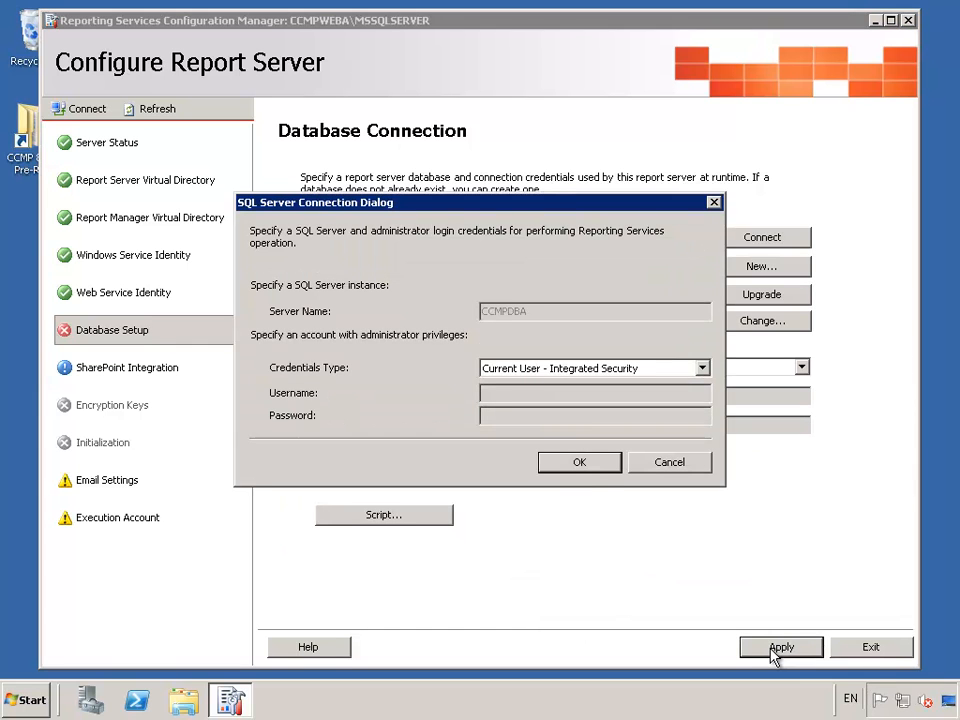
pyautogui.click(586, 468)
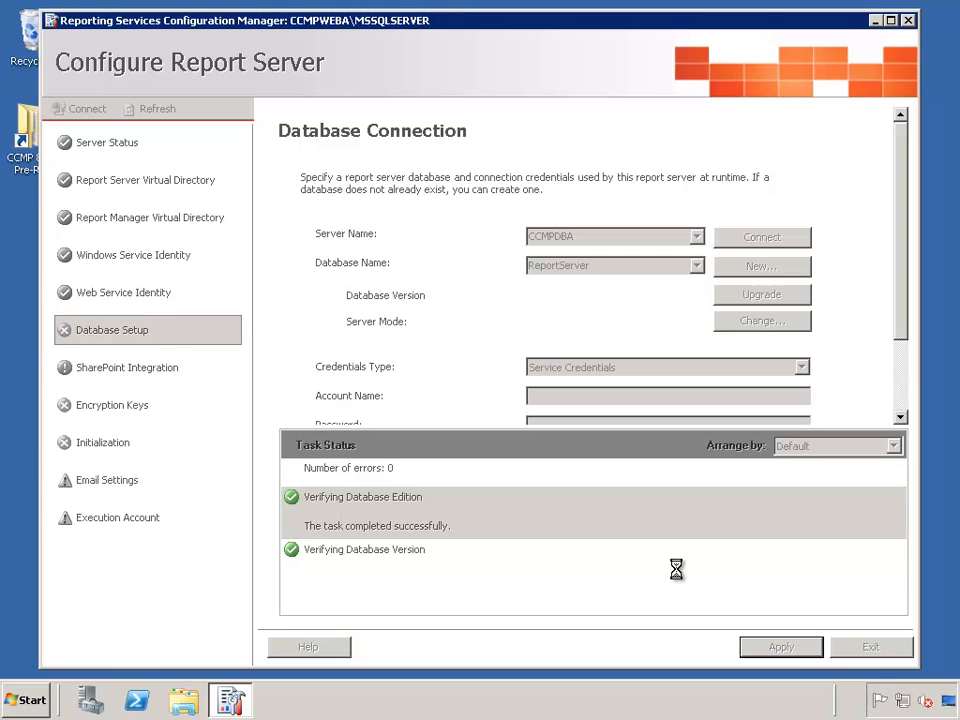
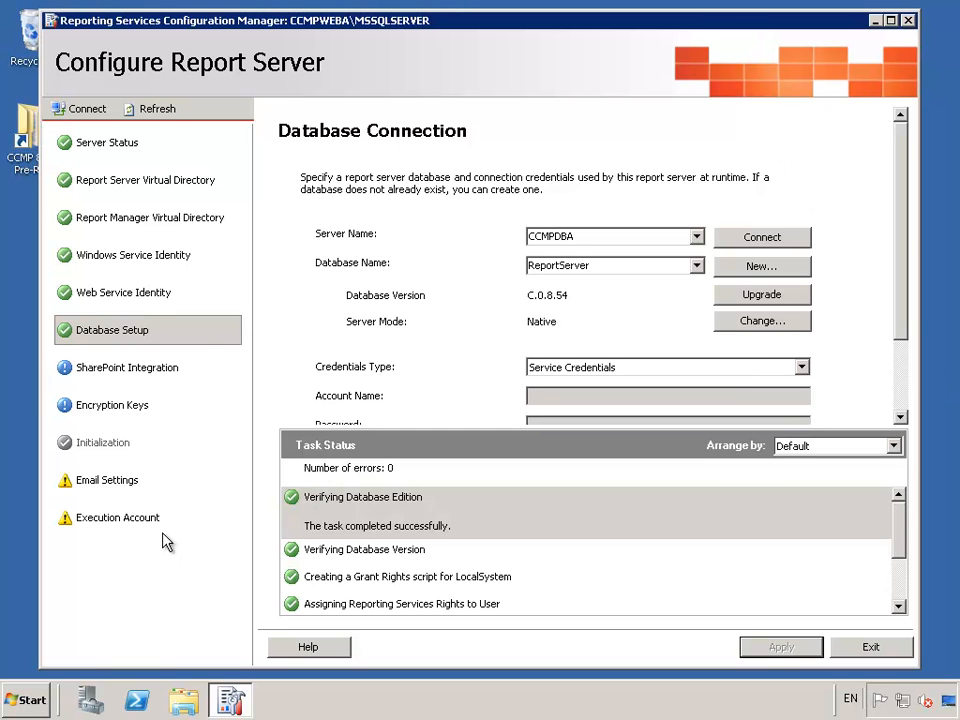
# - Set EXCNYTEST\portal_user with its password as the execution account, apply it, and exit the tool
pyautogui.click(128, 517)
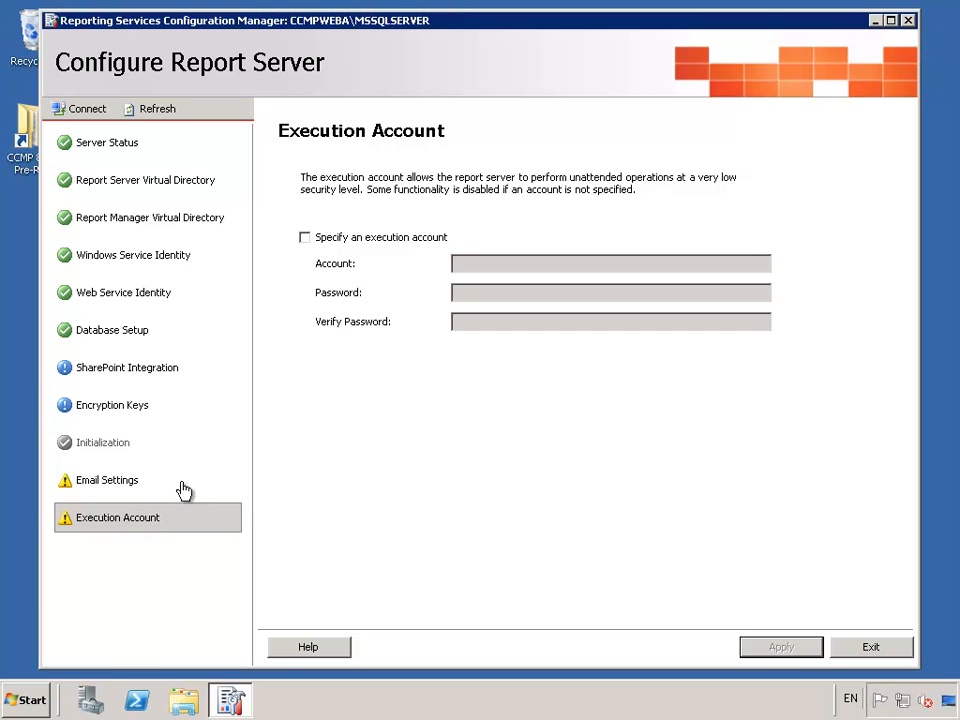
pyautogui.click(359, 241)
pyautogui.click(469, 265)
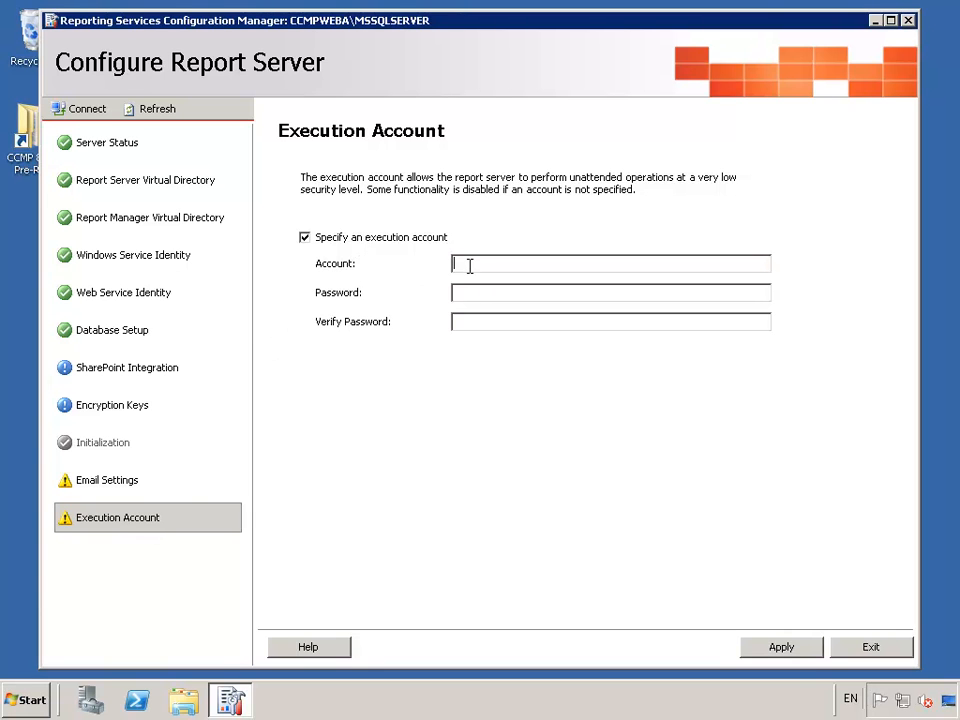
pyautogui.write('EXCNYTEST\\portal_user')
pyautogui.press('Tab')
pyautogui.write('********')
pyautogui.press('Tab')
pyautogui.write('********')
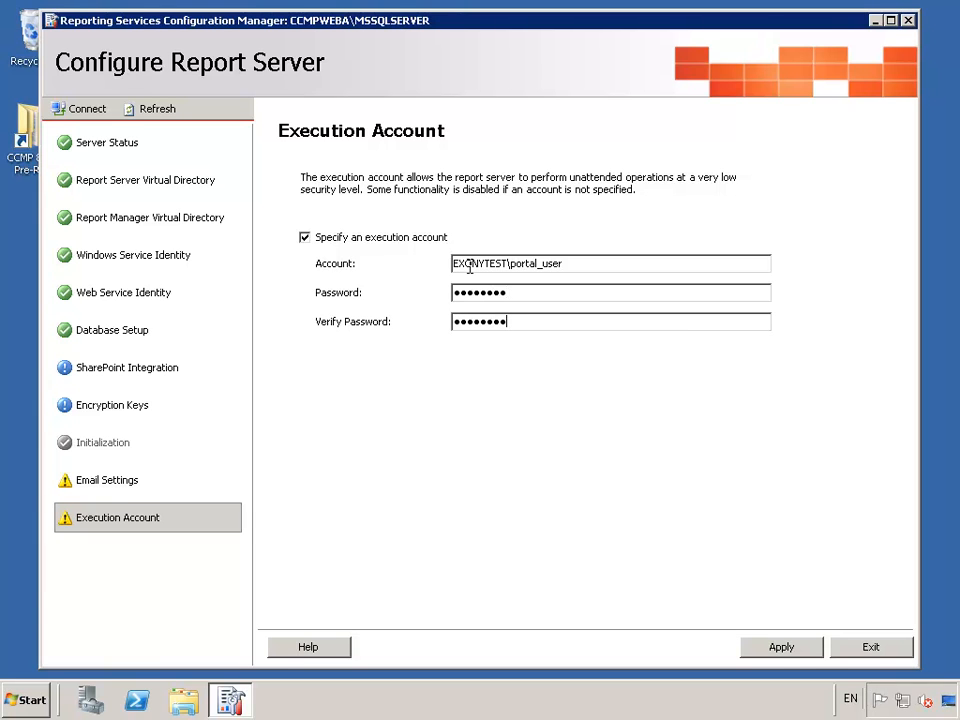
pyautogui.click(780, 647)
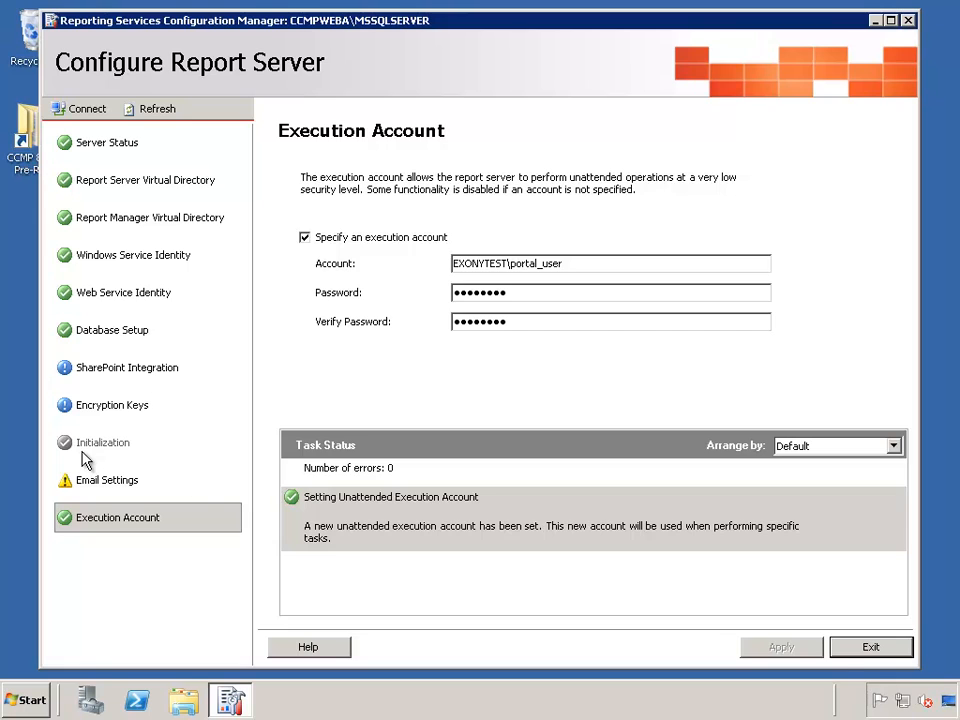
pyautogui.click(848, 648)
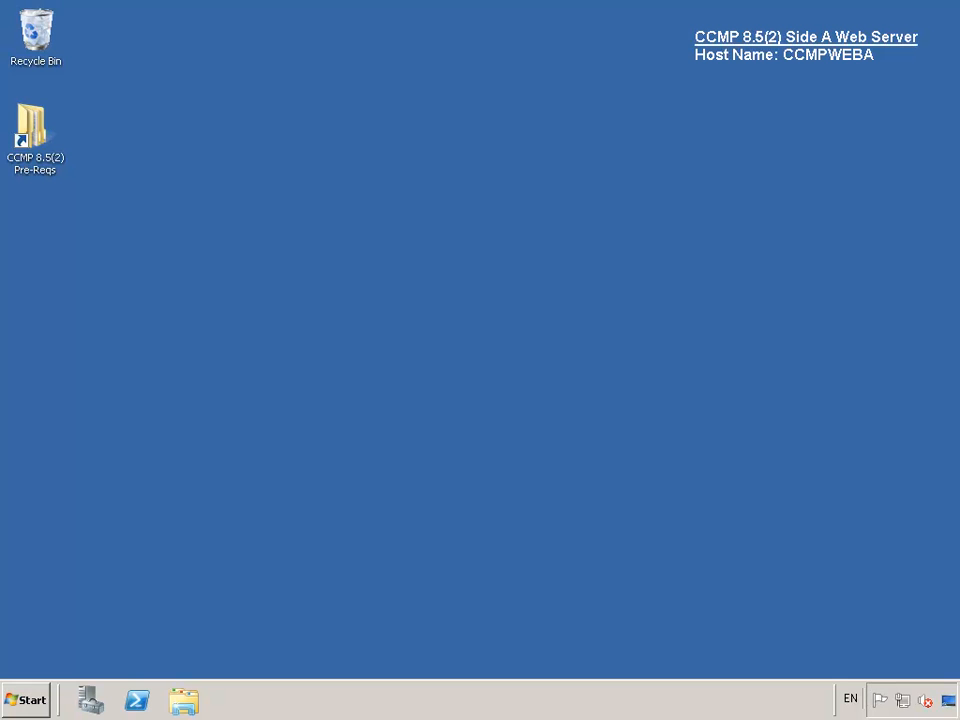
# - Launch Internet Explorer from All Programs and browse to localhost/reports
pyautogui.click(12, 706)
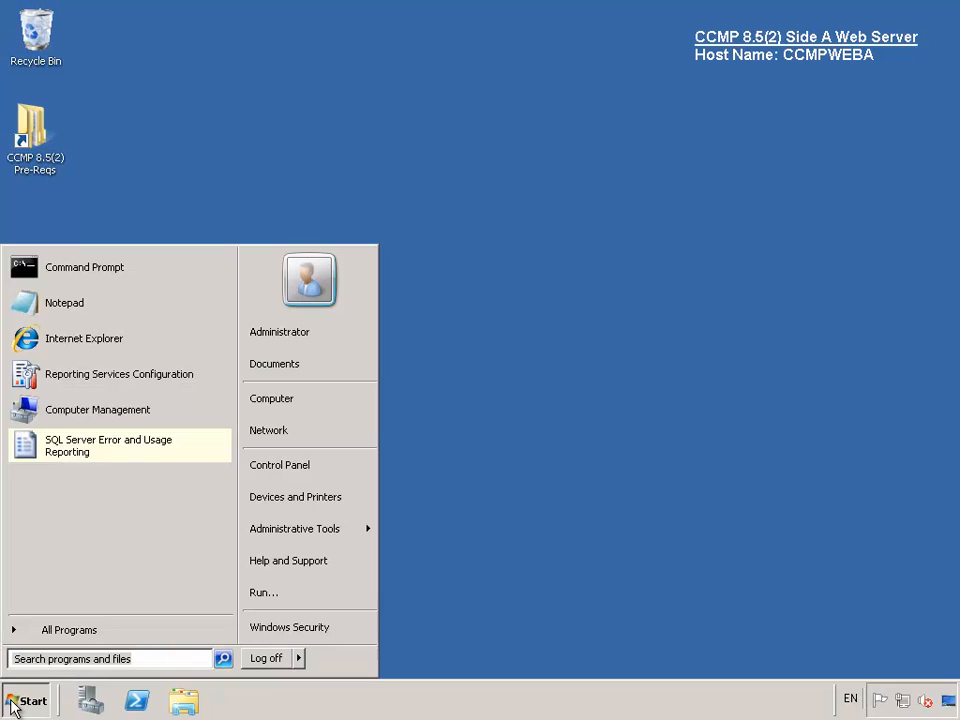
pyautogui.click(49, 639)
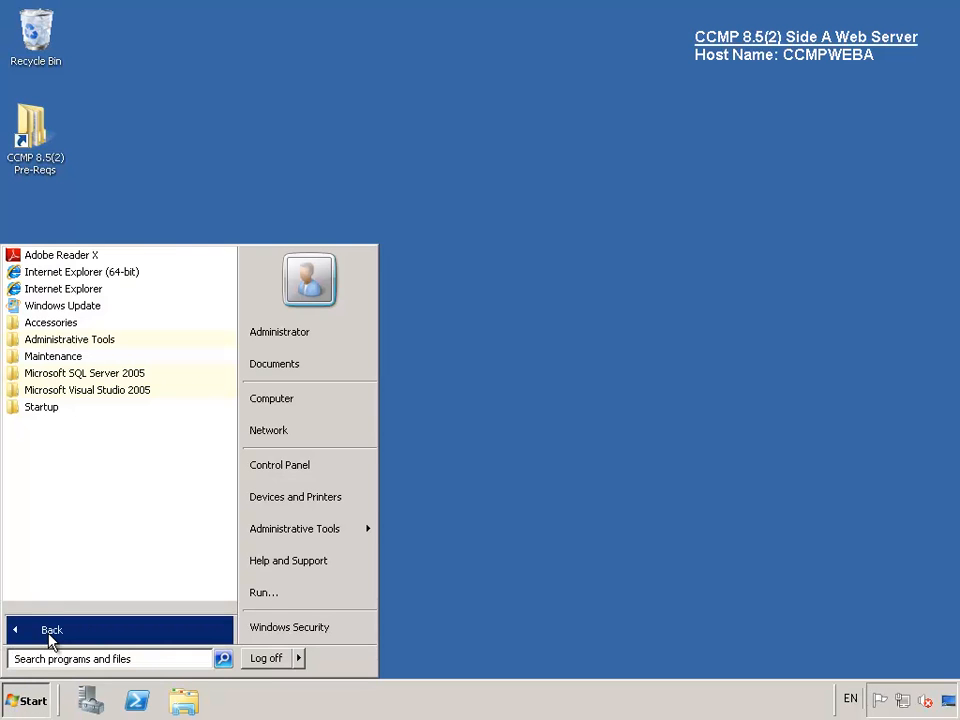
pyautogui.click(58, 292)
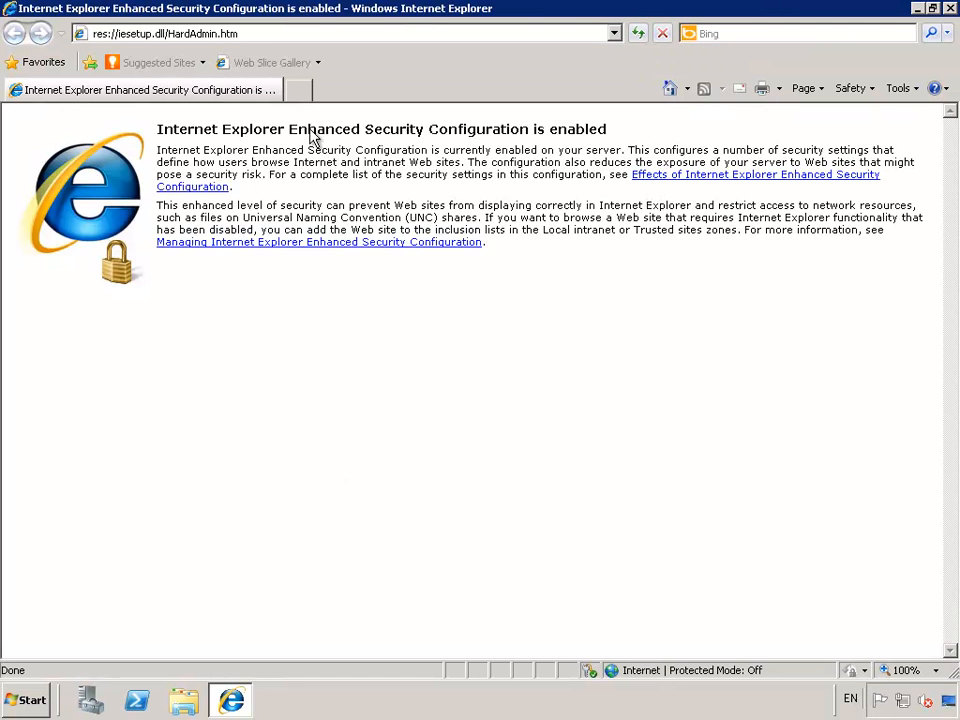
pyautogui.click(271, 33)
pyautogui.write('localhost')
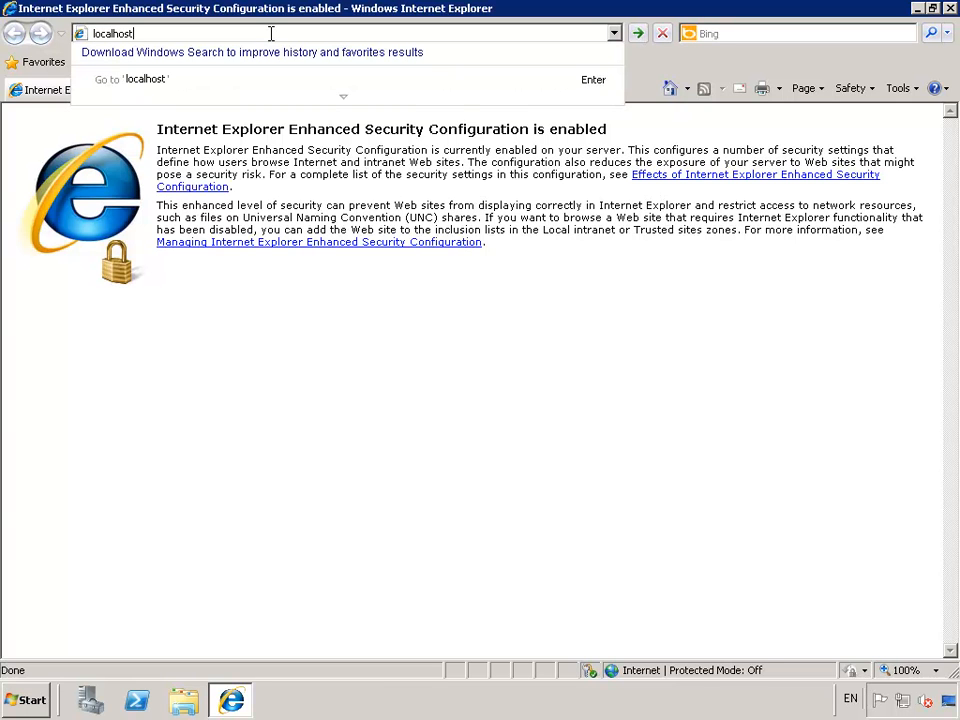
pyautogui.write('/reports')
pyautogui.press('Return')
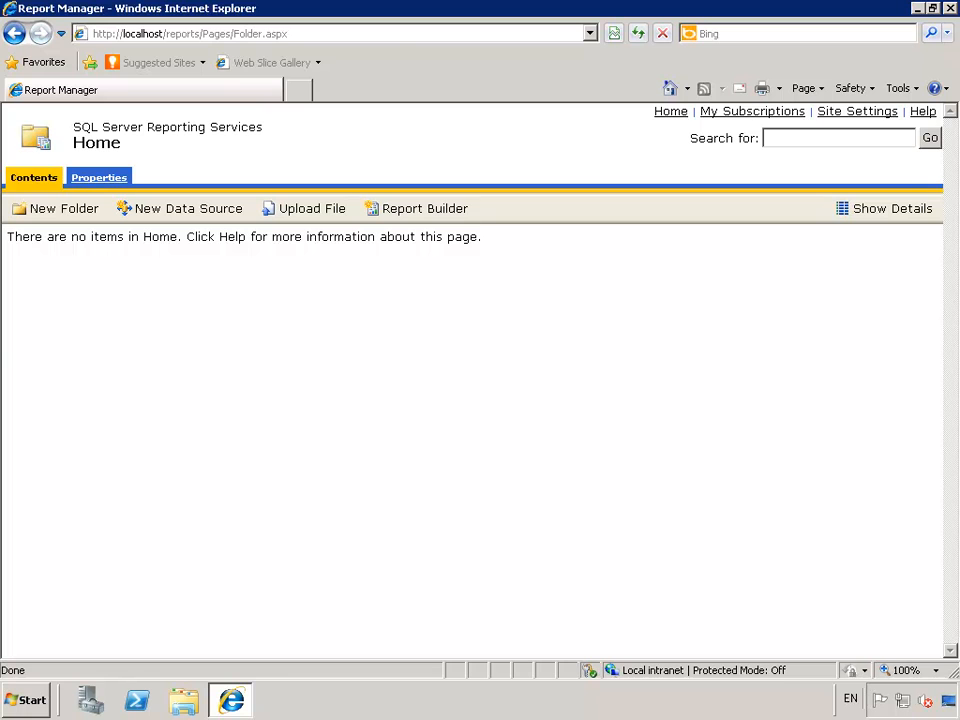
# - Add a Home folder role assignment giving NT AUTHORITY\NETWORK SERVICE Browser, Content Manager, My Reports, Publisher and Report Builder
pyautogui.click(99, 178)
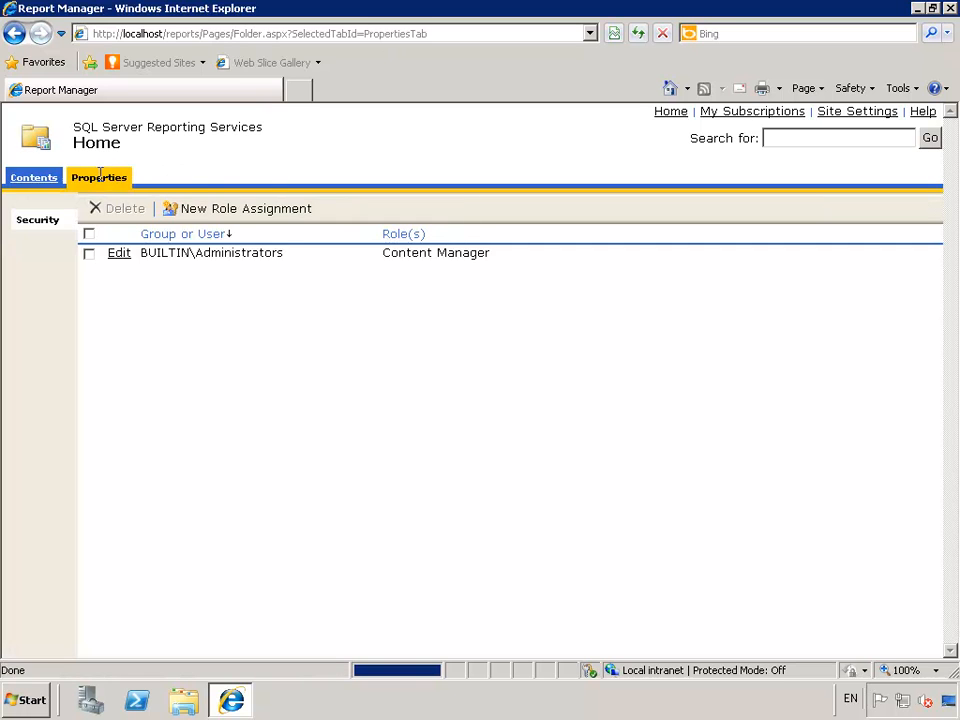
pyautogui.click(226, 219)
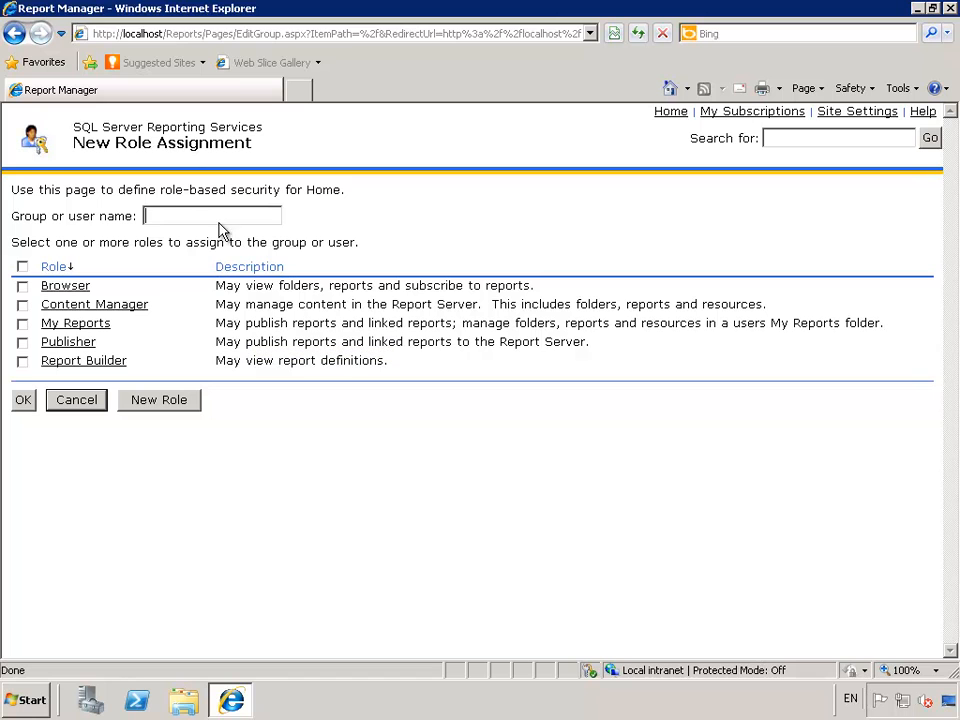
pyautogui.write('NT')
pyautogui.write(' AUTH')
pyautogui.write('ORITY')
pyautogui.write('\\NETW')
pyautogui.write('ORK S')
pyautogui.write('ERVICE')
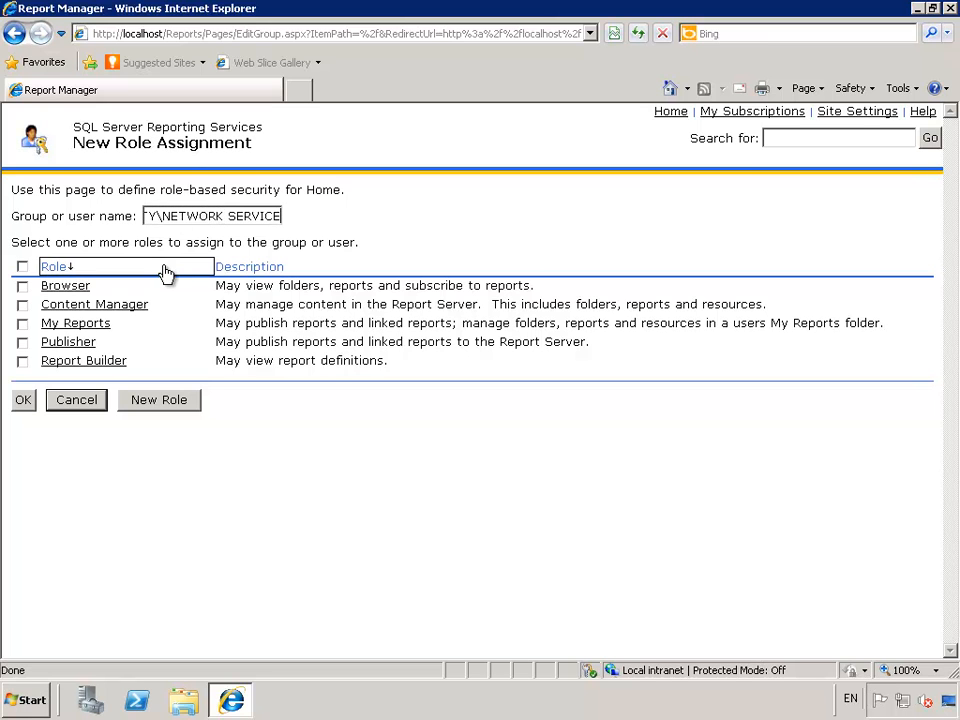
pyautogui.click(22, 267)
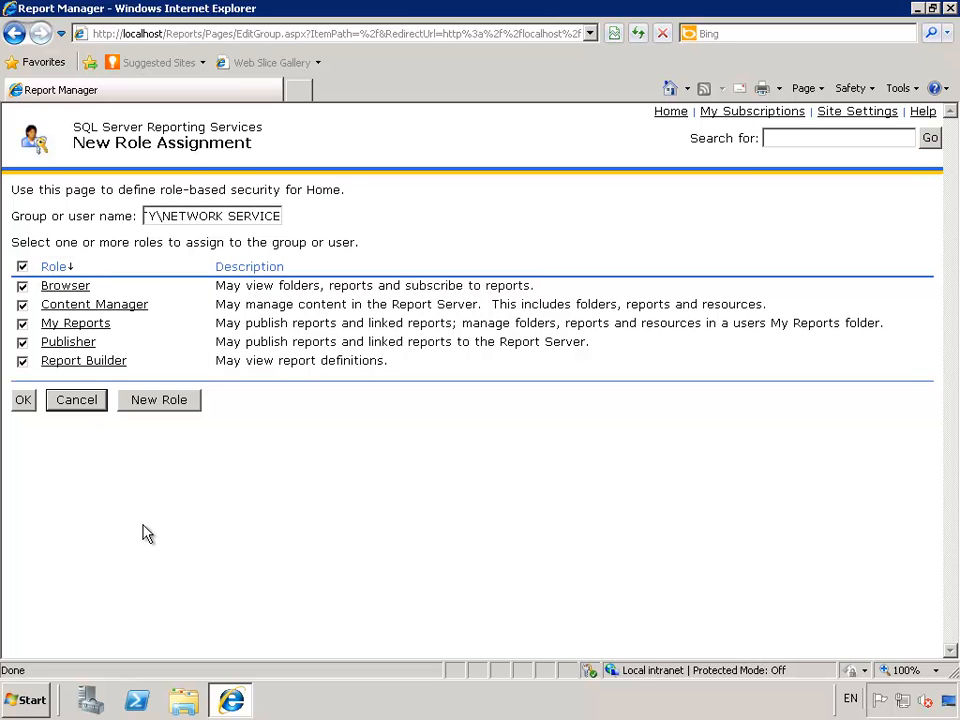
pyautogui.click(24, 401)
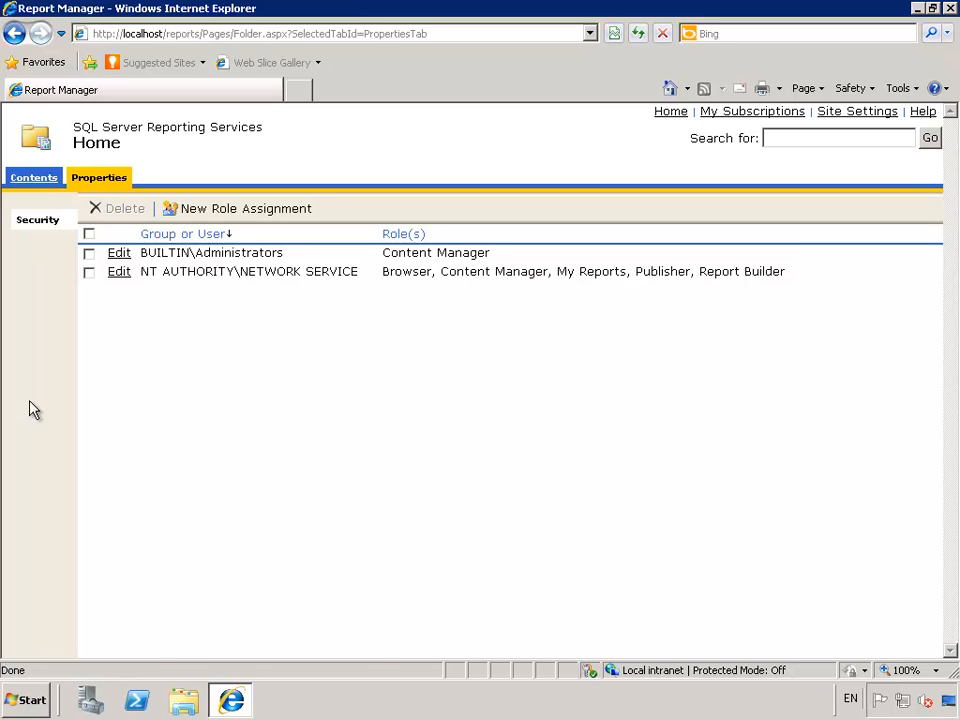
# - Assign EXONYTEST\CCMPWEBB$ all five Home folder roles, then go to Site Settings
pyautogui.click(241, 210)
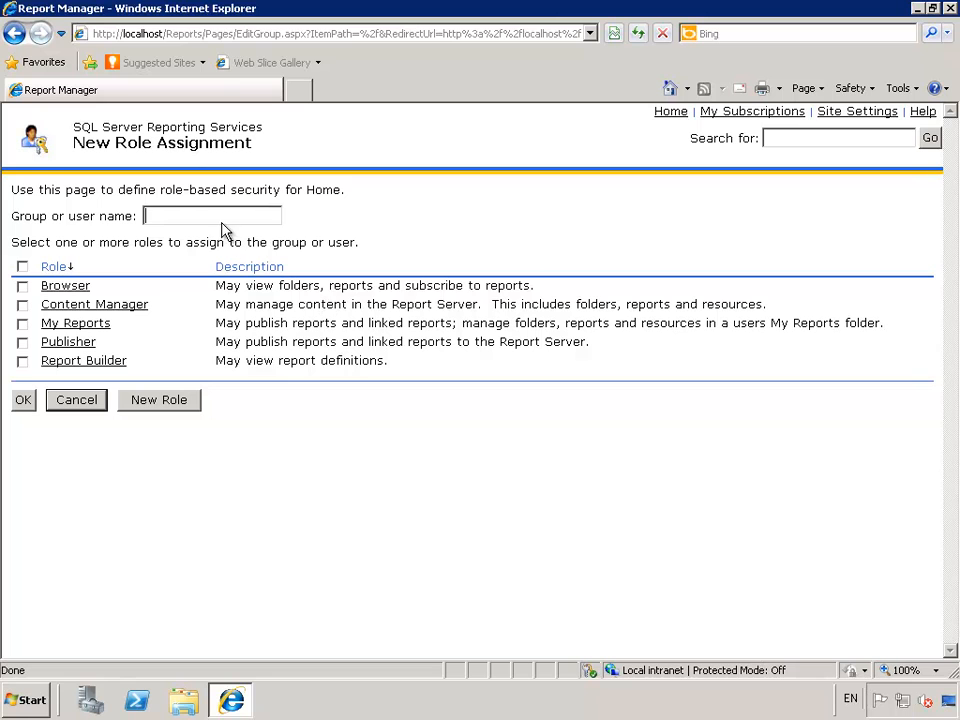
pyautogui.write('EXONY')
pyautogui.write('TEST')
pyautogui.write('\\')
pyautogui.write('CCMP')
pyautogui.write('WEB')
pyautogui.write('B')
pyautogui.write('$')
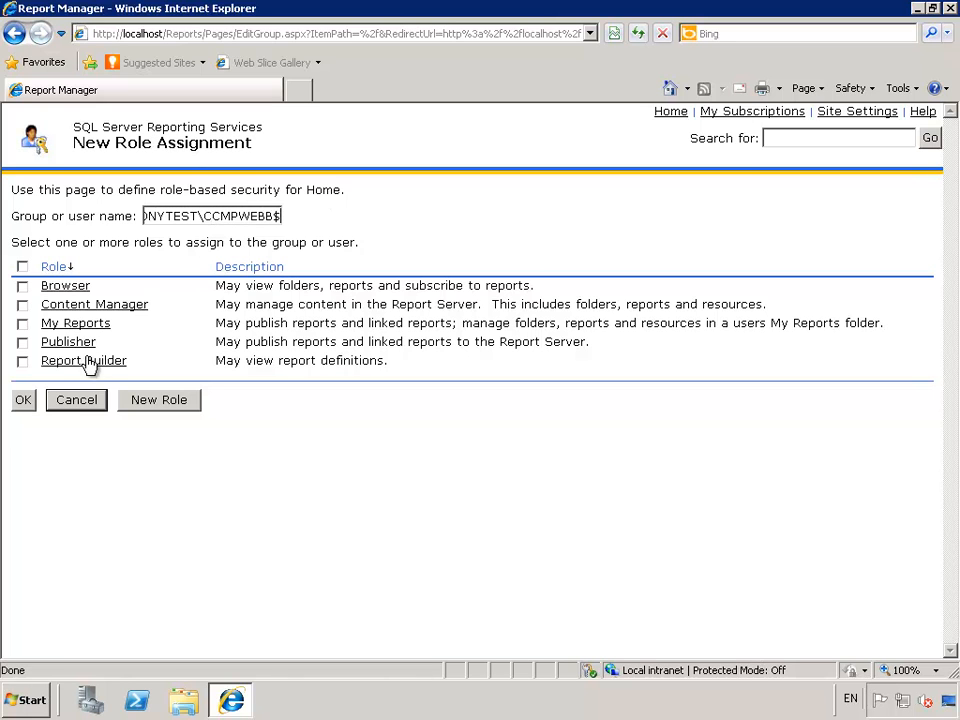
pyautogui.click(21, 265)
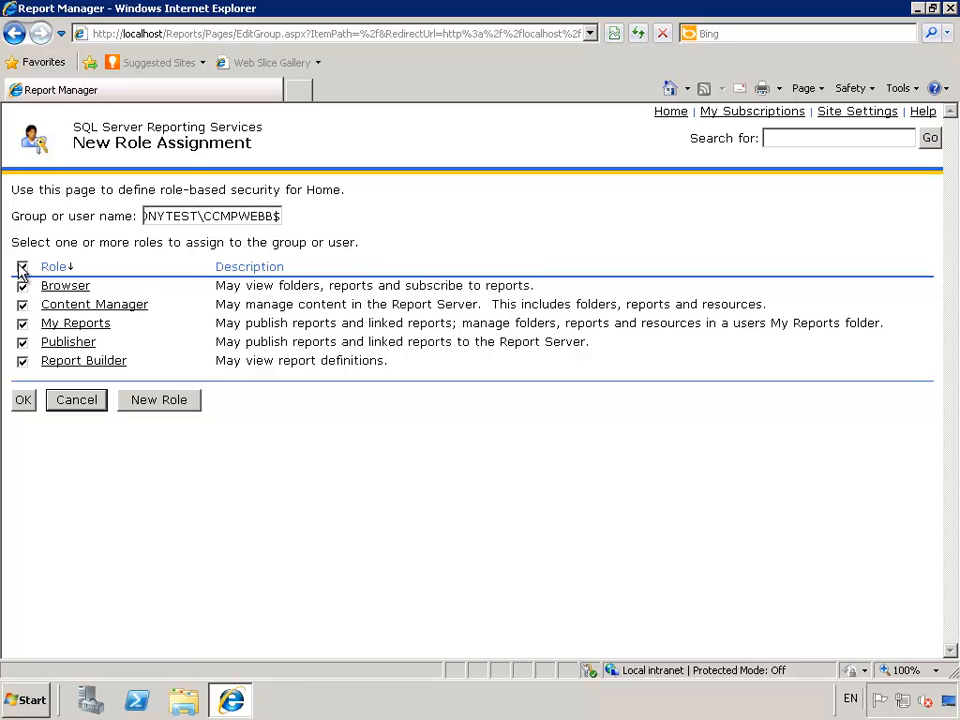
pyautogui.click(22, 401)
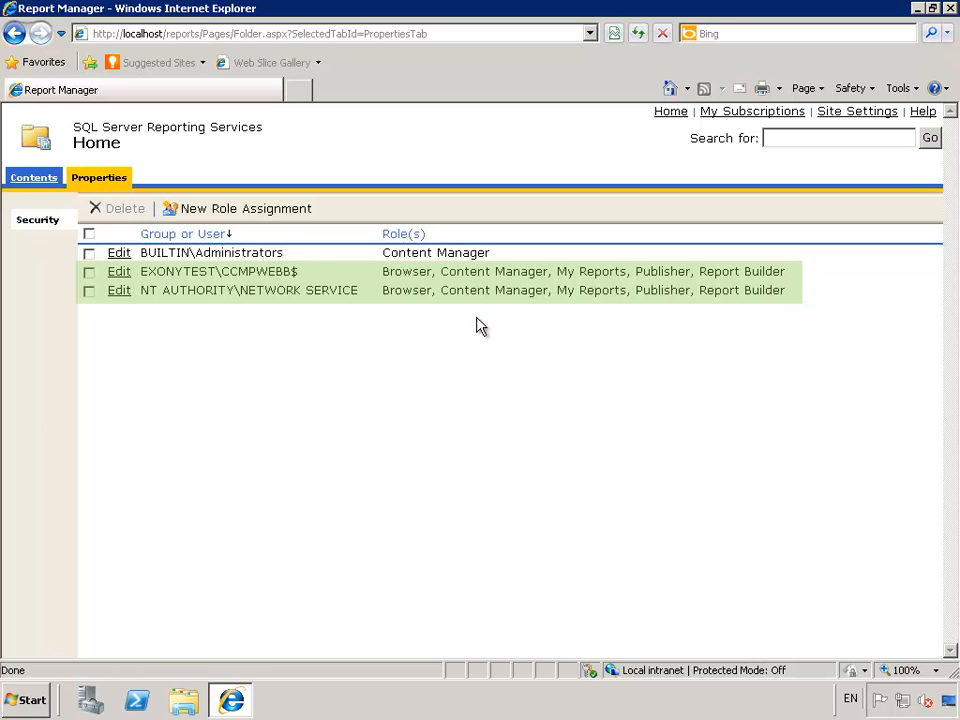
pyautogui.click(857, 112)
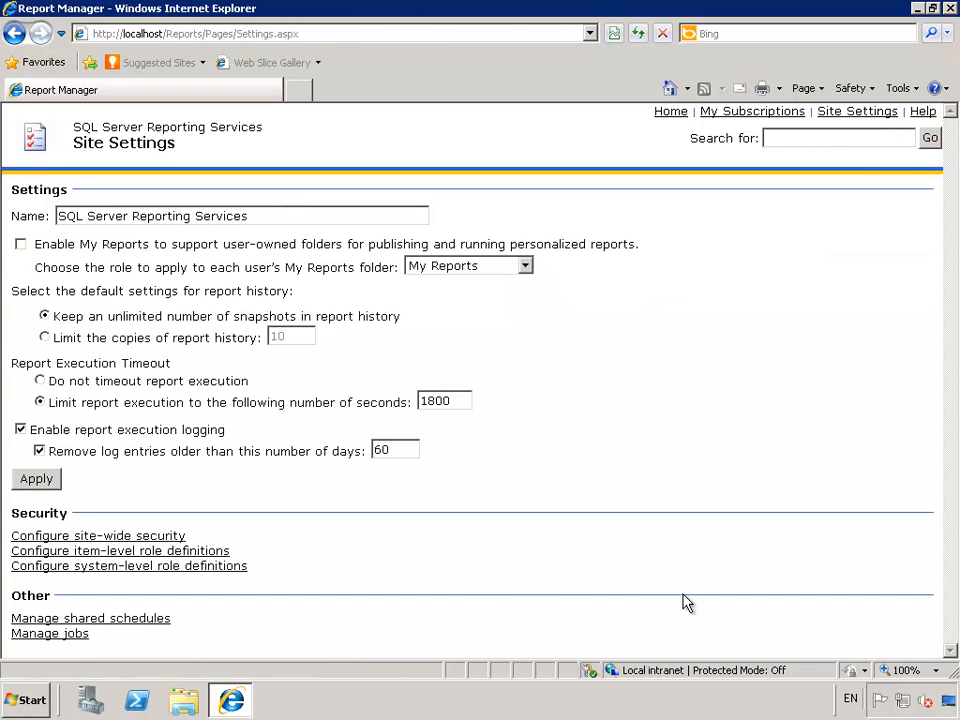
# - Add a system role assignment giving NT AUTHORITY\NETWORK SERVICE System Administrator and System User
pyautogui.click(148, 540)
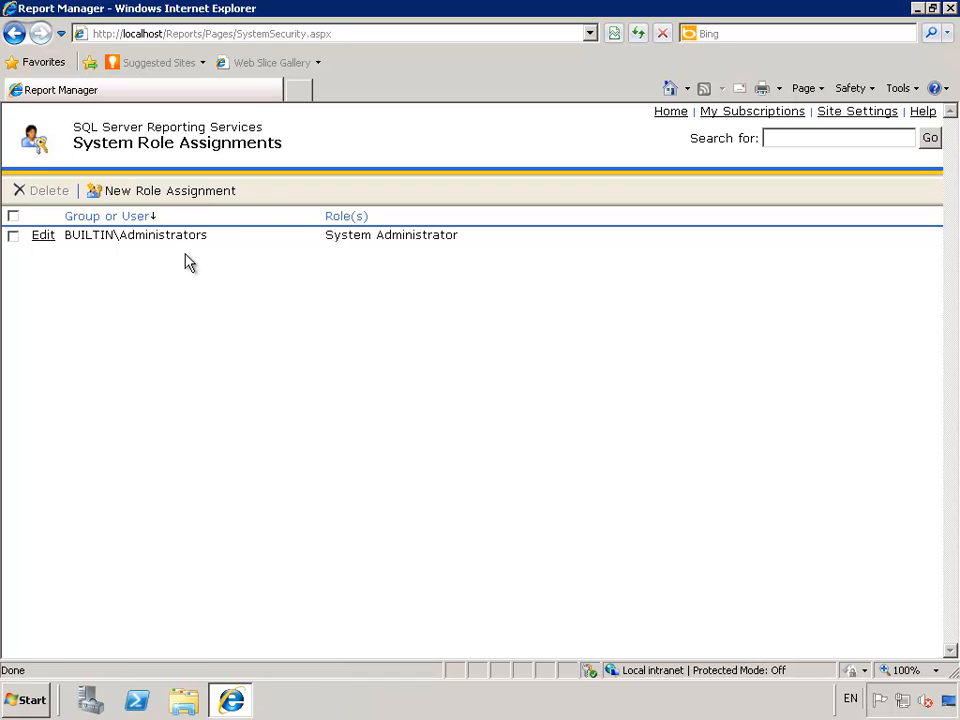
pyautogui.click(172, 196)
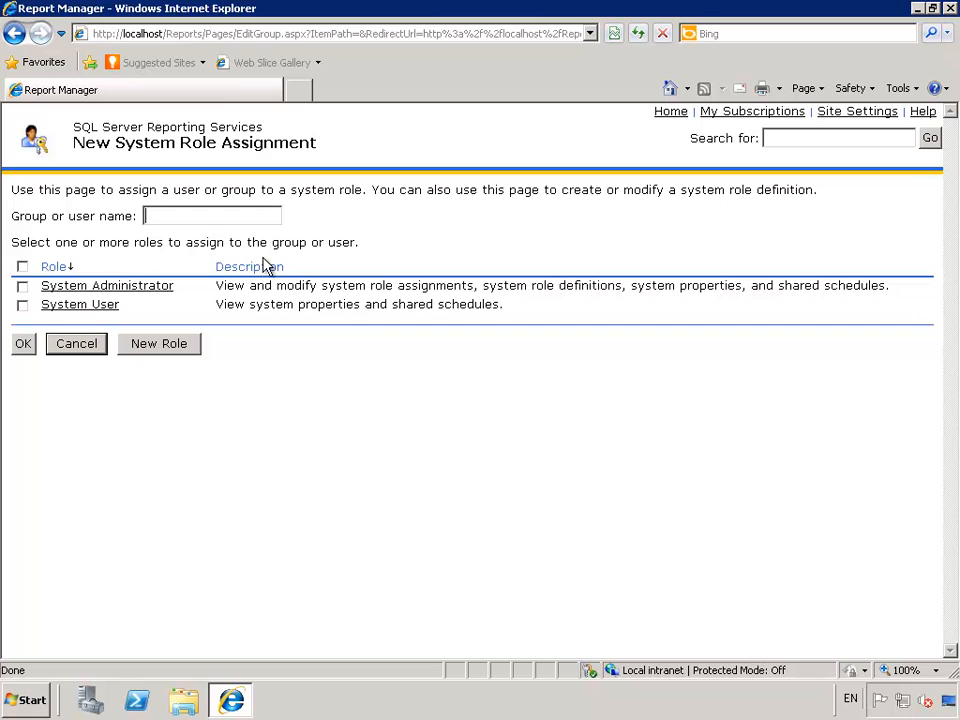
pyautogui.write('NT AUTHORITY\\NE')
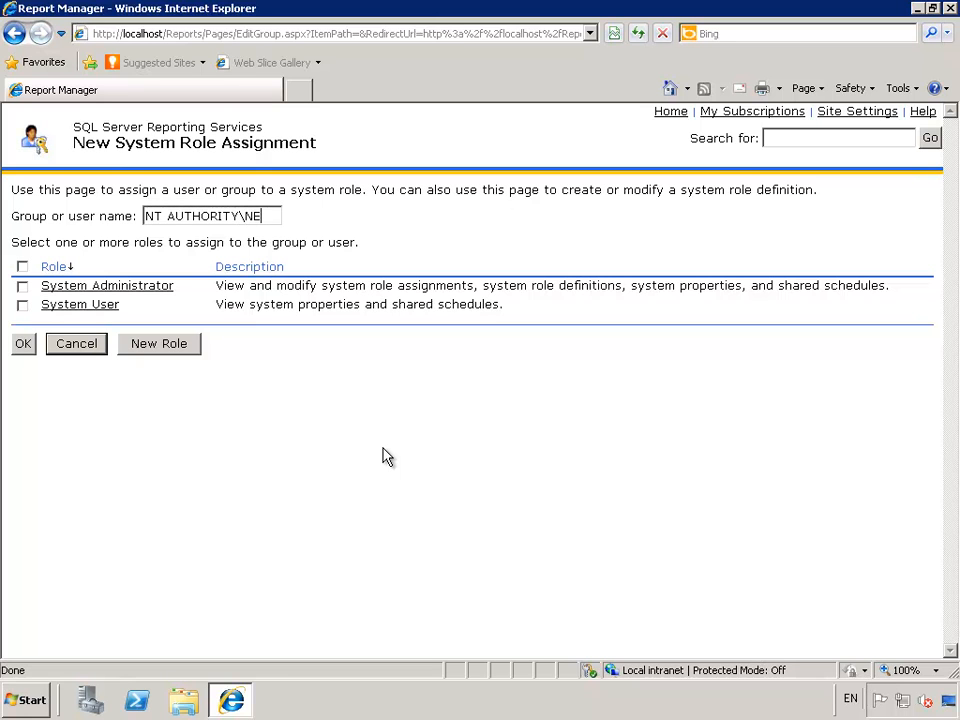
pyautogui.write('TWORK ')
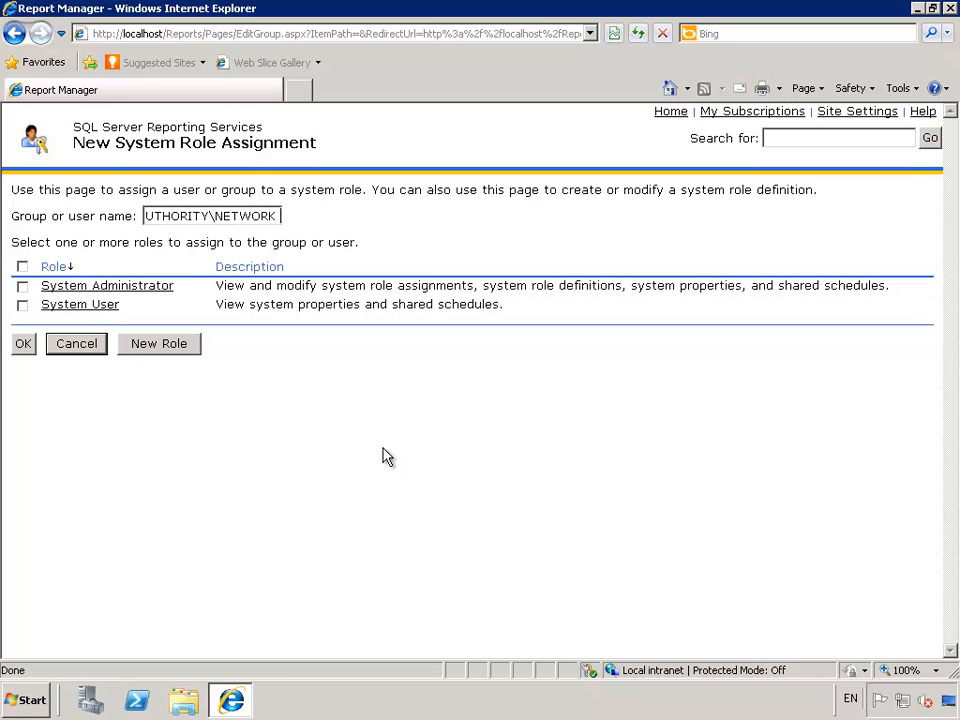
pyautogui.write('SERVICE')
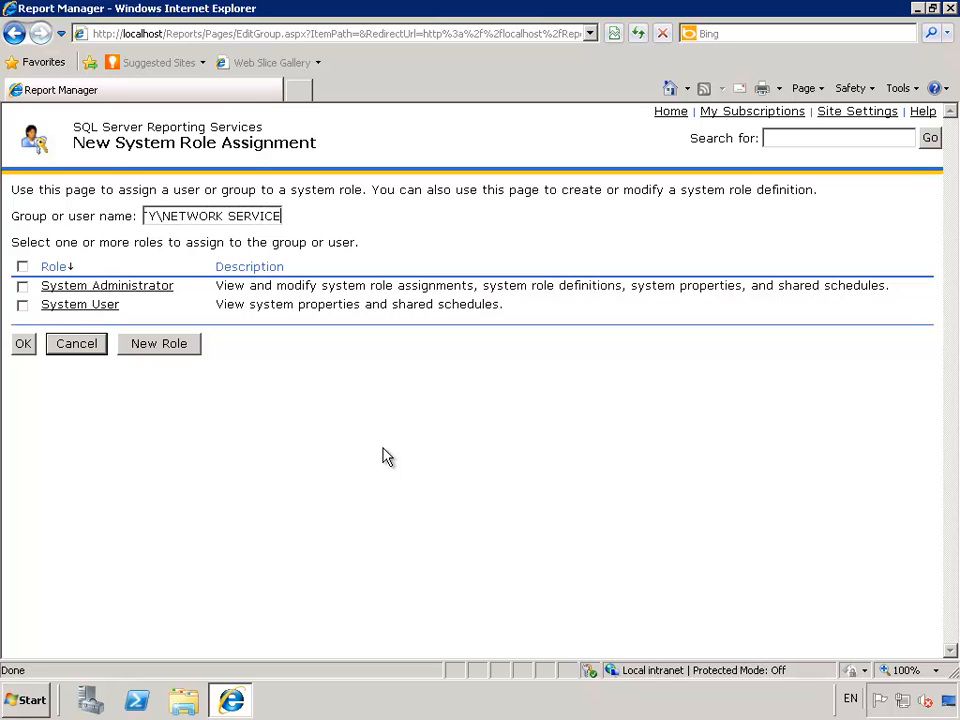
pyautogui.click(22, 268)
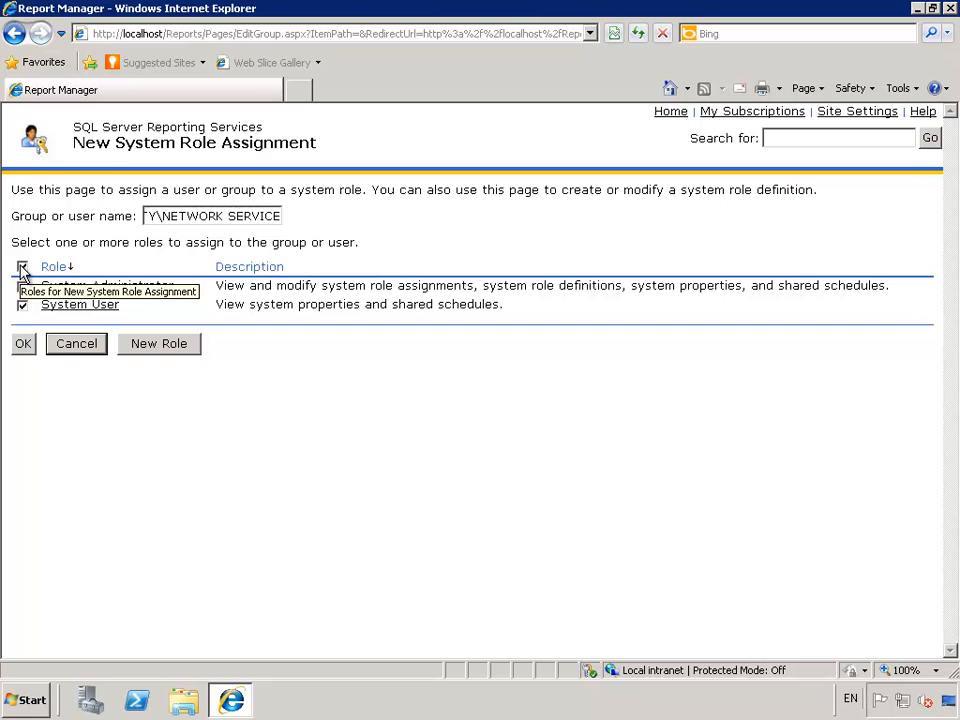
pyautogui.click(23, 343)
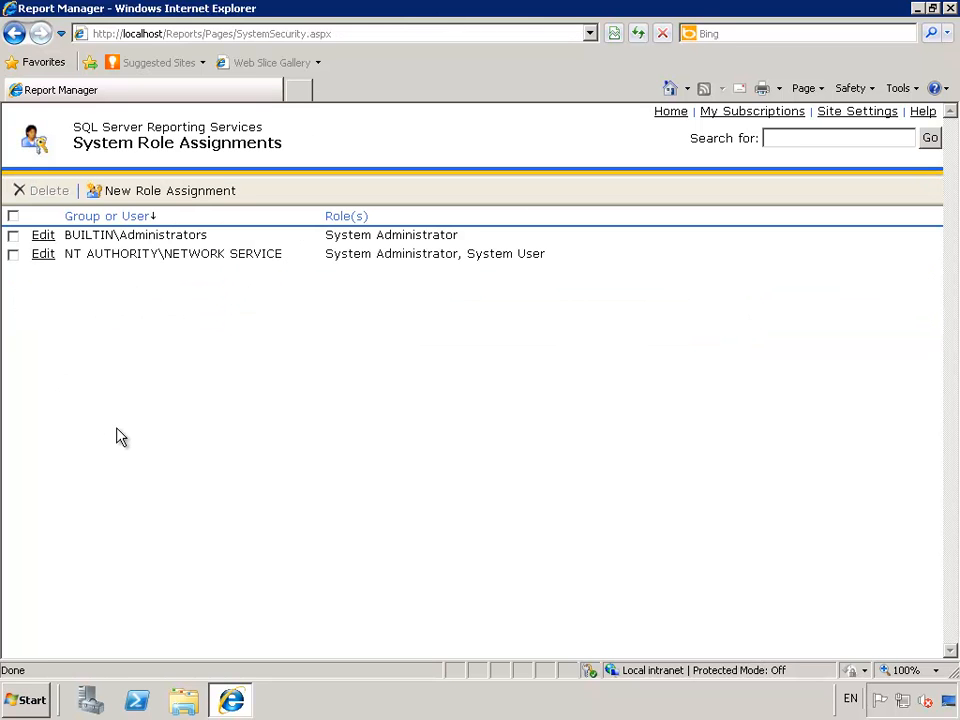
# - Give EXONYTEST\CCMPWEBB$ System Administrator and System User system roles, then close Internet Explorer
pyautogui.click(178, 191)
pyautogui.write('E')
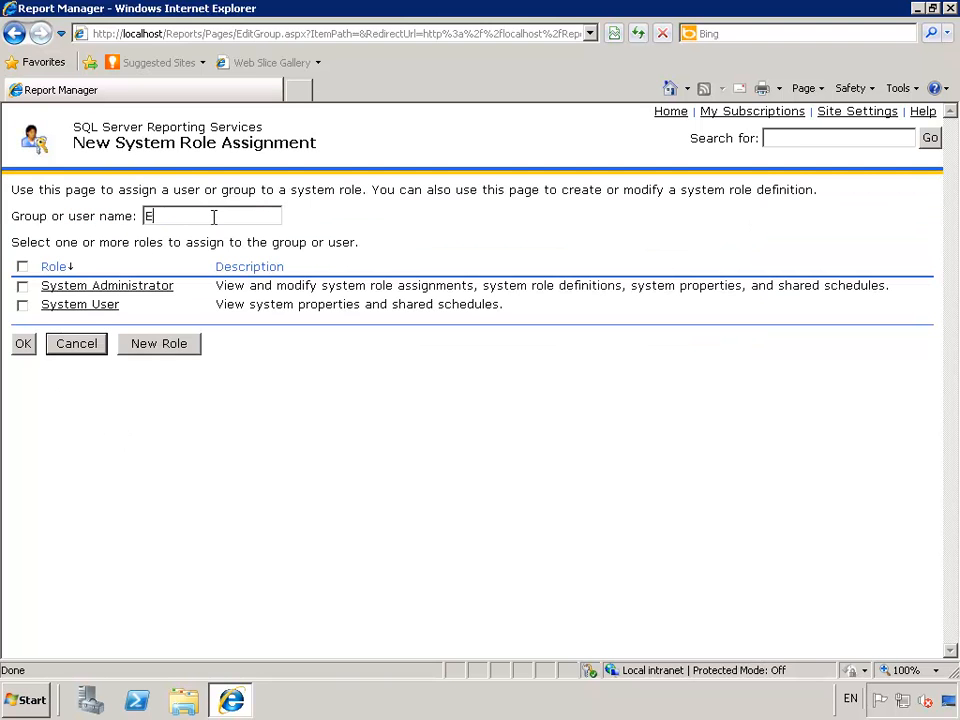
pyautogui.write('XONYTEST\\CC')
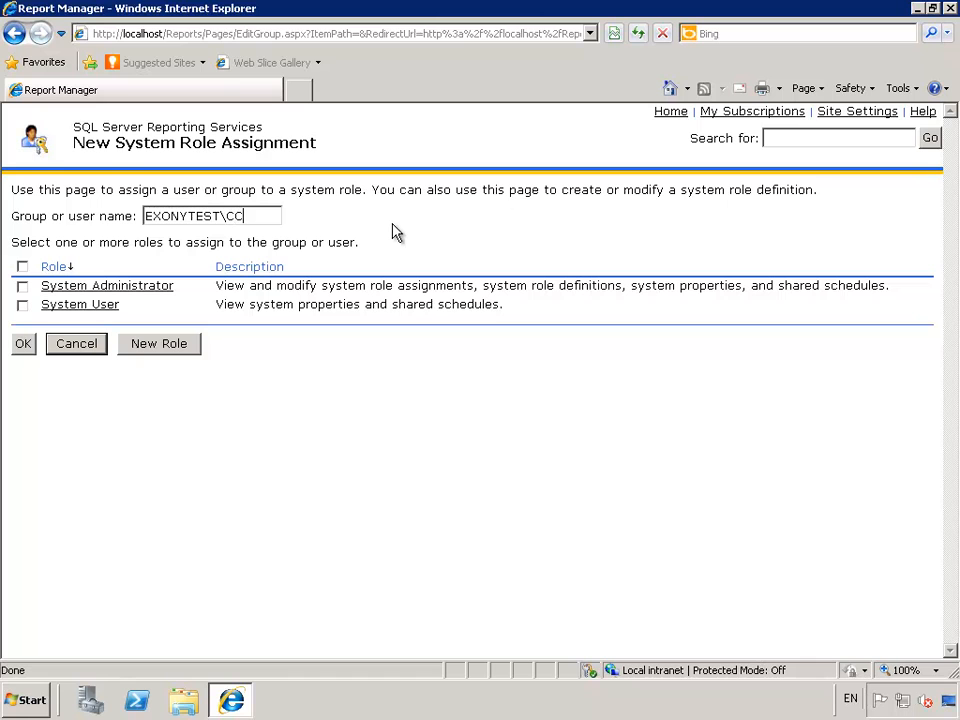
pyautogui.write('MPWEBB$')
pyautogui.click(22, 267)
pyautogui.click(23, 343)
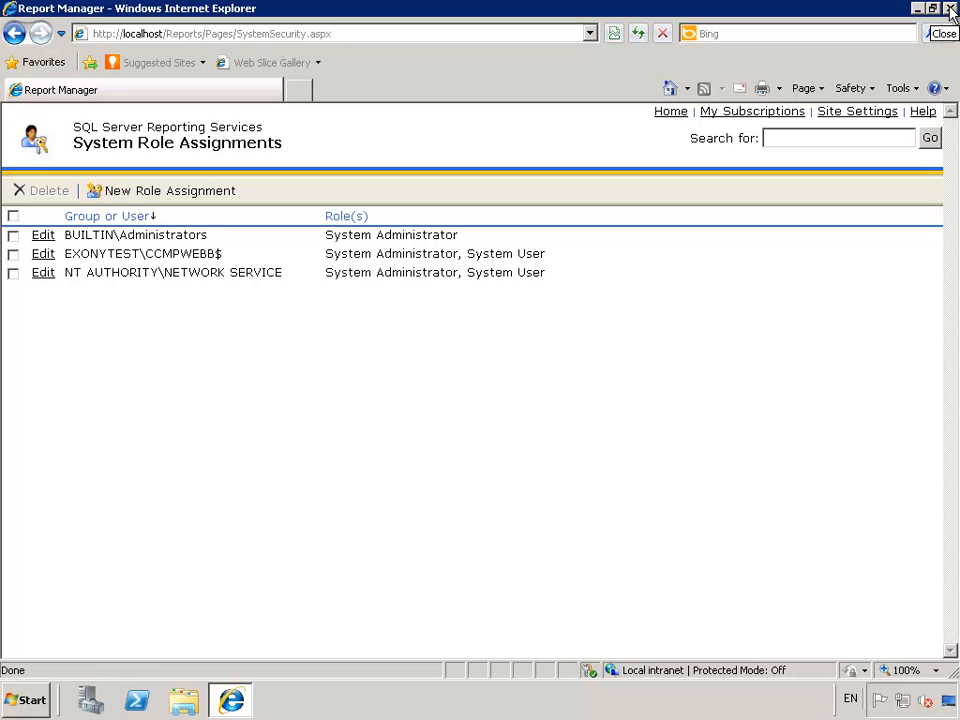
pyautogui.click(950, 9)
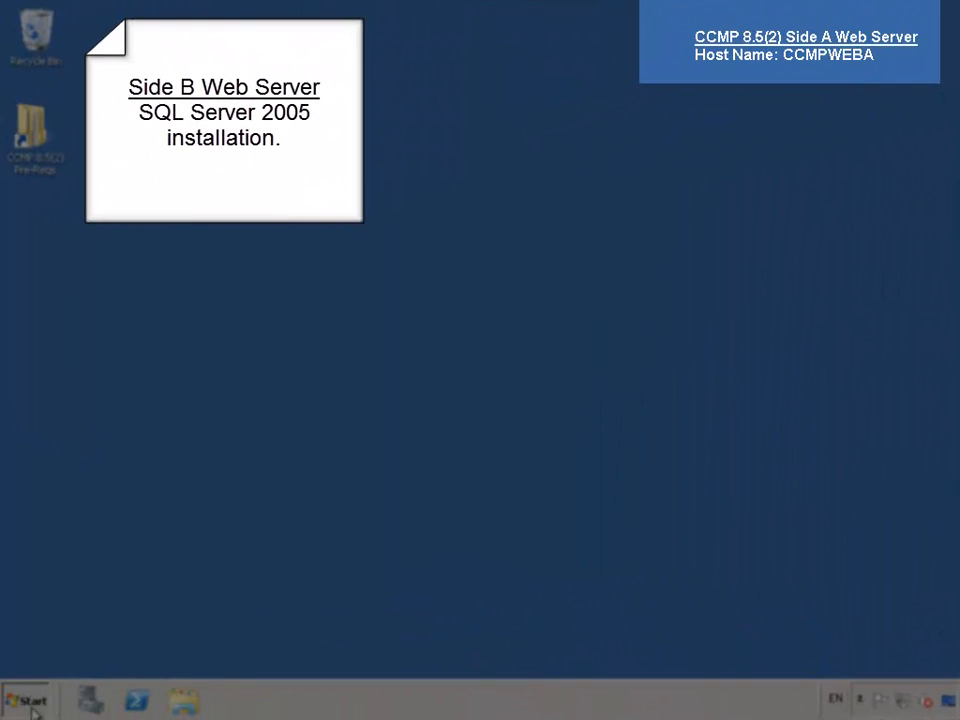
# - In an elevated Command Prompt, run the pasted adsutil.vbs command setting Enable32bitAppOnWin64 True, then exit
pyautogui.click(33, 704)
pyautogui.rightClick(104, 305)
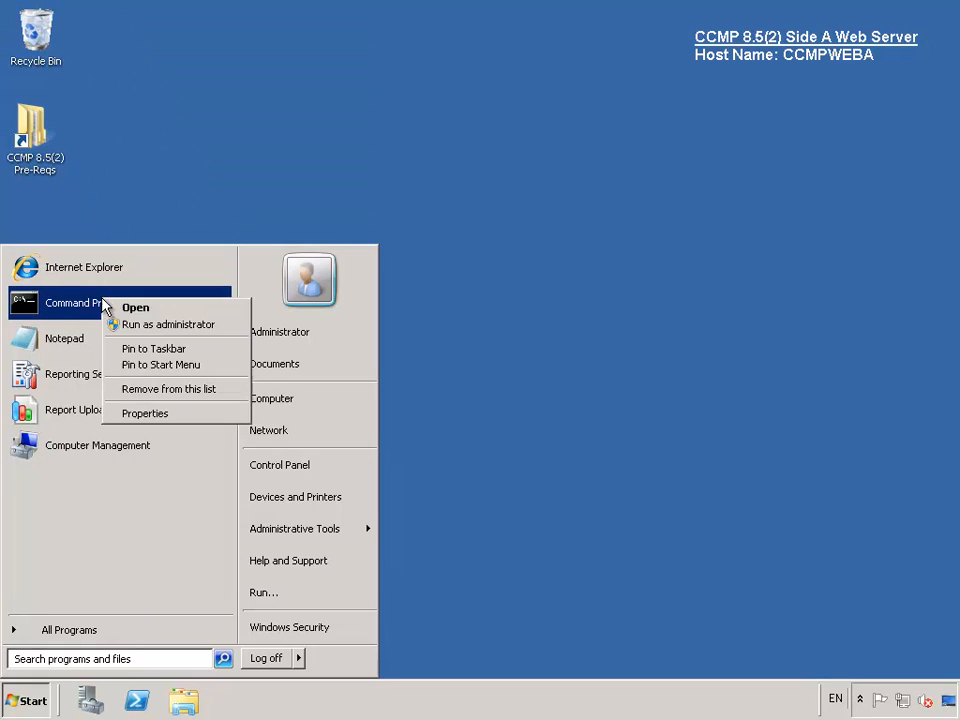
pyautogui.click(136, 326)
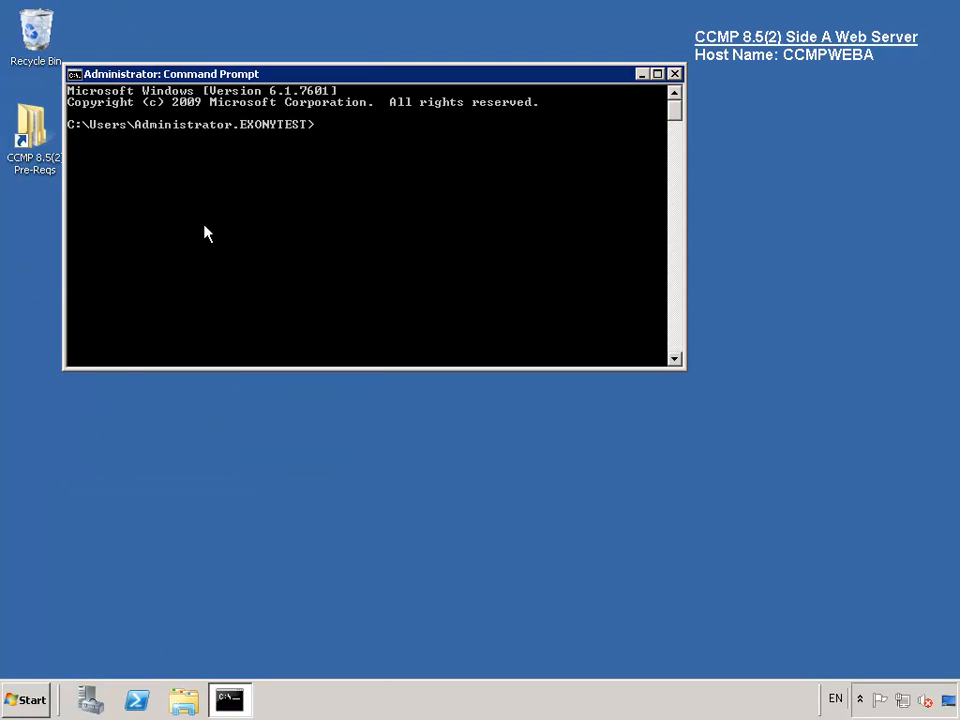
pyautogui.rightClick(314, 173)
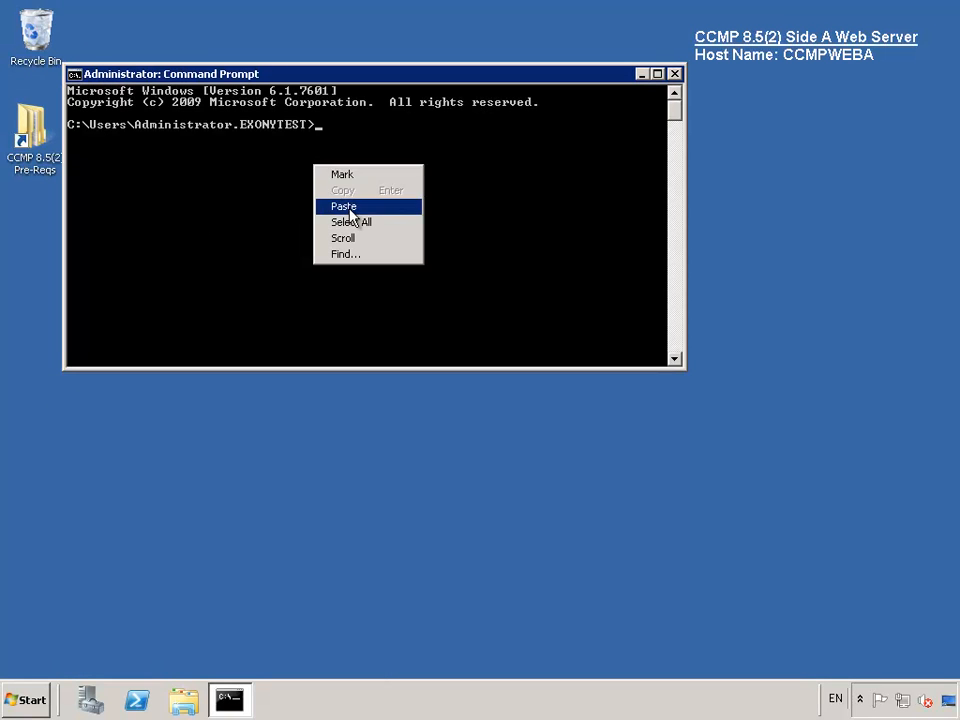
pyautogui.click(352, 207)
pyautogui.press('Return')
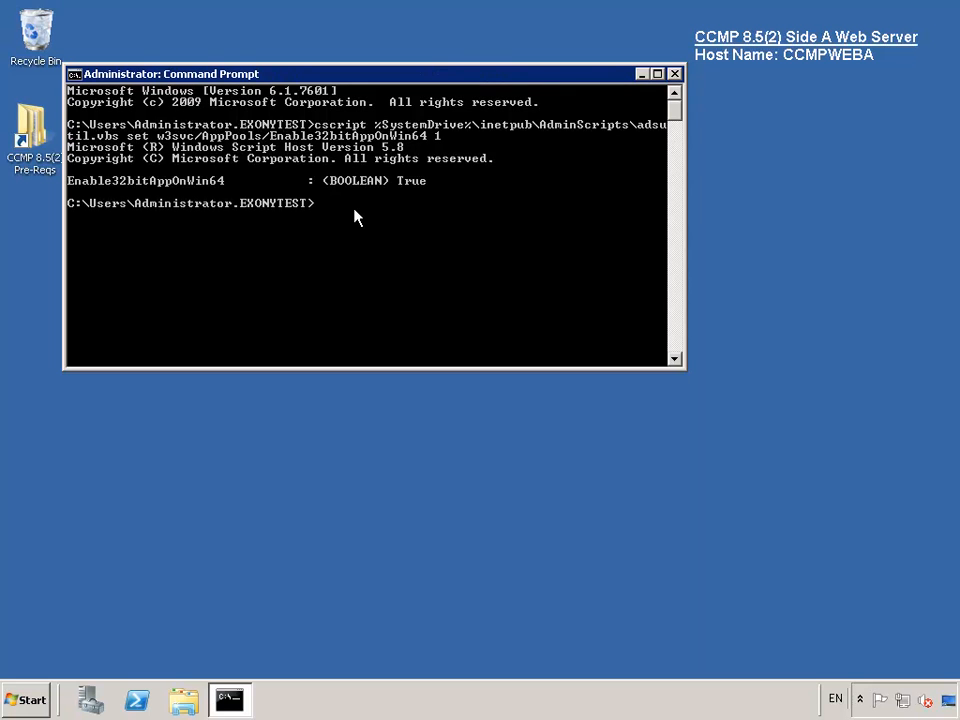
pyautogui.write('exit')
pyautogui.press('Return')
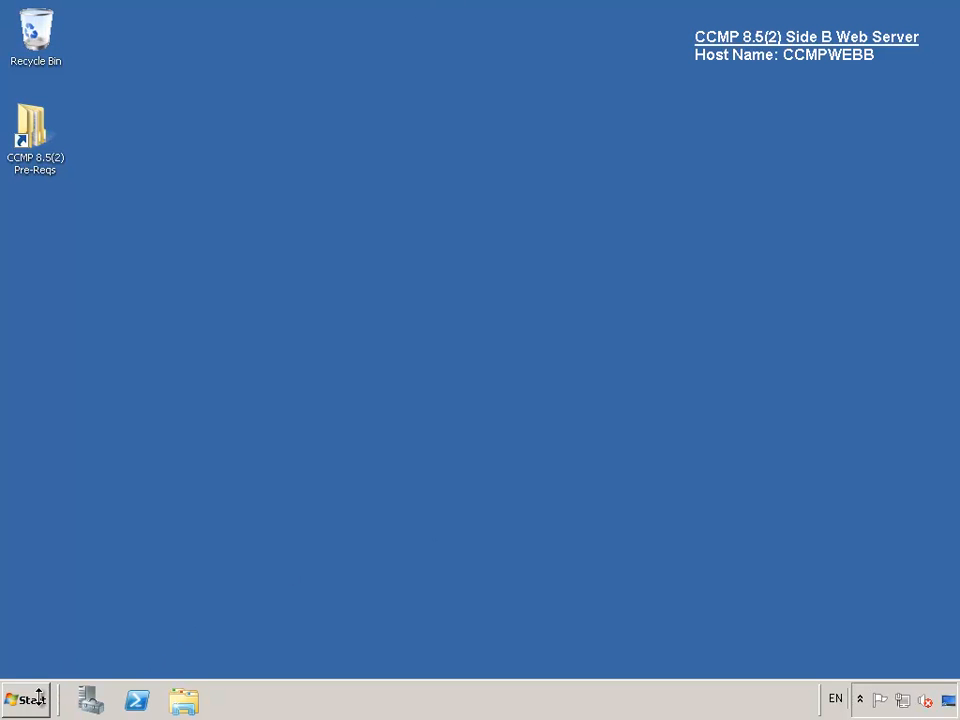
# - In Windows Explorer under Computer, open DVD Drive (D:) SQLSRVRS
pyautogui.click(183, 702)
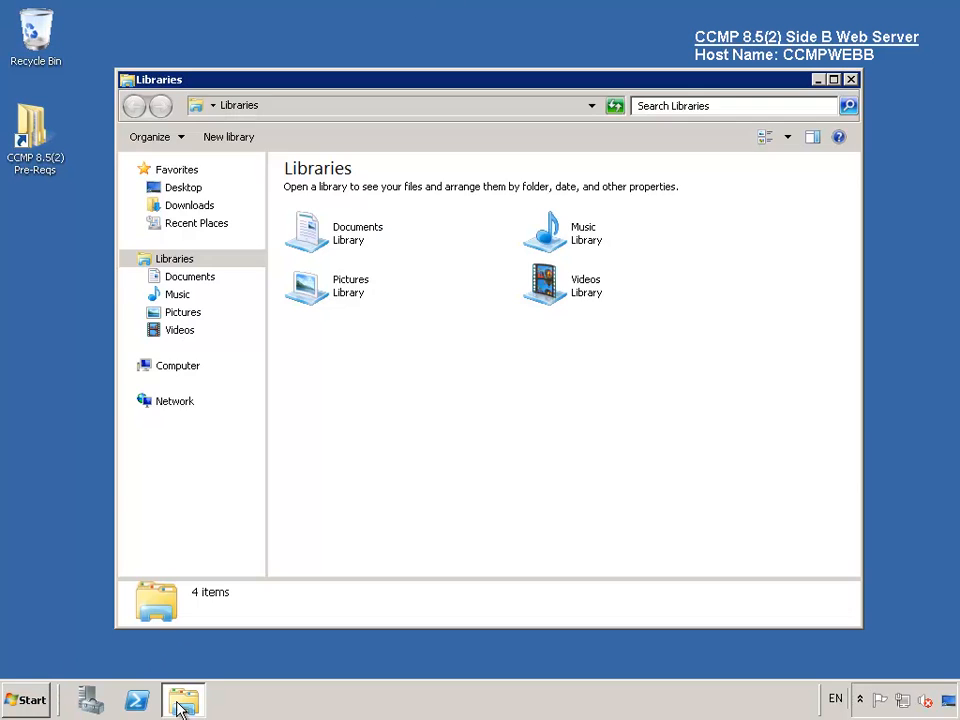
pyautogui.click(185, 367)
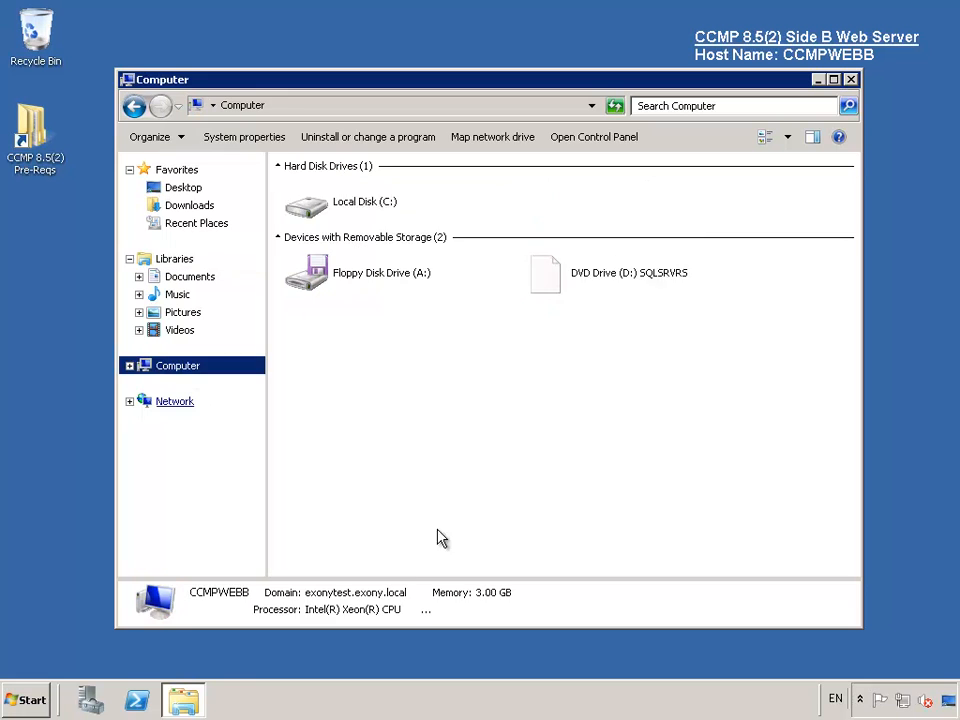
pyautogui.doubleClick(604, 280)
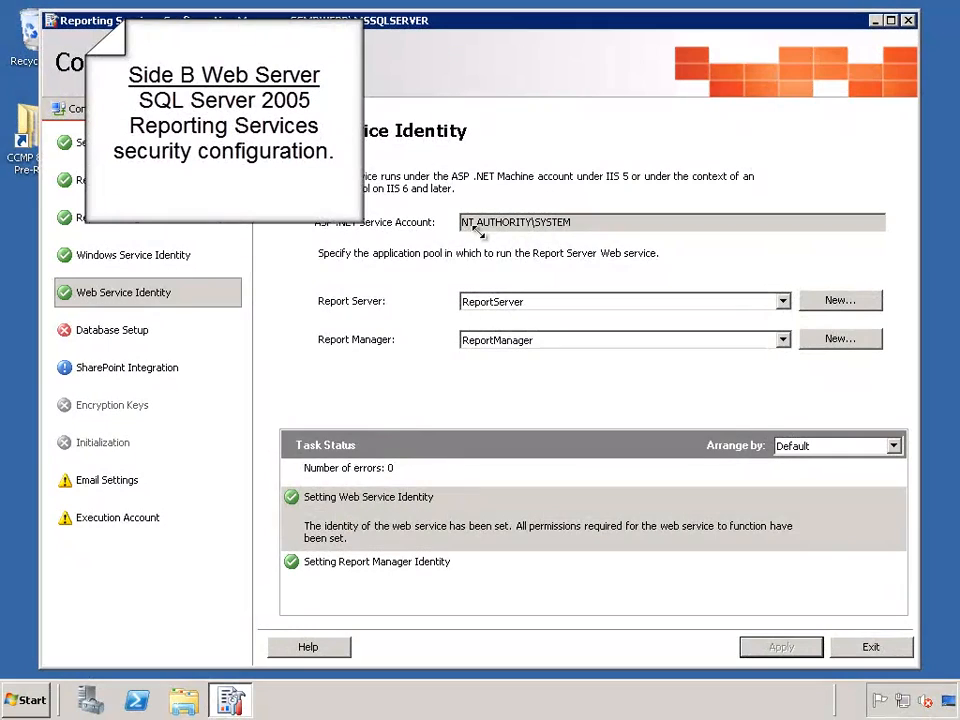
# - Go to Database Setup and begin entering the database server name in Server Name
pyautogui.click(113, 330)
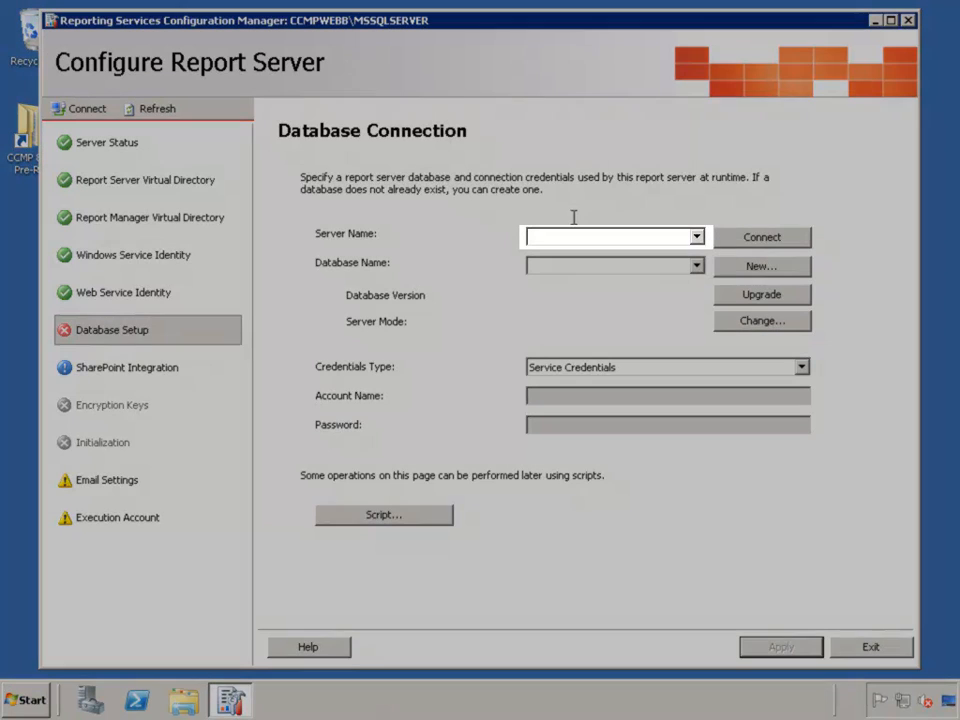
pyautogui.click(572, 238)
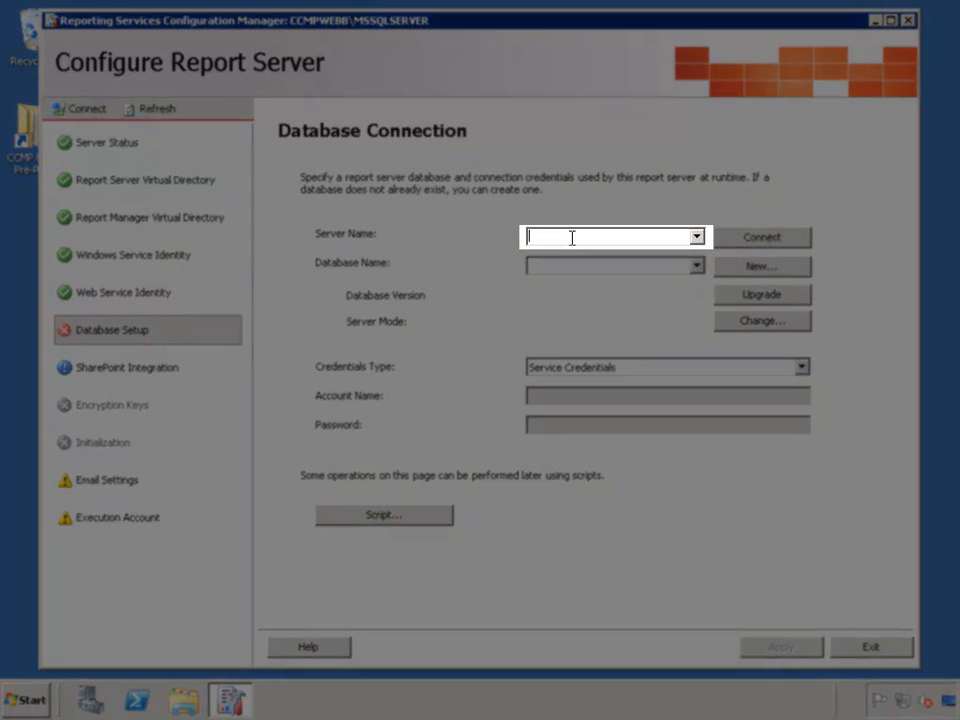
pyautogui.write('C')
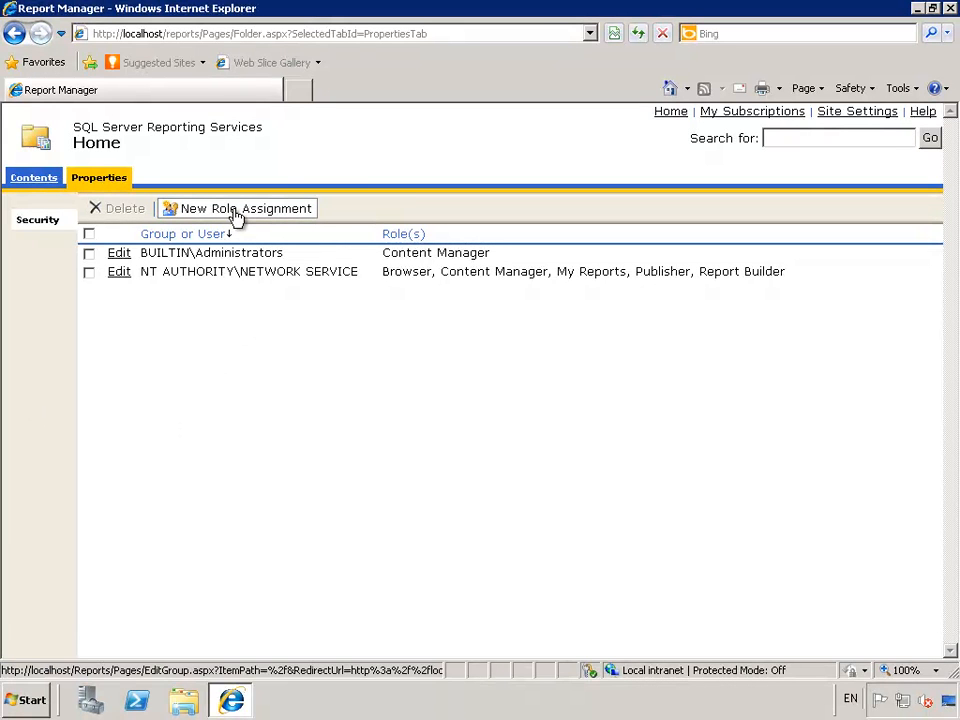
# - Assign EXONYTEST\CCMPWEBA$ all five Home folder roles, then go to Site Settings
pyautogui.click(237, 212)
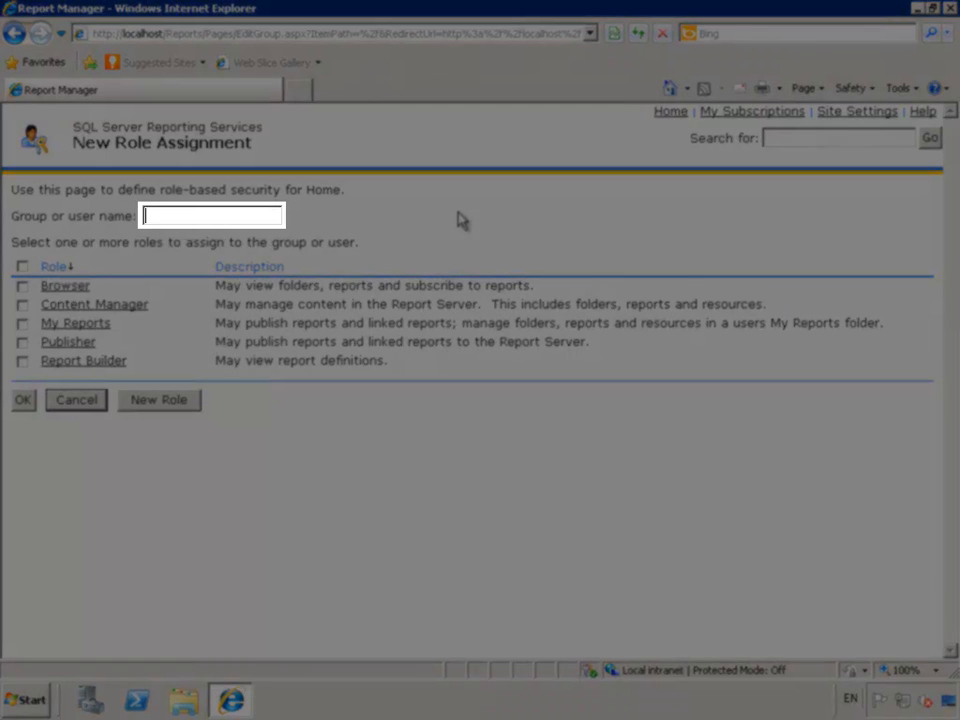
pyautogui.write('EXONYTEST')
pyautogui.write('\\CCMP')
pyautogui.write('WEBA')
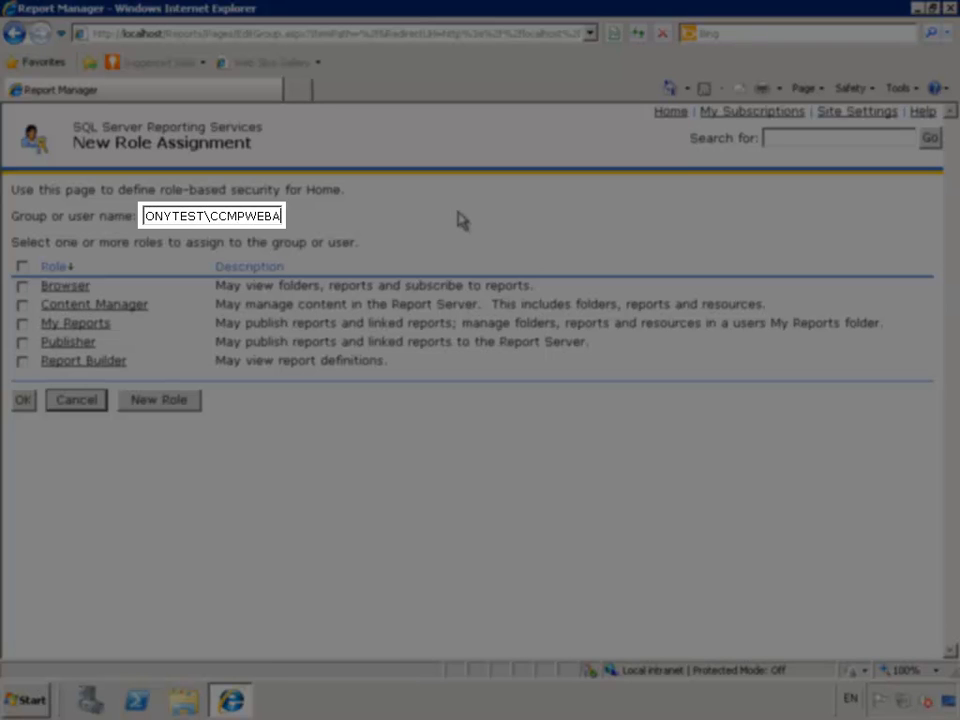
pyautogui.write('$')
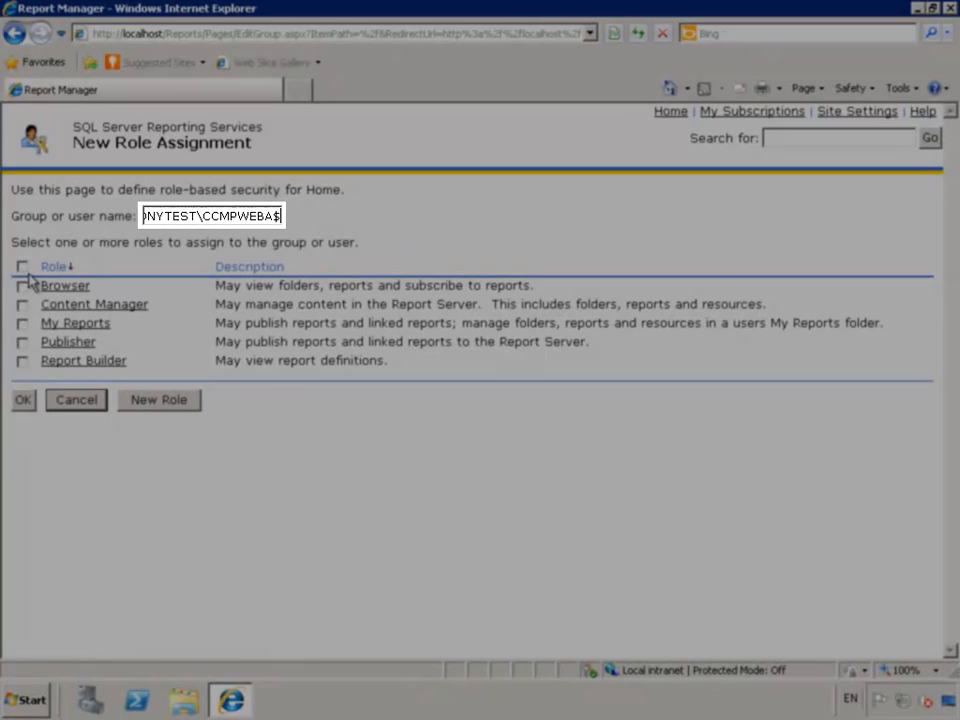
pyautogui.click(22, 266)
pyautogui.click(24, 401)
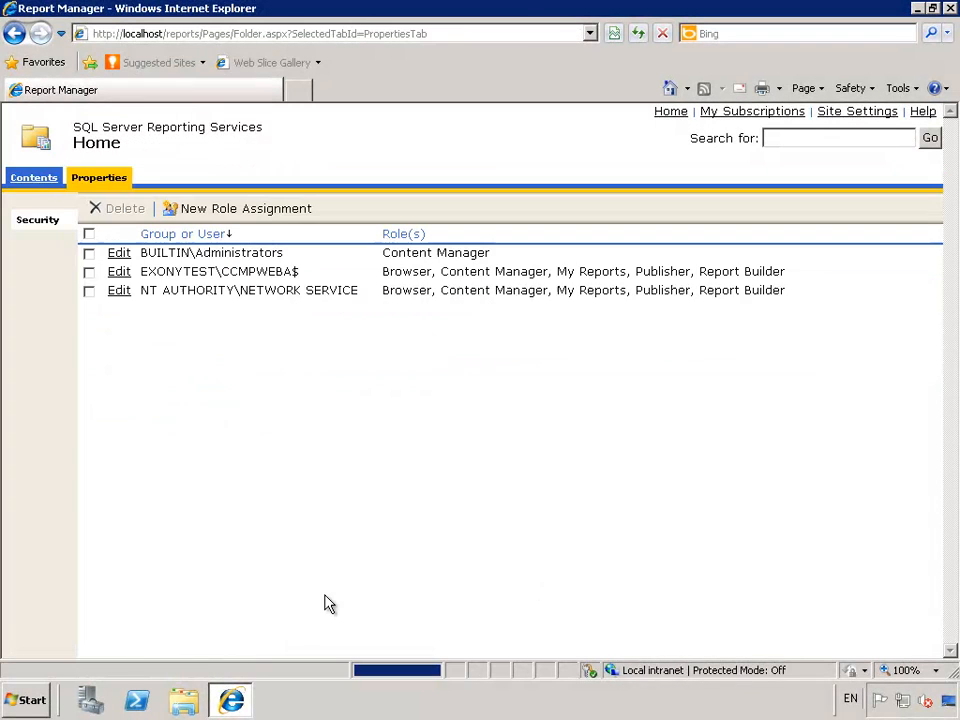
pyautogui.click(851, 113)
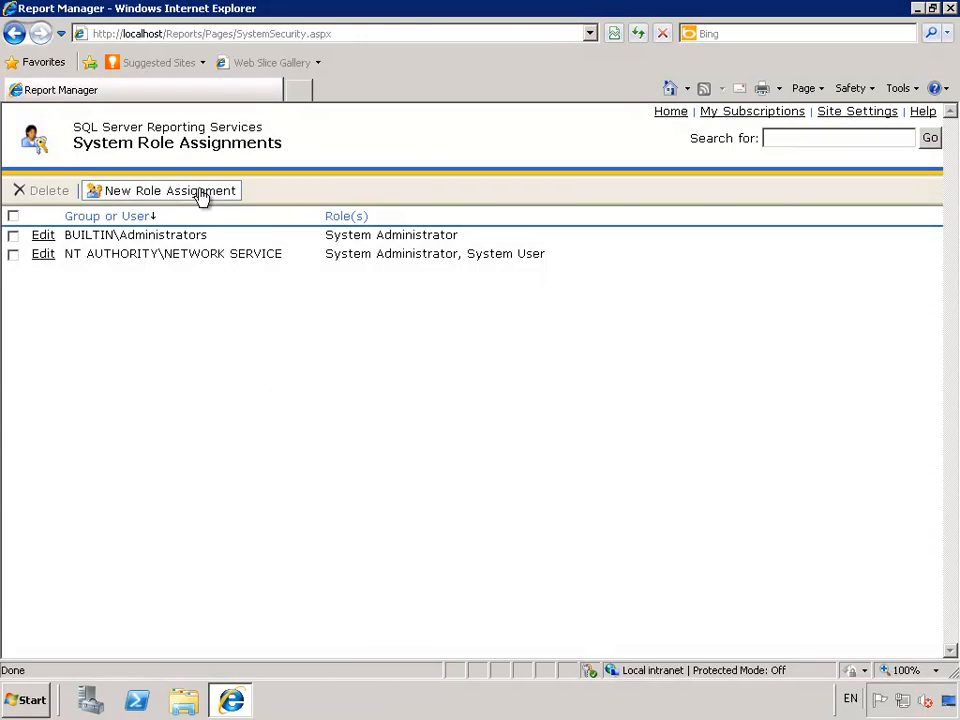
# - Grant EXONYTEST\CCMPWEBA$ both System Administrator and System User roles, then close Report Manager
pyautogui.click(202, 193)
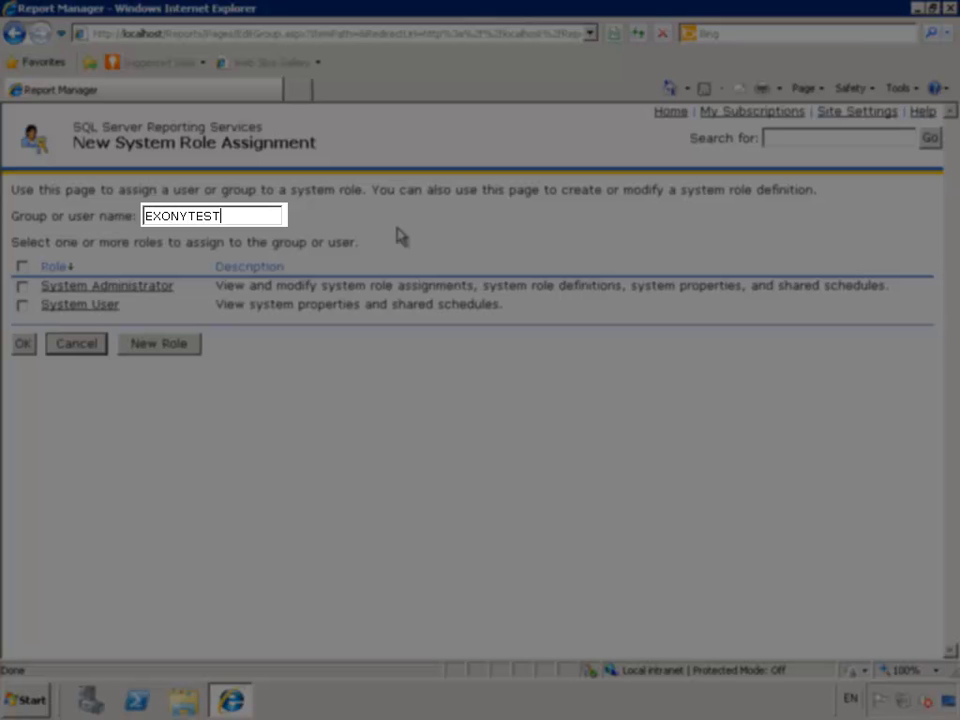
pyautogui.write('EXONYTEST\\CCM')
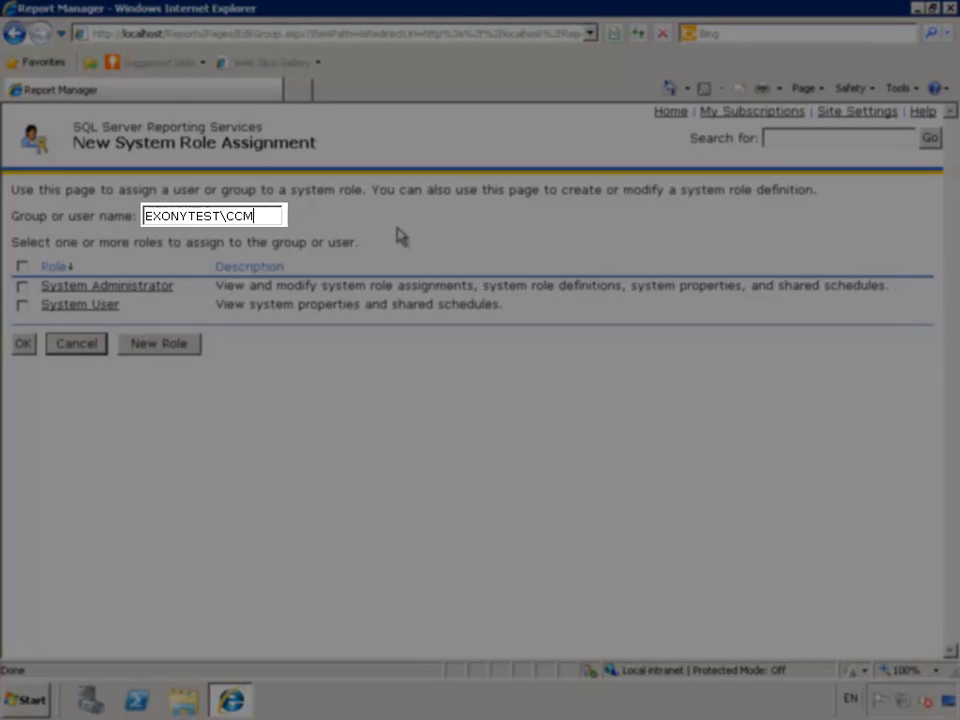
pyautogui.write('PWEBA$')
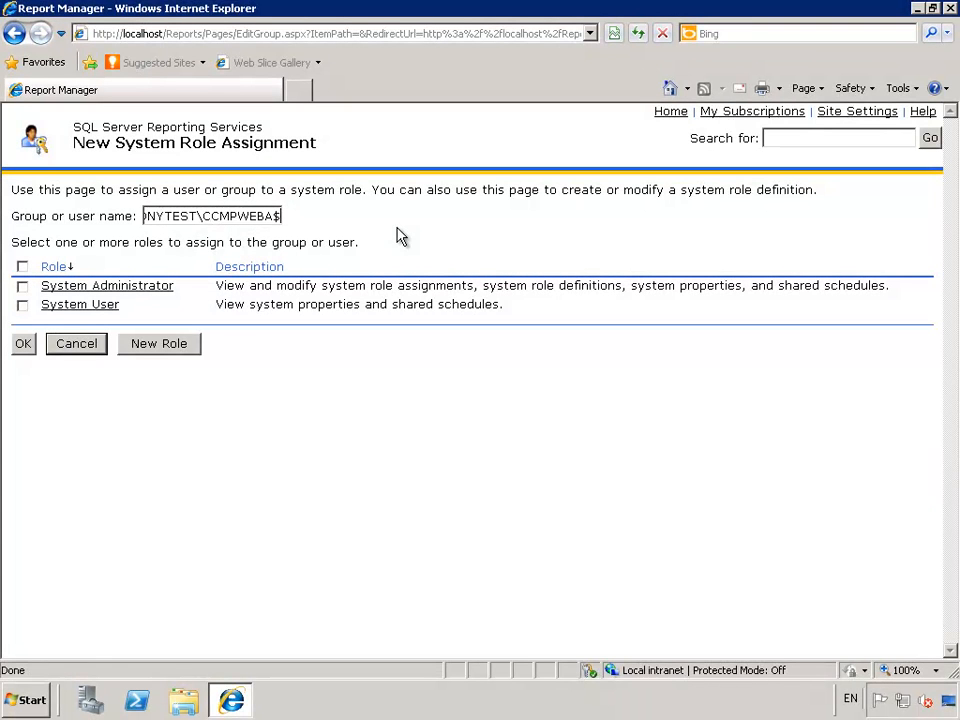
pyautogui.click(22, 267)
pyautogui.click(24, 345)
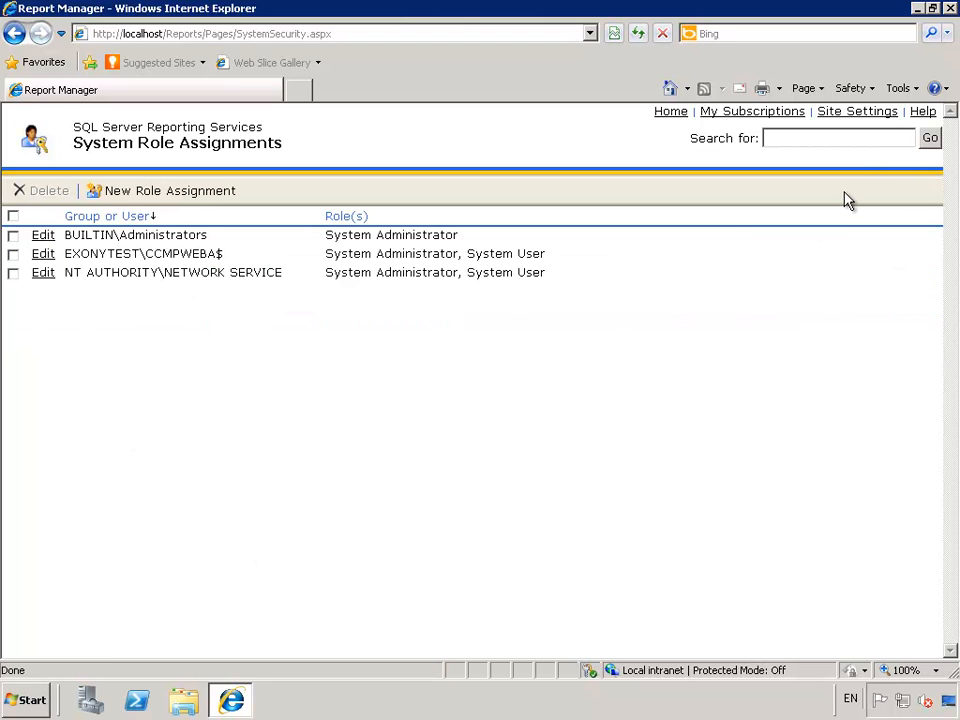
pyautogui.click(951, 9)
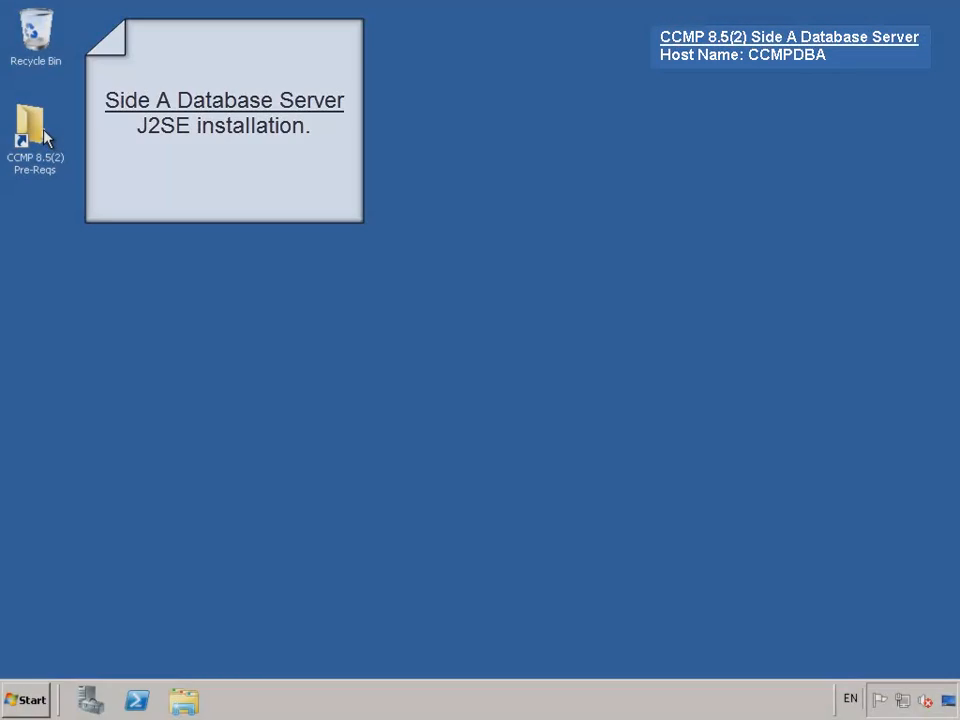
# - Open the Pre-Reqs > Database Server > J2SE Runtime 6.0 Update 11 64-bit folder
pyautogui.click(44, 138)
pyautogui.doubleClick(44, 138)
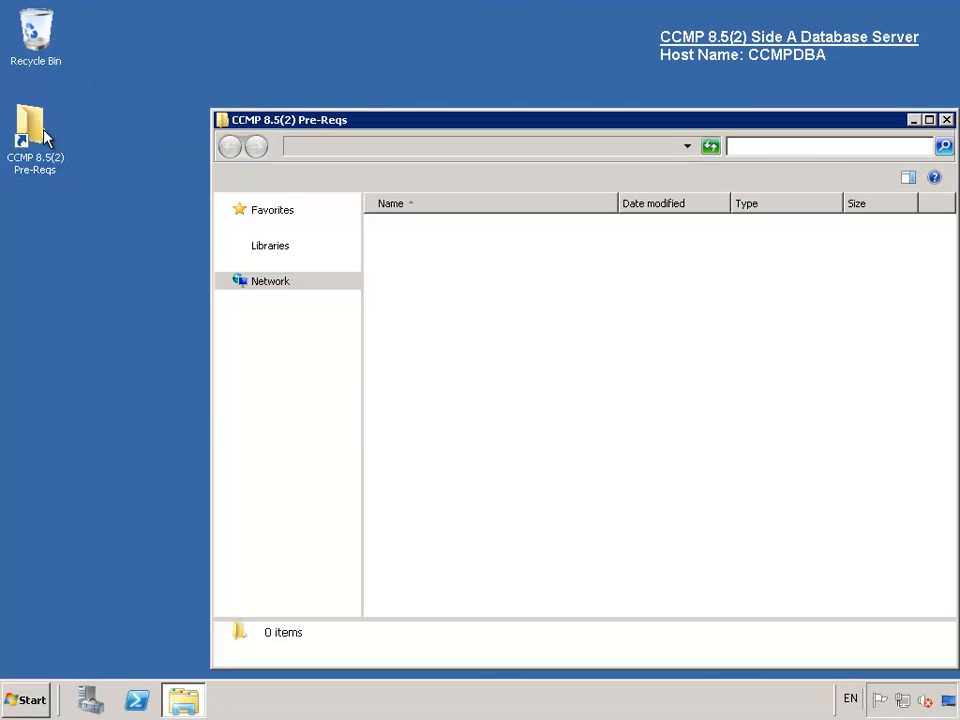
pyautogui.doubleClick(443, 233)
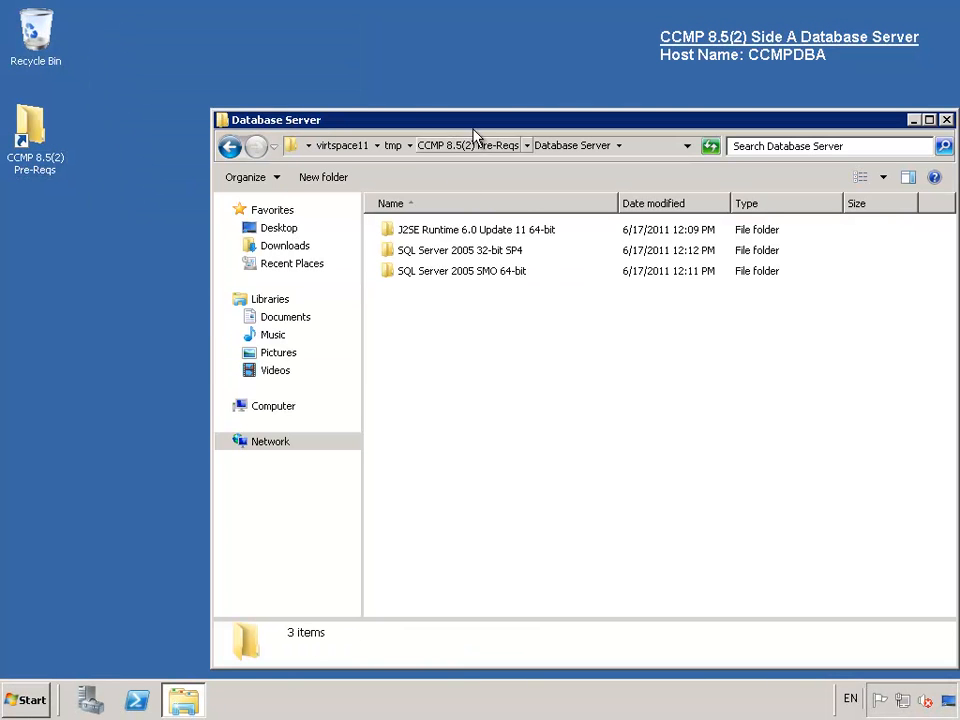
pyautogui.moveTo(413, 116); pyautogui.dragTo(337, 96)
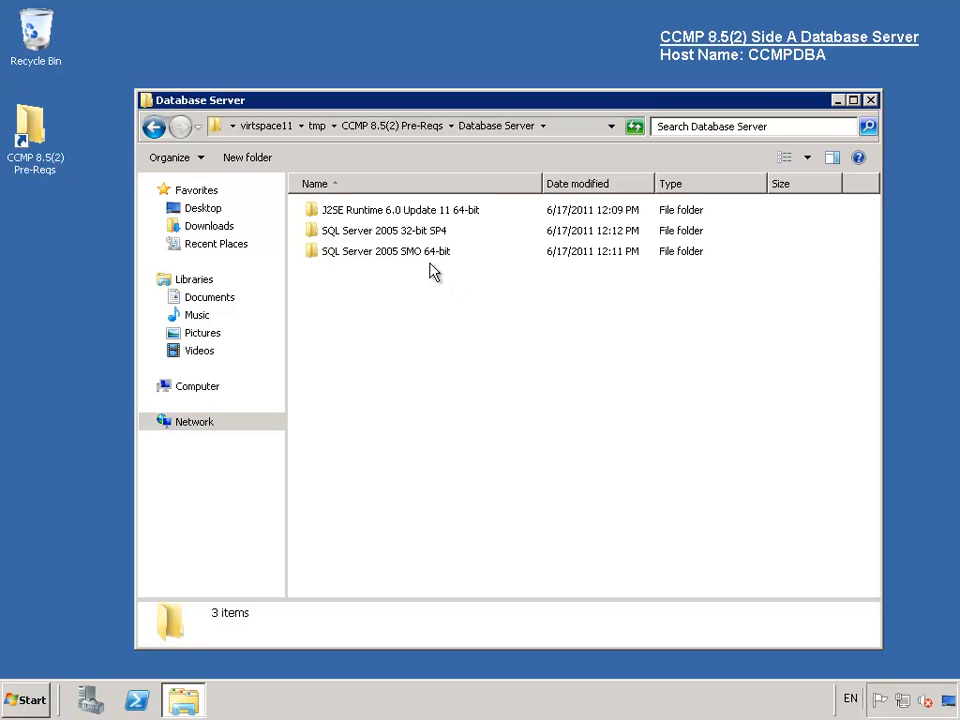
pyautogui.doubleClick(416, 217)
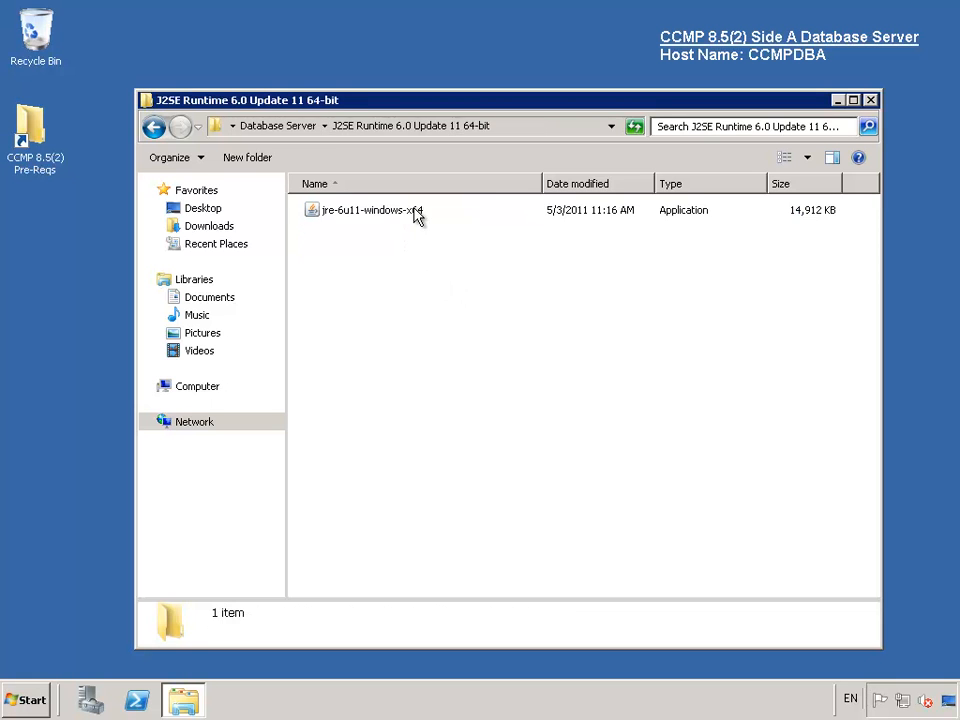
# - Install jre-6u11-windows-x64, accepting the licence, and close the folder window
pyautogui.doubleClick(383, 213)
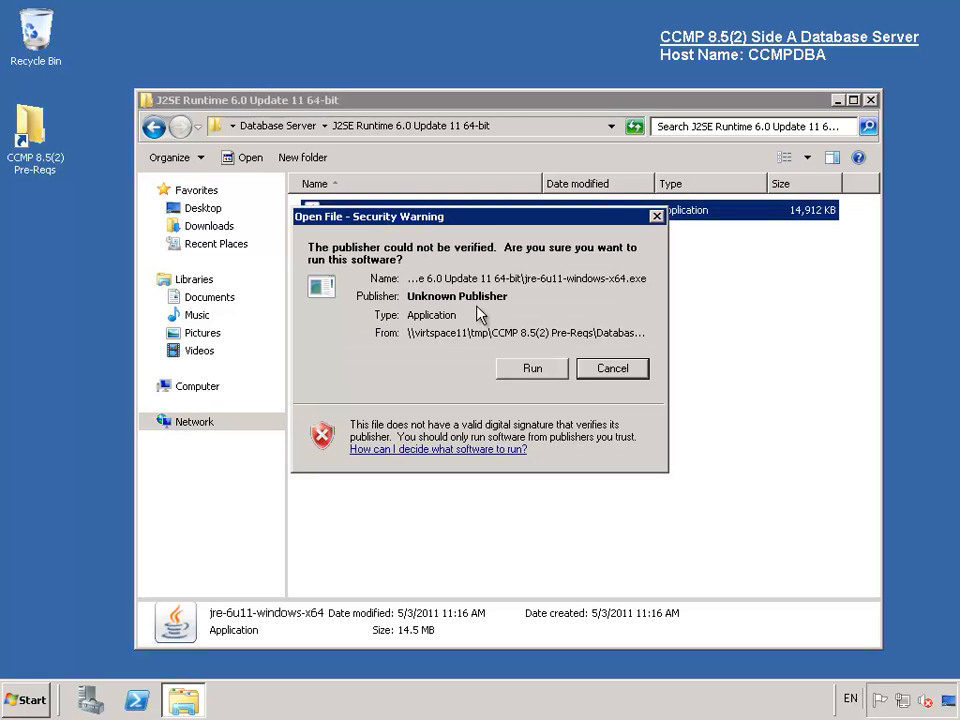
pyautogui.click(554, 374)
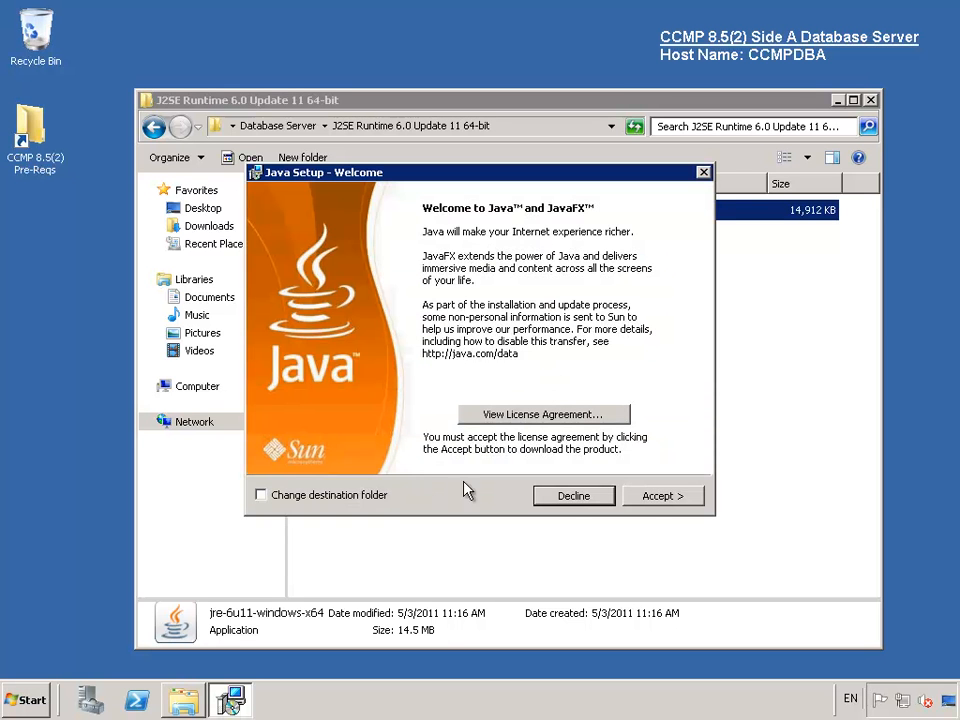
pyautogui.click(652, 500)
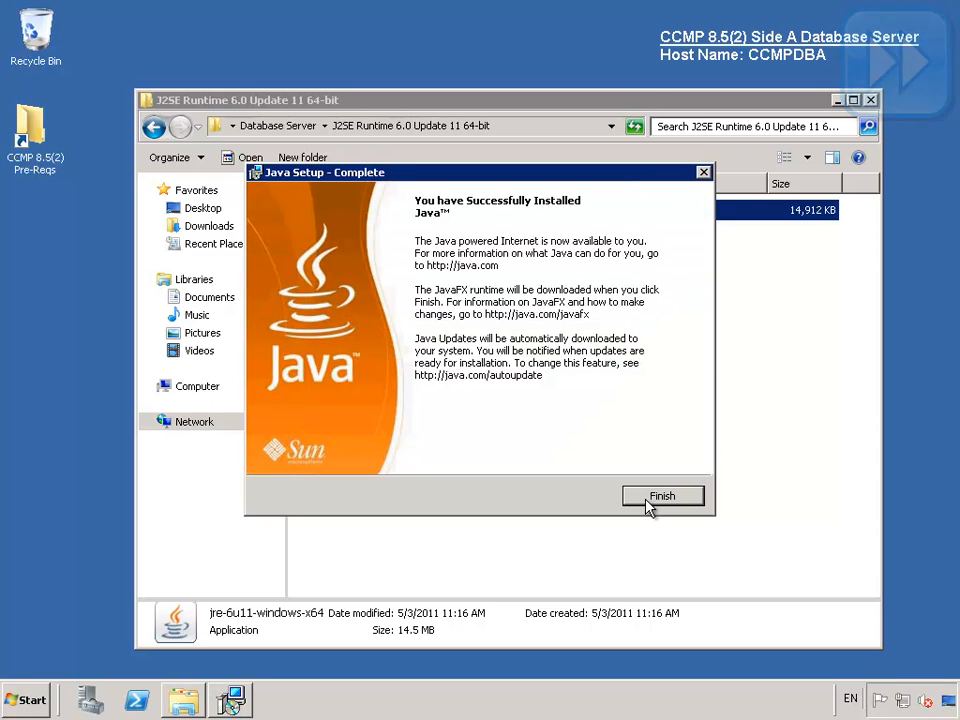
pyautogui.click(648, 500)
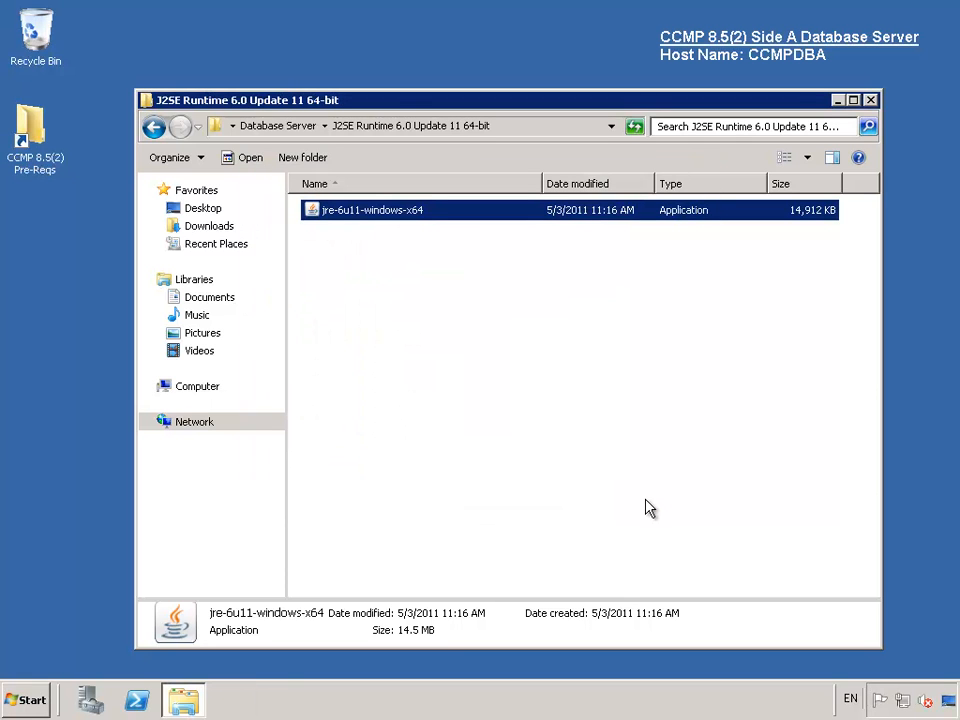
pyautogui.click(870, 100)
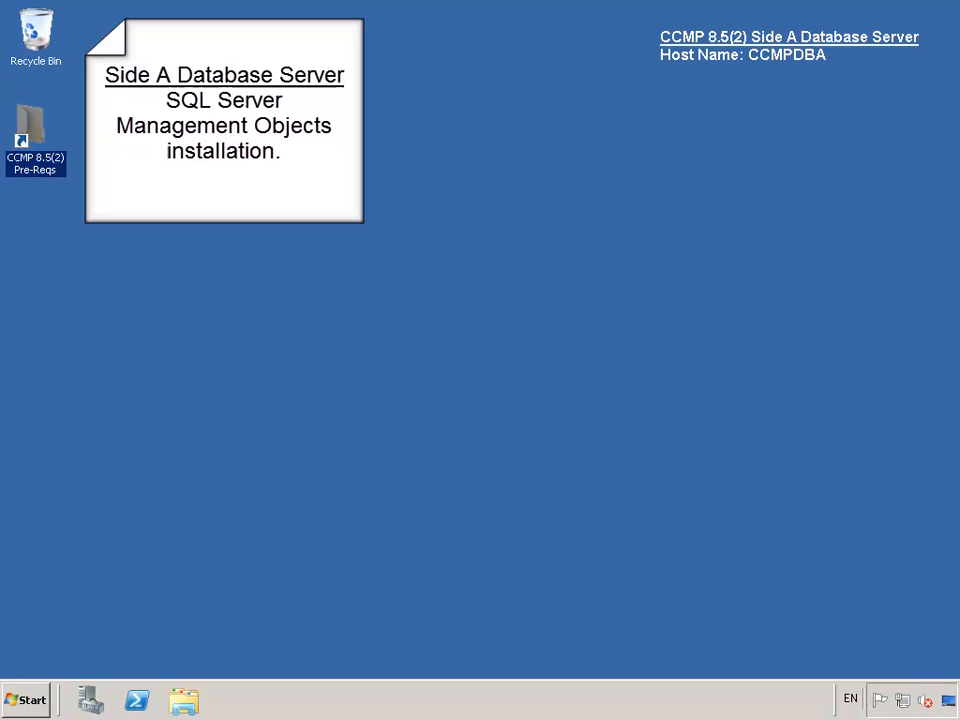
# - Launch SQLServer2005_XMO_x64.msi from Pre-Reqs > Database Server > SQL Server 2005 SMO 64-bit
pyautogui.doubleClick(22, 133)
pyautogui.doubleClick(343, 213)
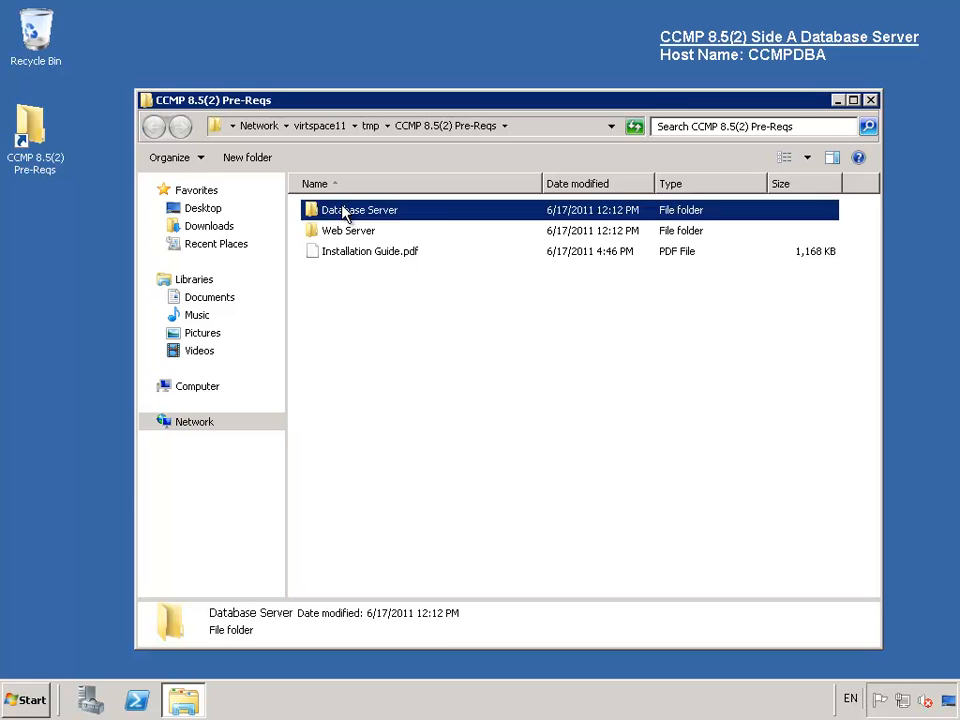
pyautogui.doubleClick(378, 252)
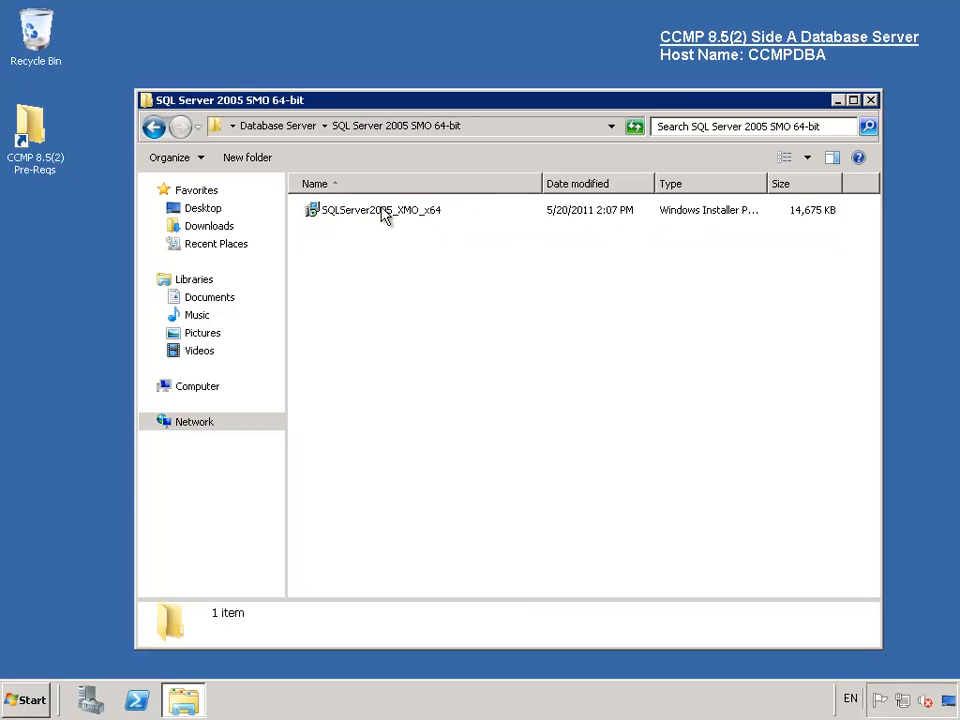
pyautogui.doubleClick(385, 214)
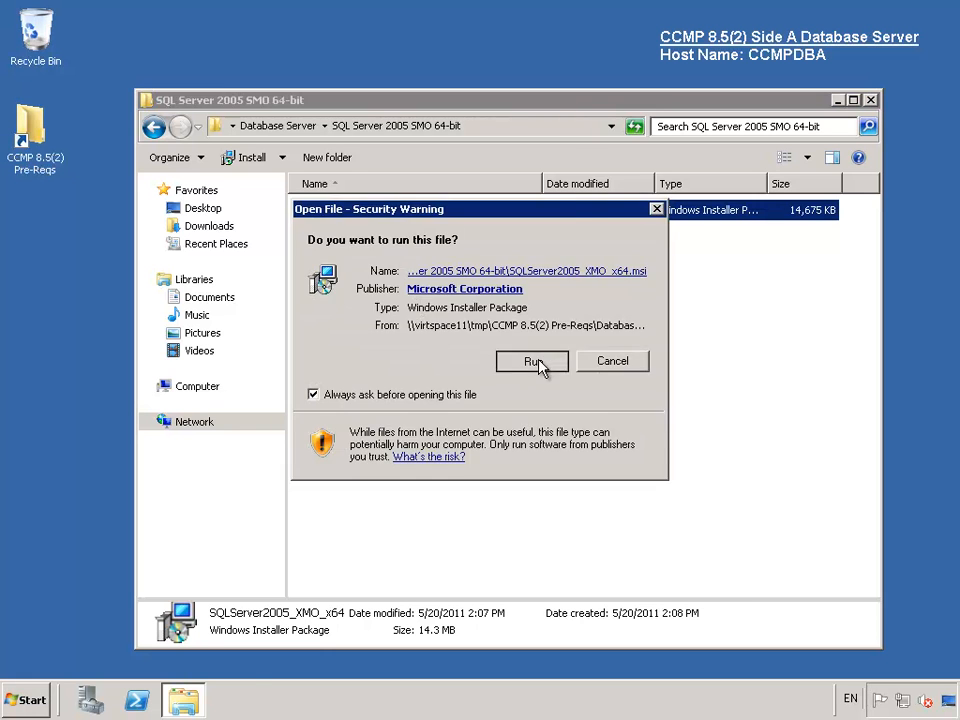
# - Accept the SMO licence and register the setup with Name CCMP and Company Cisco
pyautogui.click(537, 363)
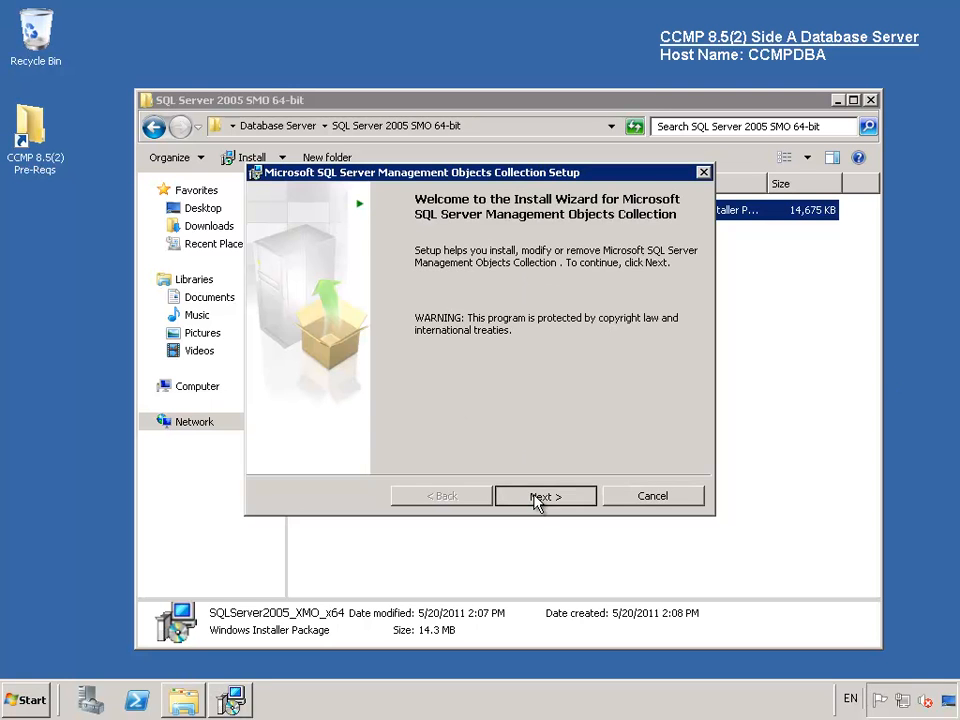
pyautogui.click(542, 496)
pyautogui.click(400, 428)
pyautogui.click(549, 498)
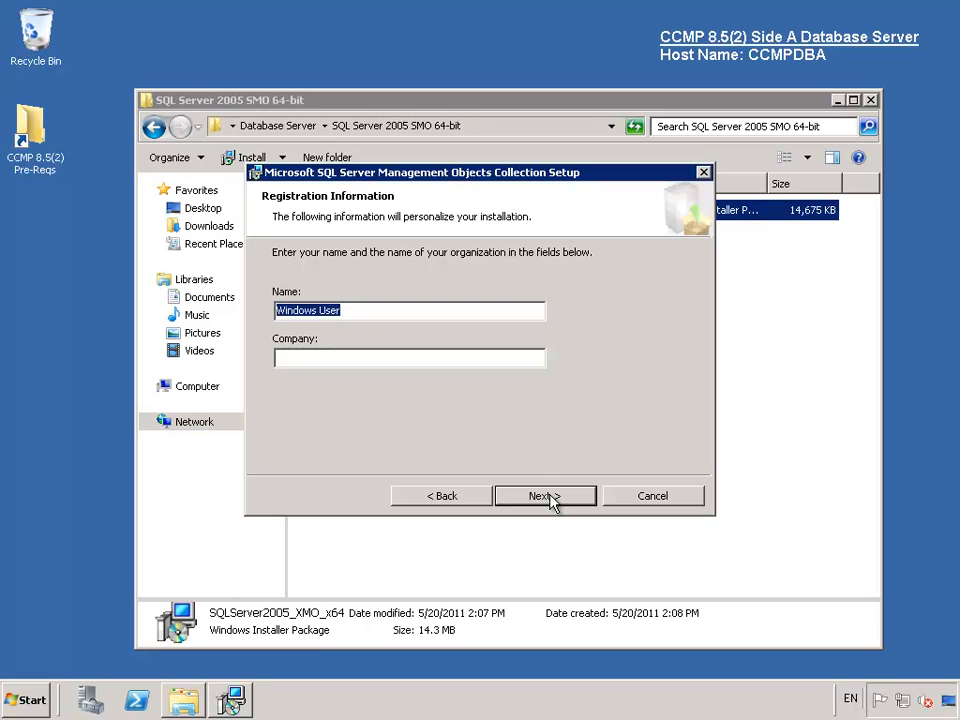
pyautogui.write('CCMP')
pyautogui.press('Tab')
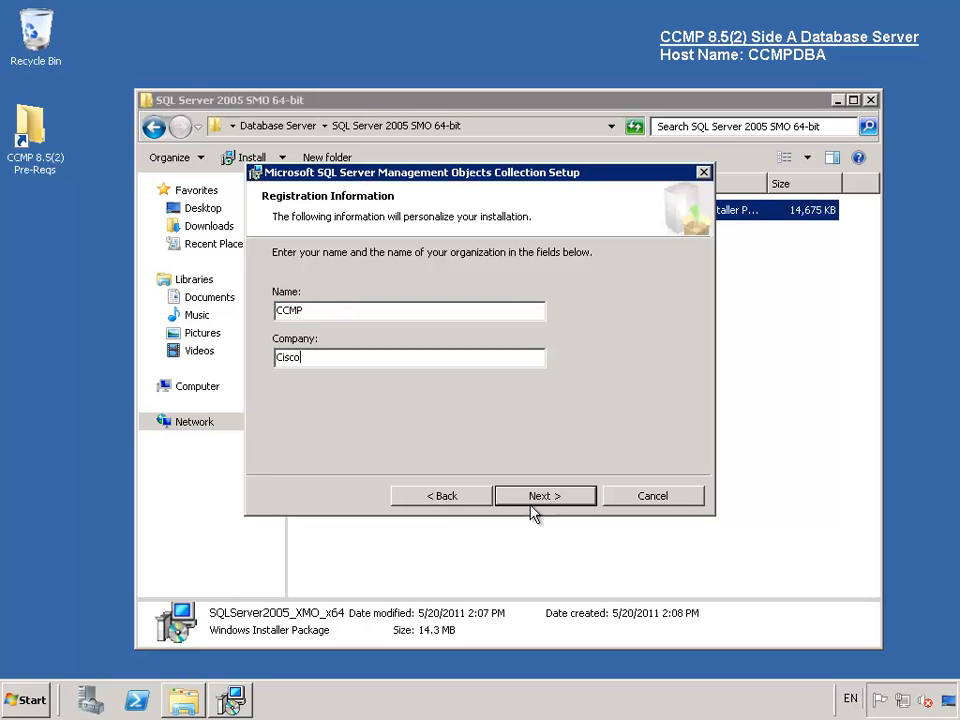
pyautogui.click(532, 506)
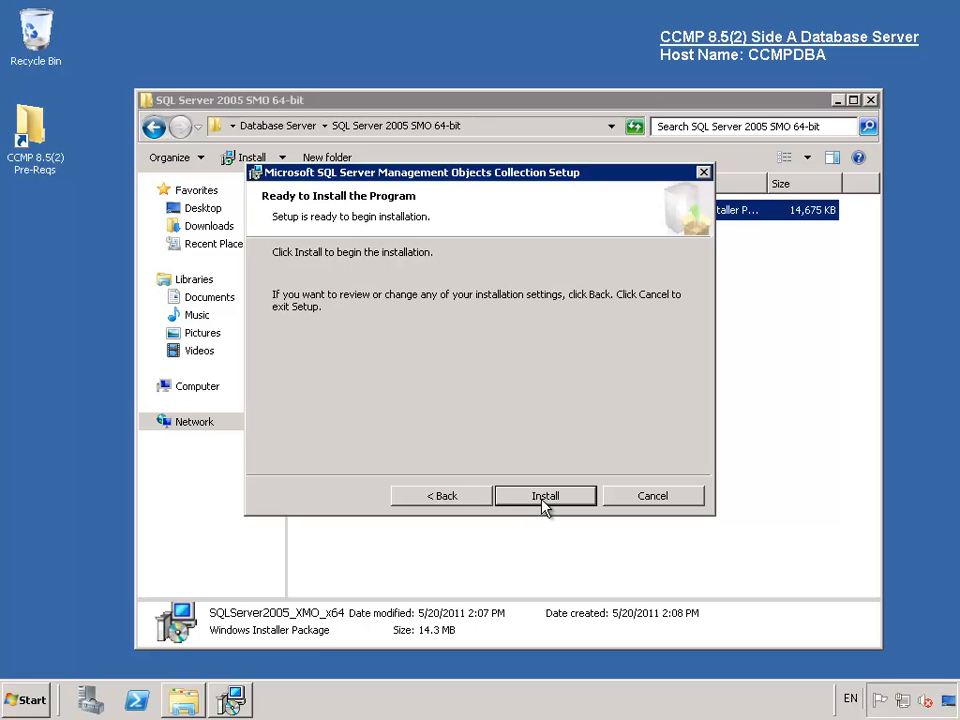
# - Install SMO 64-bit, finish the wizard, and close the folder window
pyautogui.click(542, 497)
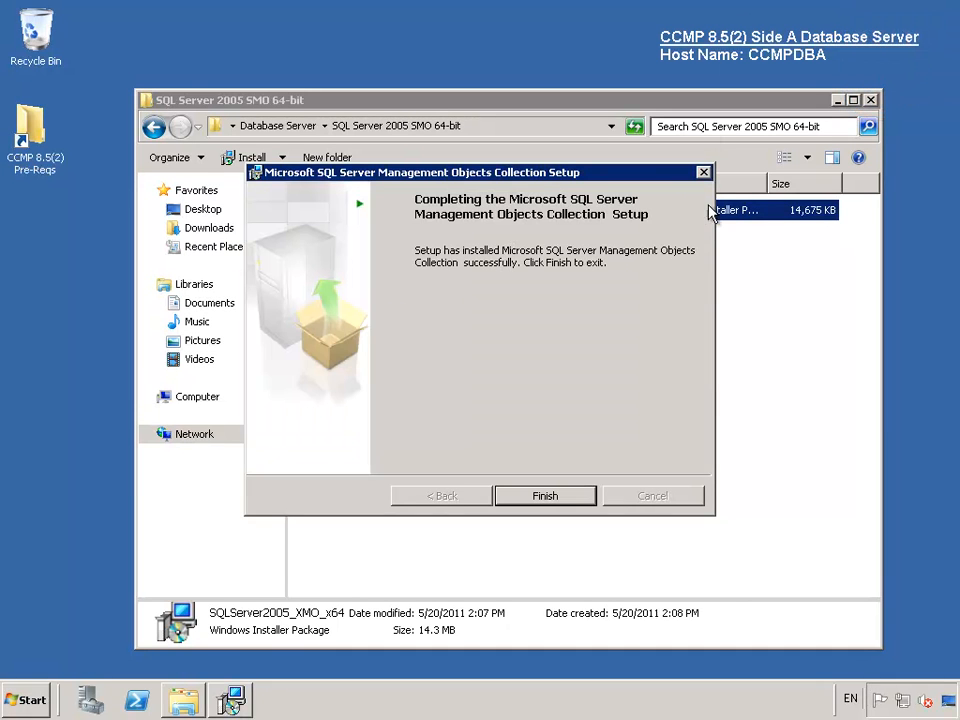
pyautogui.click(566, 499)
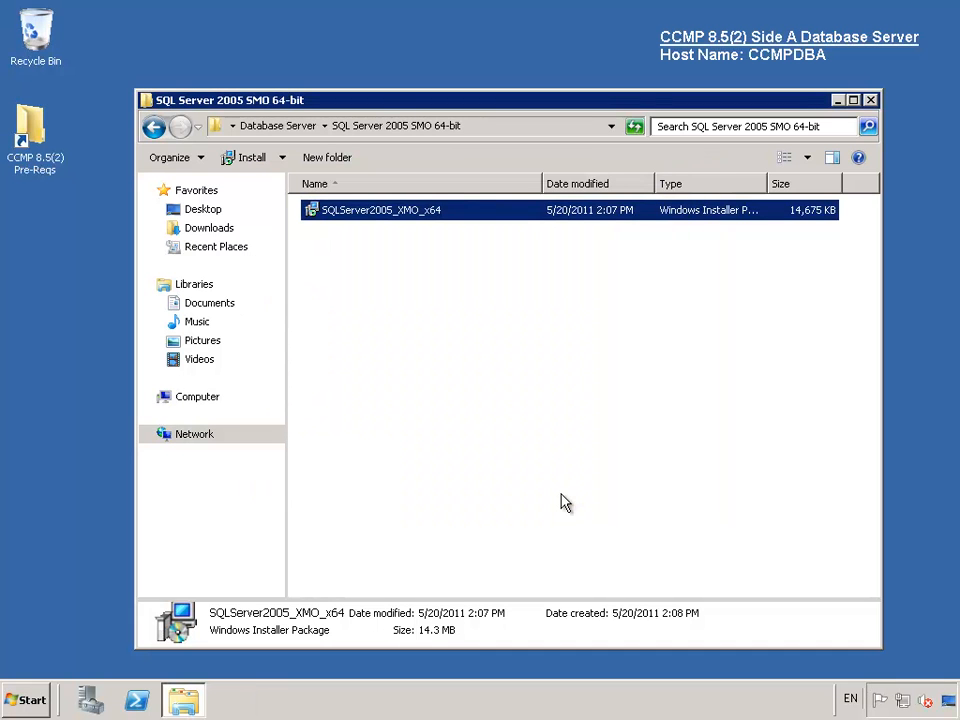
pyautogui.click(870, 101)
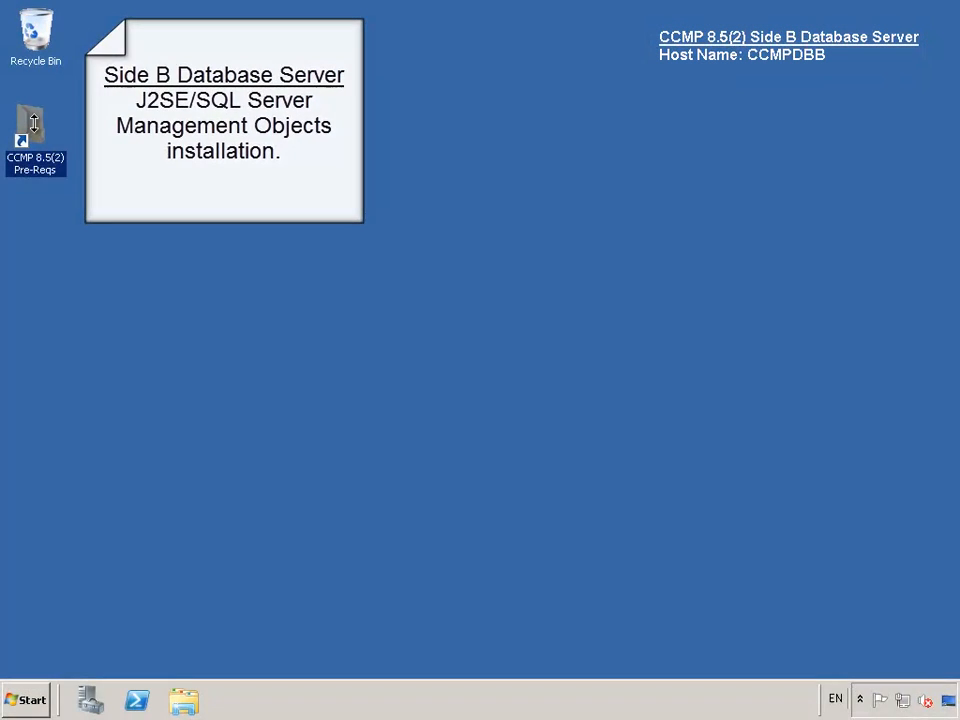
# - Run jre-6u11-windows-x64 from Pre-Reqs > Database Server > J2SE Runtime 6.0 Update 11 64-bit
pyautogui.doubleClick(34, 125)
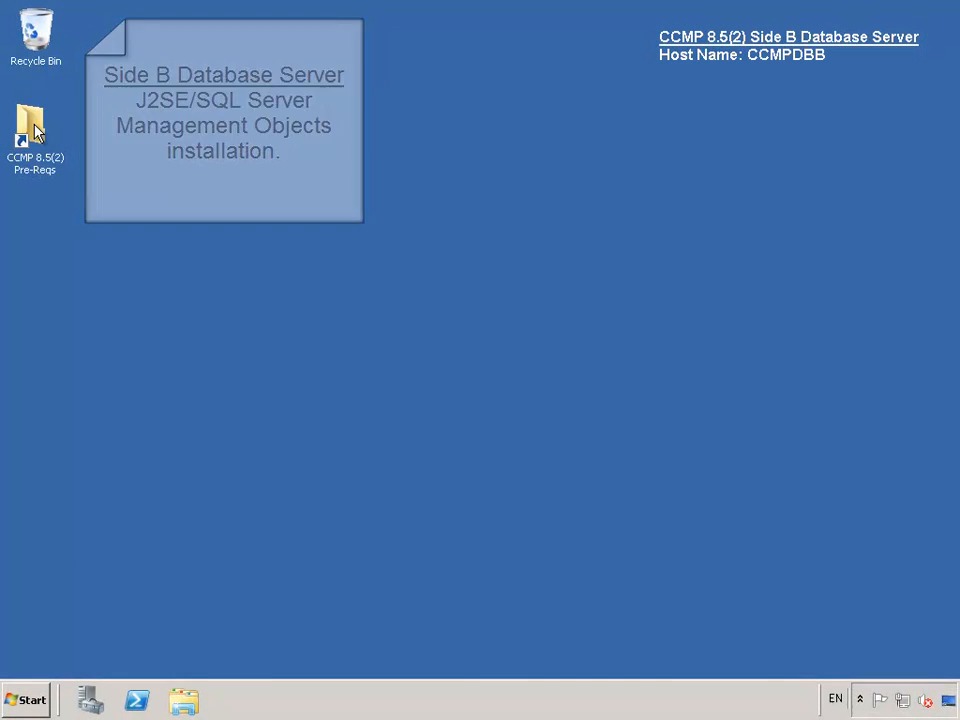
pyautogui.doubleClick(432, 205)
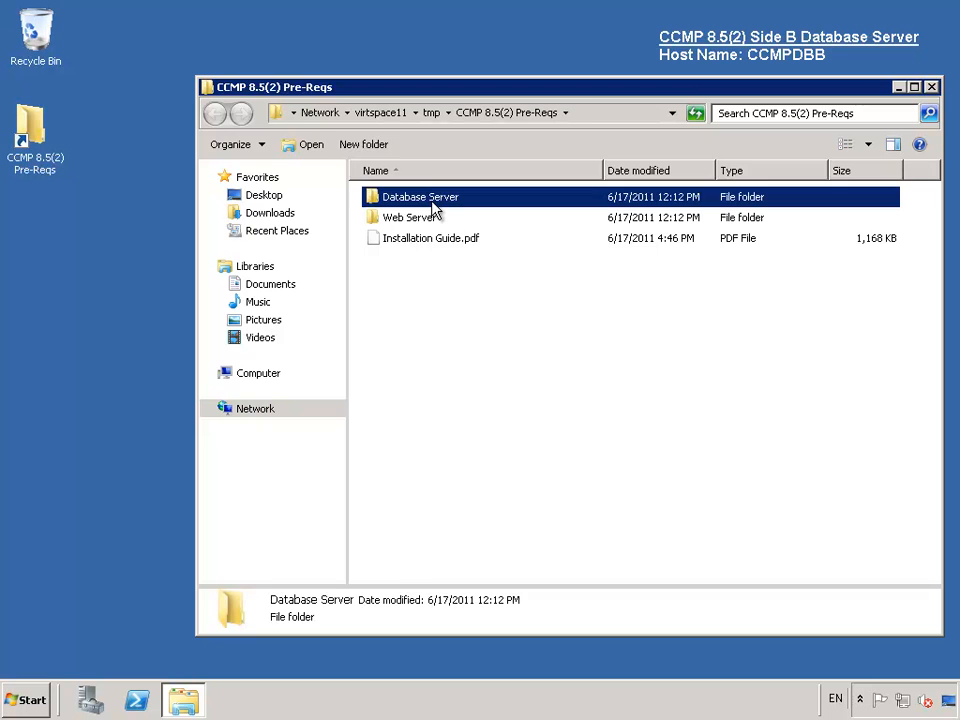
pyautogui.doubleClick(432, 203)
pyautogui.doubleClick(431, 203)
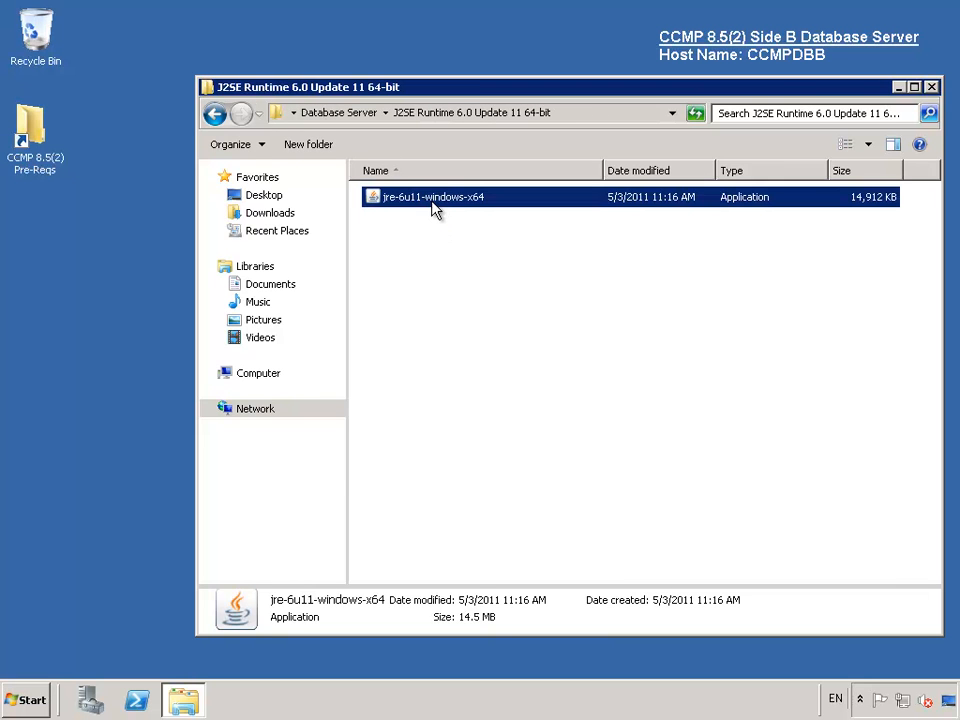
pyautogui.click(527, 366)
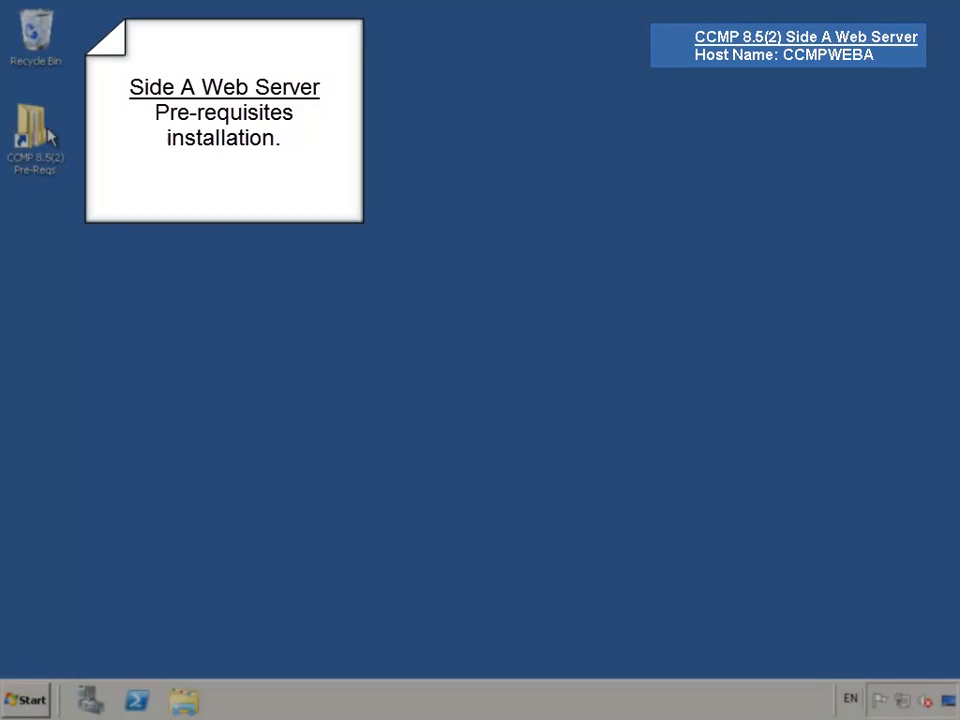
# - Run ASPAJAXExtSetup.msi from Pre-Reqs > Web Server > ASP .NET AJAX Extensions 1.0
pyautogui.doubleClick(45, 133)
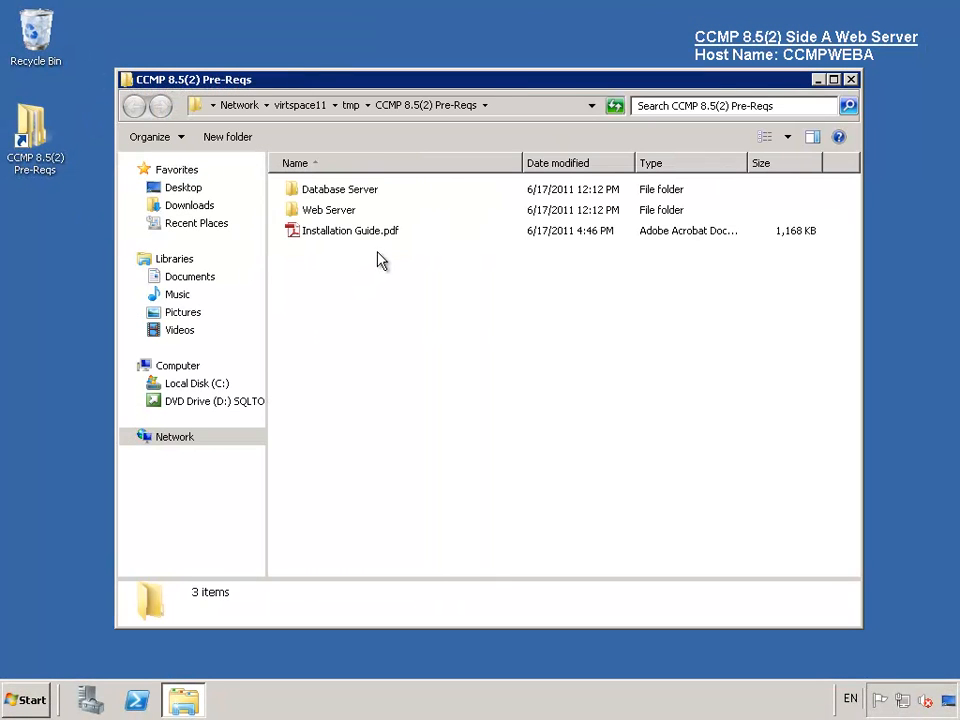
pyautogui.doubleClick(330, 210)
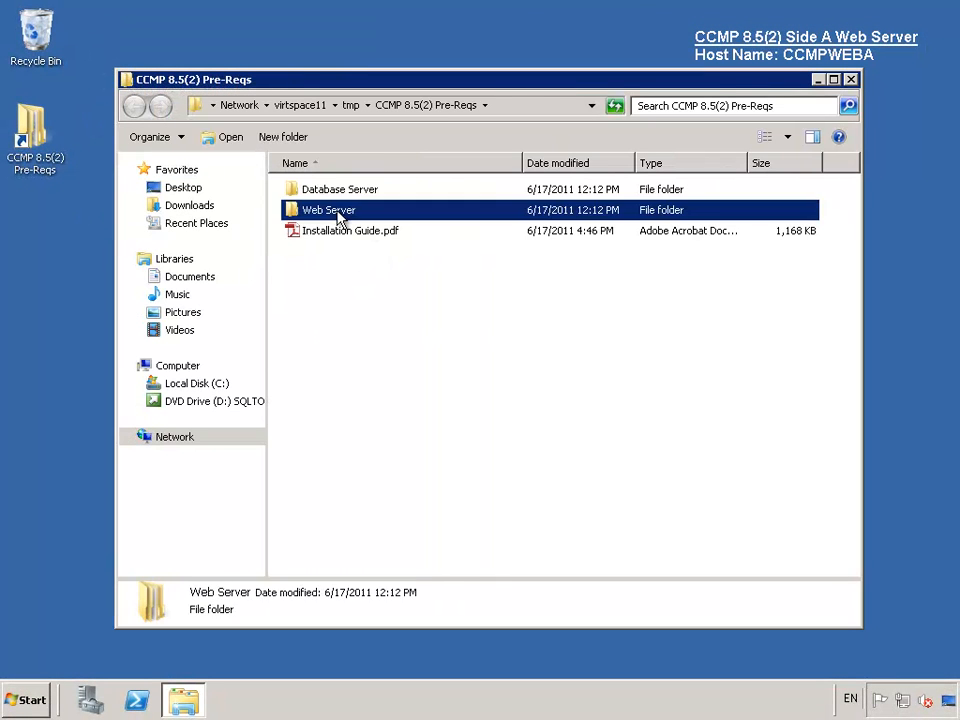
pyautogui.click(350, 199)
pyautogui.doubleClick(350, 199)
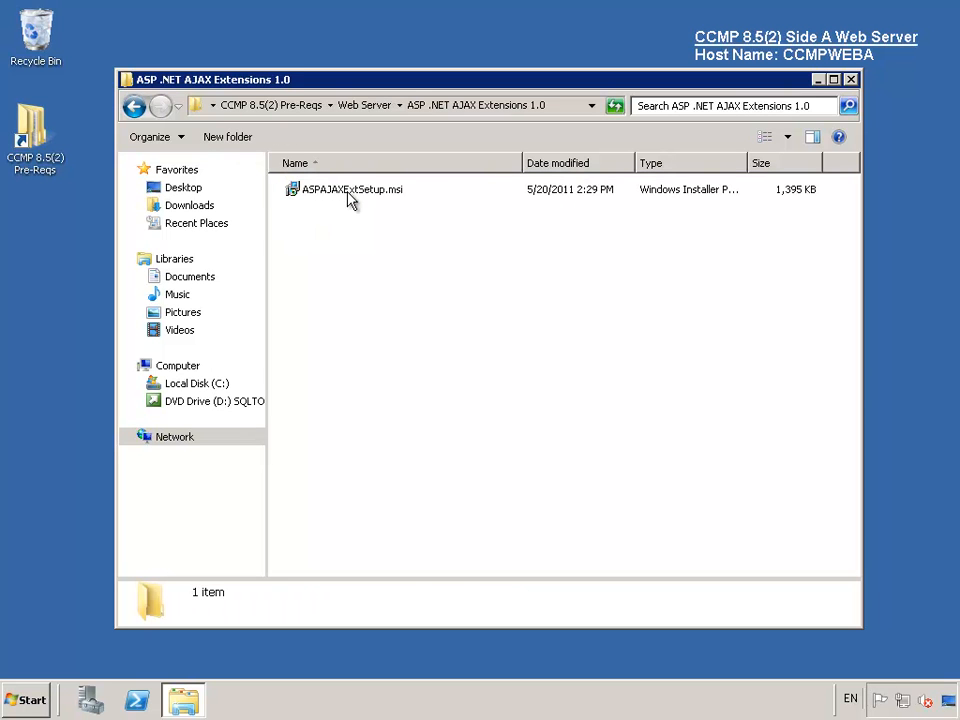
pyautogui.doubleClick(350, 195)
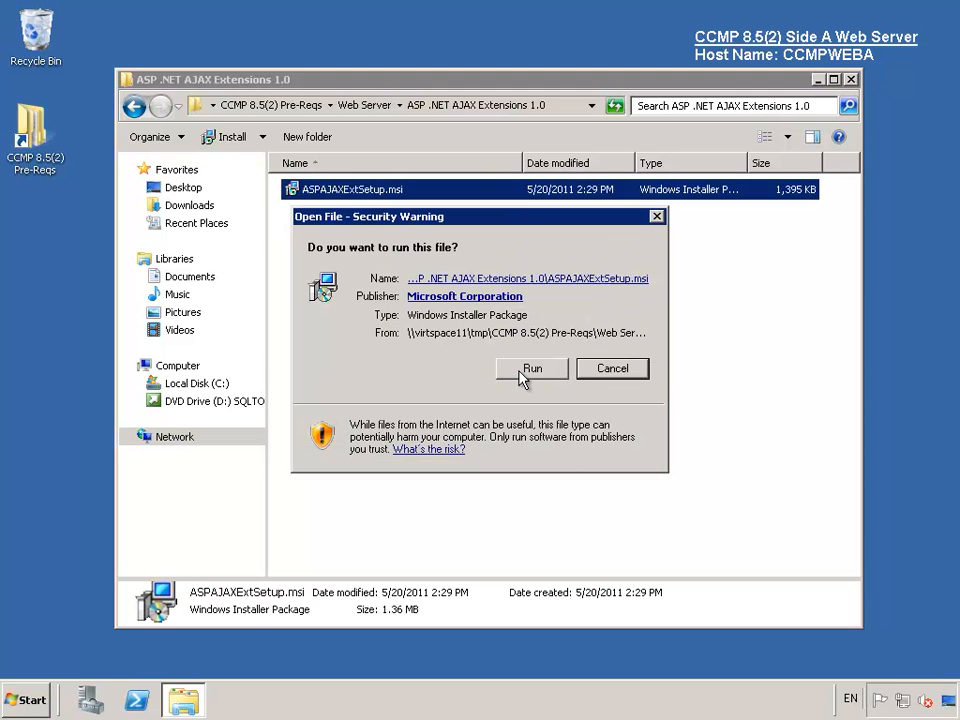
pyautogui.click(530, 372)
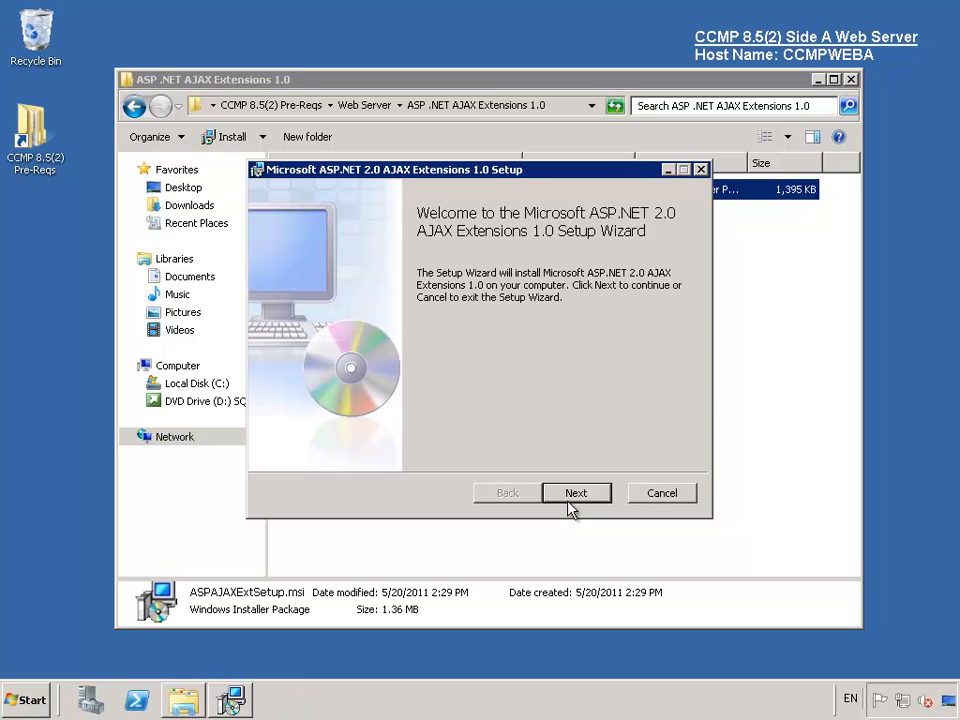
# - Accept the licence, install AJAX Extensions 1.0 without release notes, and close the folder
pyautogui.click(576, 494)
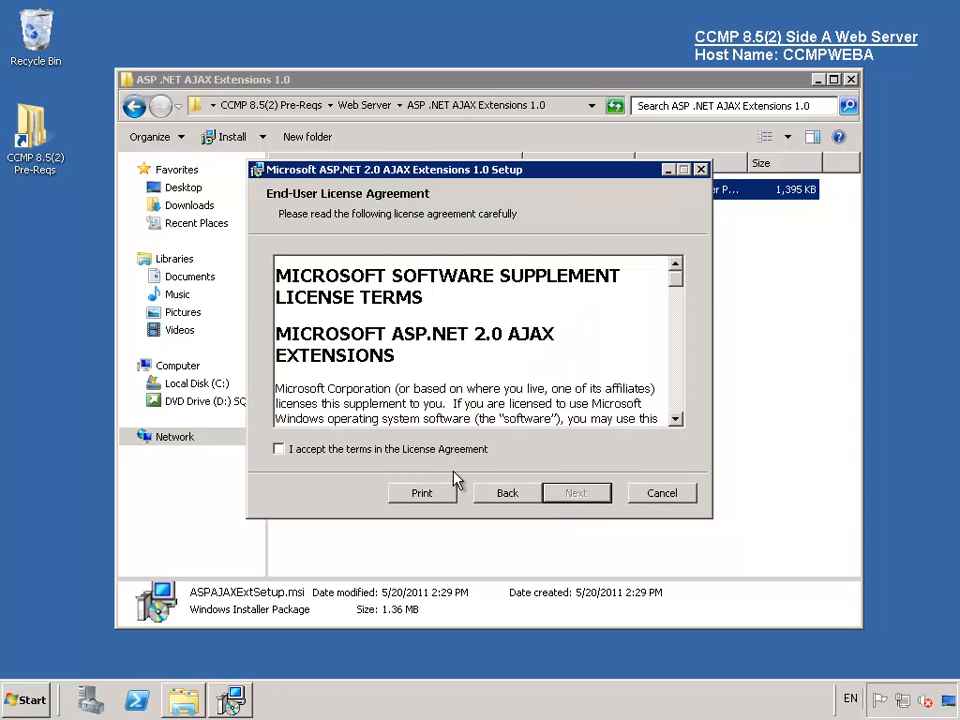
pyautogui.click(440, 450)
pyautogui.click(576, 494)
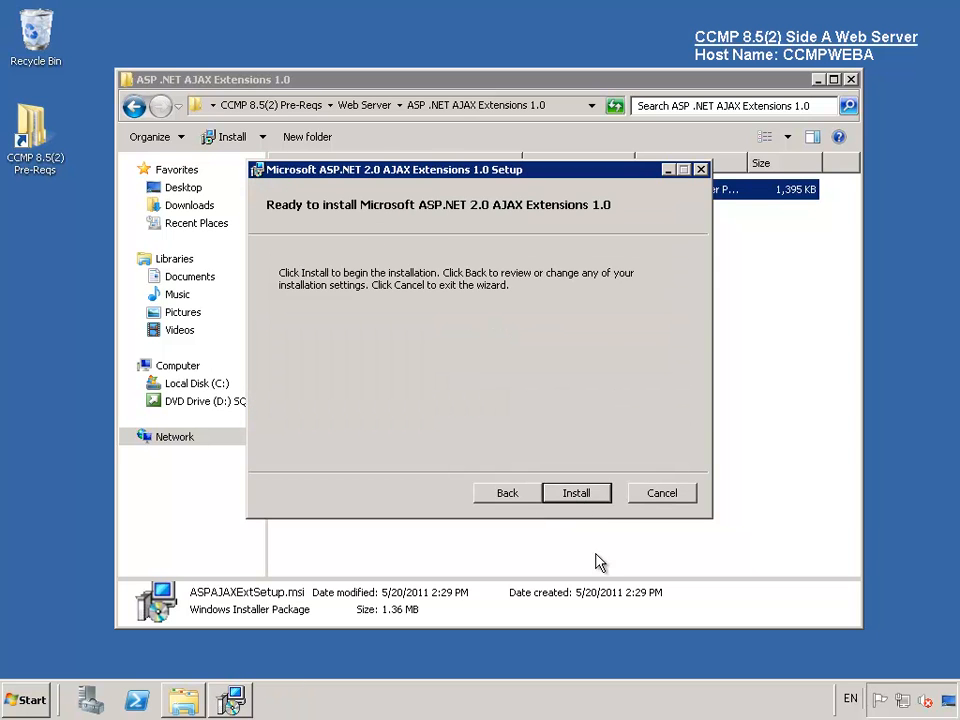
pyautogui.click(588, 496)
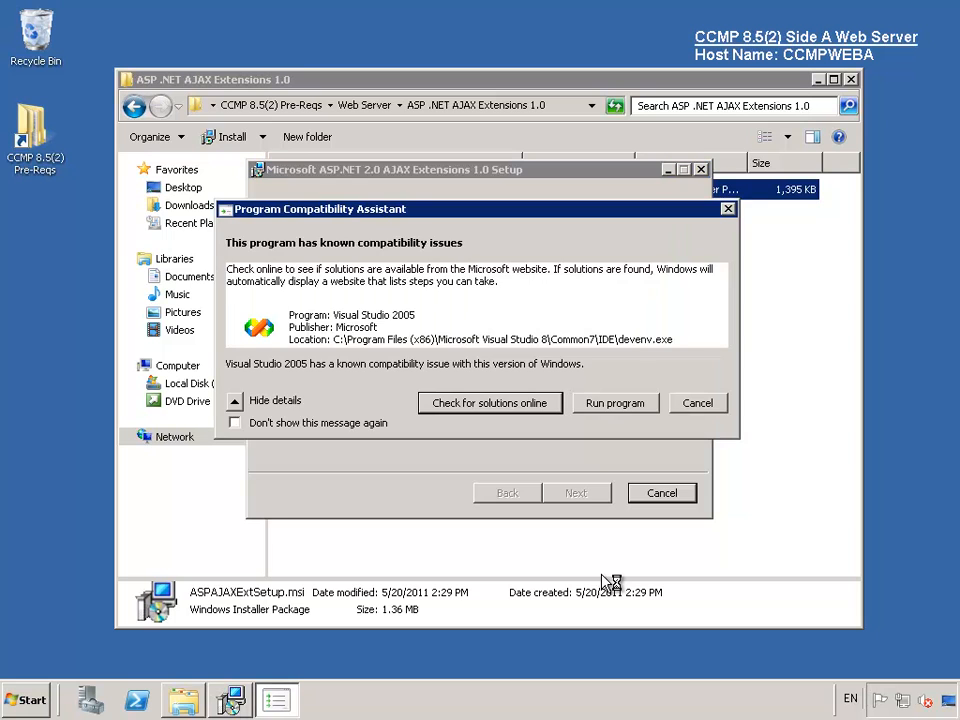
pyautogui.click(622, 410)
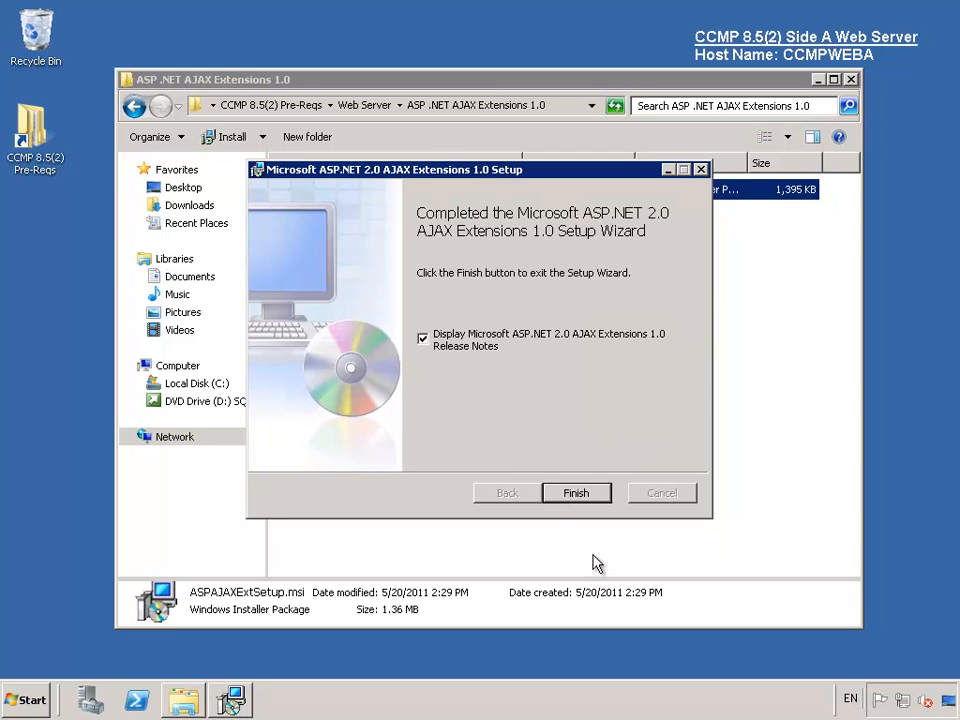
pyautogui.click(422, 339)
pyautogui.click(578, 494)
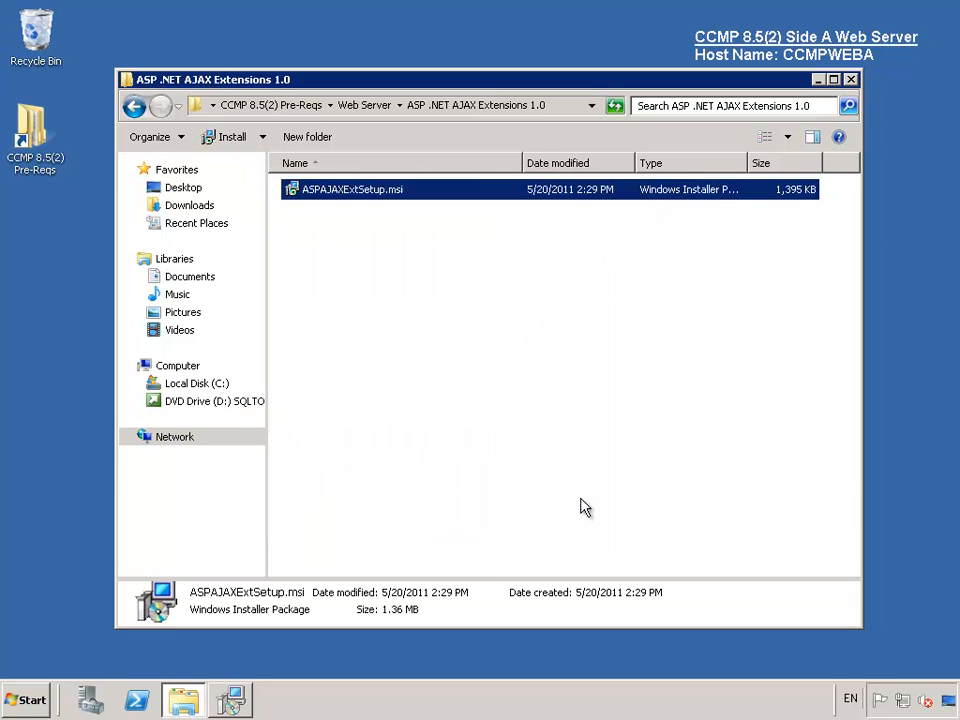
pyautogui.click(851, 80)
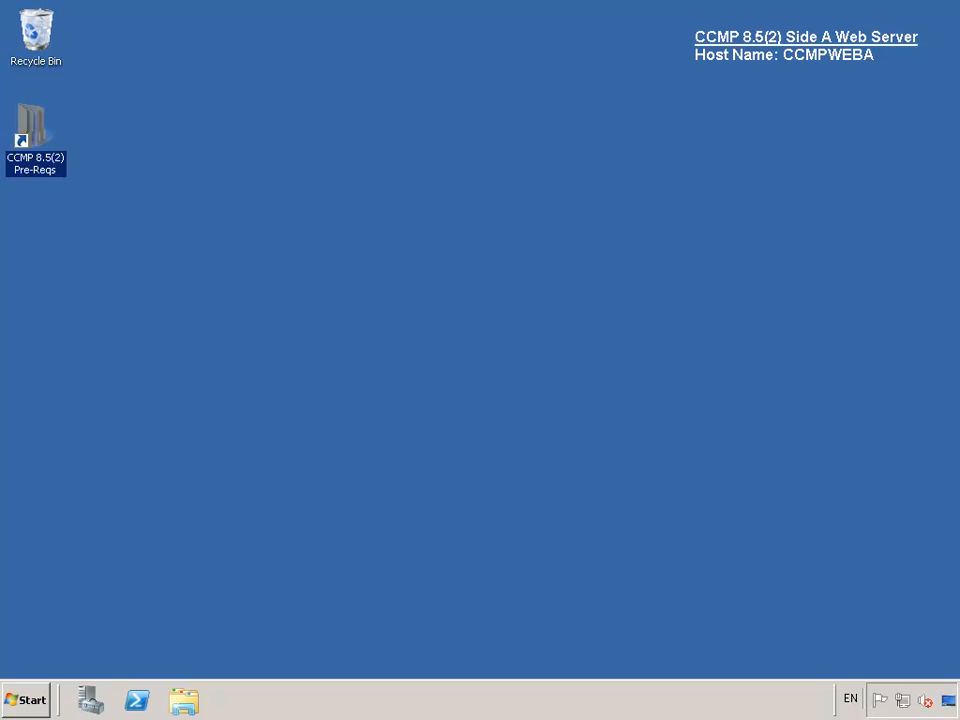
# - Launch the WSE 2.0 SP3 installer from Pre-Reqs > Web Server > Microsoft WSE 2.0 SP3
pyautogui.doubleClick(36, 138)
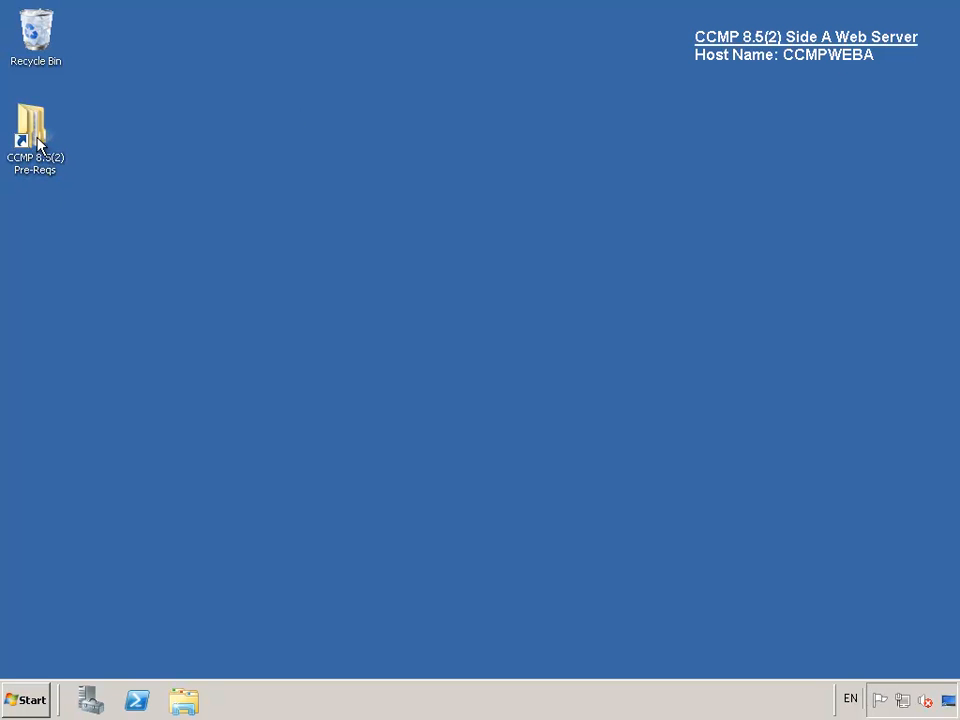
pyautogui.doubleClick(333, 210)
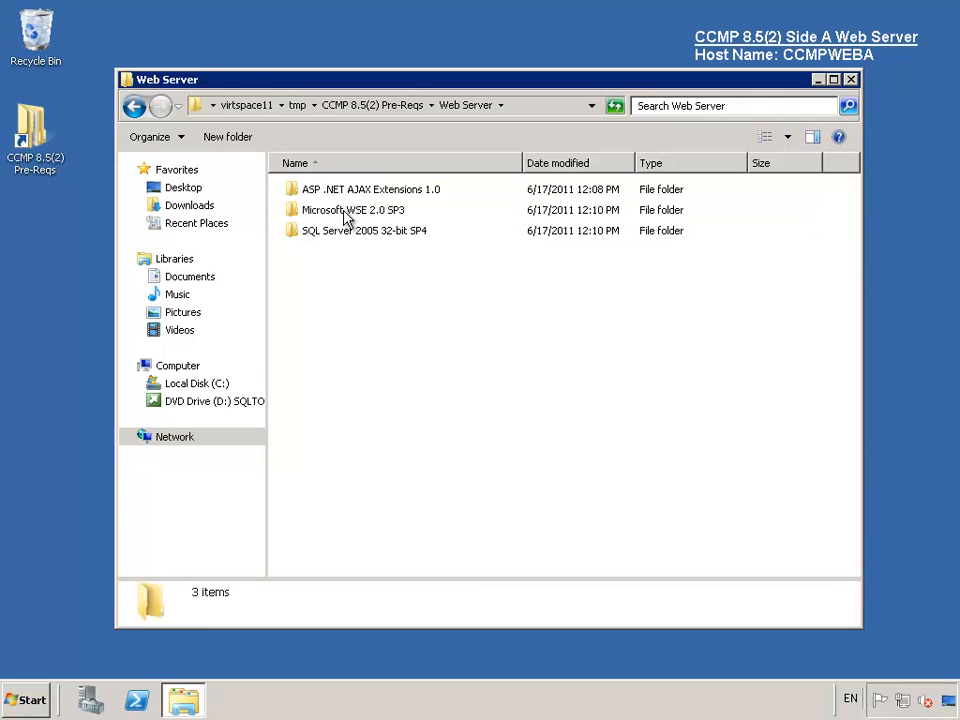
pyautogui.doubleClick(347, 216)
pyautogui.click(347, 196)
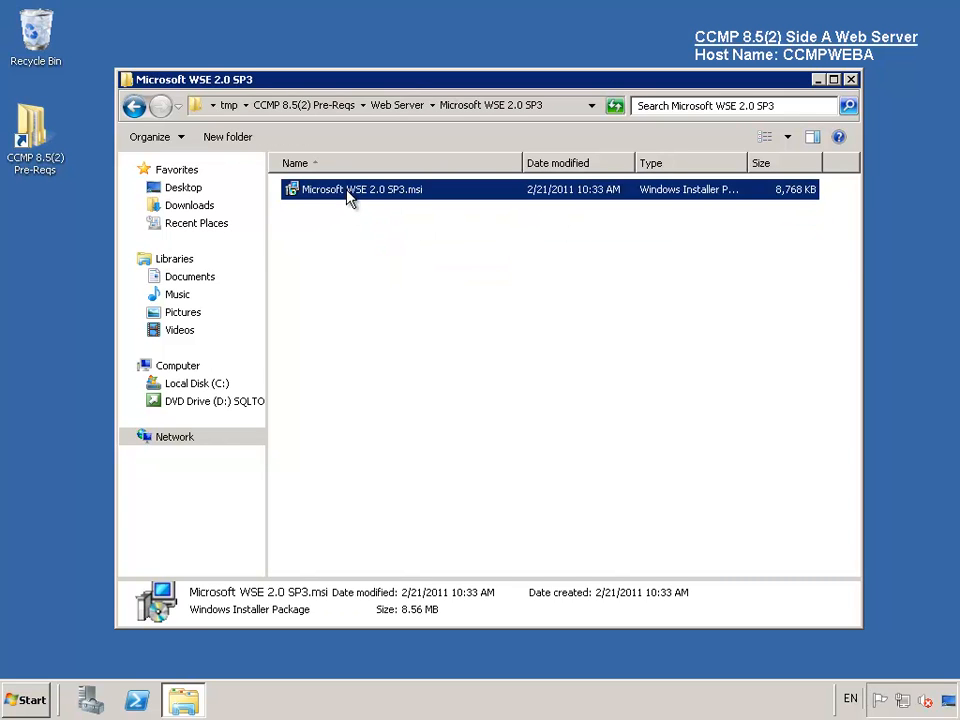
pyautogui.doubleClick(347, 196)
pyautogui.click(536, 370)
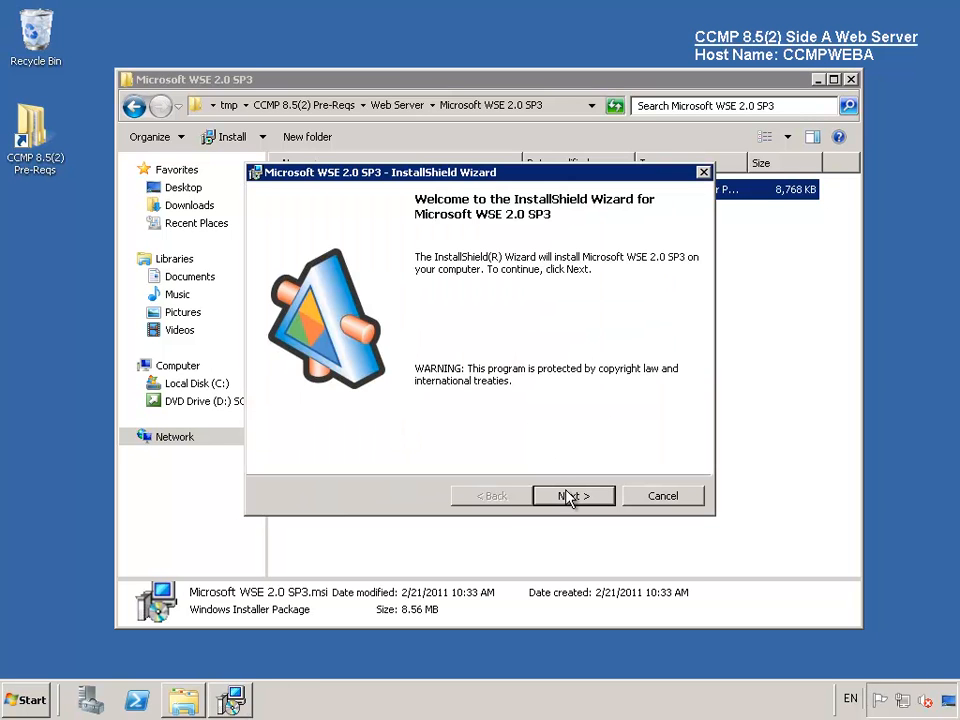
# - Accept the licence, install the Runtime setup type, then close the release notes and folder
pyautogui.click(572, 497)
pyautogui.click(430, 430)
pyautogui.click(574, 497)
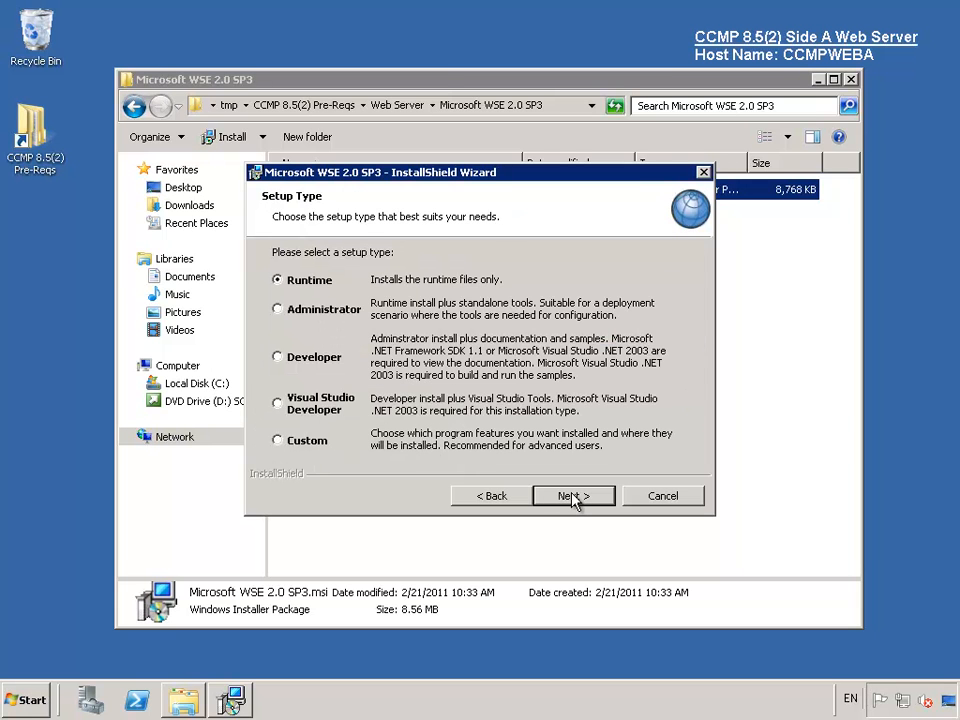
pyautogui.click(574, 497)
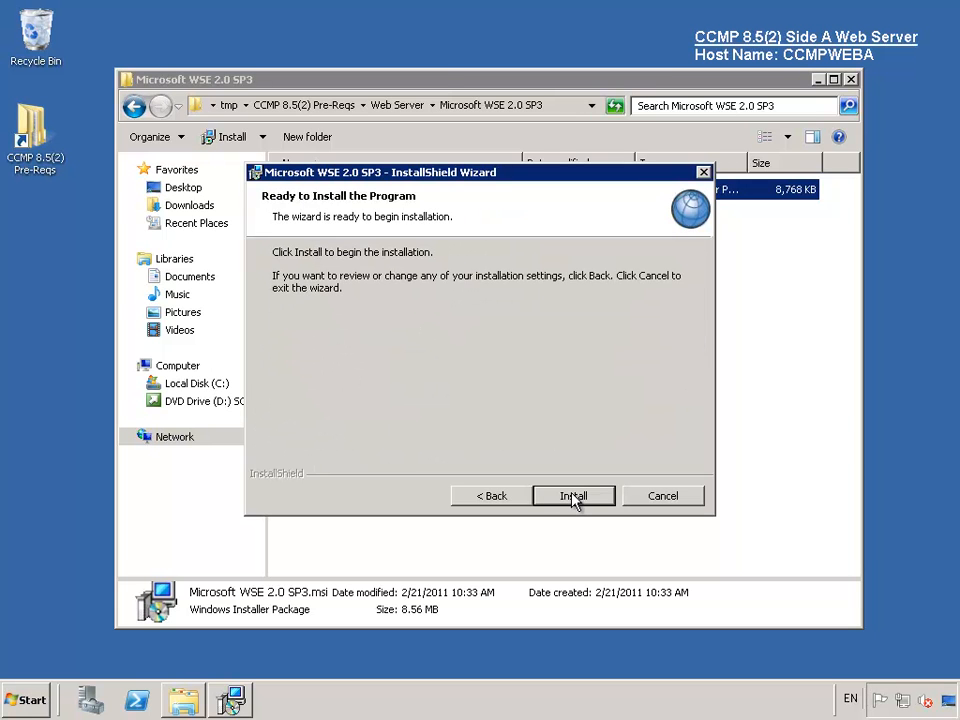
pyautogui.click(574, 497)
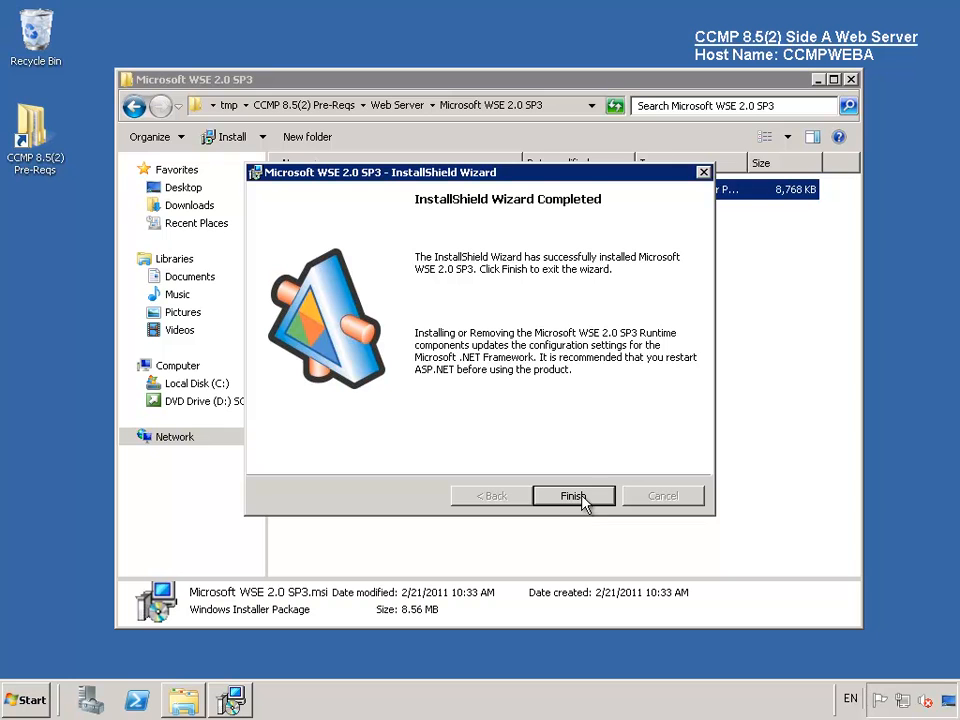
pyautogui.click(582, 497)
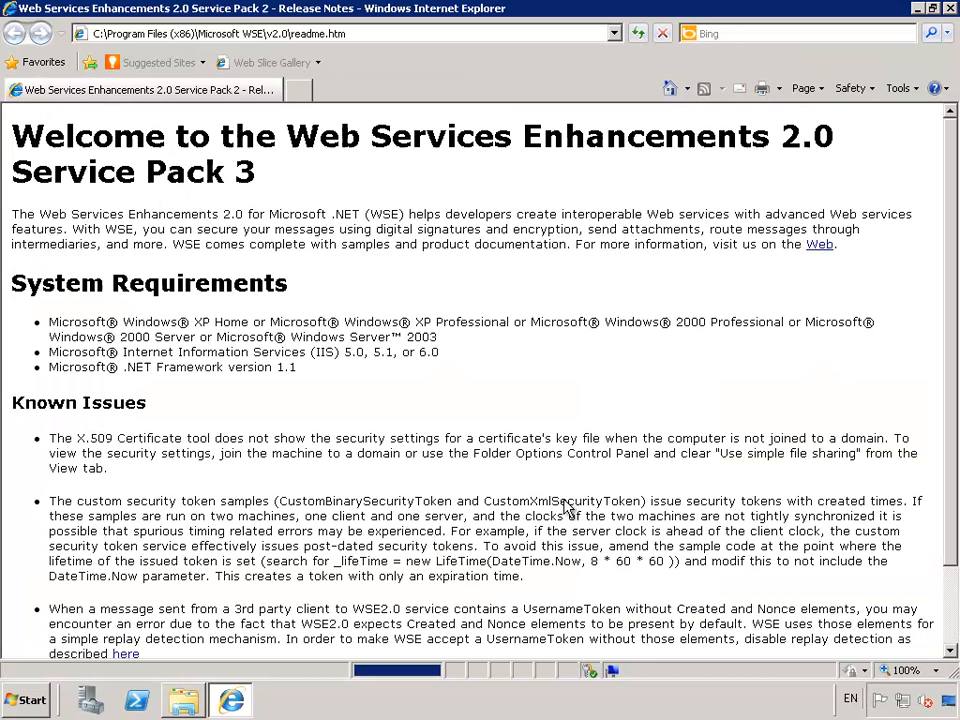
pyautogui.click(950, 8)
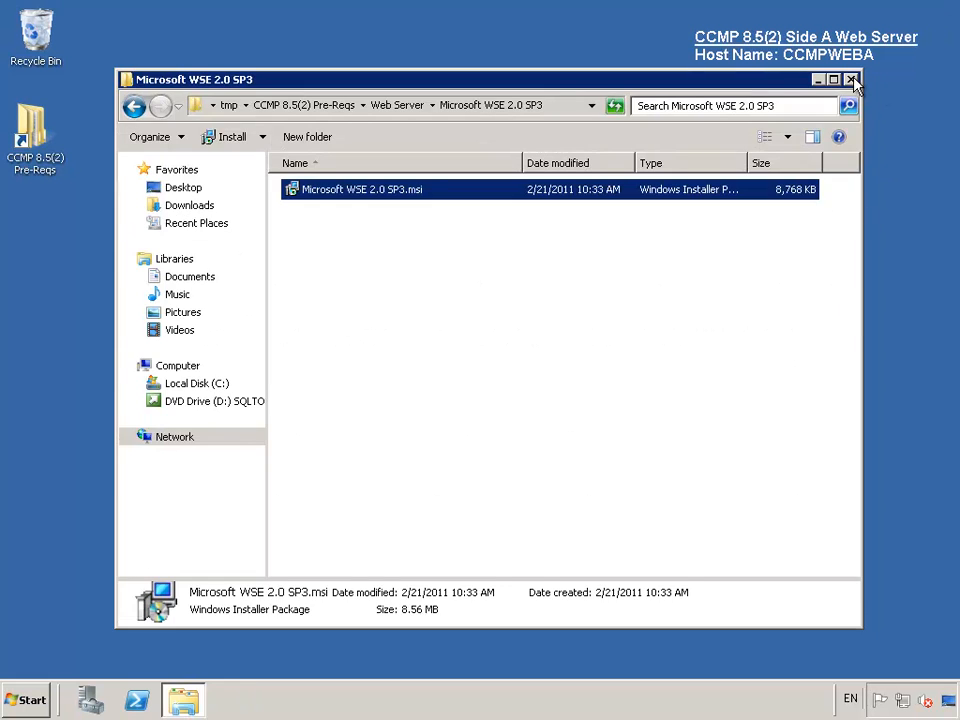
pyautogui.click(851, 80)
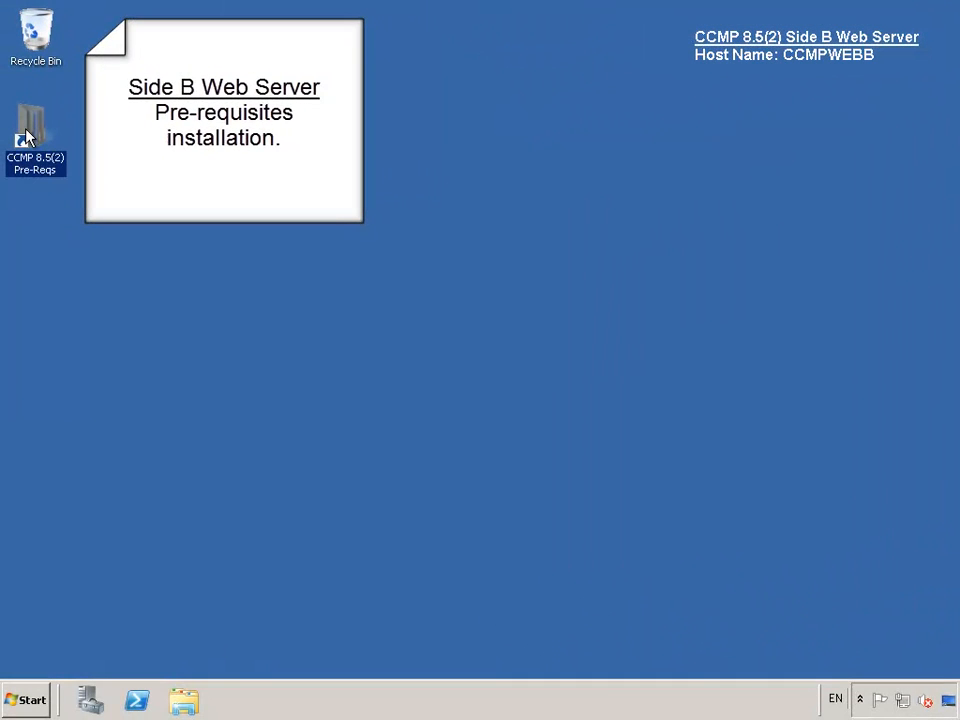
# - Run ASPAJAXExtSetup from Pre-Reqs > Web Server > ASP .NET AJAX Extensions 1.0, then advance to the Content slide
pyautogui.doubleClick(30, 135)
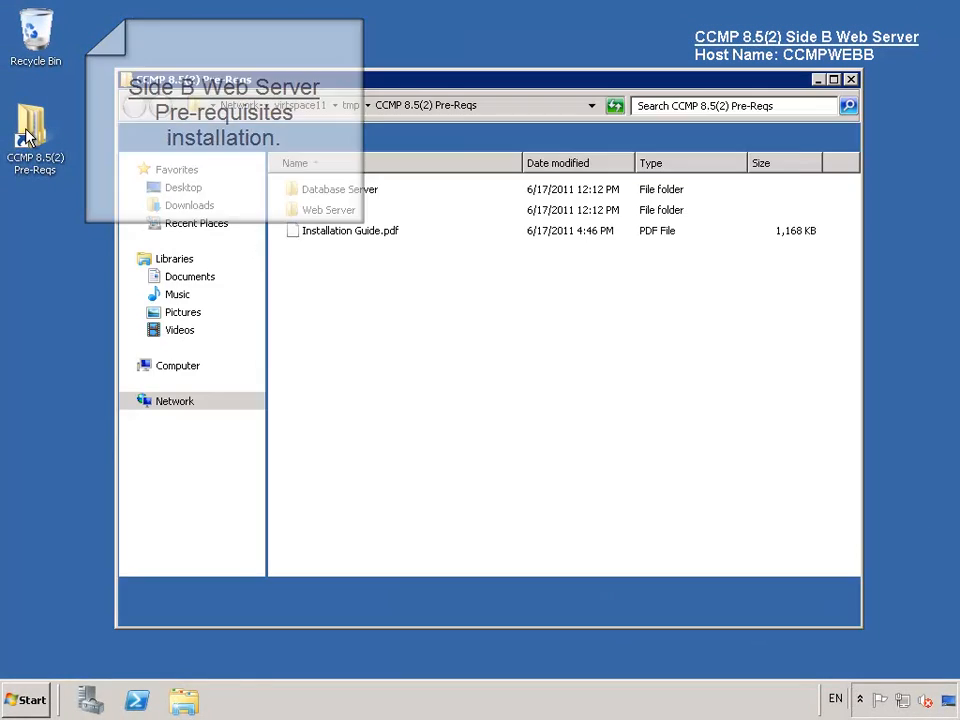
pyautogui.doubleClick(349, 210)
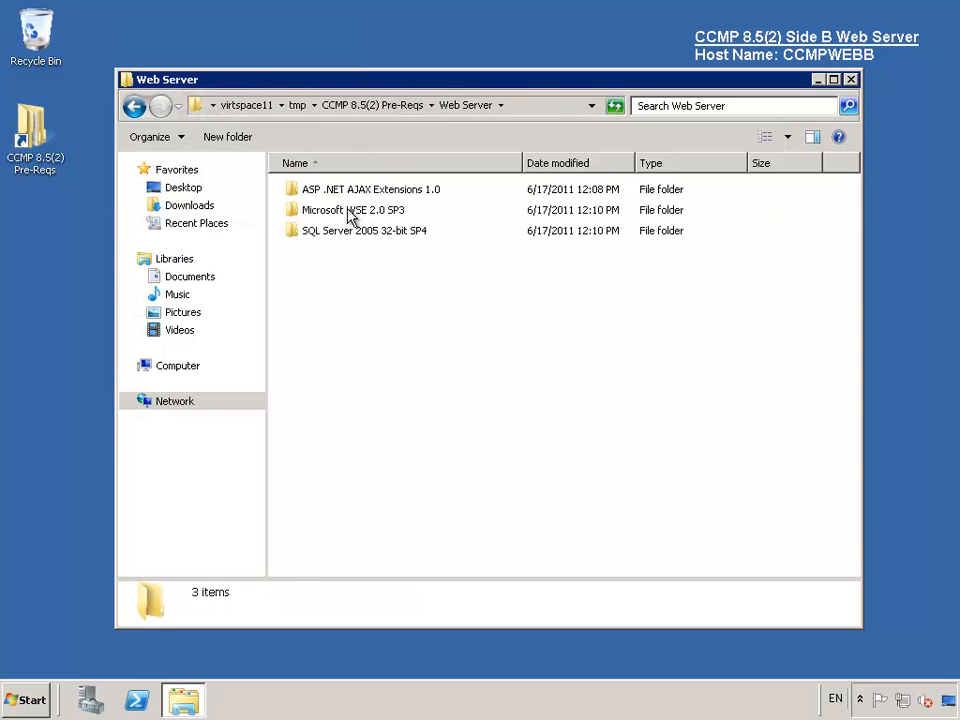
pyautogui.doubleClick(355, 190)
pyautogui.doubleClick(356, 190)
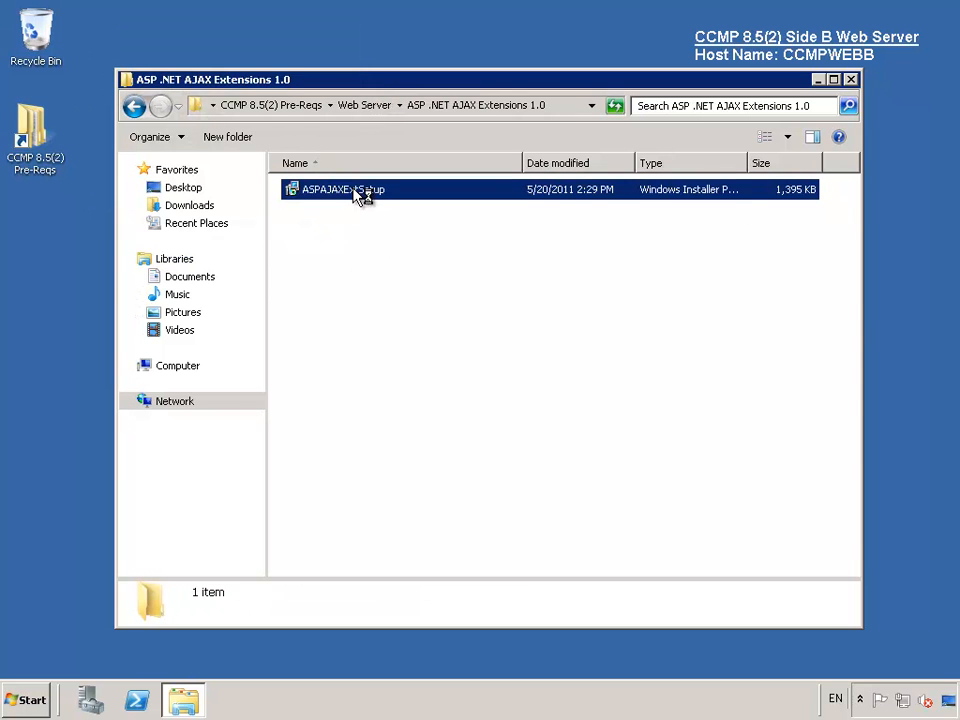
pyautogui.click(553, 375)
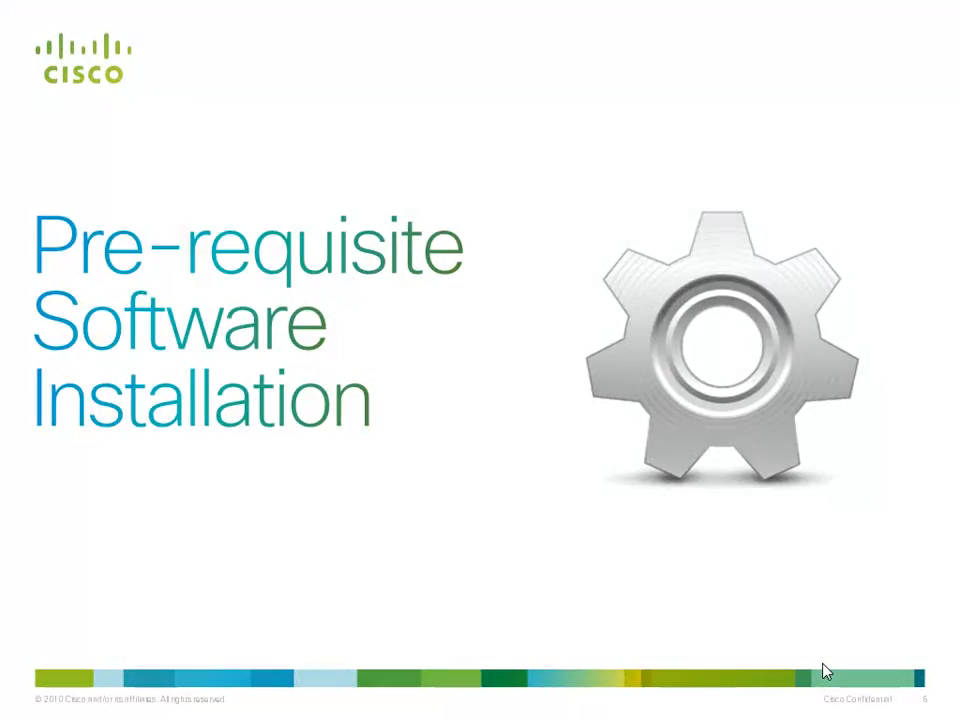
pyautogui.click(822, 663)
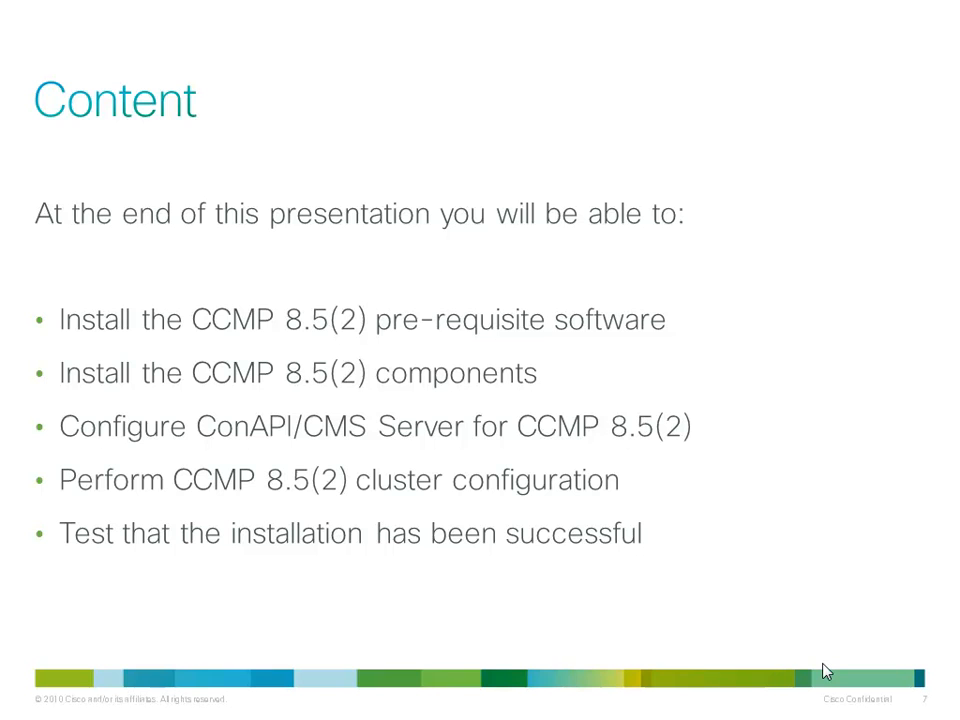